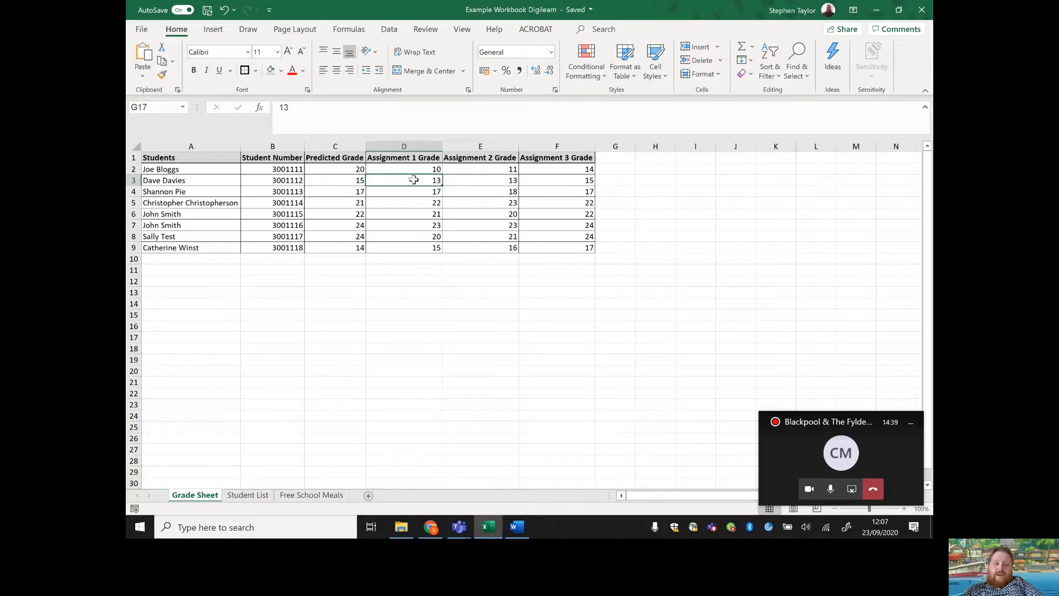
# Look over the headings, student numbers and assignment grades in the grades data.
pyautogui.click(361, 181)
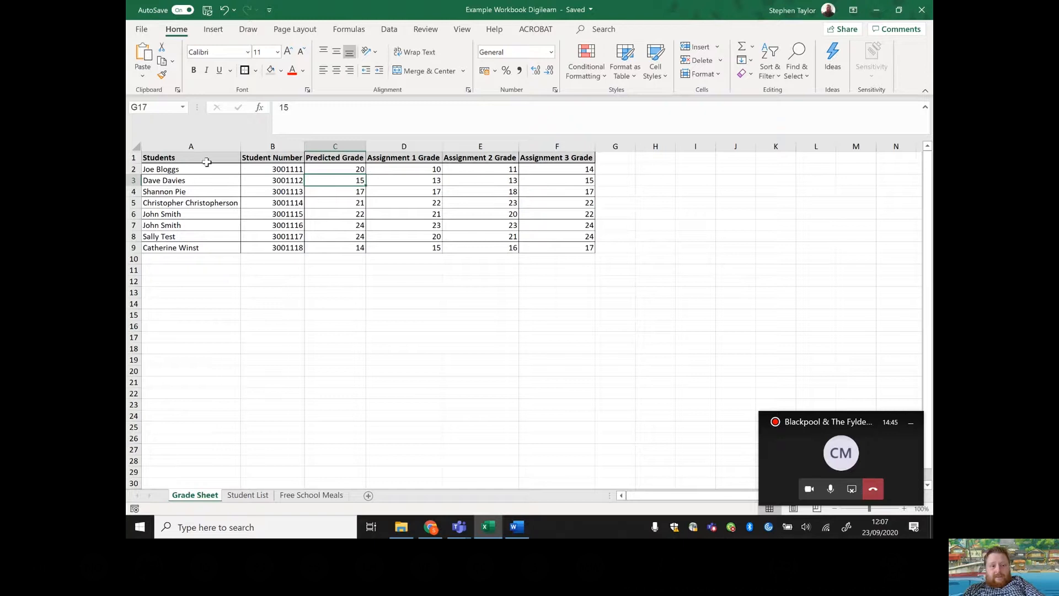
pyautogui.moveTo(202, 160); pyautogui.dragTo(557, 165)
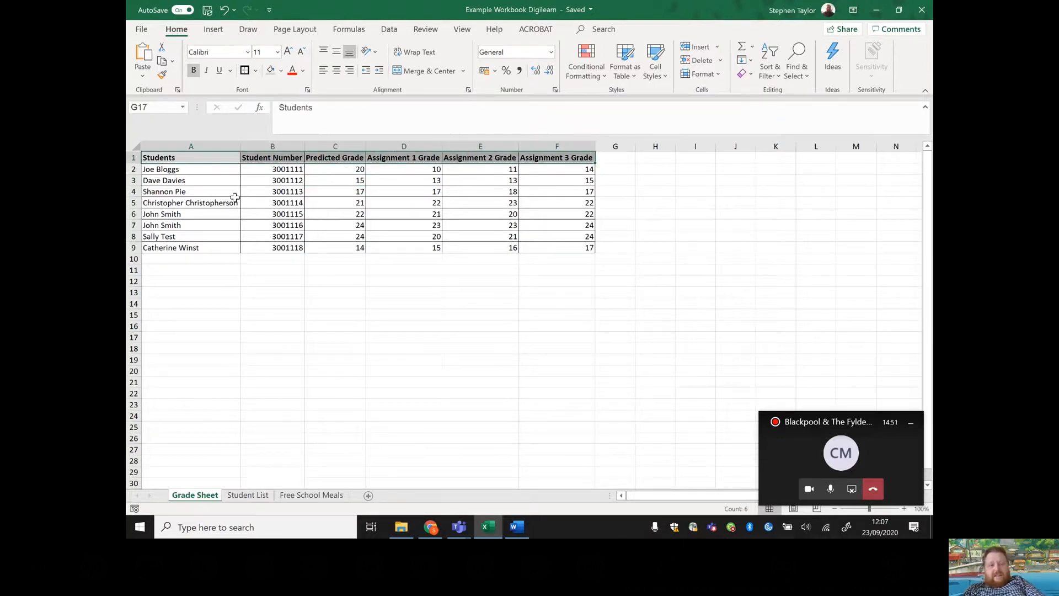
pyautogui.click(302, 182)
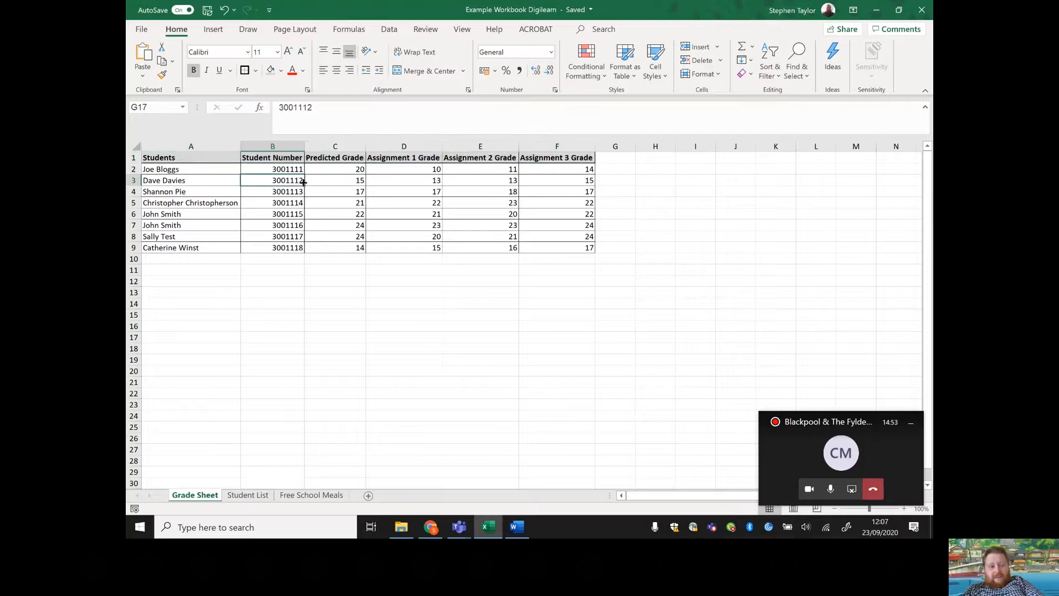
pyautogui.click(301, 214)
pyautogui.click(342, 217)
pyautogui.click(413, 213)
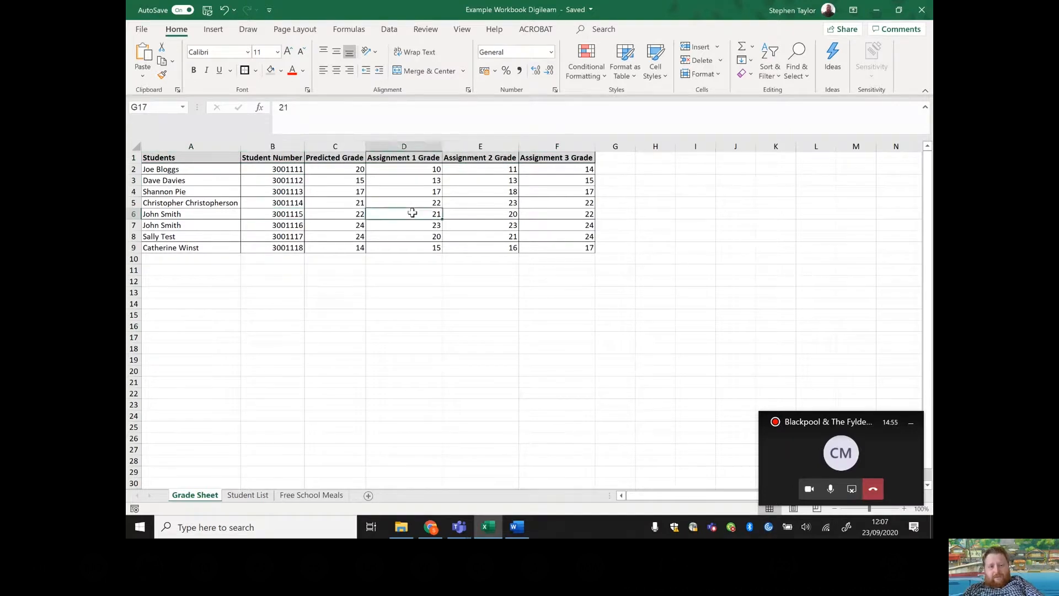
pyautogui.click(481, 193)
pyautogui.click(566, 191)
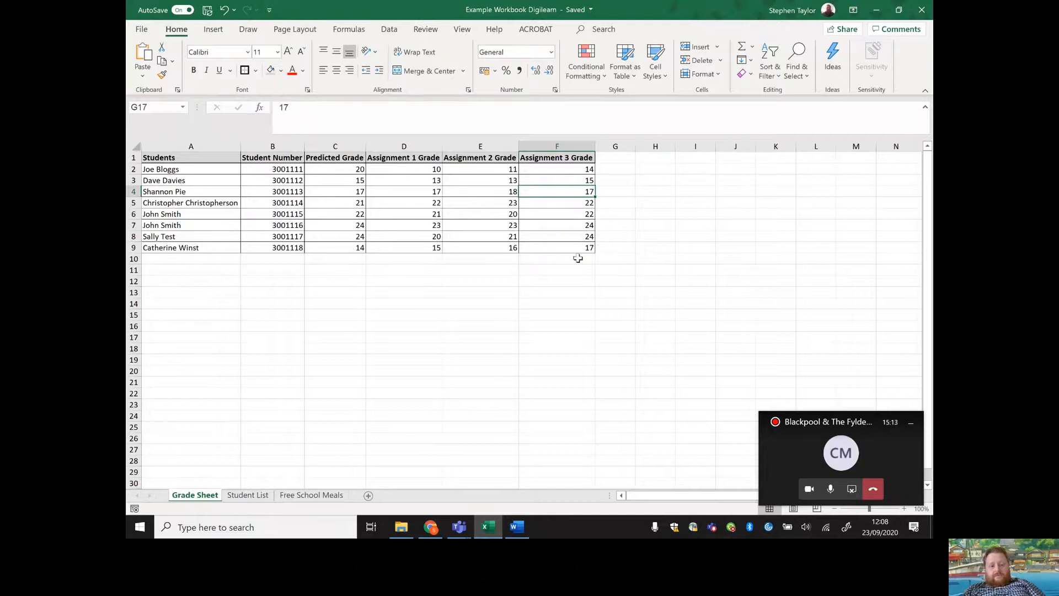
# Convert A1:F9 into an Excel table with headers, creating Table1.
pyautogui.moveTo(584, 250); pyautogui.dragTo(175, 158)
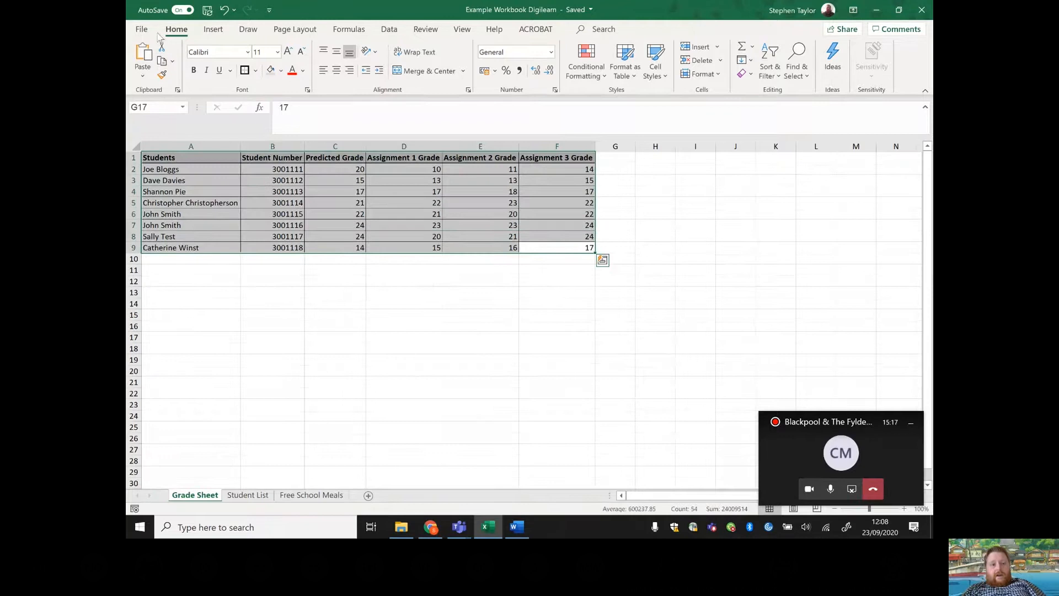
pyautogui.click(213, 29)
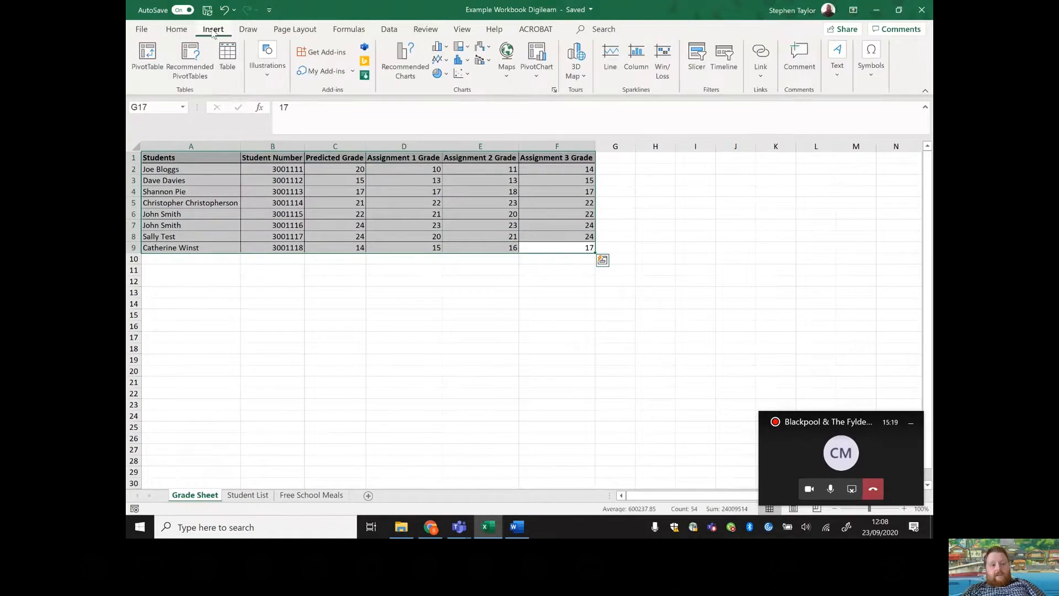
pyautogui.click(228, 58)
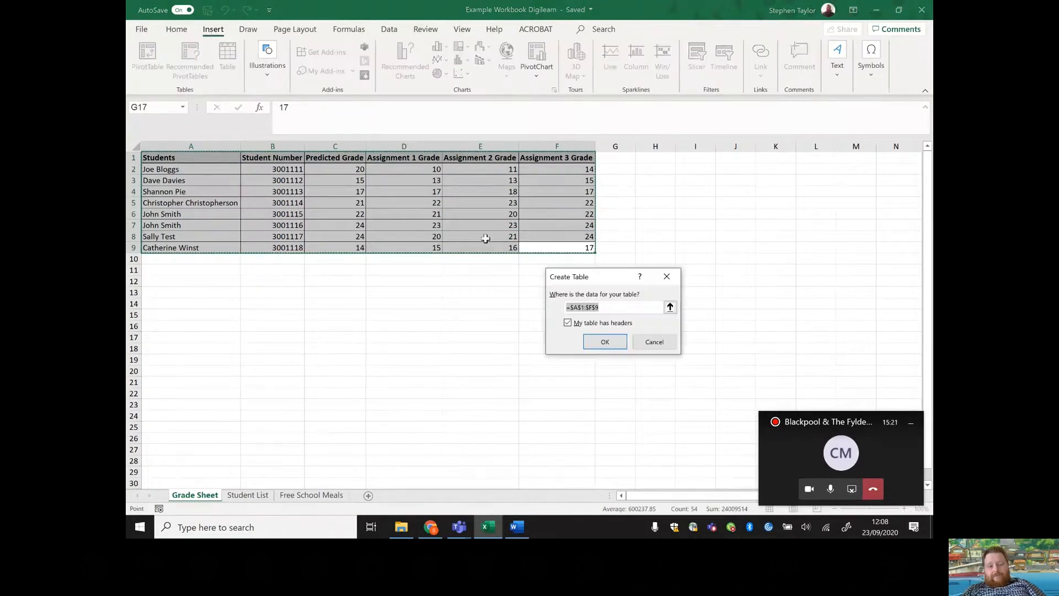
pyautogui.click(603, 342)
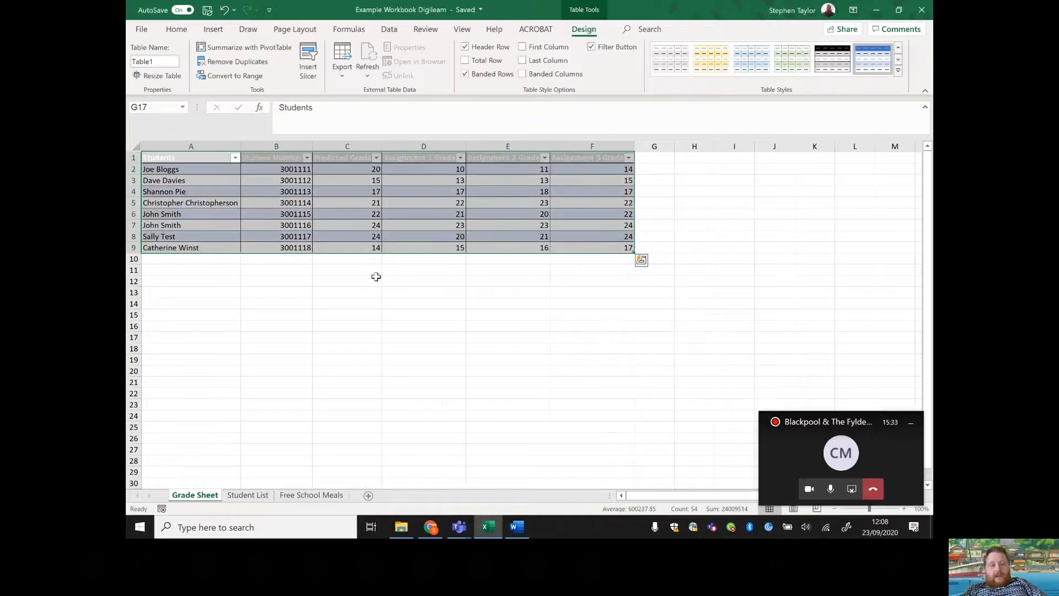
# Check the Students and Student Number filter menus, closing them without changes.
pyautogui.click(331, 227)
pyautogui.click(223, 188)
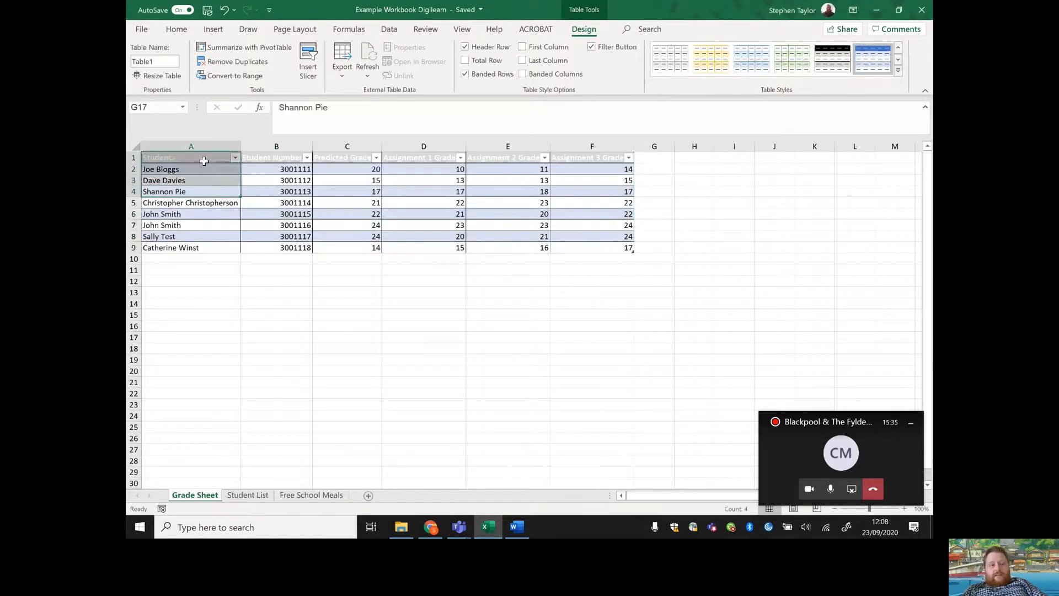
pyautogui.click(209, 170)
pyautogui.click(236, 158)
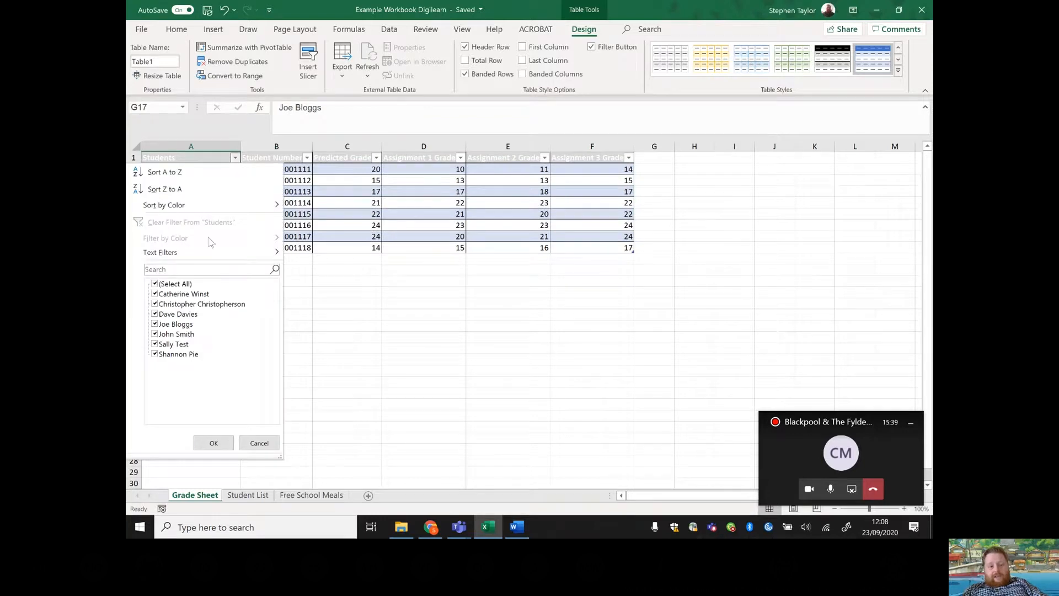
pyautogui.click(258, 443)
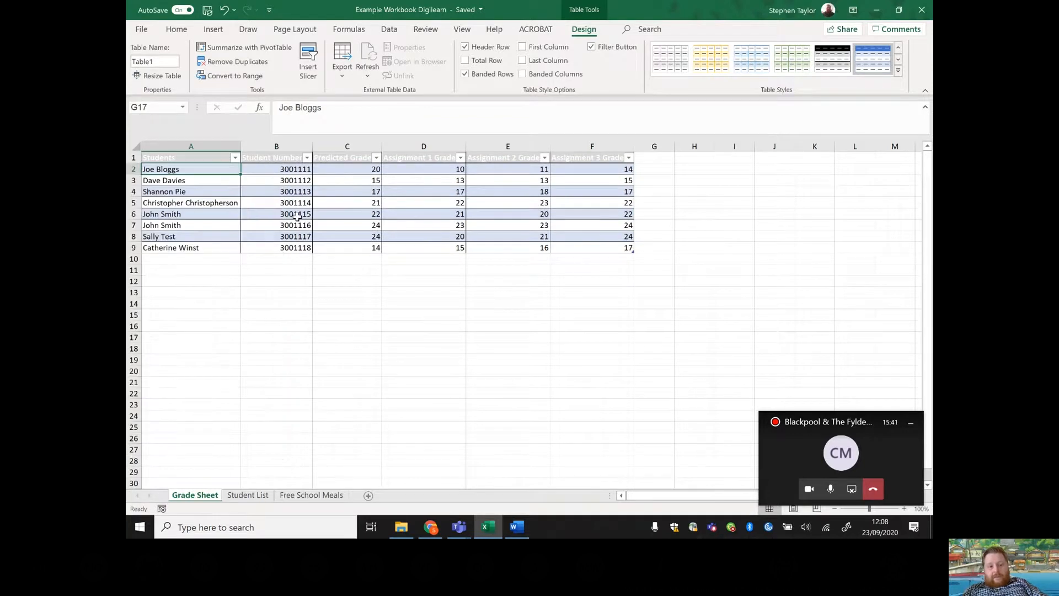
pyautogui.click(307, 158)
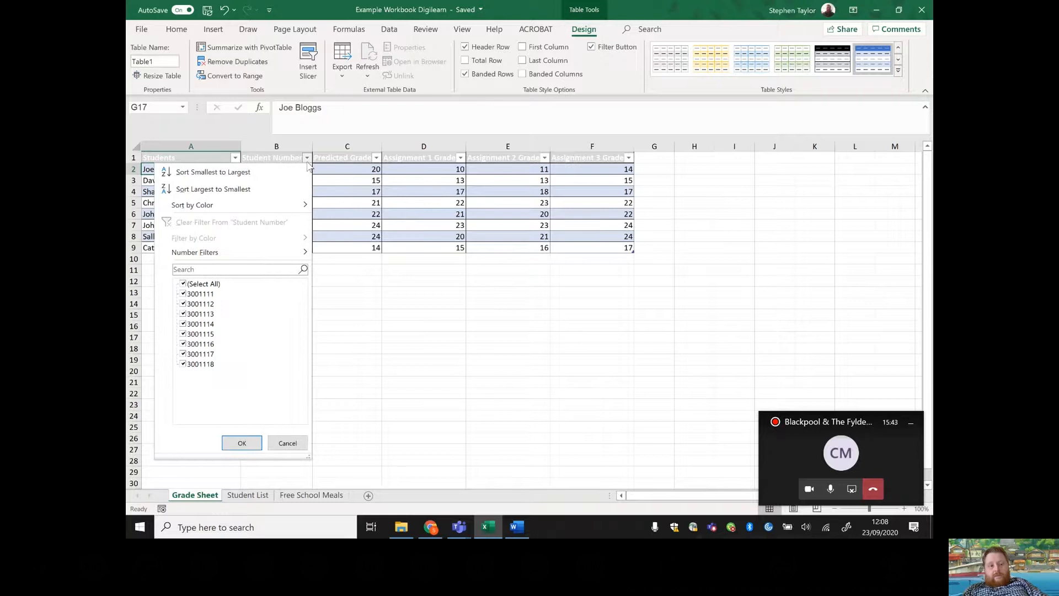
pyautogui.click(352, 176)
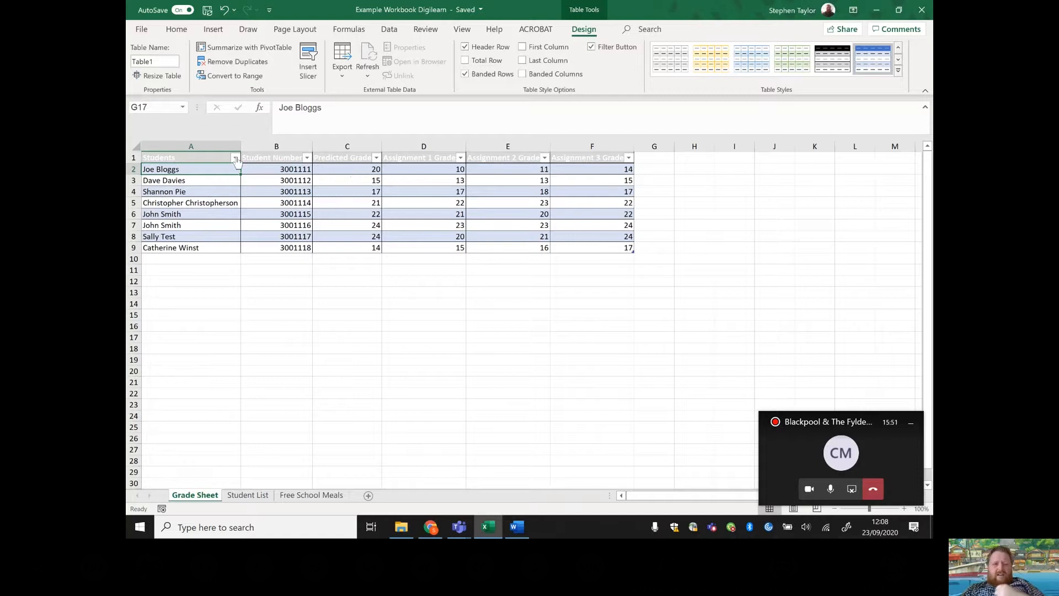
pyautogui.click(211, 159)
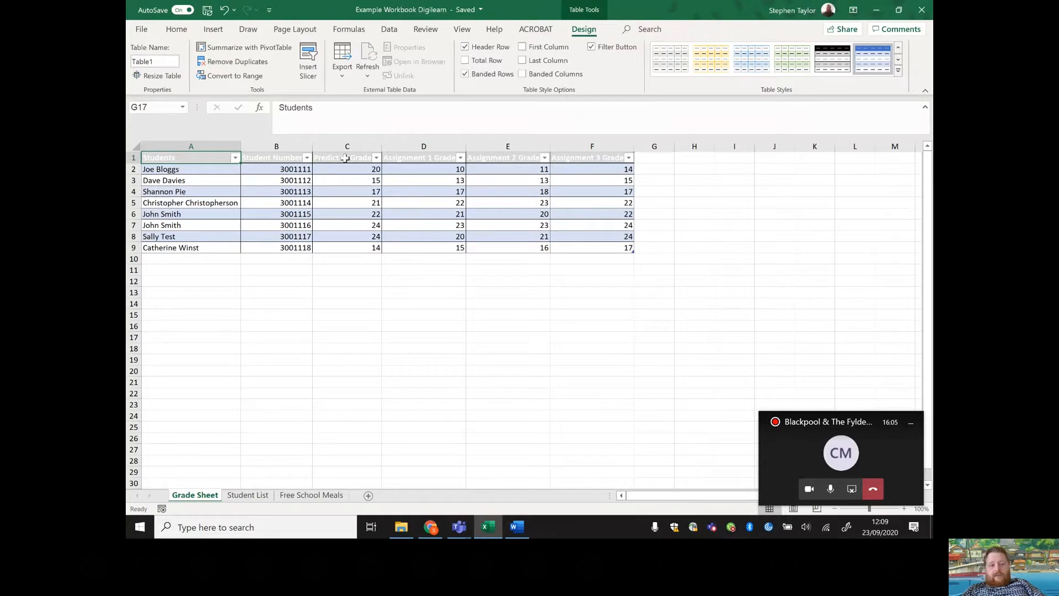
# Sort Assignment 1 Grade smallest to largest, then sort Students A to Z.
pyautogui.click(460, 157)
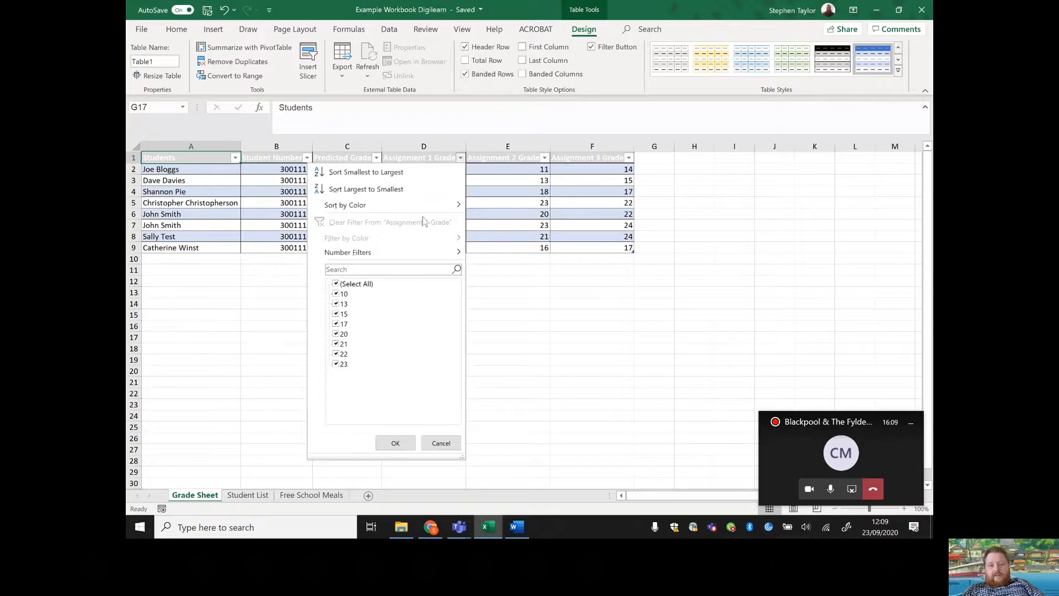
pyautogui.click(397, 172)
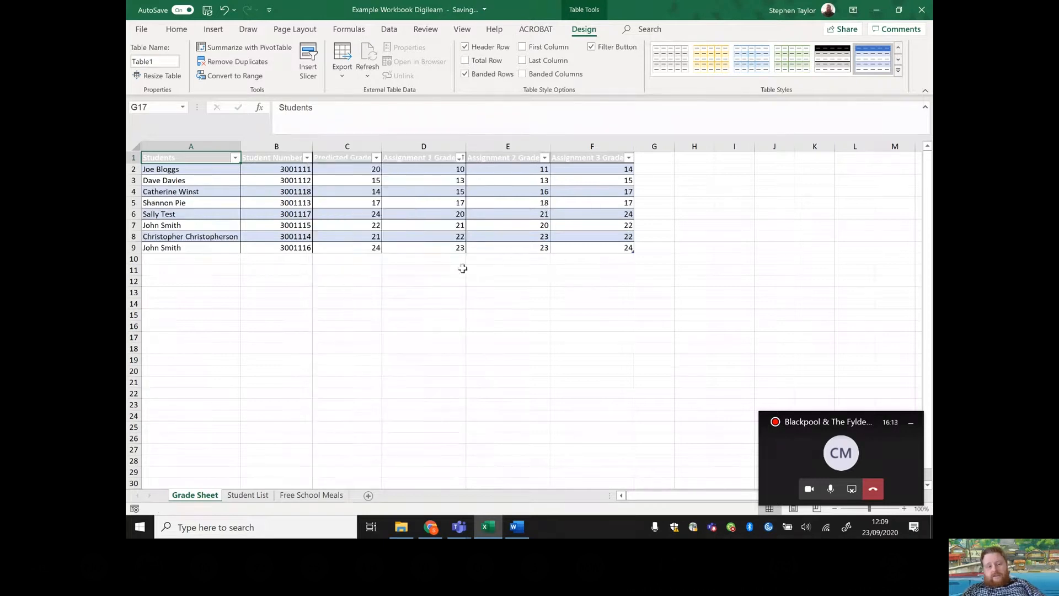
pyautogui.click(460, 159)
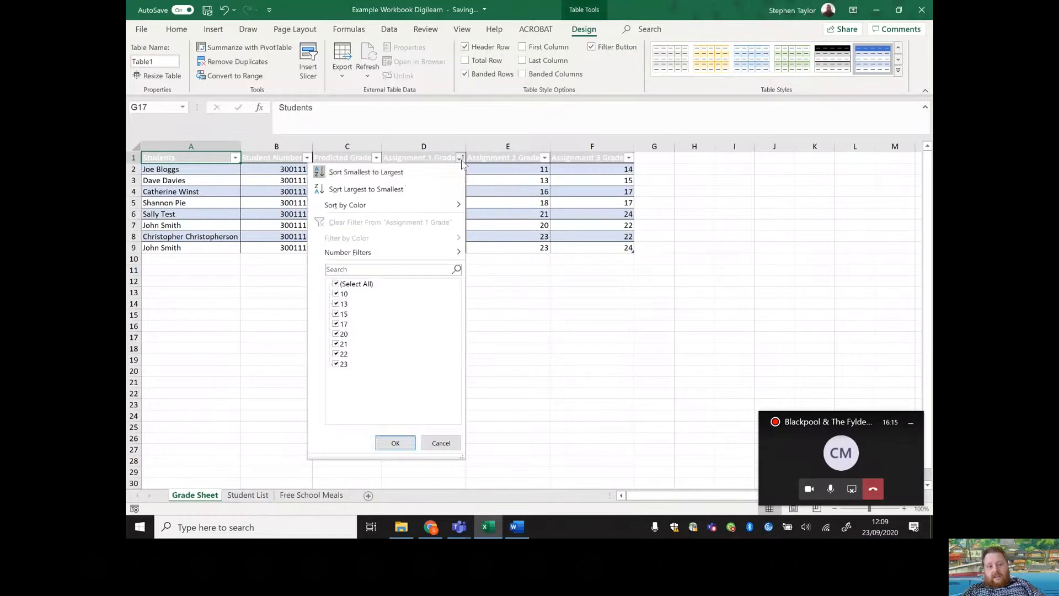
pyautogui.click(401, 173)
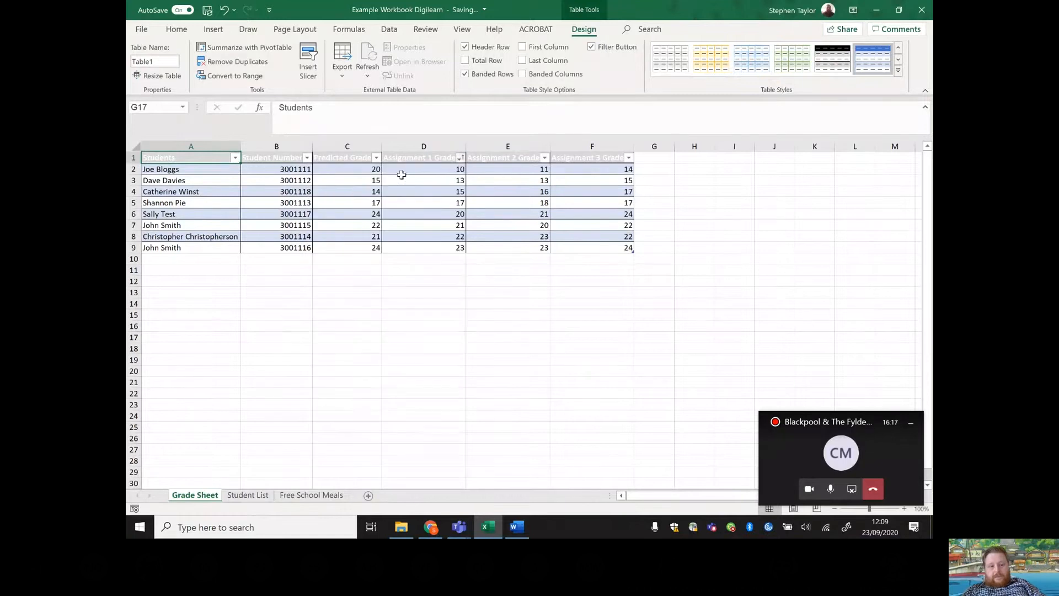
pyautogui.click(236, 158)
pyautogui.click(230, 168)
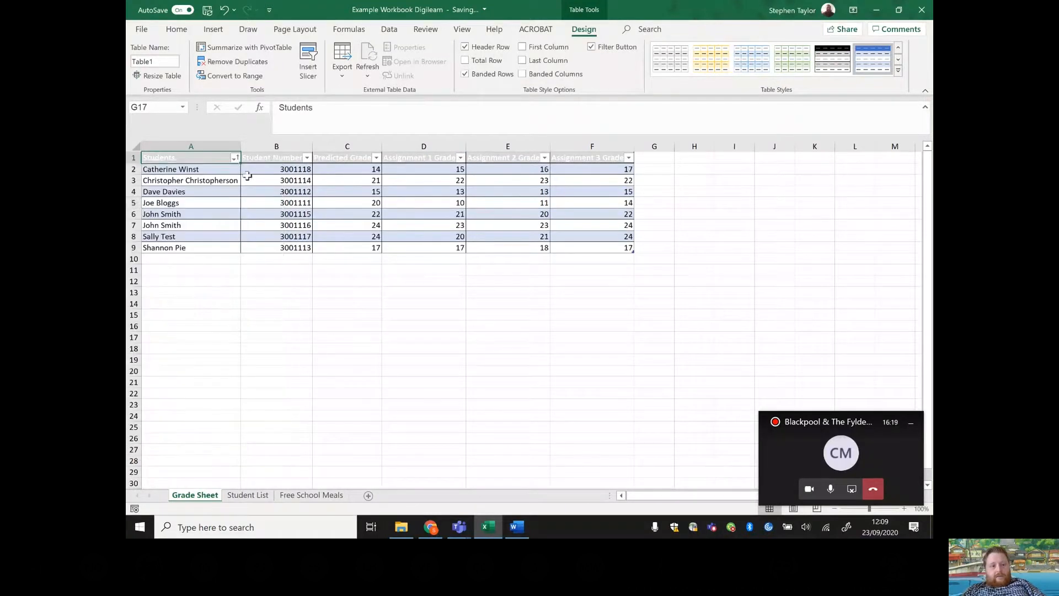
pyautogui.click(284, 203)
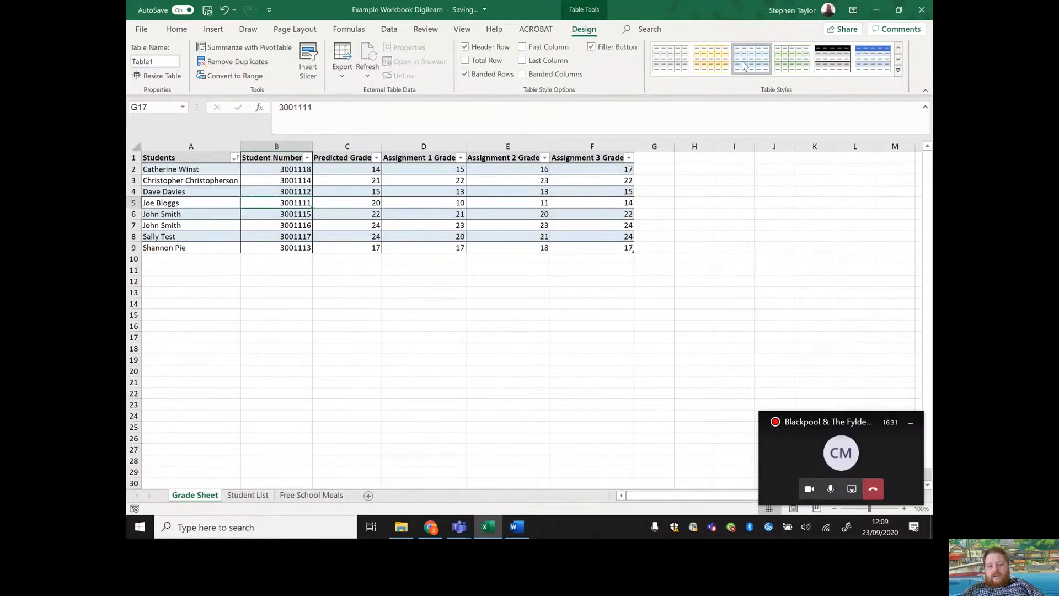
# Apply the yellow table style, then switch to the light-blue banded style.
pyautogui.click(716, 63)
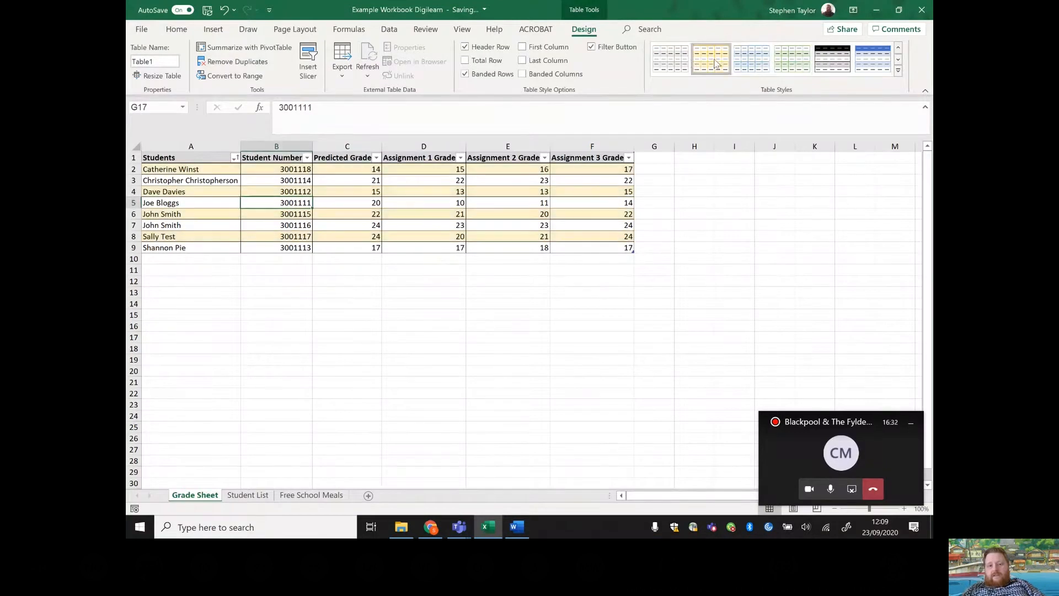
pyautogui.click(751, 60)
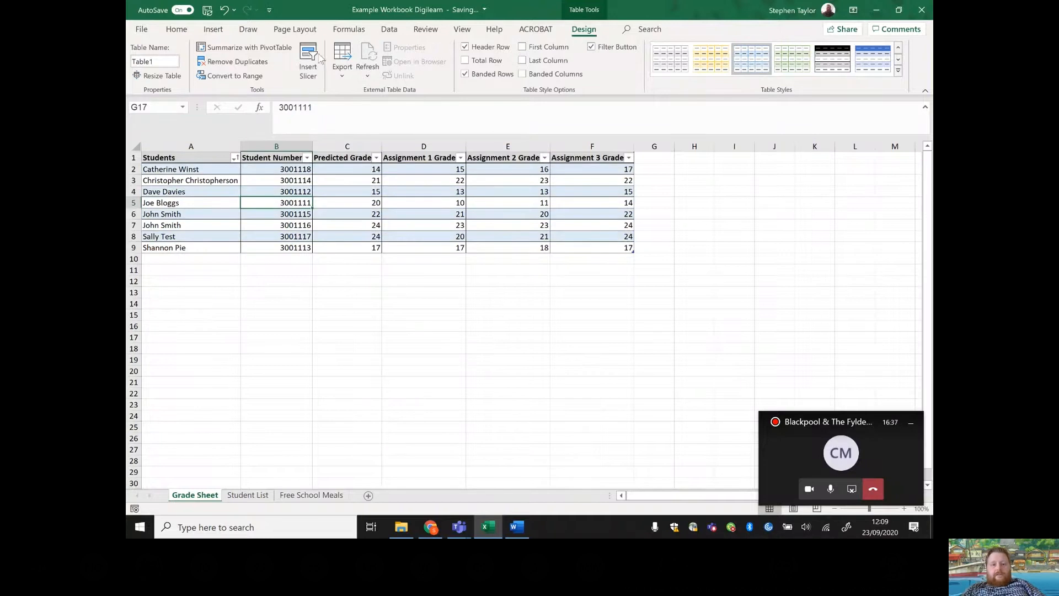
# Replace Table1 with Grades2020 in the Table Name box.
pyautogui.click(163, 63)
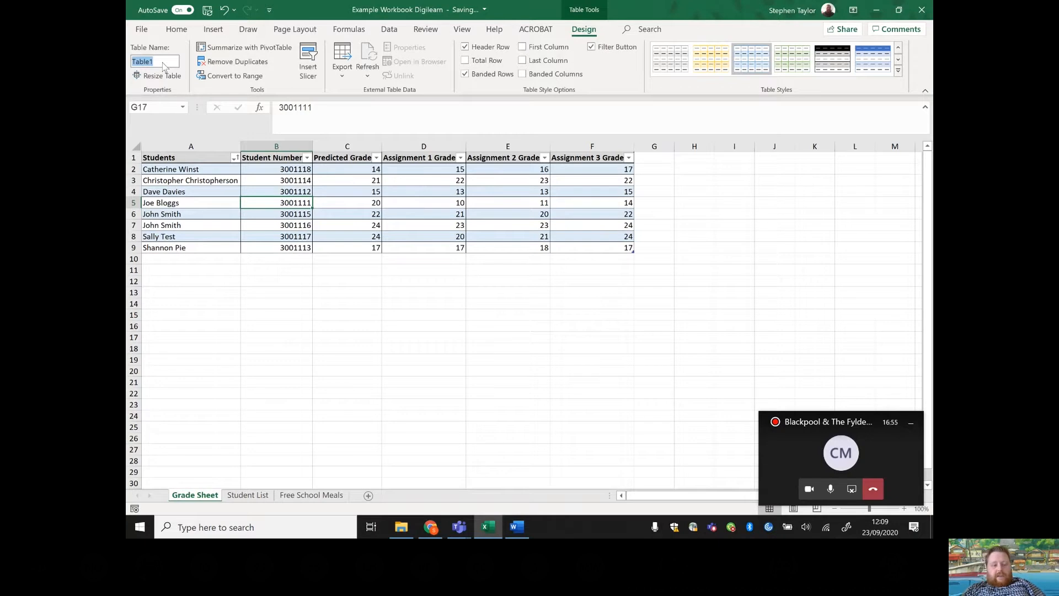
pyautogui.write('Grades')
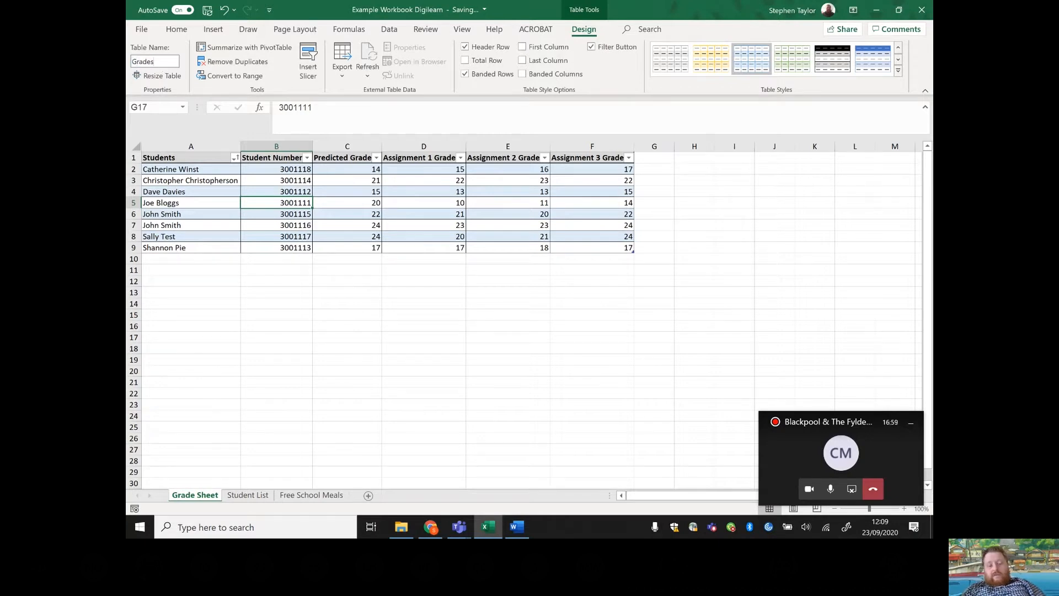
pyautogui.write('2020')
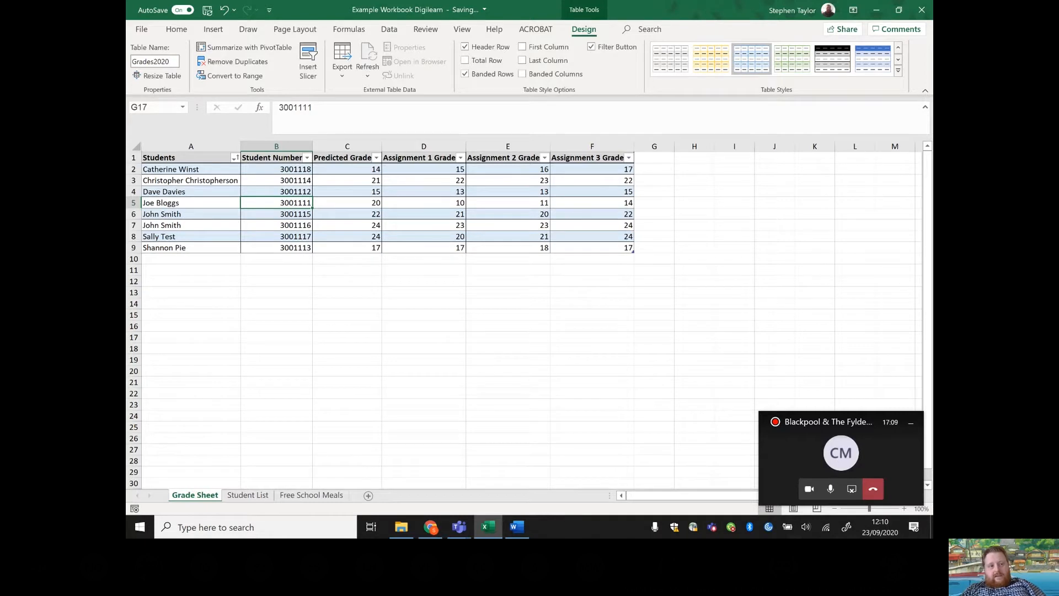
pyautogui.click(172, 62)
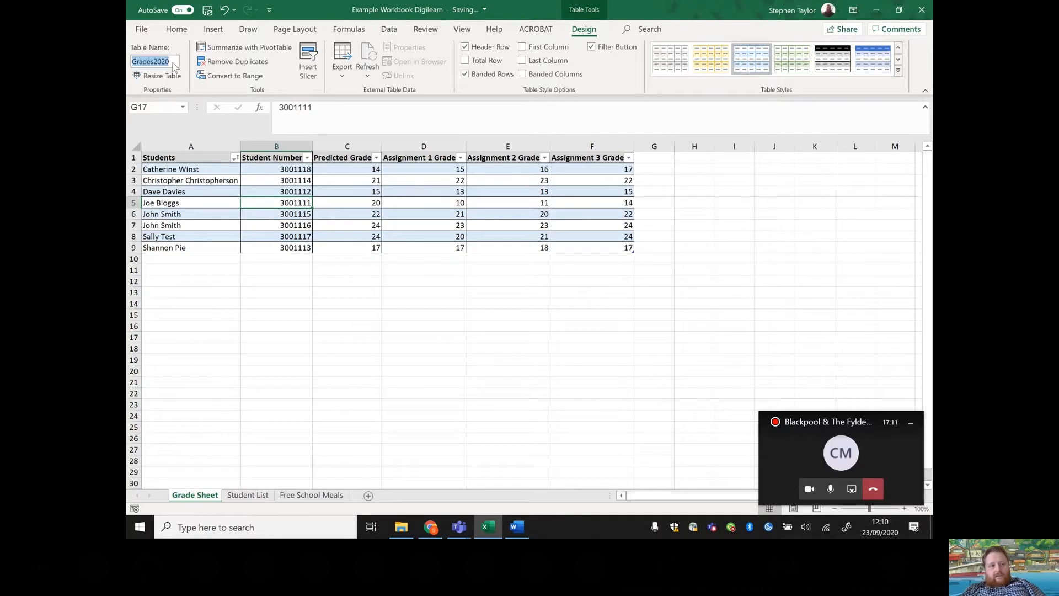
pyautogui.click(199, 179)
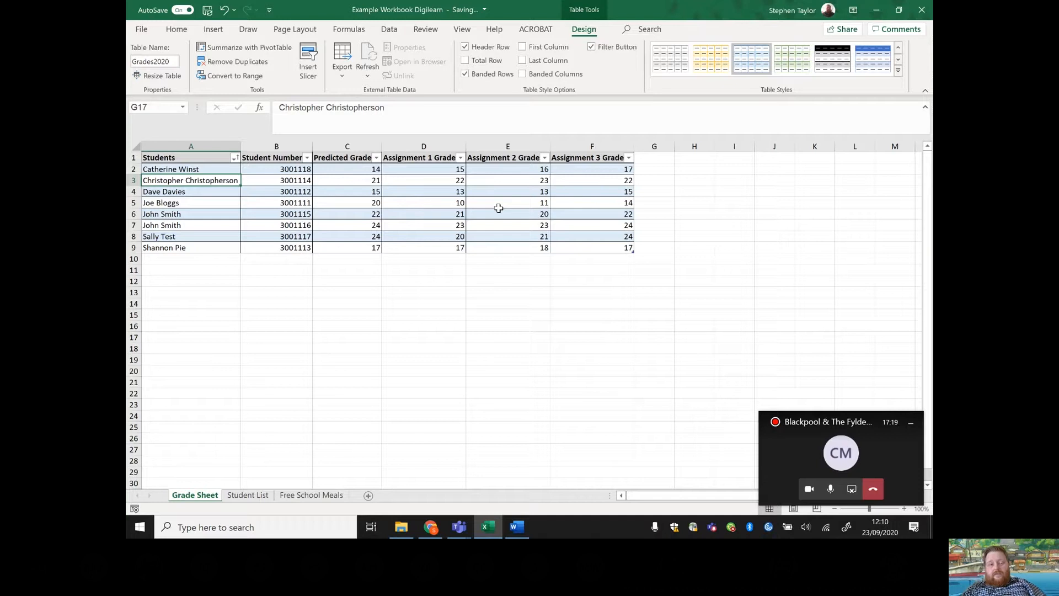
pyautogui.click(279, 170)
pyautogui.click(363, 171)
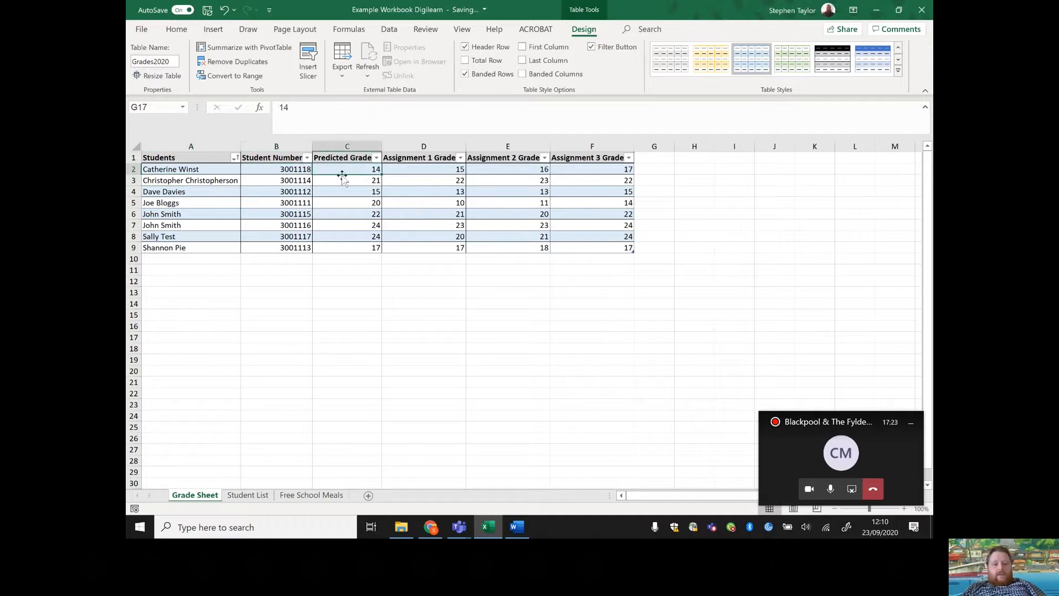
pyautogui.click(285, 170)
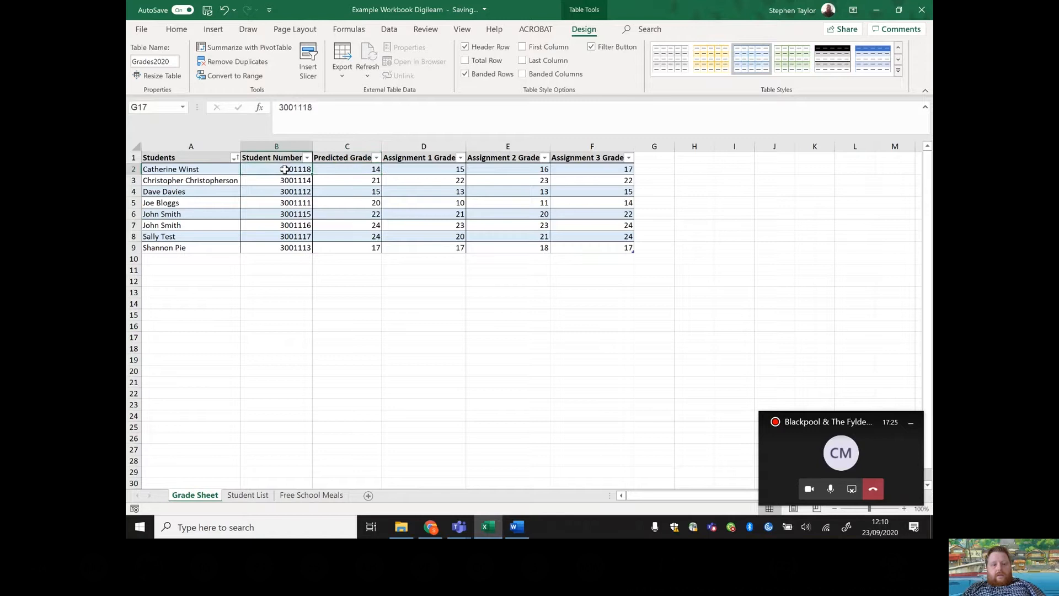
pyautogui.moveTo(284, 170); pyautogui.dragTo(285, 250)
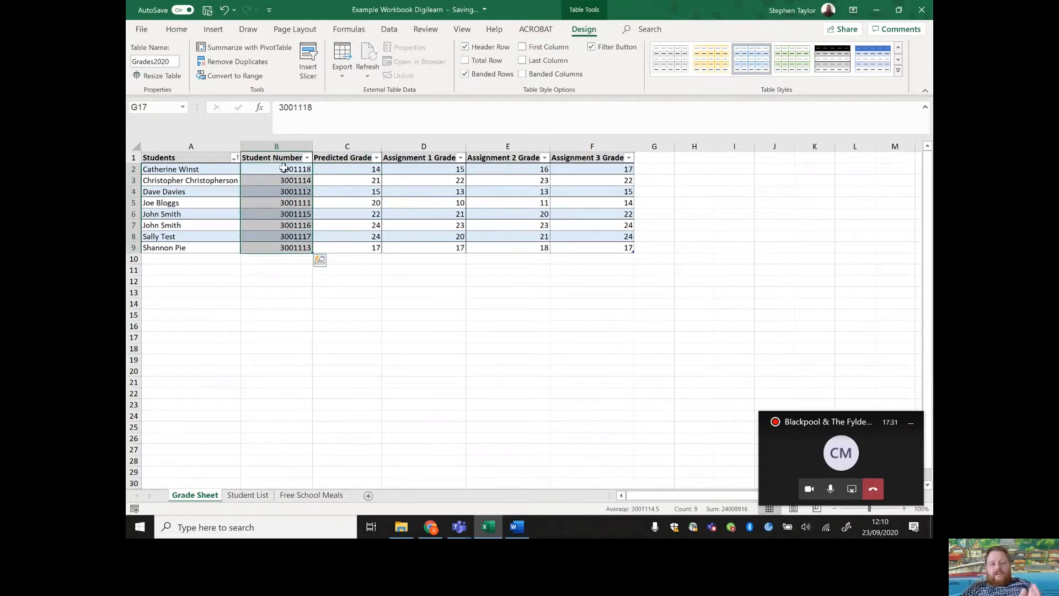
pyautogui.click(284, 169)
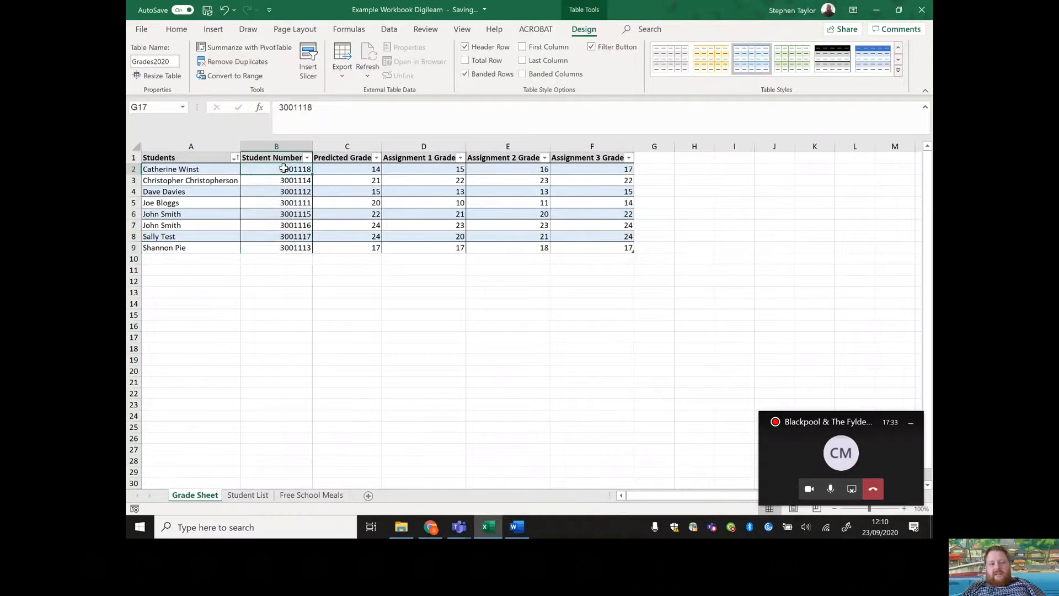
pyautogui.click(285, 181)
pyautogui.click(289, 190)
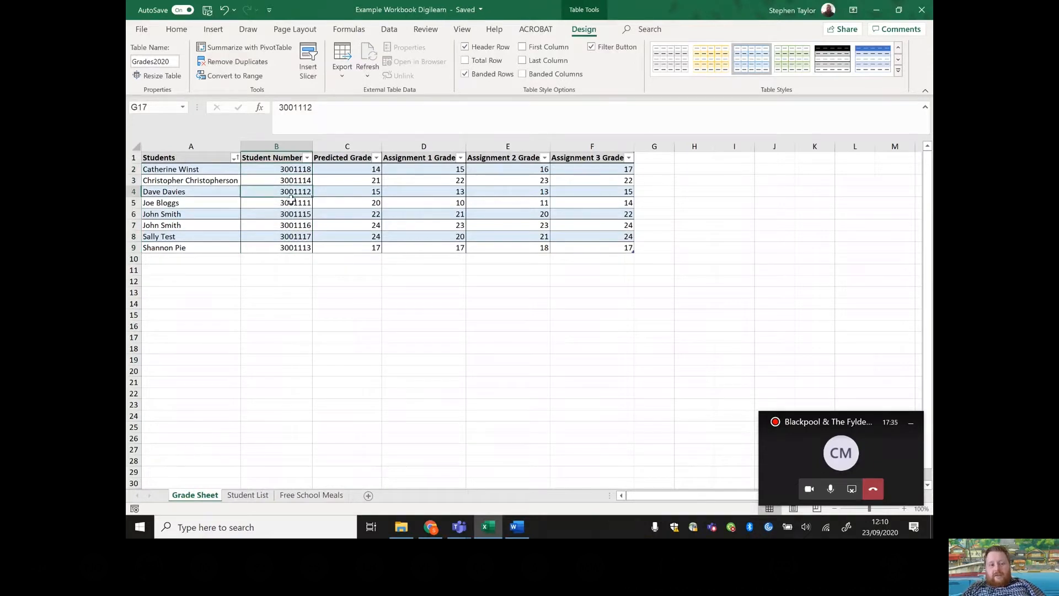
pyautogui.click(291, 202)
pyautogui.click(295, 213)
pyautogui.click(298, 225)
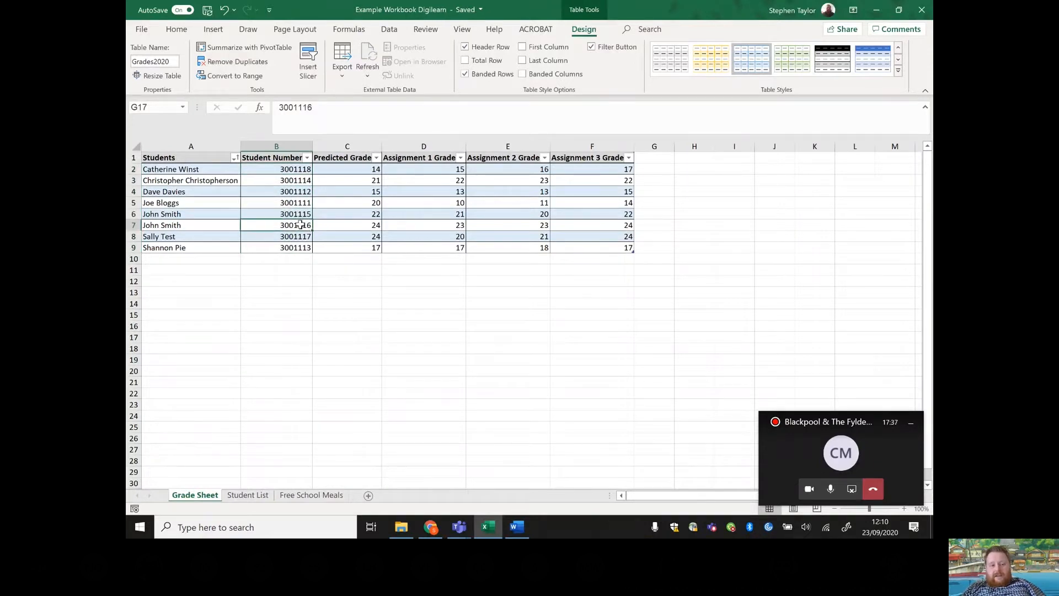
pyautogui.click(301, 236)
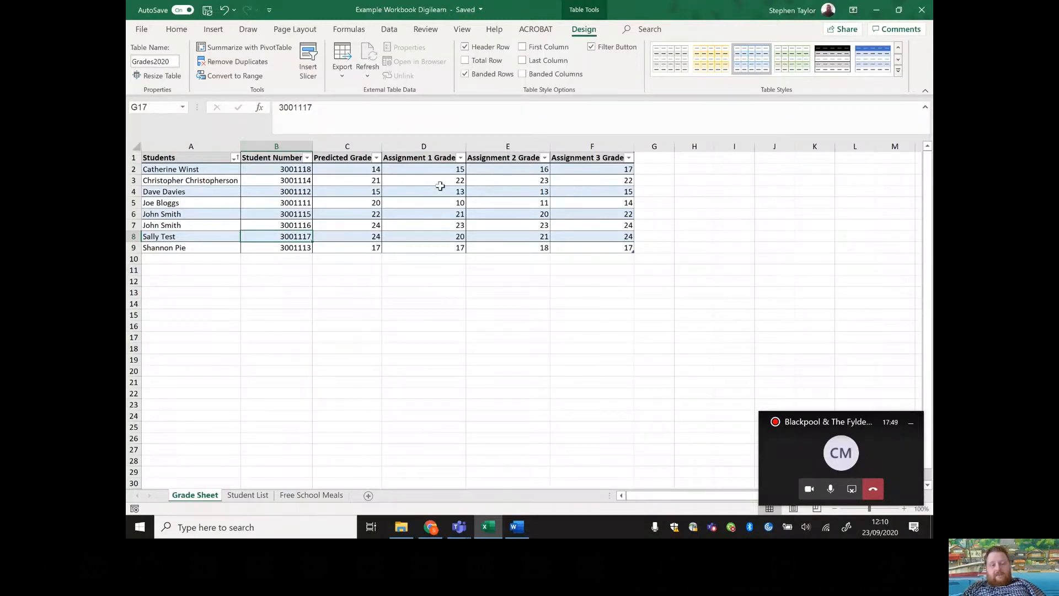
pyautogui.click(360, 171)
pyautogui.moveTo(360, 172); pyautogui.dragTo(368, 249)
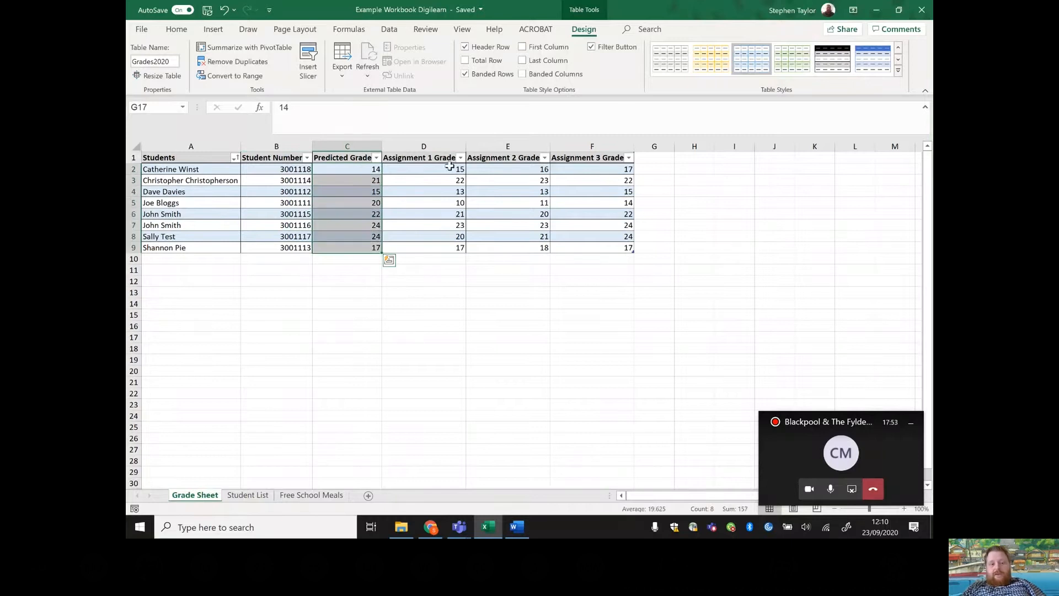
pyautogui.moveTo(450, 168); pyautogui.dragTo(591, 247)
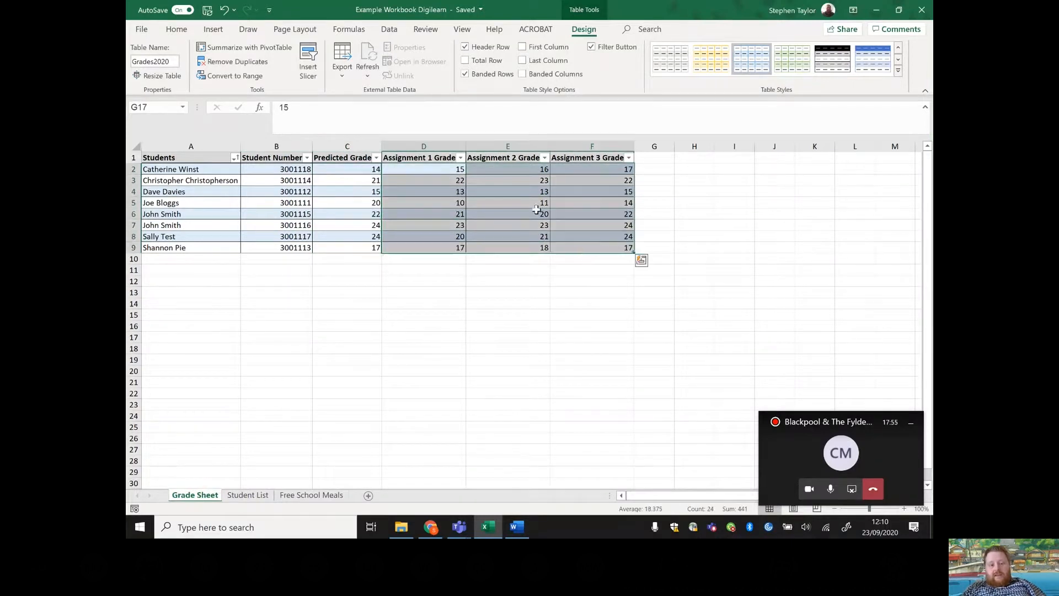
pyautogui.click(442, 171)
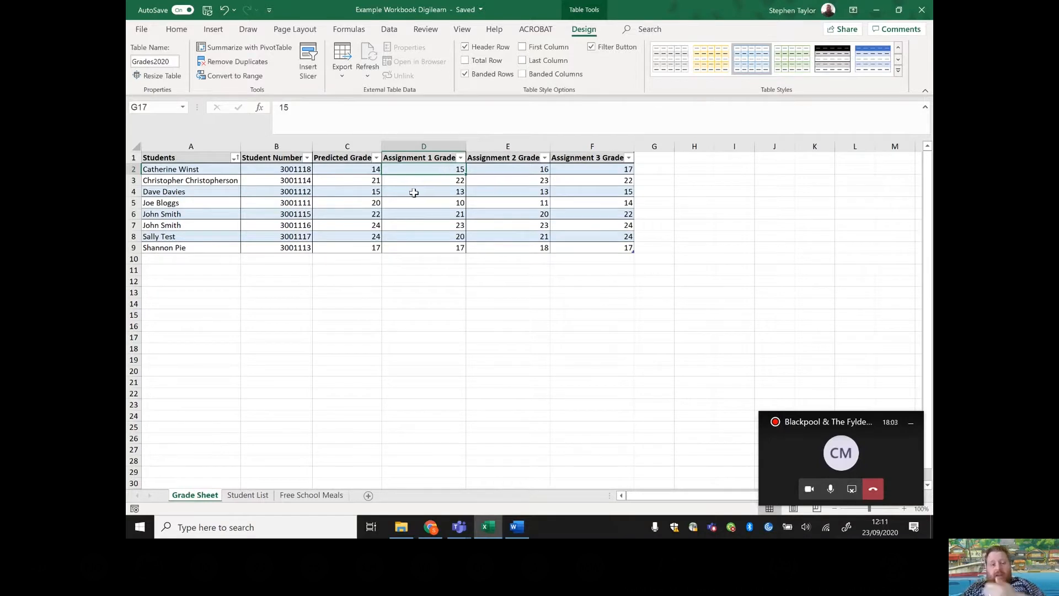
# Preview Color Scales under Home's Conditional Formatting without applying anything.
pyautogui.click(177, 29)
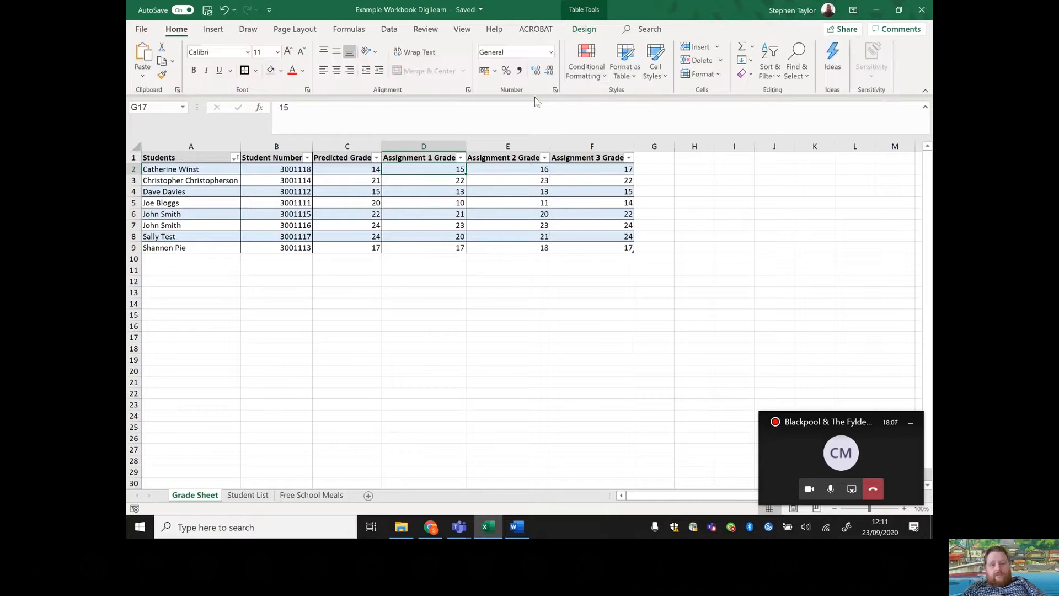
pyautogui.click(585, 66)
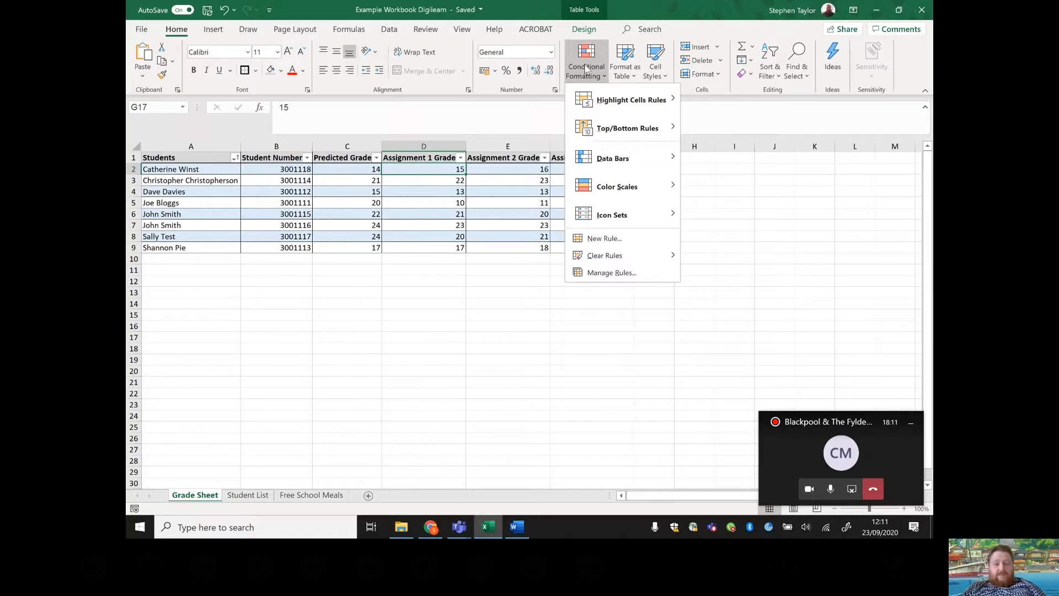
pyautogui.moveTo(624, 186)
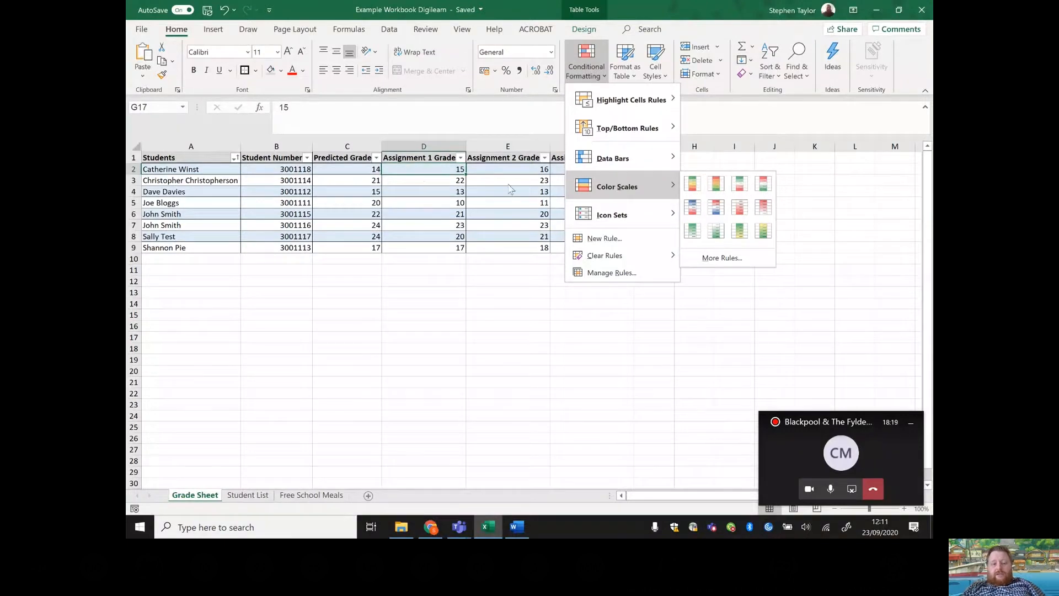
pyautogui.click(418, 176)
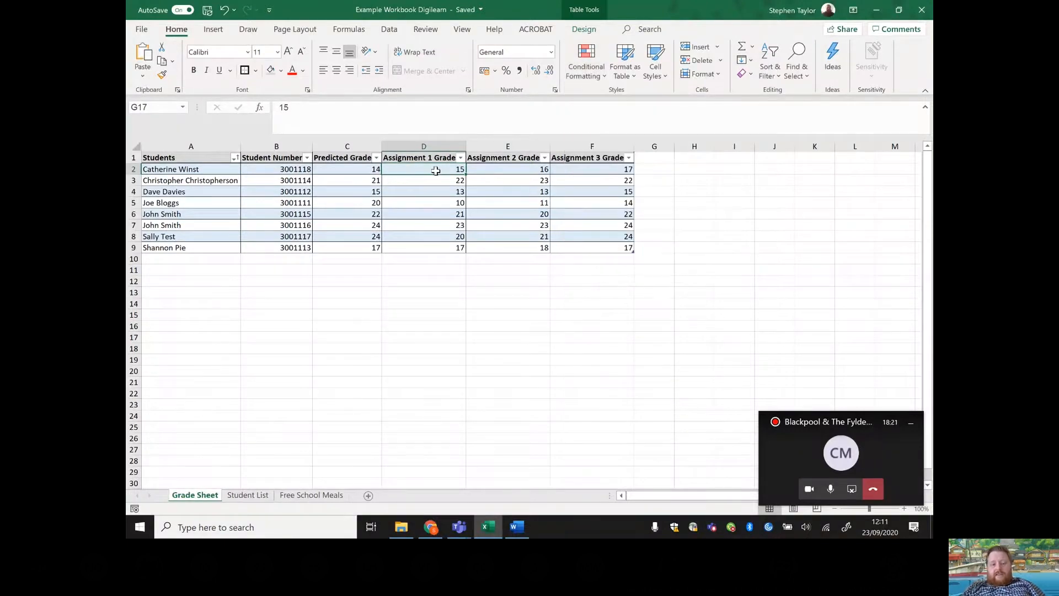
# Select the Assignment 1 grades D2:D9.
pyautogui.click(347, 166)
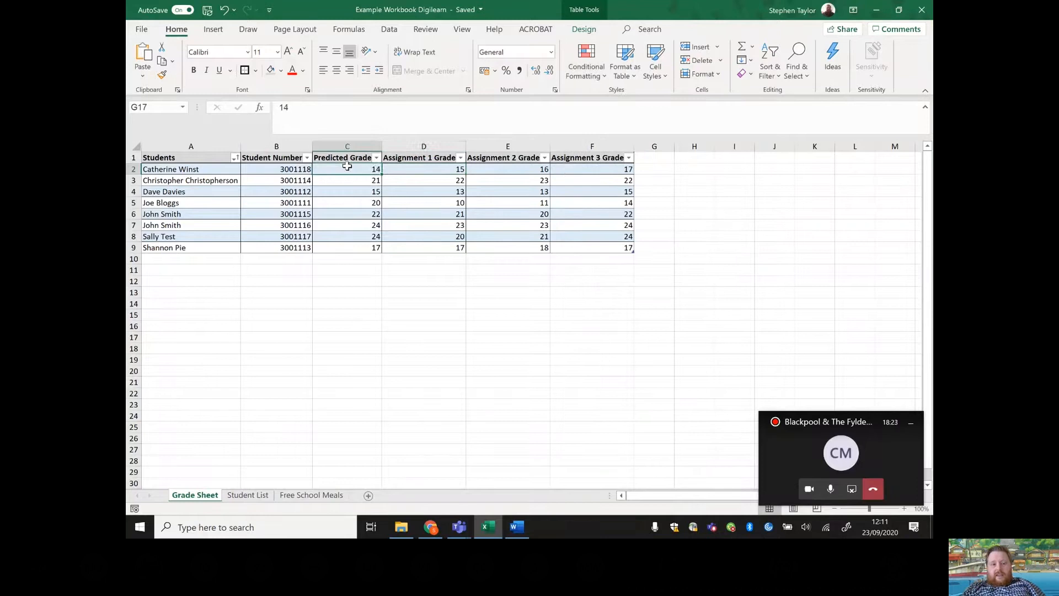
pyautogui.click(422, 170)
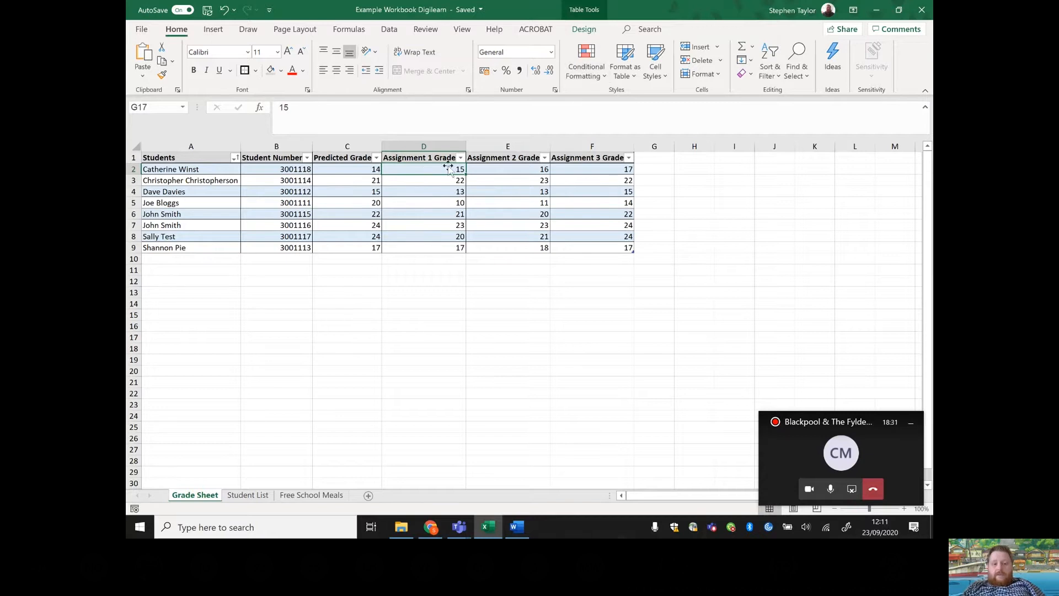
pyautogui.moveTo(439, 170); pyautogui.dragTo(442, 251)
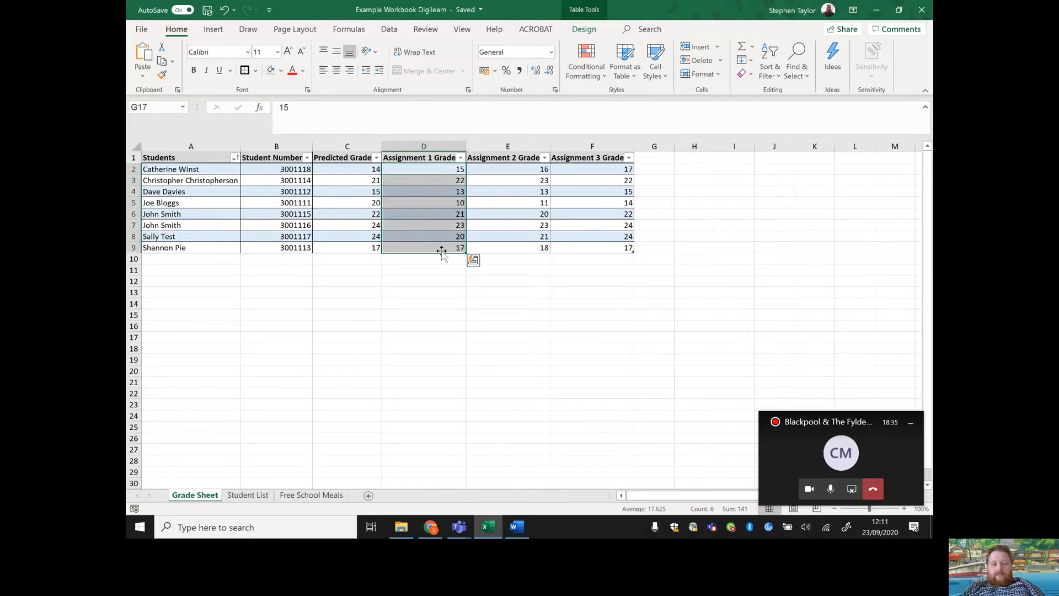
# Add a Less Than =$C2 rule on D2:D9 with Light Red Fill and Dark Red Text.
pyautogui.click(585, 61)
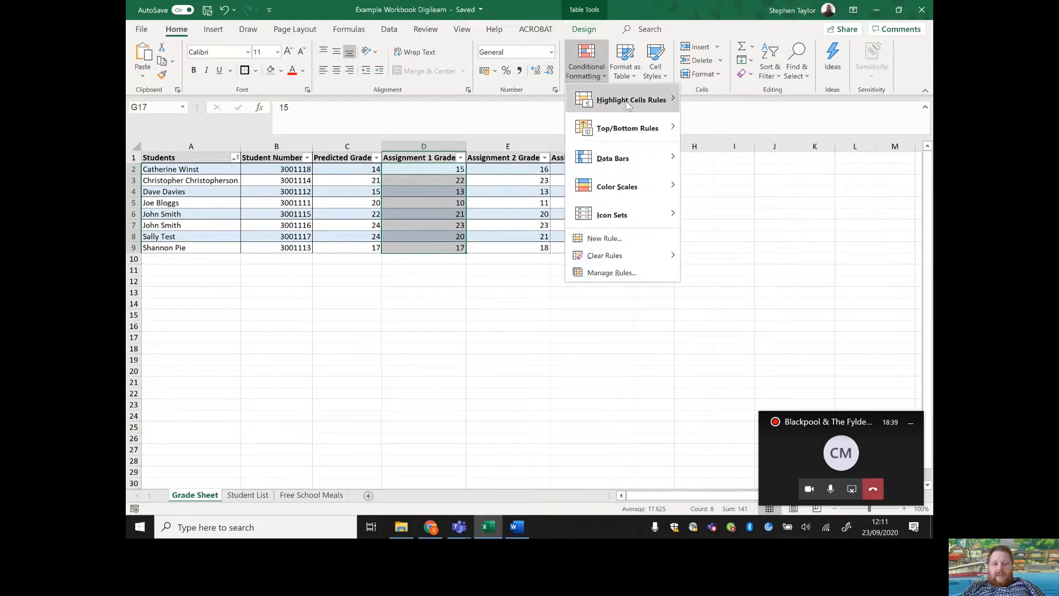
pyautogui.moveTo(634, 103)
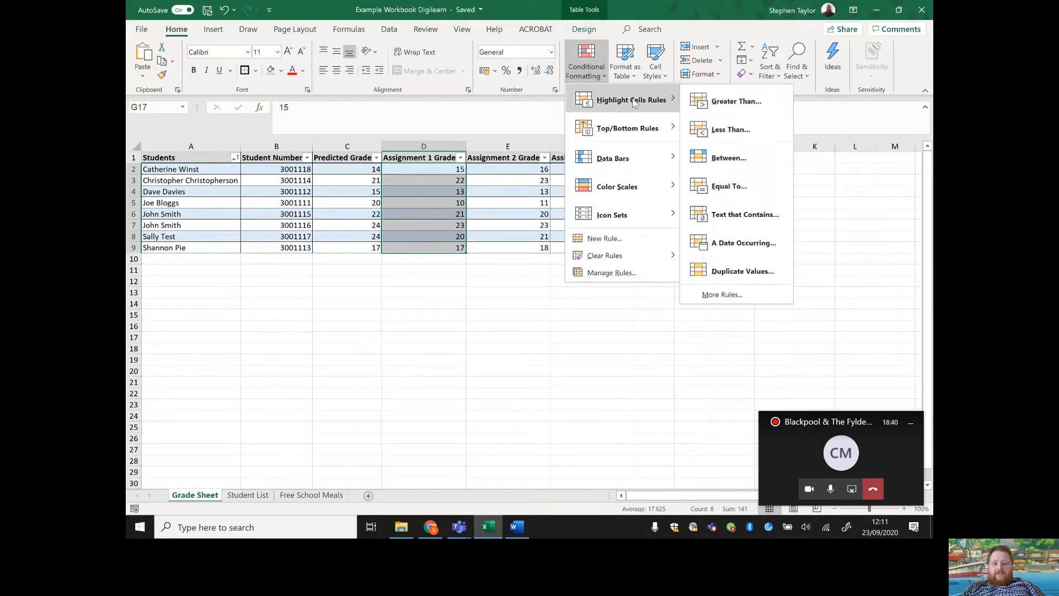
pyautogui.click(725, 130)
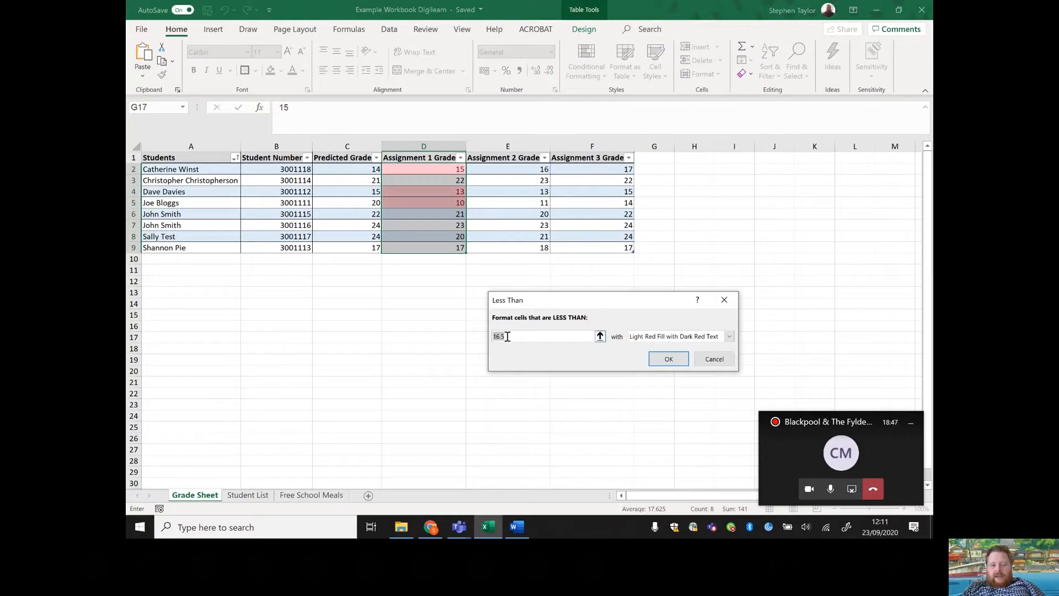
pyautogui.press('BackSpace')
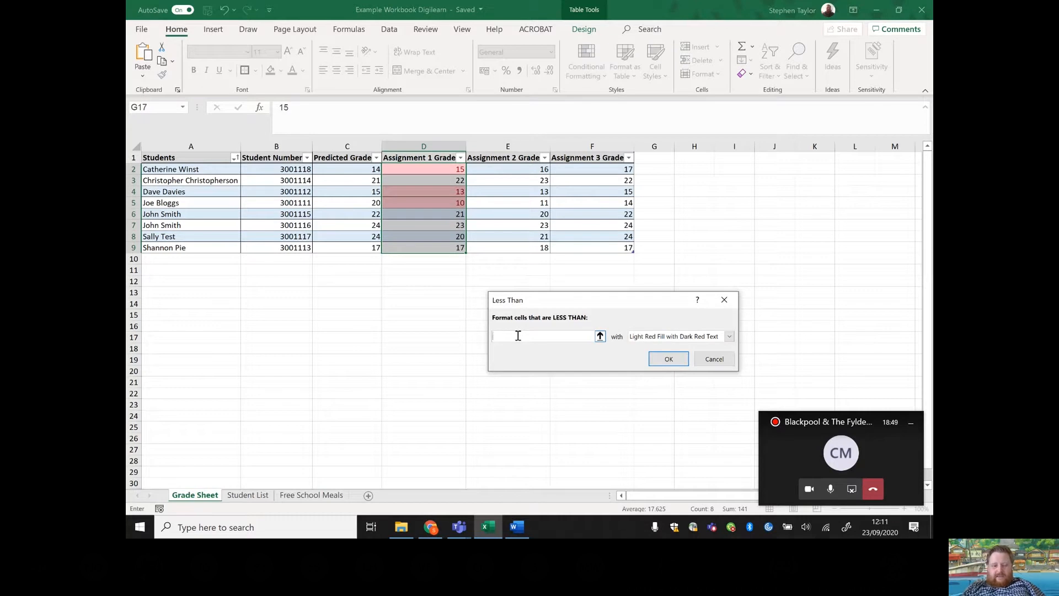
pyautogui.click(352, 171)
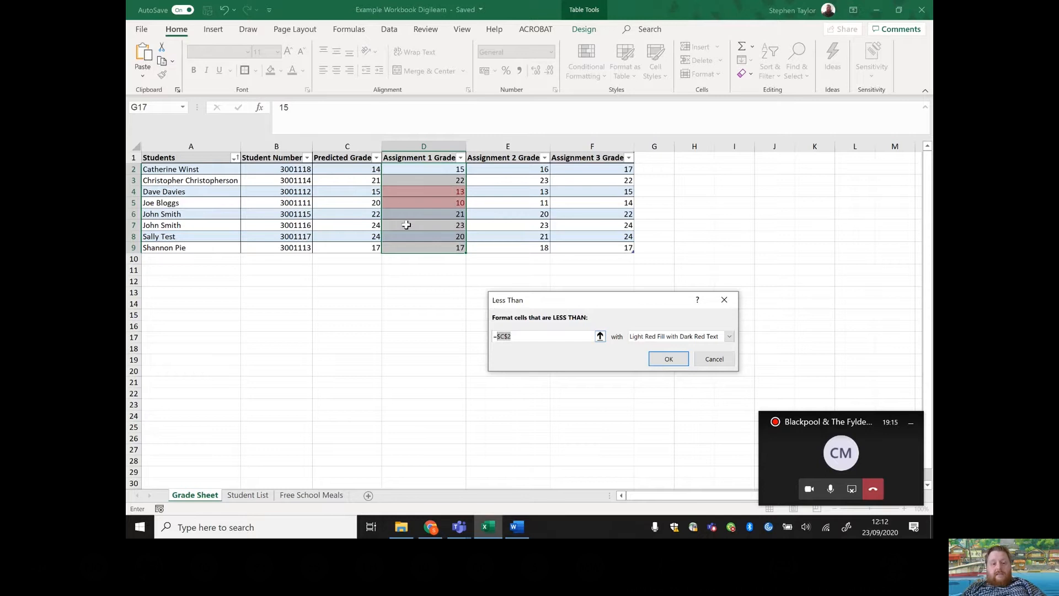
pyautogui.click(506, 336)
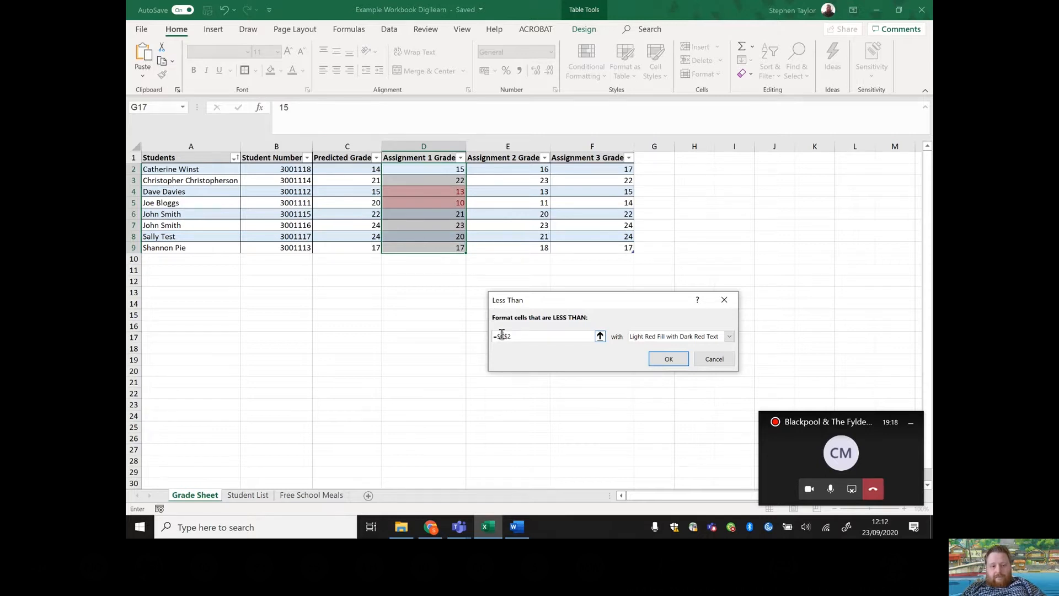
pyautogui.moveTo(502, 335); pyautogui.dragTo(494, 337)
pyautogui.click(508, 336)
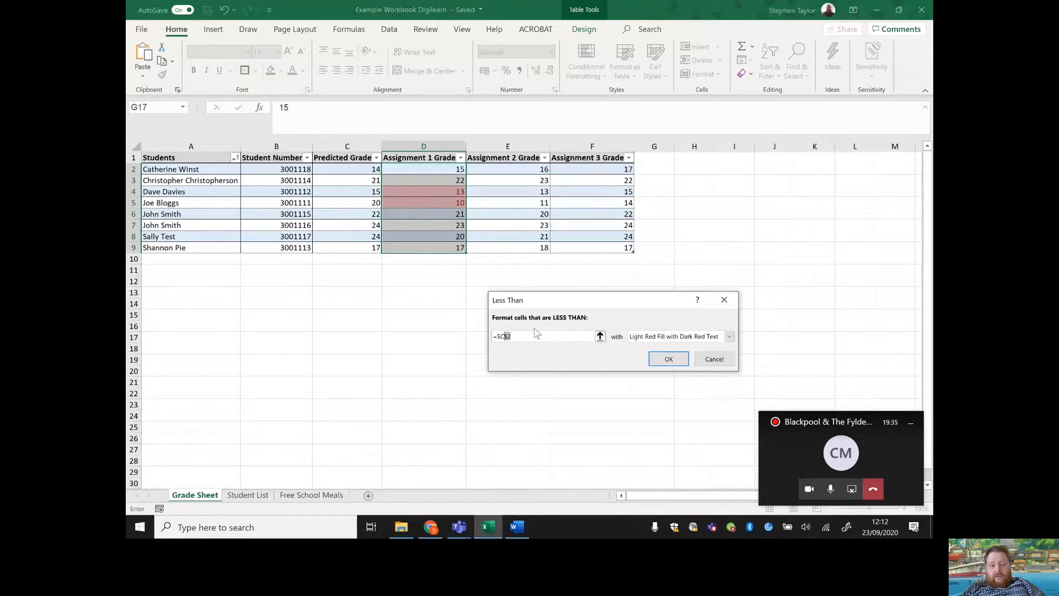
pyautogui.click(506, 338)
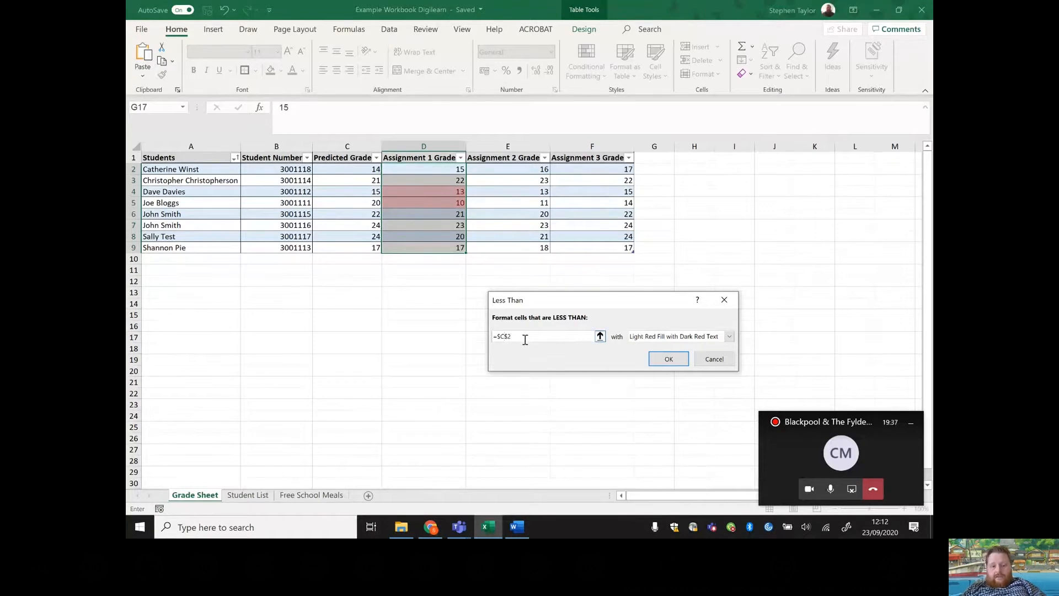
pyautogui.press('Delete')
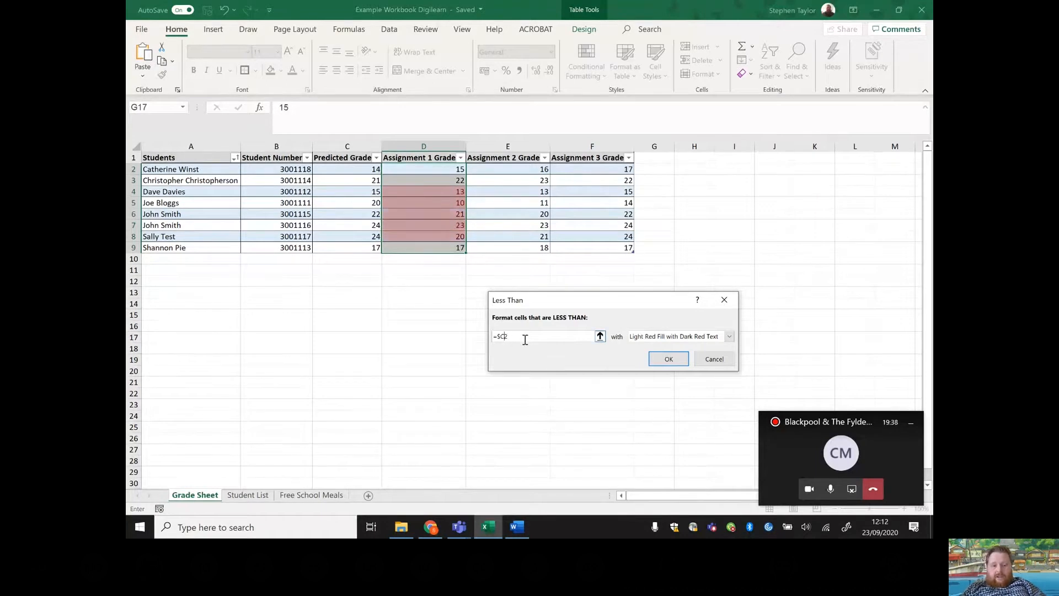
pyautogui.click(669, 359)
pyautogui.click(436, 274)
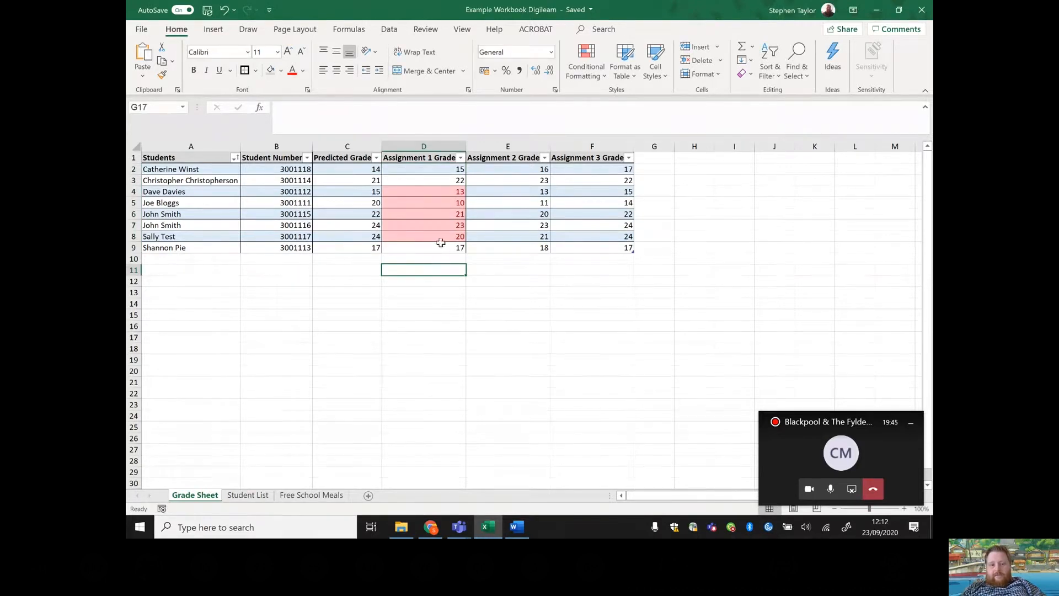
# Add a Greater Than =$C2 rule on D2:D8 with Green Fill and Dark Green Text.
pyautogui.moveTo(441, 169); pyautogui.dragTo(446, 249)
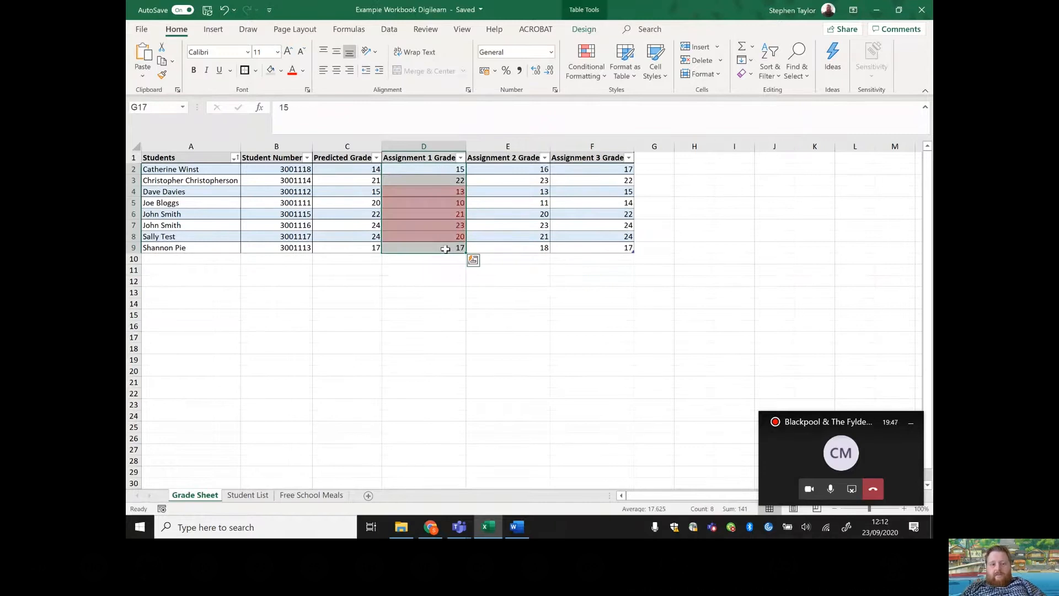
pyautogui.click(587, 60)
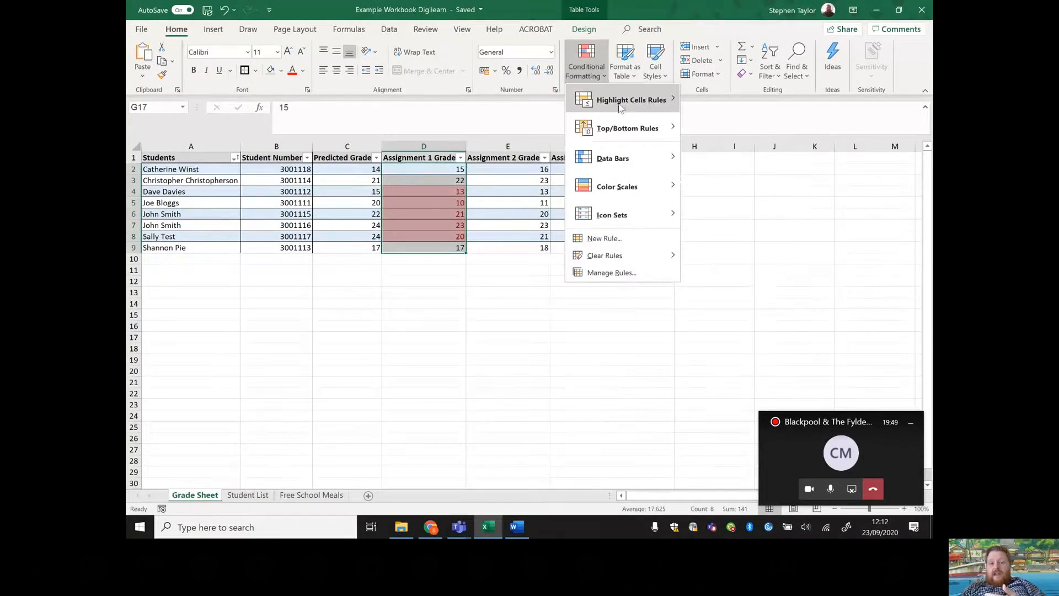
pyautogui.moveTo(642, 101)
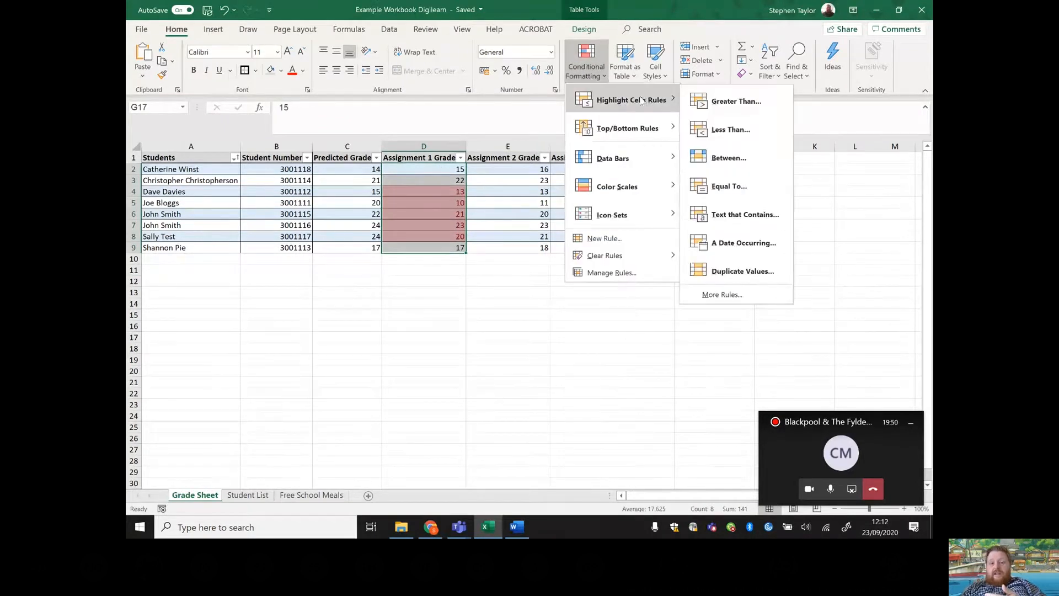
pyautogui.click(709, 103)
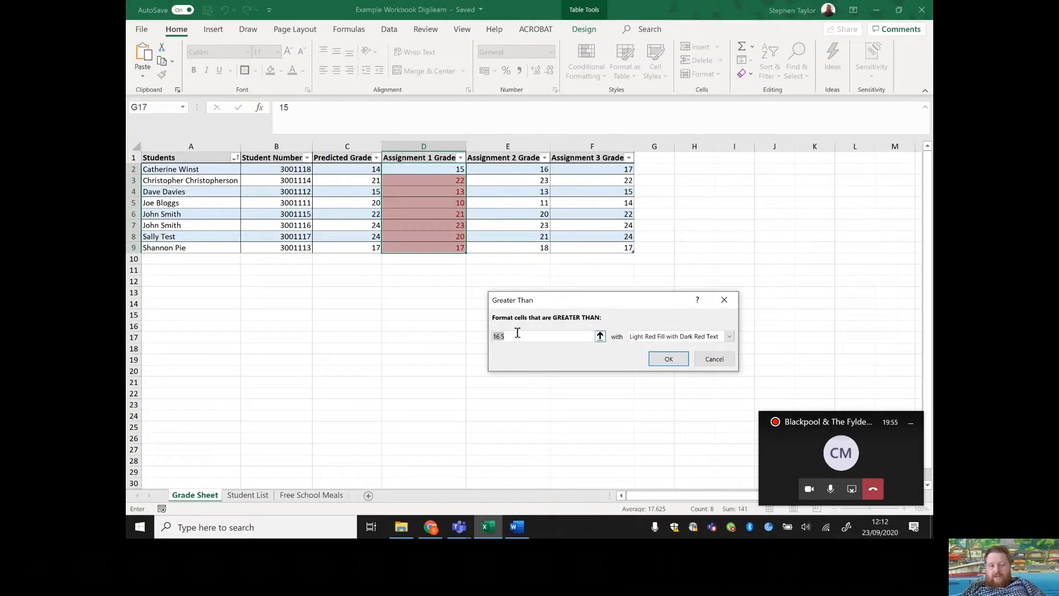
pyautogui.press('BackSpace')
pyautogui.click(343, 168)
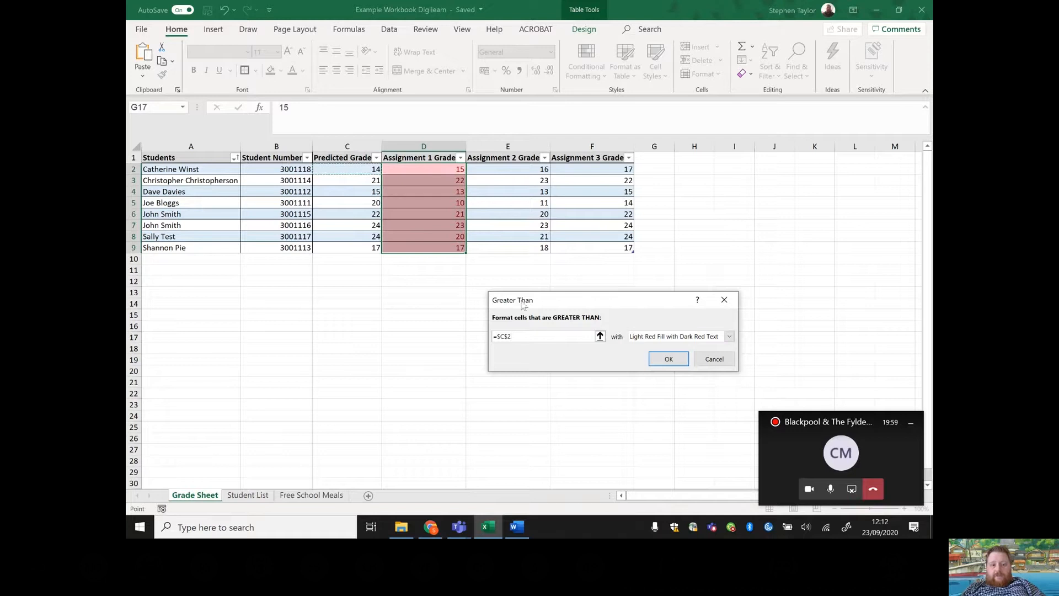
pyautogui.press('BackSpace')
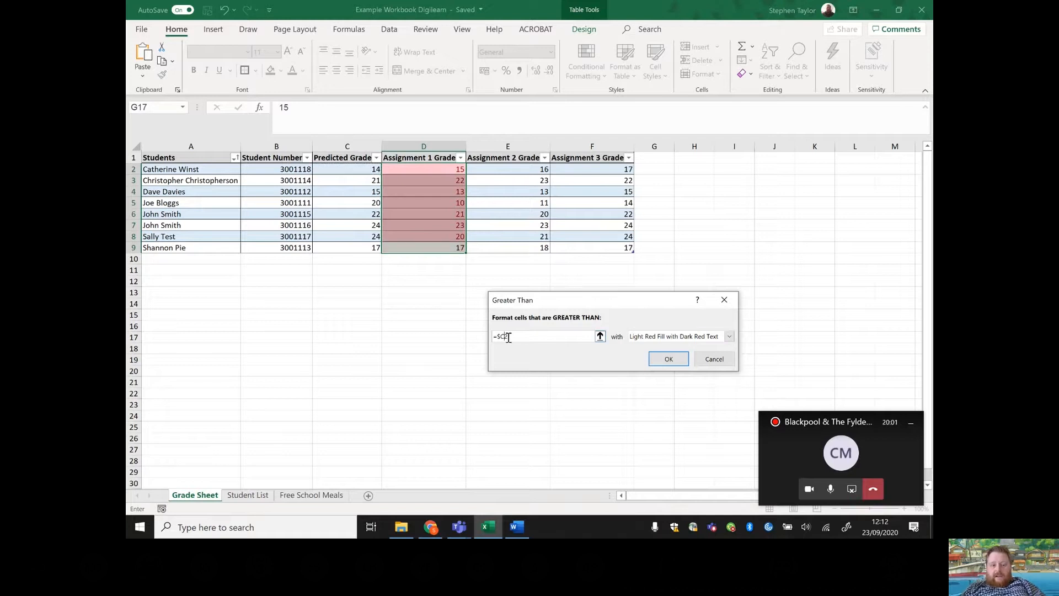
pyautogui.click(729, 336)
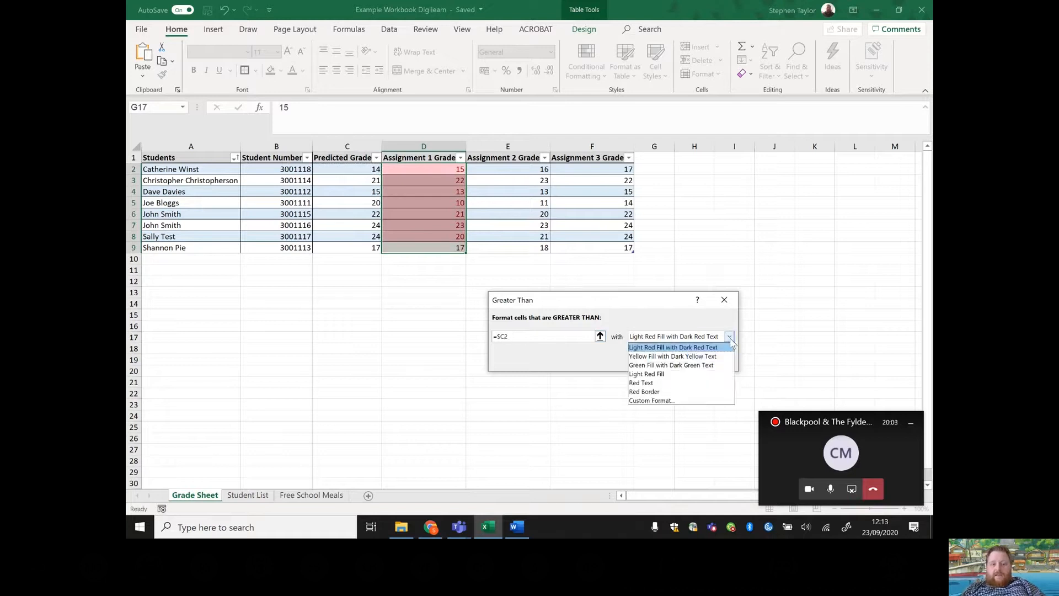
pyautogui.click(698, 366)
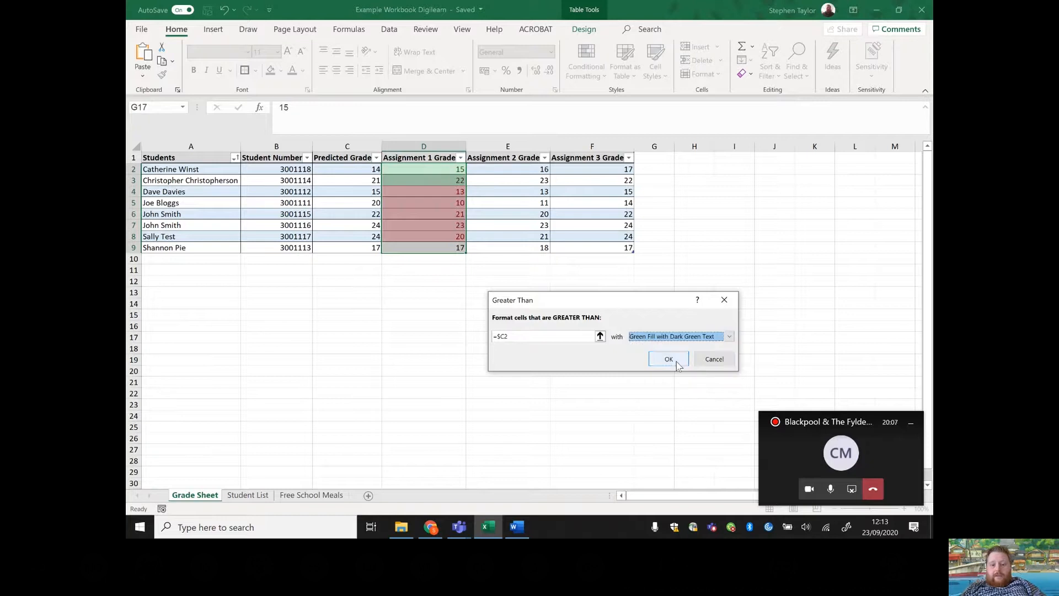
pyautogui.click(678, 365)
pyautogui.click(507, 314)
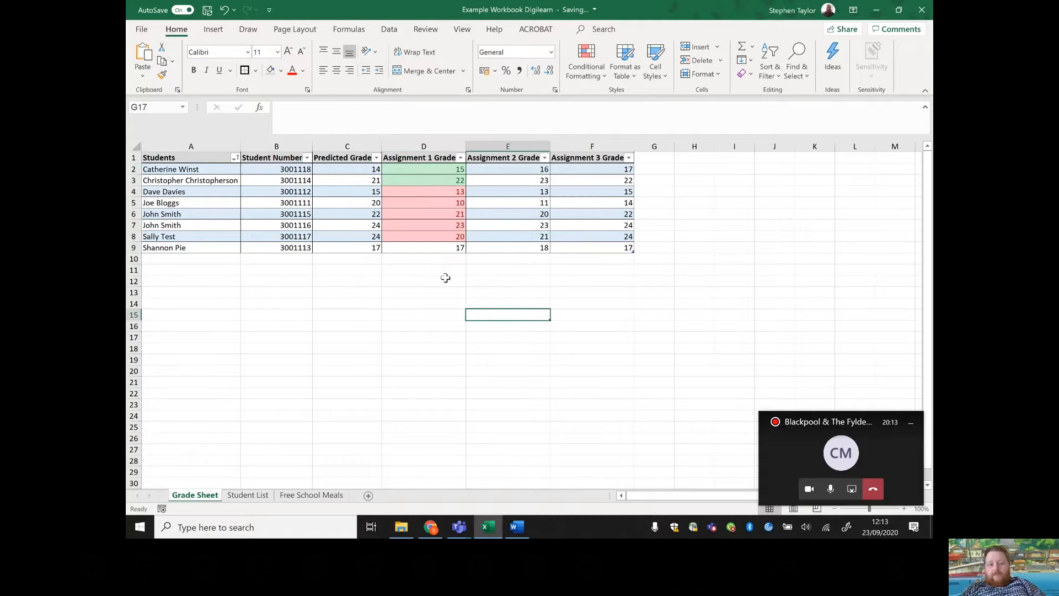
# Copy column D's conditional formatting onto E2:E9 and F2:F9 with Format Painter.
pyautogui.moveTo(441, 170); pyautogui.dragTo(446, 249)
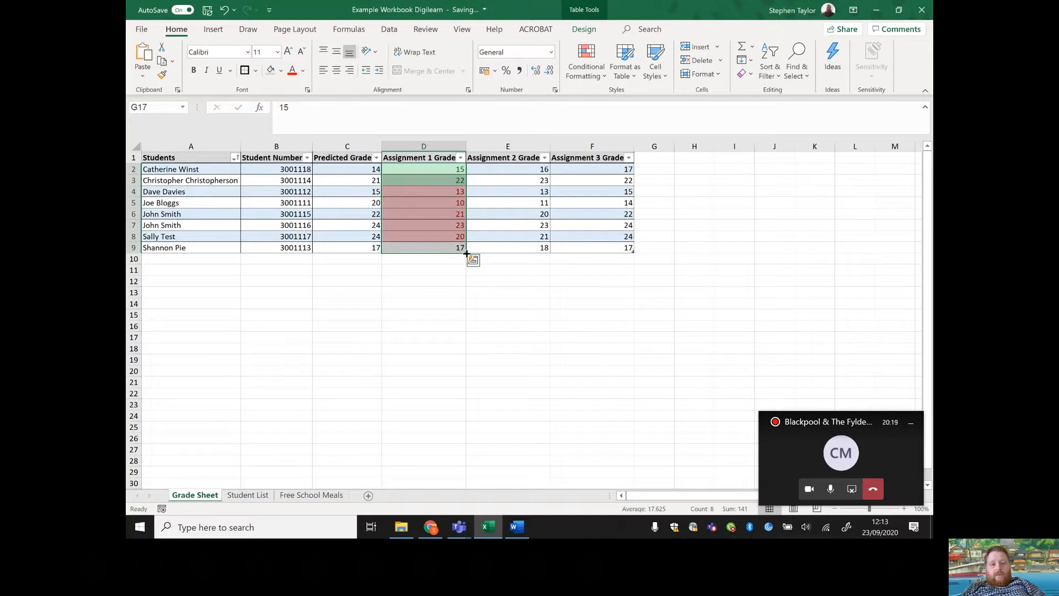
pyautogui.click(164, 78)
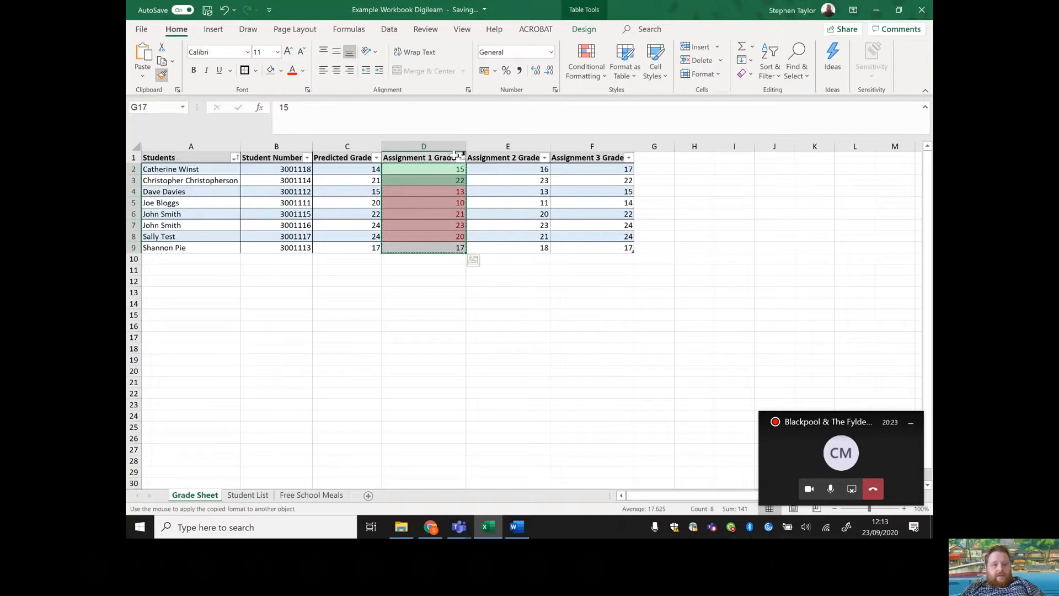
pyautogui.moveTo(504, 167); pyautogui.dragTo(508, 247)
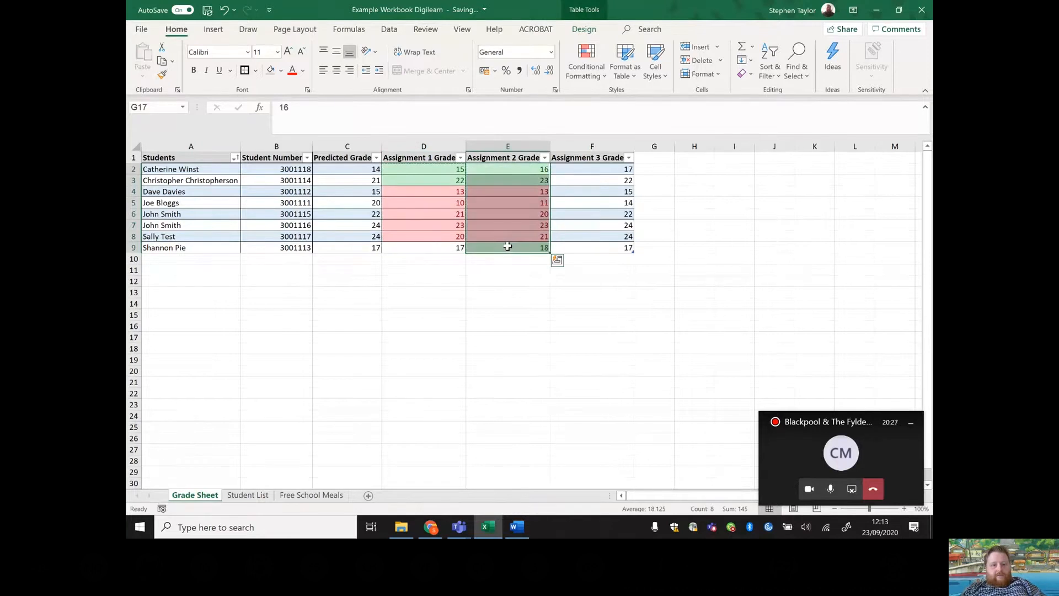
pyautogui.click(162, 75)
pyautogui.moveTo(579, 167); pyautogui.dragTo(591, 248)
pyautogui.click(591, 280)
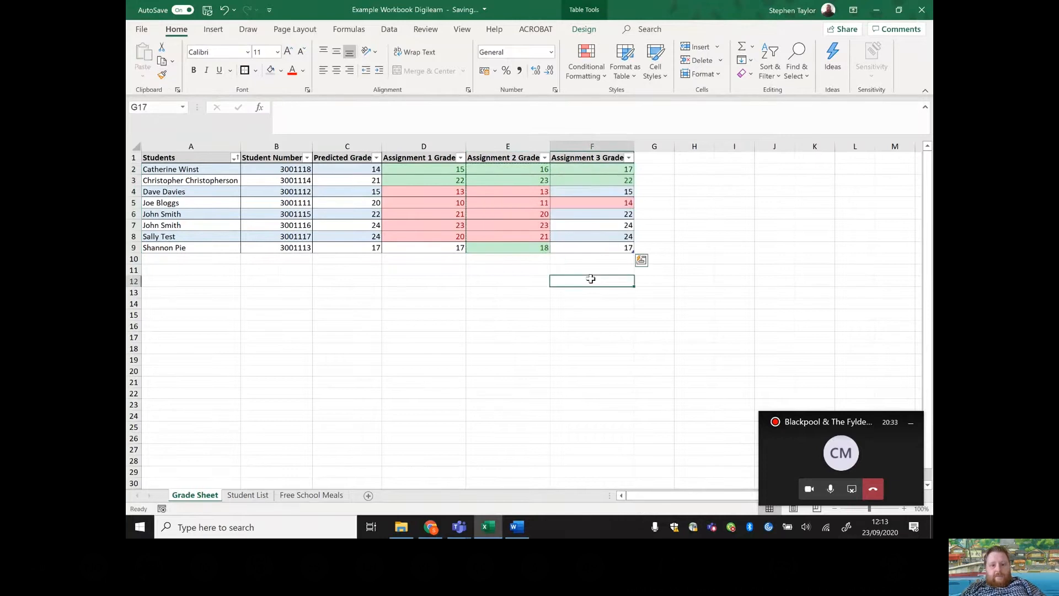
# Review the colour rules in Manage Rules, then close it.
pyautogui.click(533, 171)
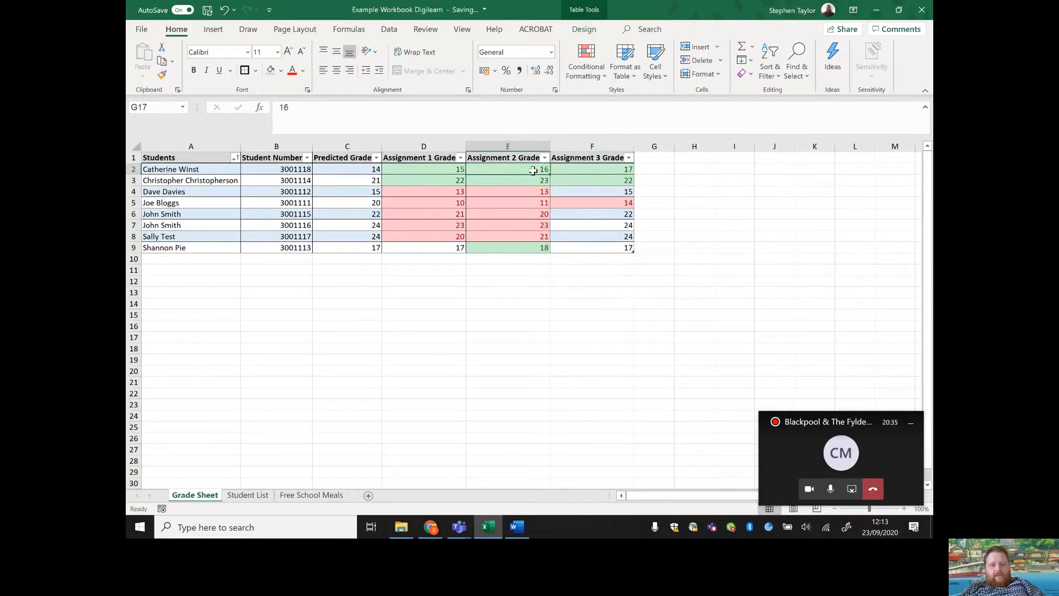
pyautogui.click(587, 65)
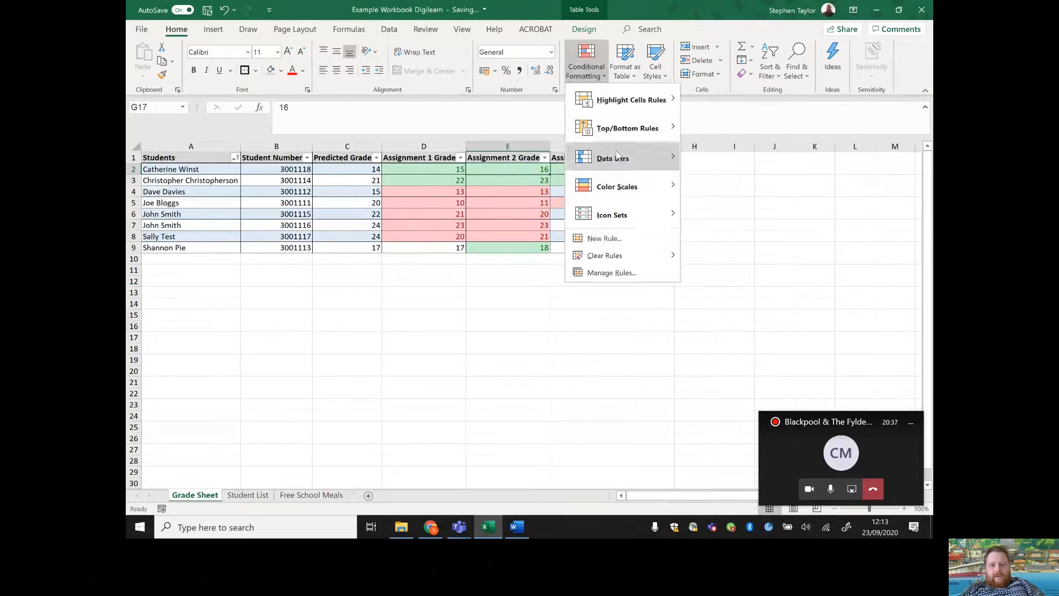
pyautogui.click(610, 273)
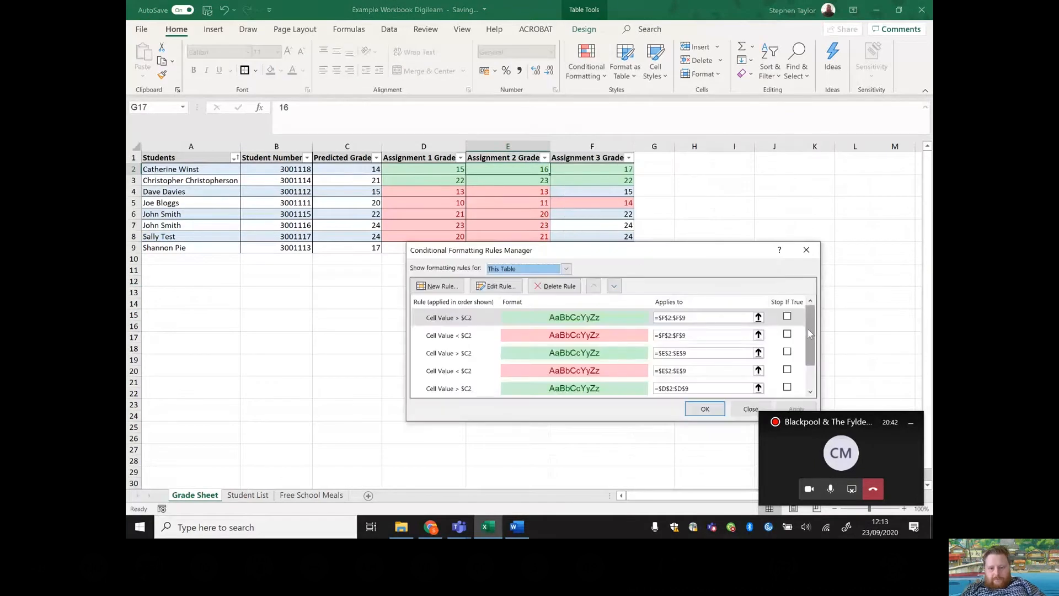
pyautogui.moveTo(807, 327); pyautogui.dragTo(813, 368)
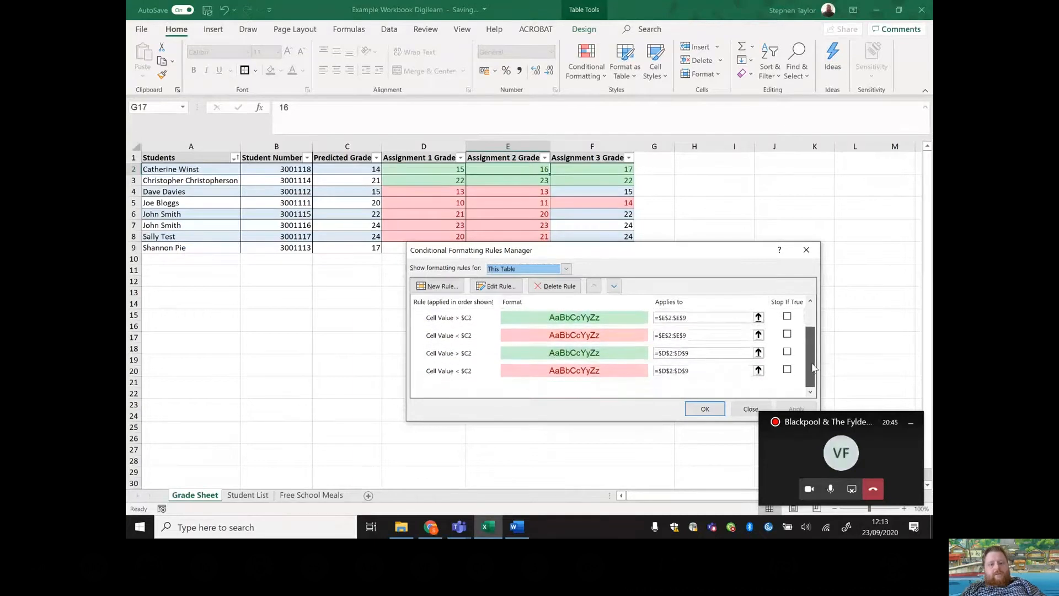
pyautogui.click(737, 409)
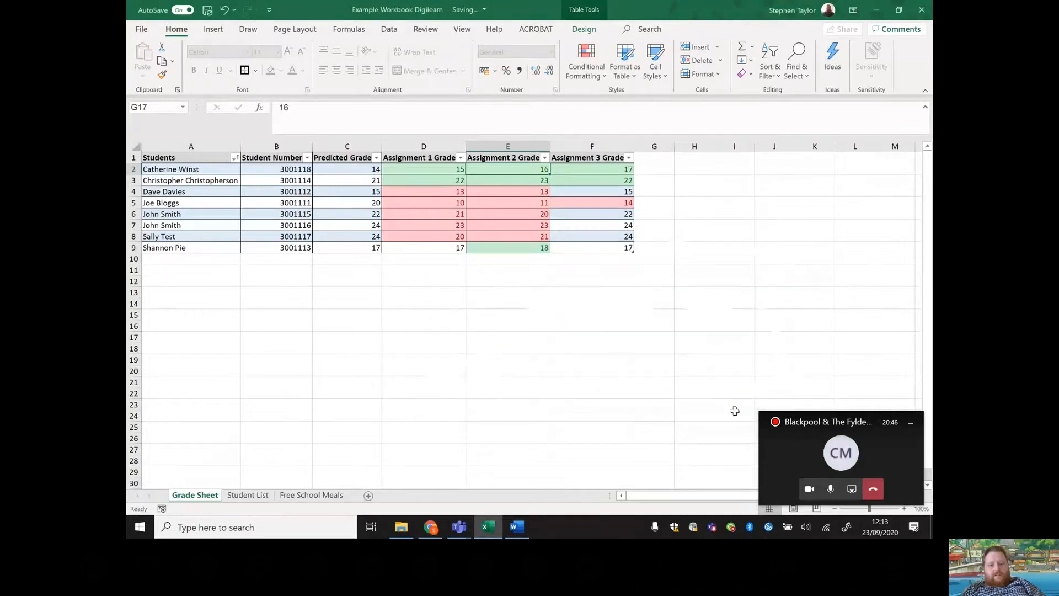
pyautogui.click(426, 171)
# Add an Equal To =$C2 rule on D2 with Yellow Fill and Dark Yellow Text.
pyautogui.click(586, 62)
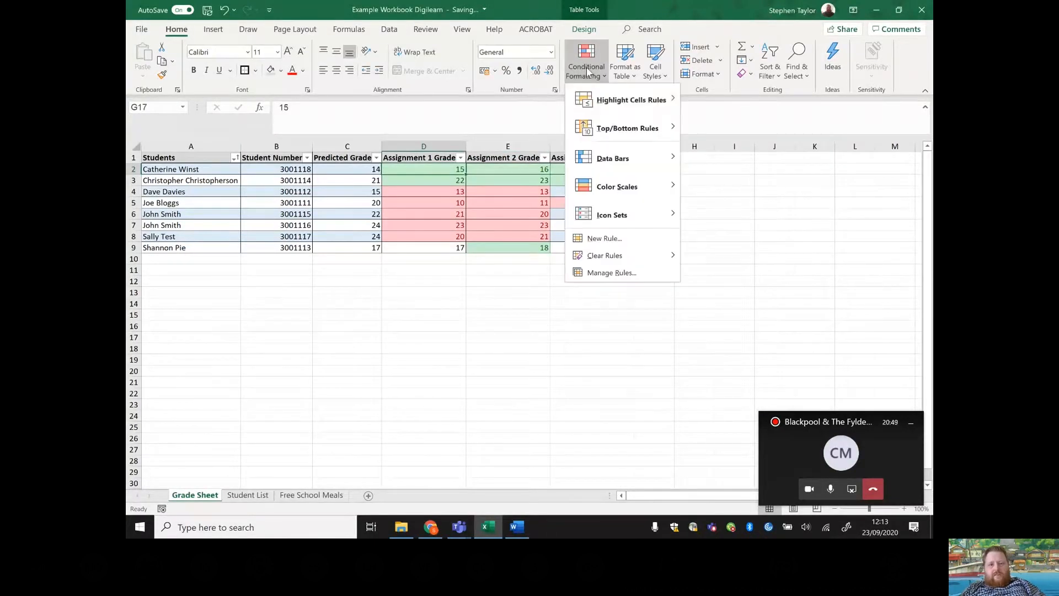
pyautogui.moveTo(628, 102)
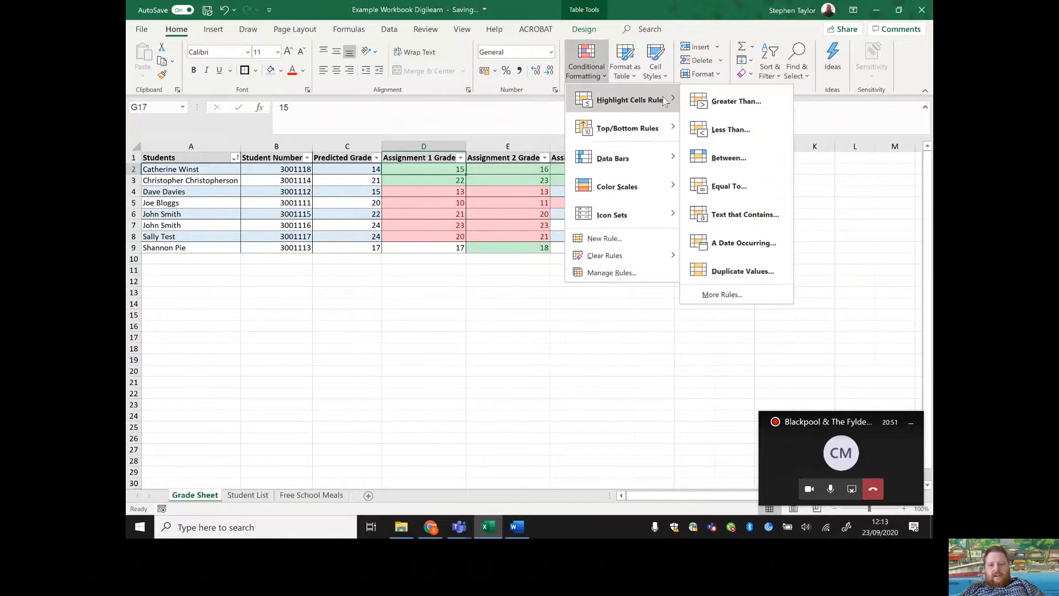
pyautogui.click(725, 188)
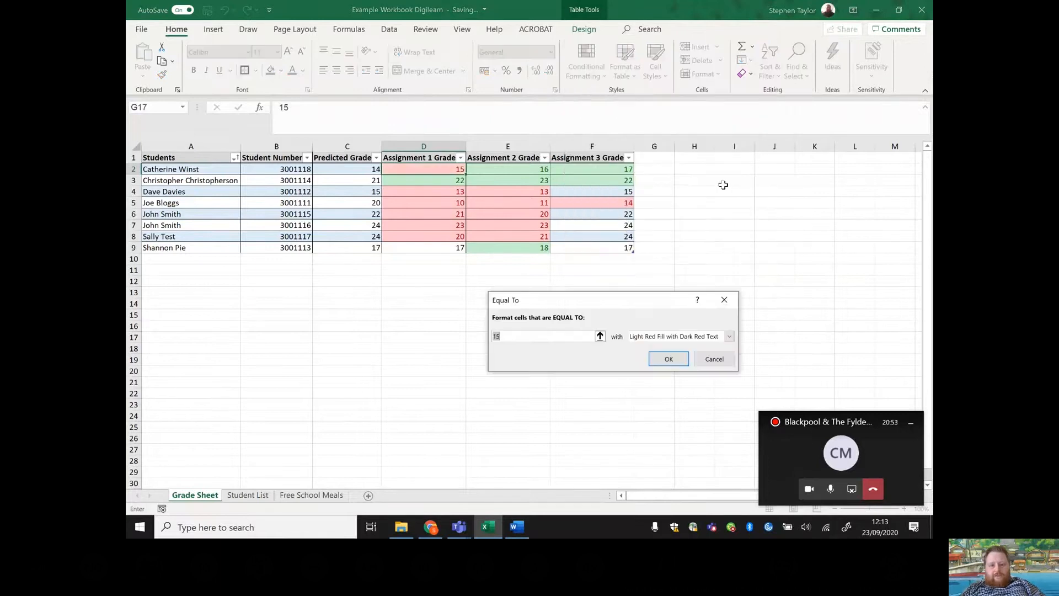
pyautogui.click(729, 336)
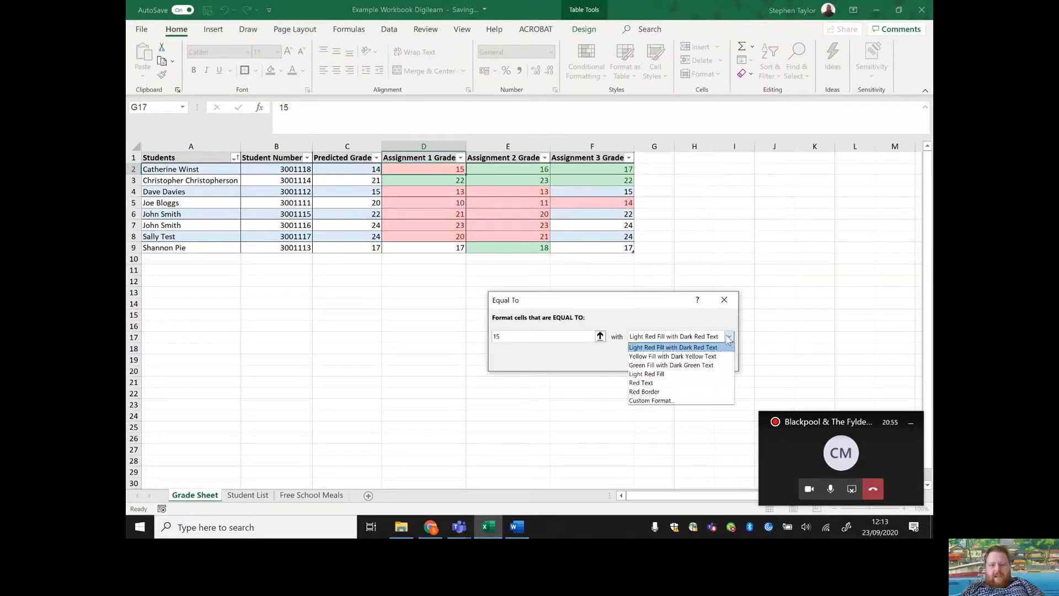
pyautogui.click(695, 356)
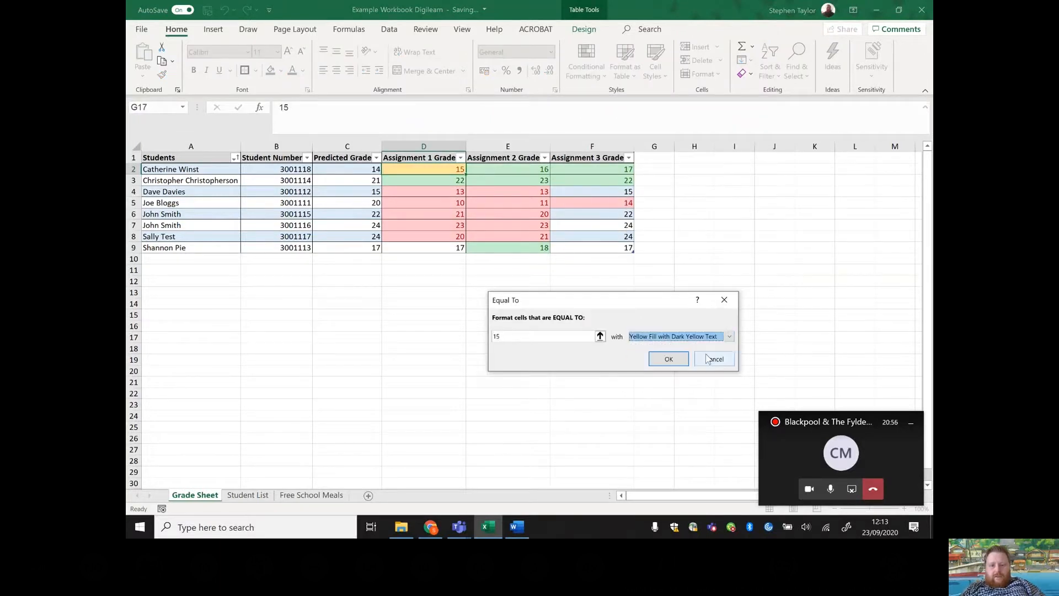
pyautogui.click(539, 333)
pyautogui.press('BackSpace')
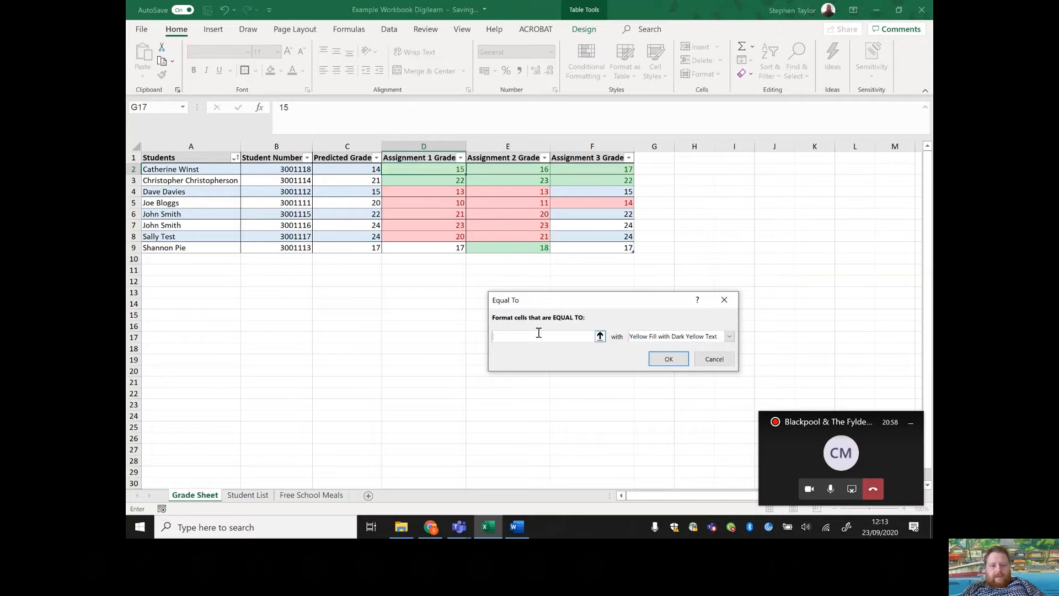
pyautogui.click(353, 169)
pyautogui.click(508, 335)
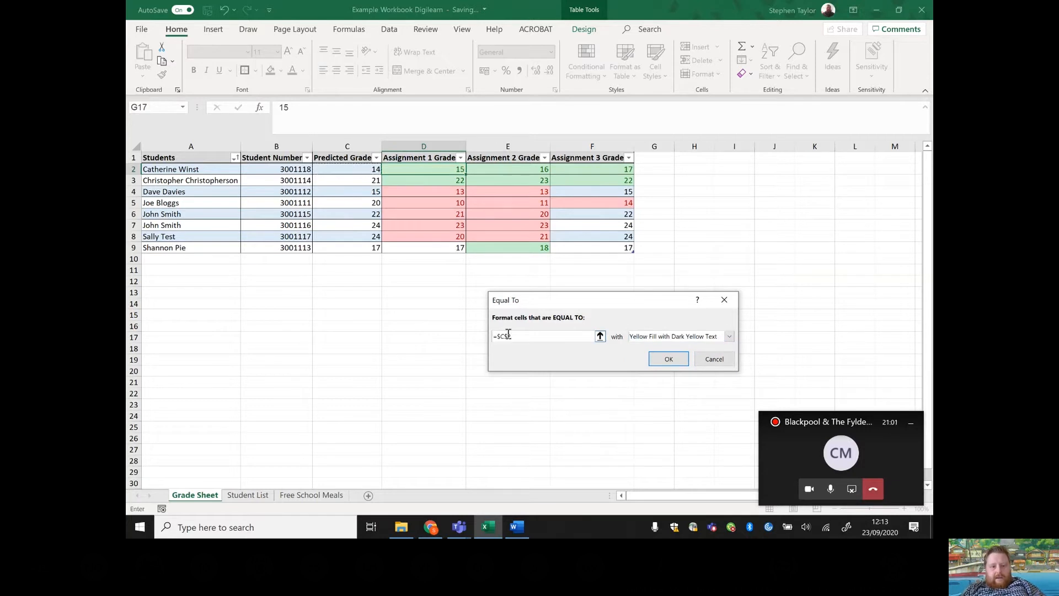
pyautogui.click(664, 359)
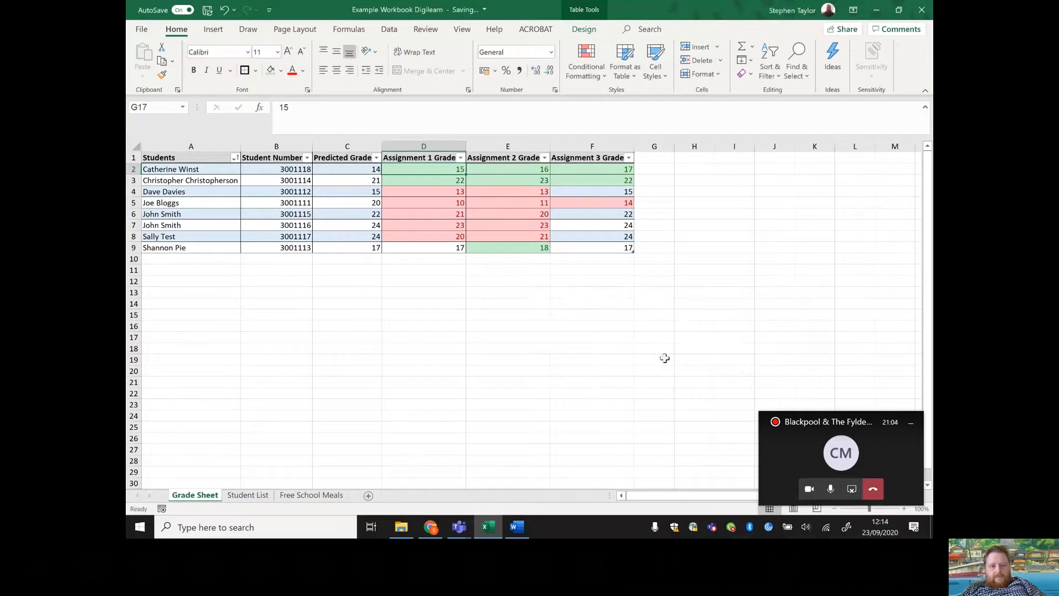
# Format-paint the yellow rule down D2:D9 and across the Assignment 2 and 3 grades.
pyautogui.click(161, 75)
pyautogui.moveTo(424, 170); pyautogui.dragTo(433, 248)
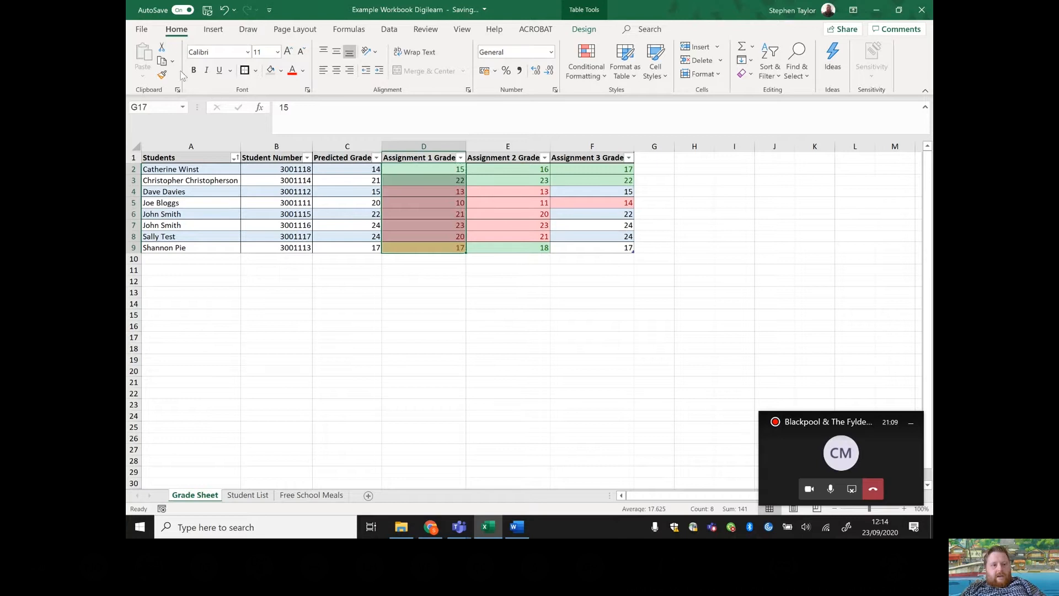
pyautogui.click(161, 74)
pyautogui.moveTo(507, 169); pyautogui.dragTo(509, 247)
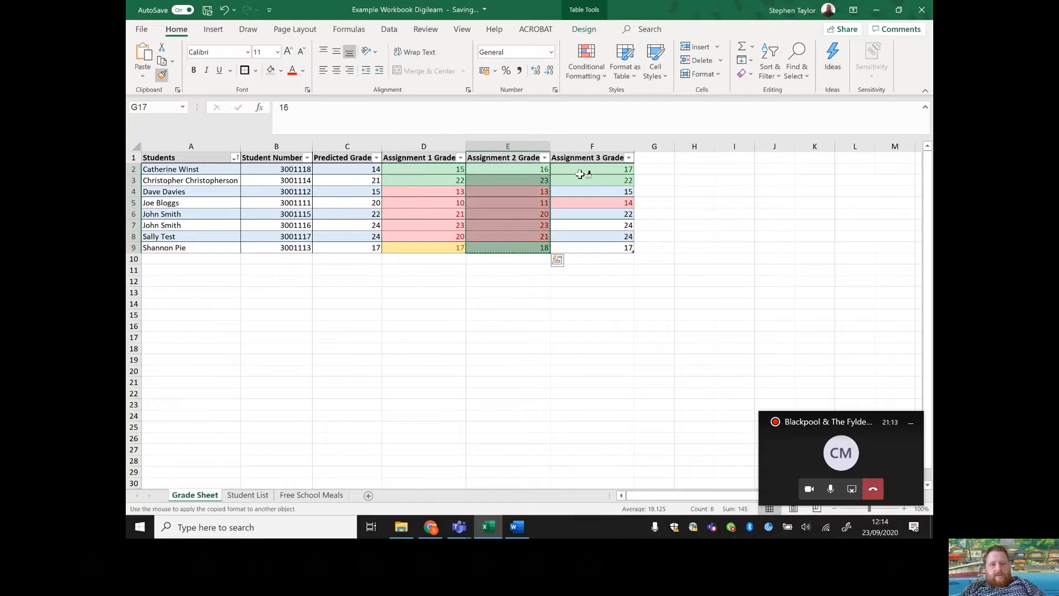
pyautogui.moveTo(586, 169); pyautogui.dragTo(606, 247)
pyautogui.click(694, 259)
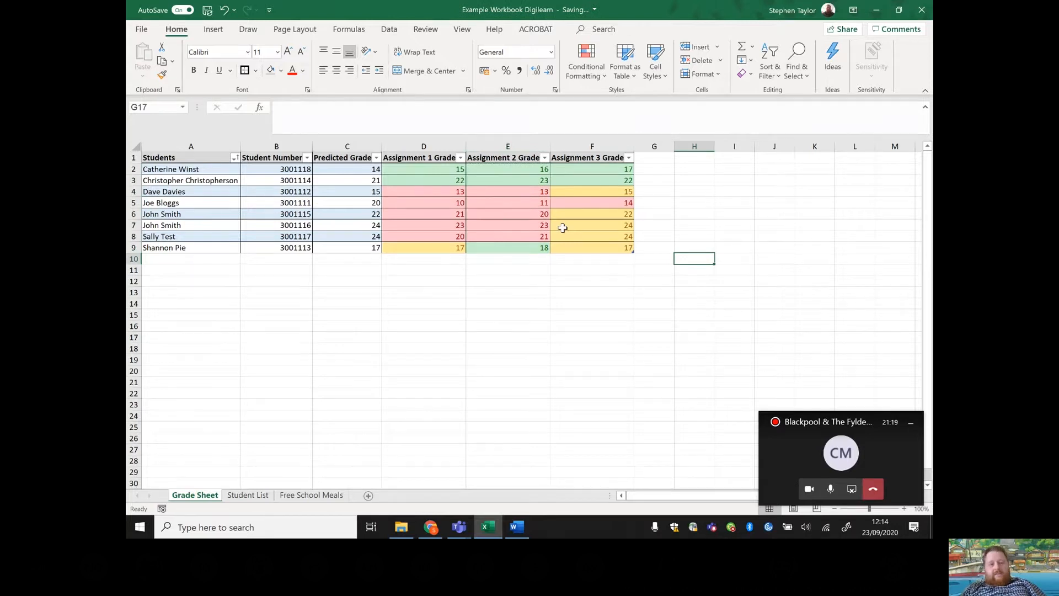
pyautogui.click(535, 171)
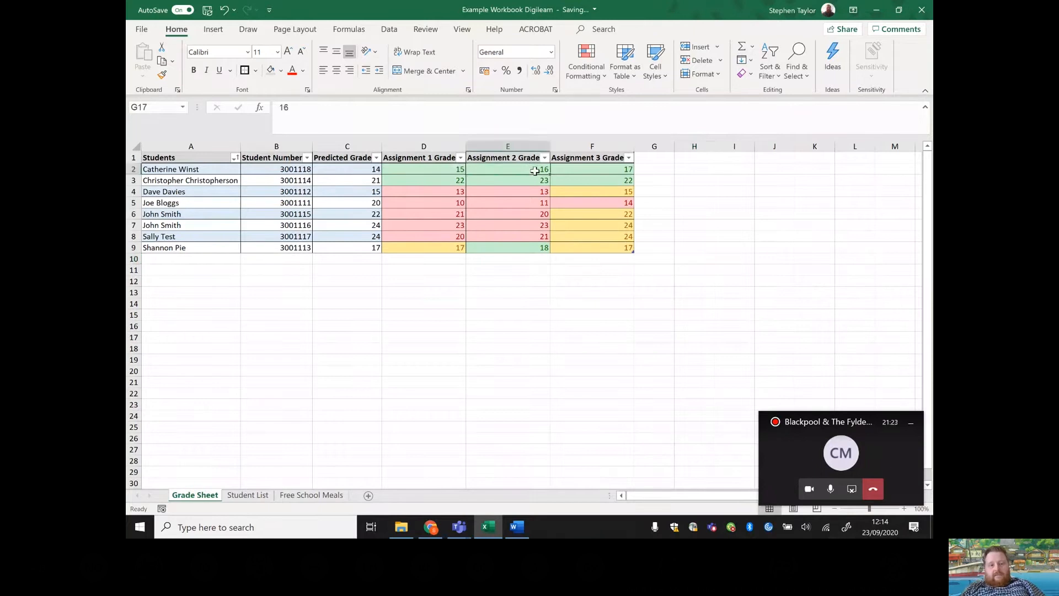
pyautogui.press('Left')
pyautogui.press('Left')
pyautogui.press('Left')
pyautogui.press('Down')
pyautogui.press('Down')
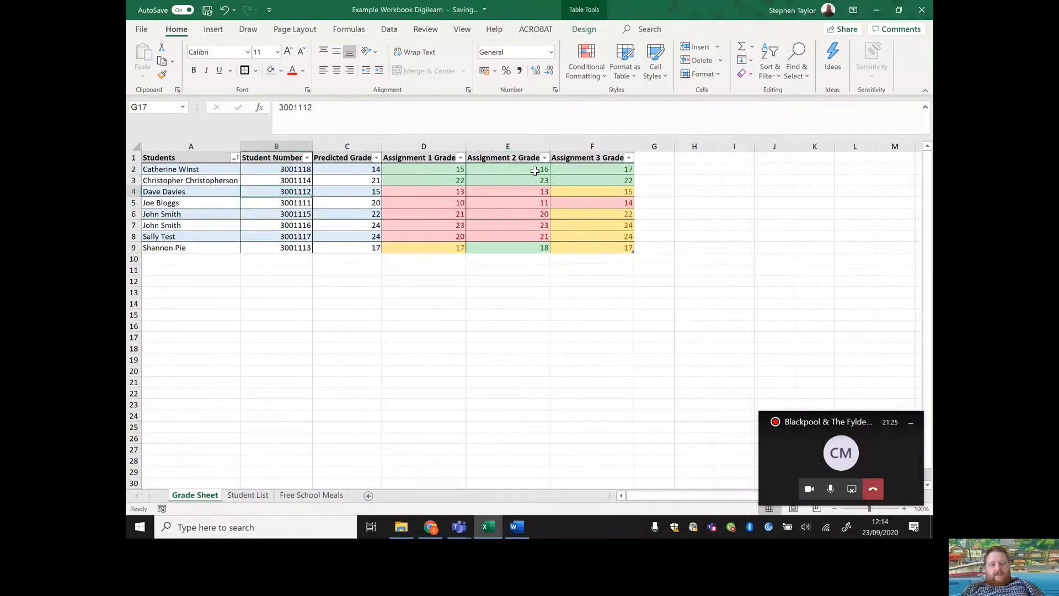
pyautogui.press('Right')
pyautogui.press('Right')
pyautogui.press('Down')
pyautogui.press('Right')
pyautogui.press('Right')
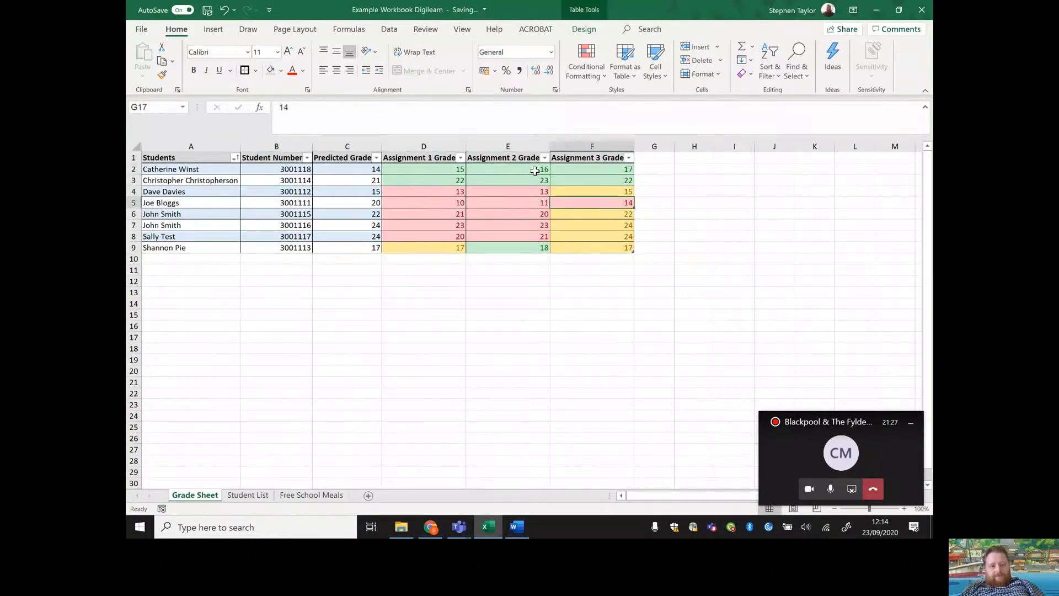
pyautogui.press('Left')
pyautogui.press('Left')
pyautogui.press('Up')
pyautogui.press('Up')
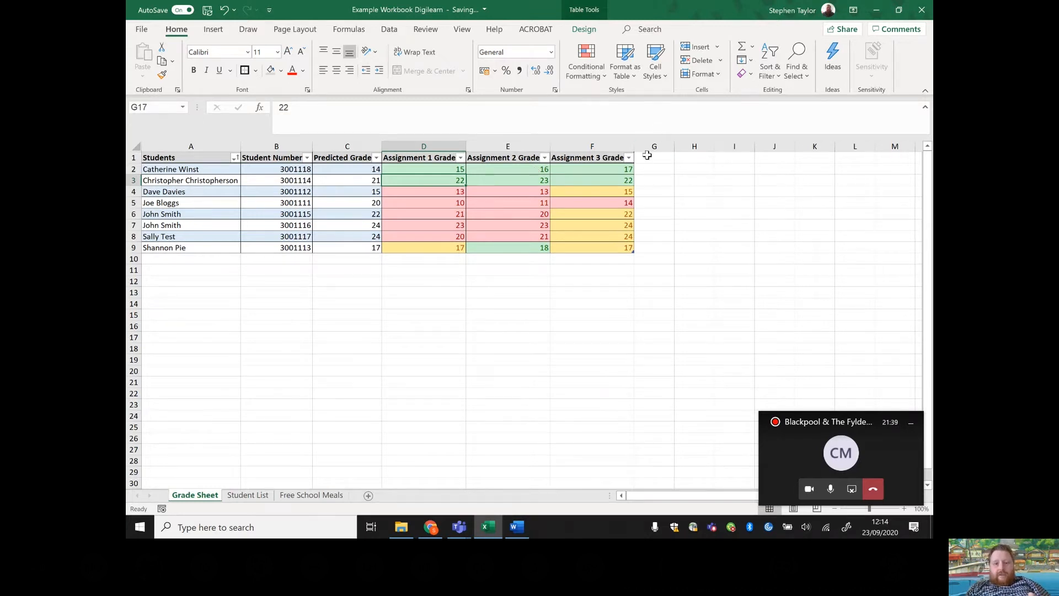
pyautogui.click(597, 158)
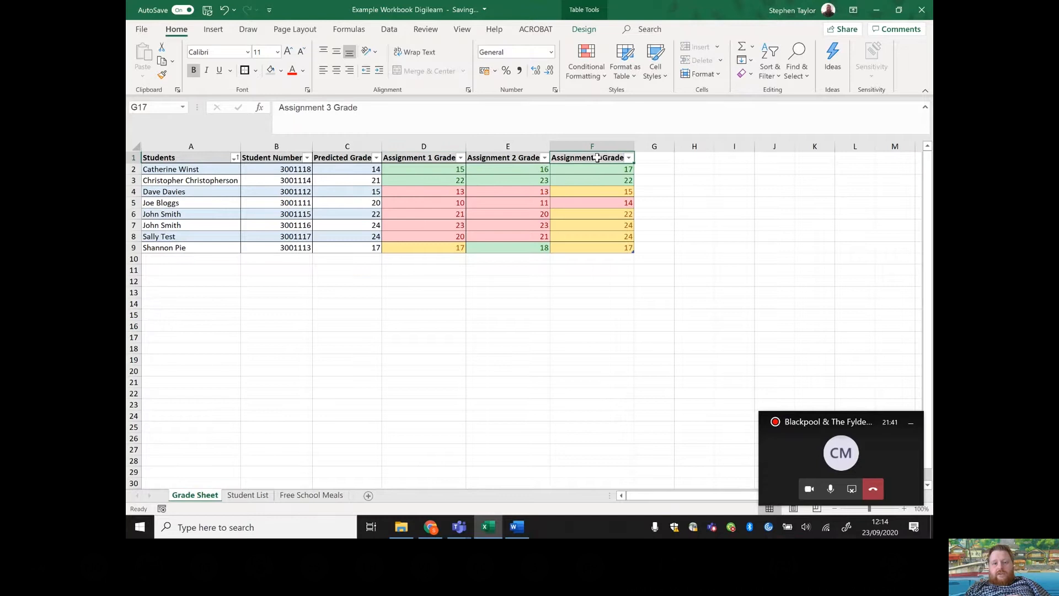
# Insert three table columns, Column1 to Column3, right of Assignment 3 Grade, then select G2:I9.
pyautogui.rightClick(598, 159)
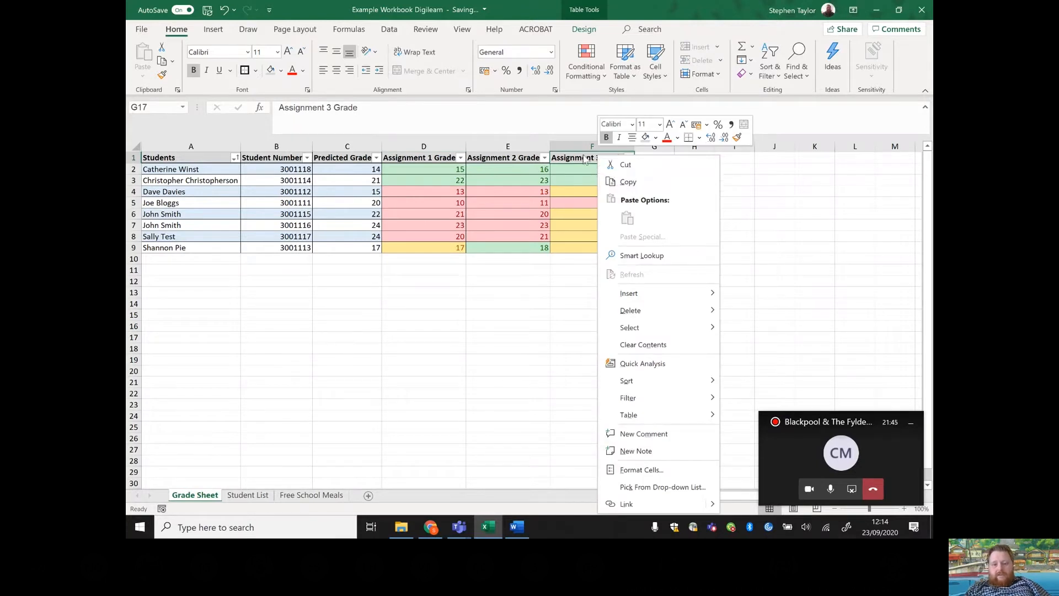
pyautogui.moveTo(692, 301)
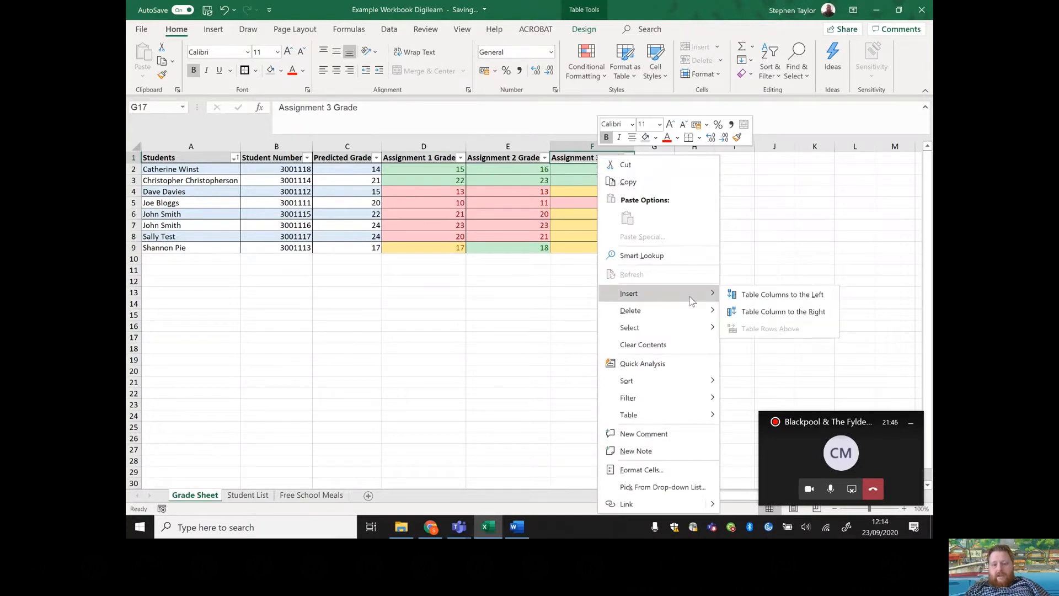
pyautogui.click(787, 318)
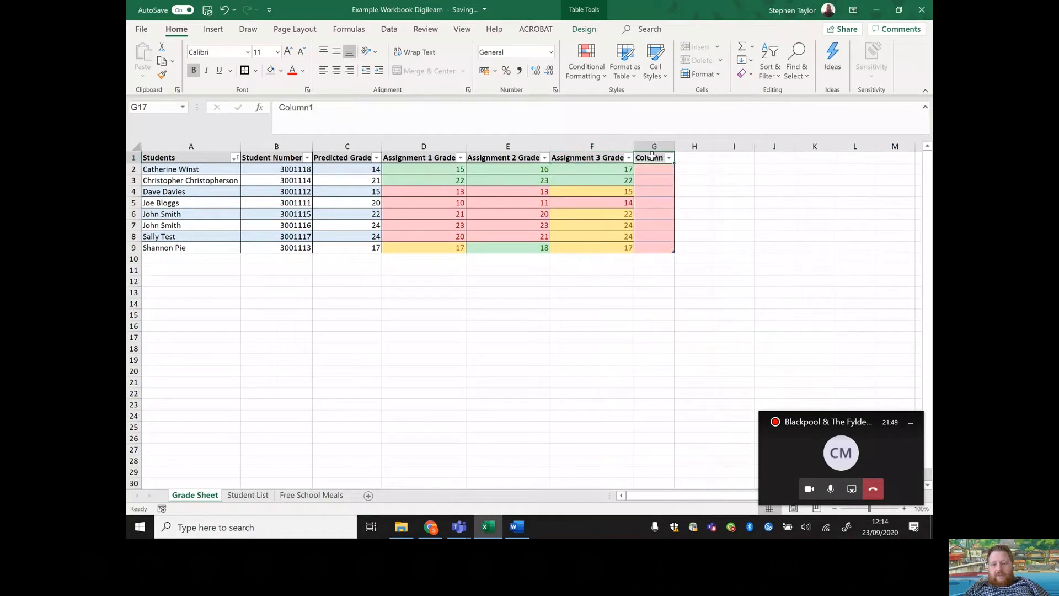
pyautogui.rightClick(653, 158)
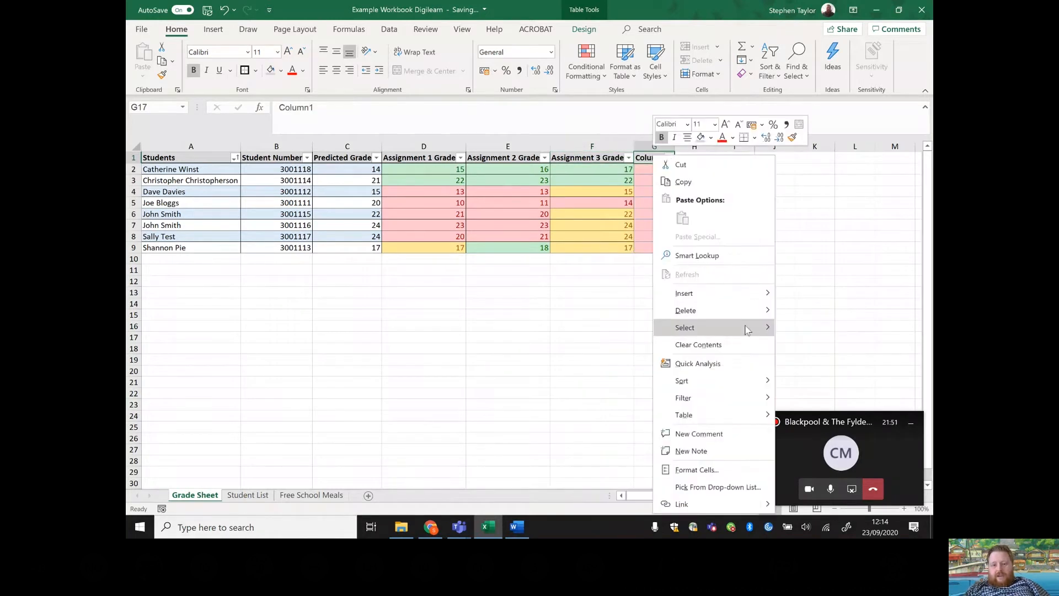
pyautogui.moveTo(753, 290)
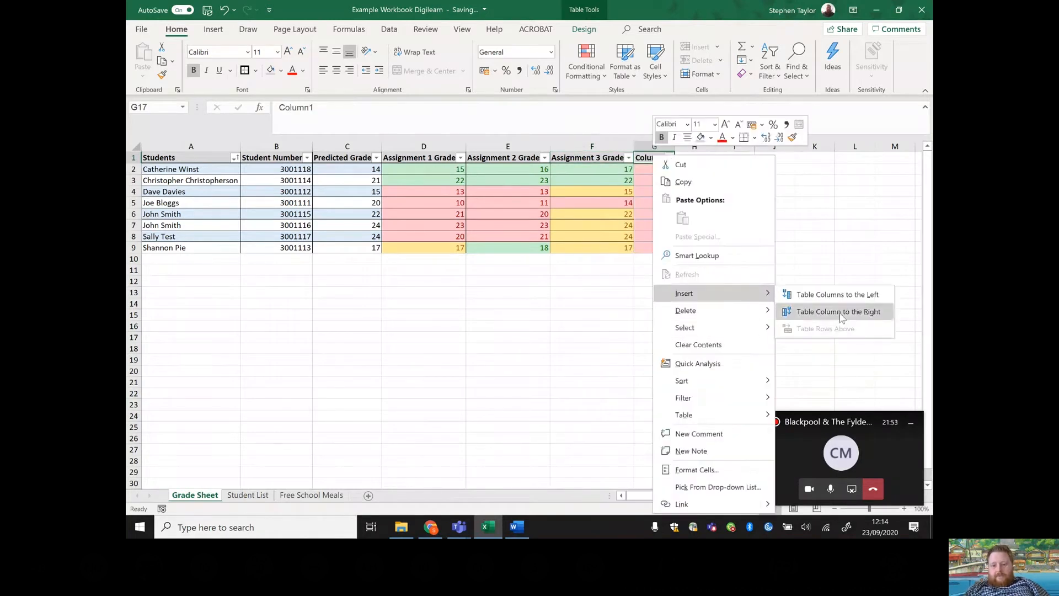
pyautogui.click(795, 313)
pyautogui.rightClick(683, 158)
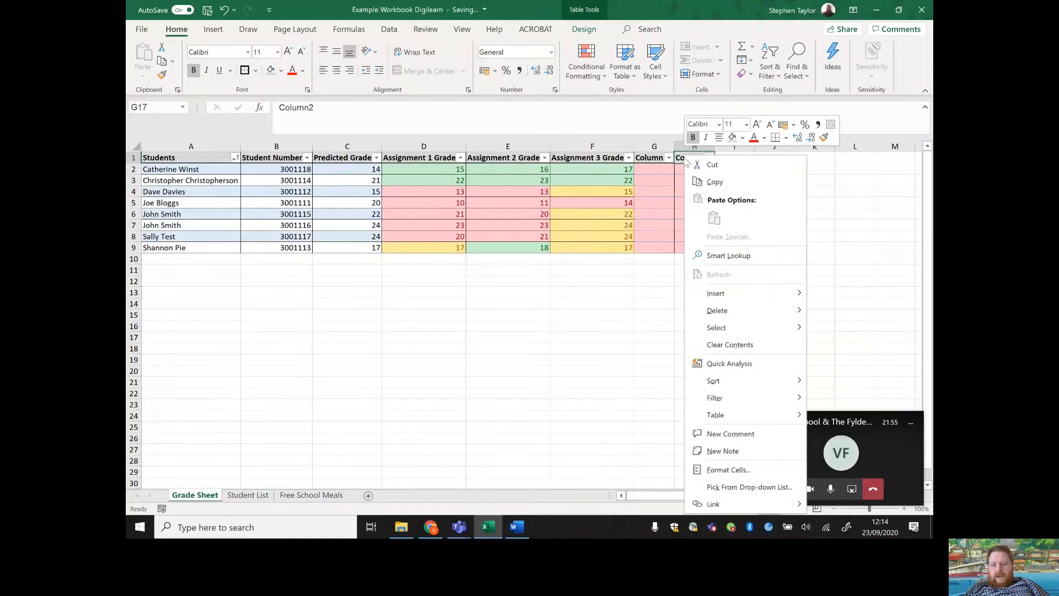
pyautogui.moveTo(787, 302)
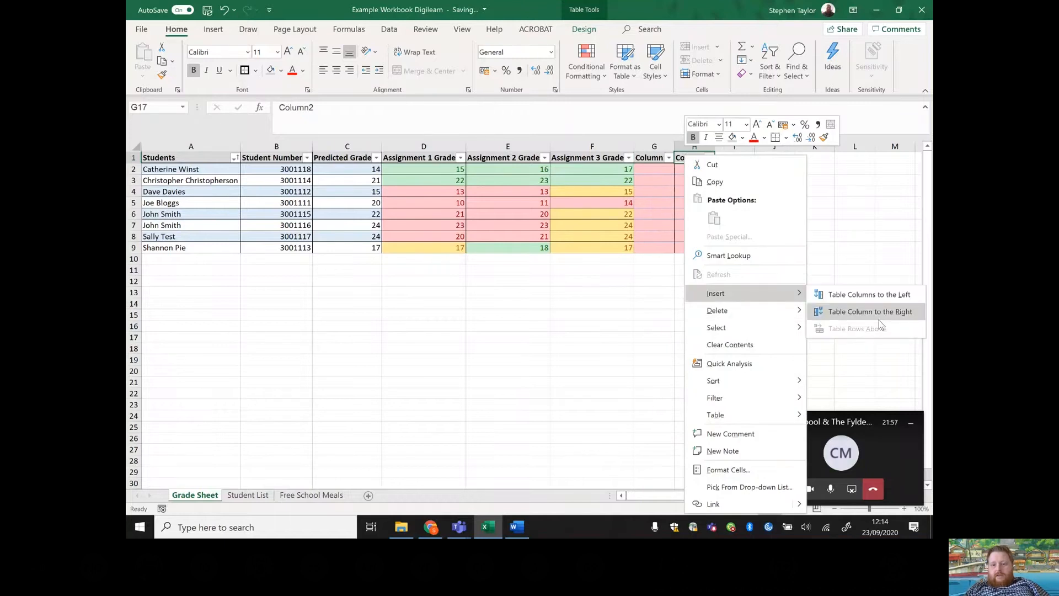
pyautogui.click(839, 310)
pyautogui.moveTo(654, 169)
pyautogui.mouseDown()
pyautogui.moveTo(697, 246)
pyautogui.moveTo(726, 245)
pyautogui.moveTo(673, 229)
pyautogui.moveTo(726, 245)
pyautogui.mouseUp()
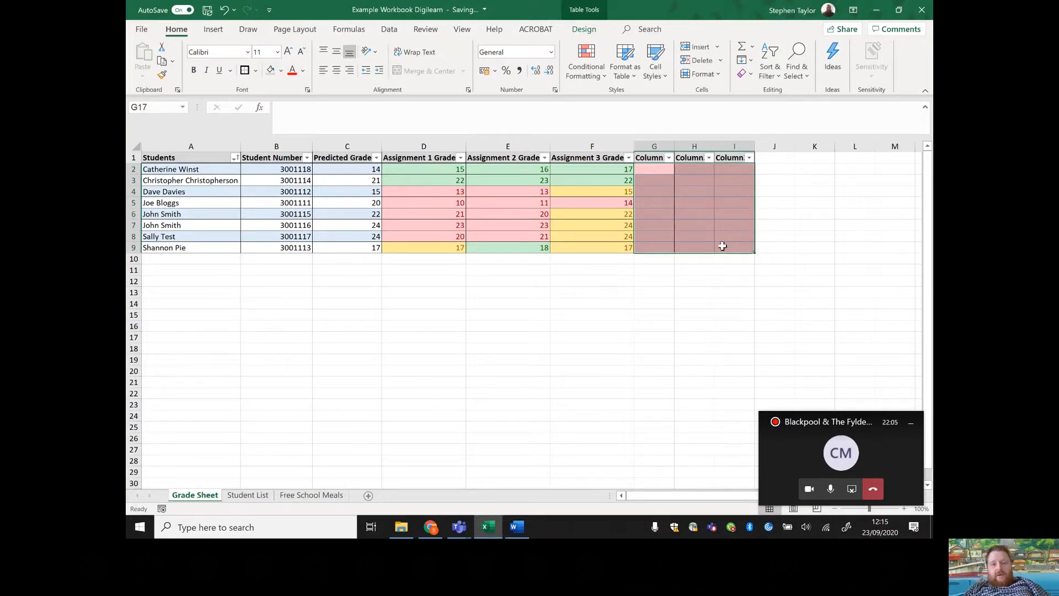
# Clear the inherited conditional formatting rules from the selected cells G2:I9.
pyautogui.click(590, 76)
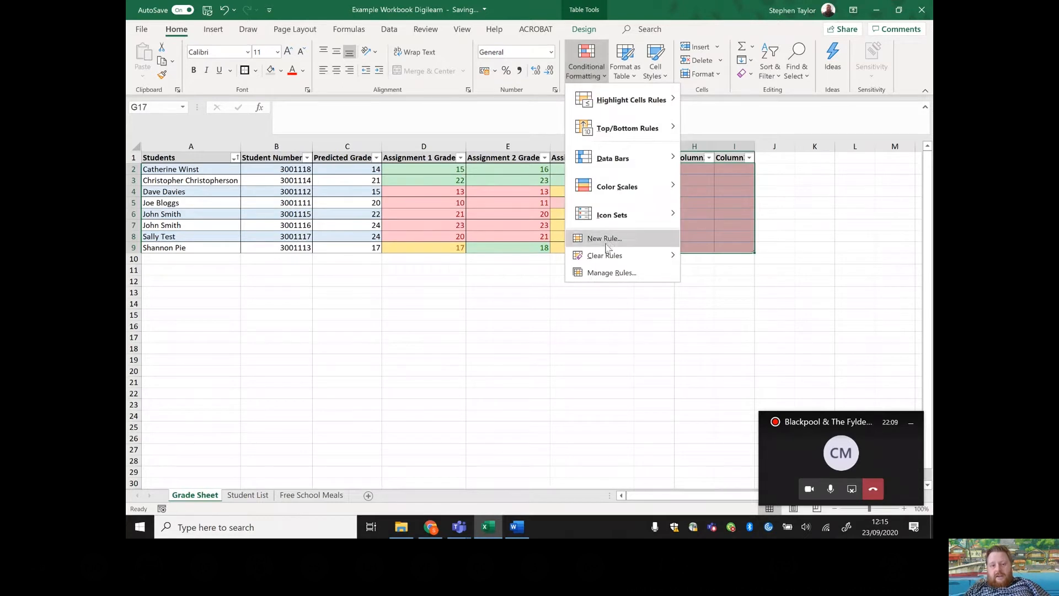
pyautogui.moveTo(609, 258)
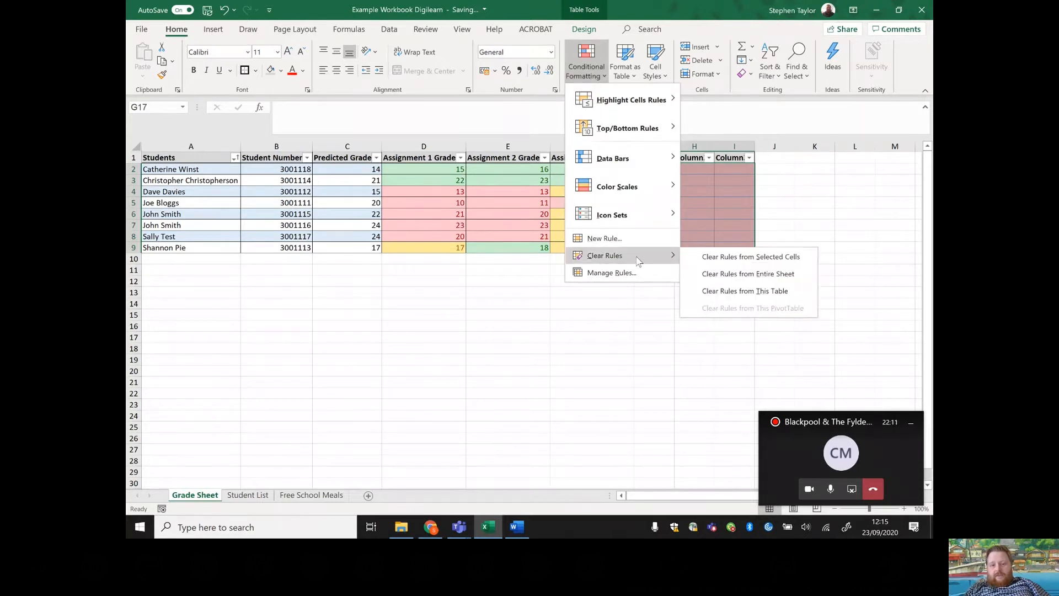
pyautogui.click(750, 258)
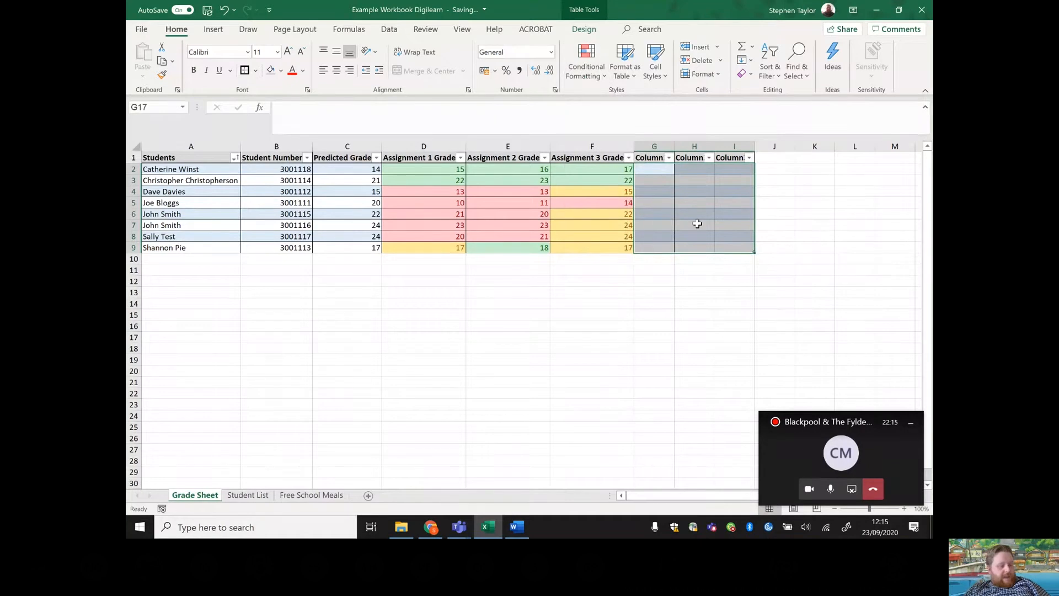
# Enter the headers On Target, Below Target and Above Target in G1, H1 and I1.
pyautogui.click(654, 159)
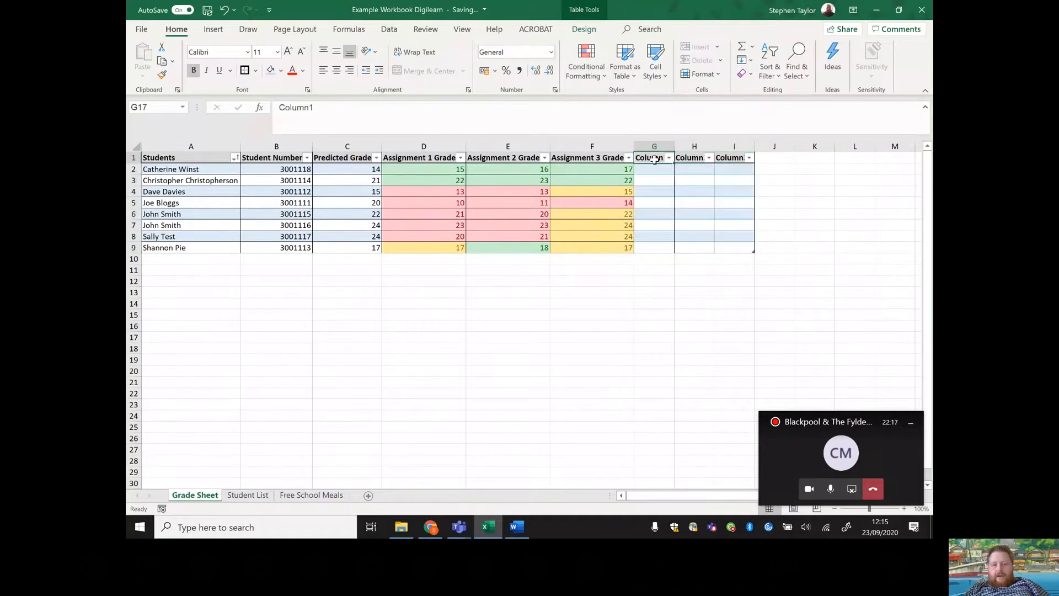
pyautogui.click(520, 118)
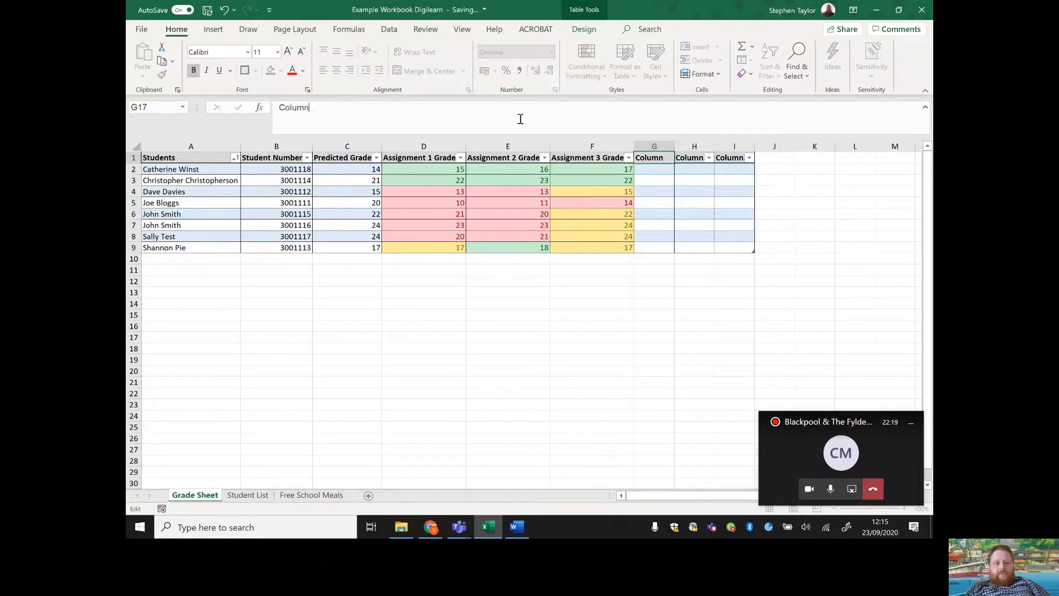
pyautogui.press('BackSpace')
pyautogui.press('BackSpace')
pyautogui.press('BackSpace')
pyautogui.press('BackSpace')
pyautogui.press('BackSpace')
pyautogui.press('BackSpace')
pyautogui.press('BackSpace')
pyautogui.write('On')
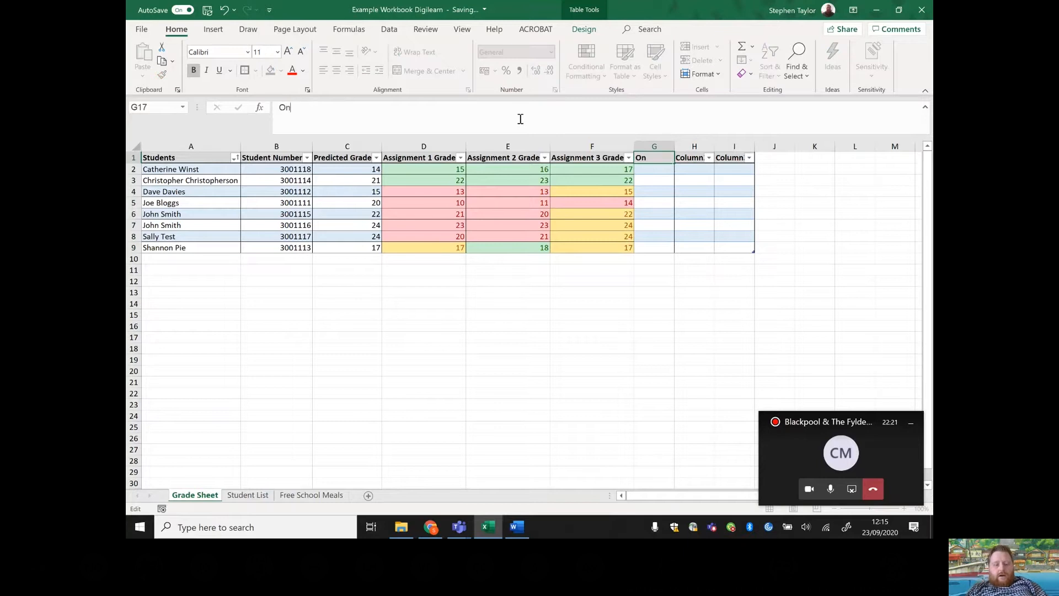
pyautogui.write(' Target')
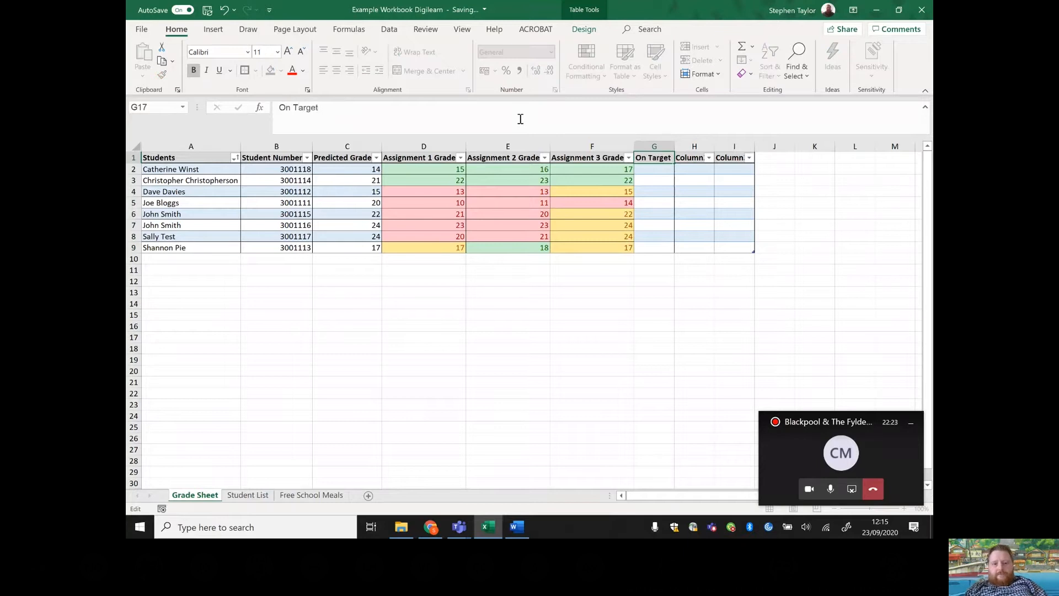
pyautogui.press('Return')
pyautogui.press('Right')
pyautogui.press('Up')
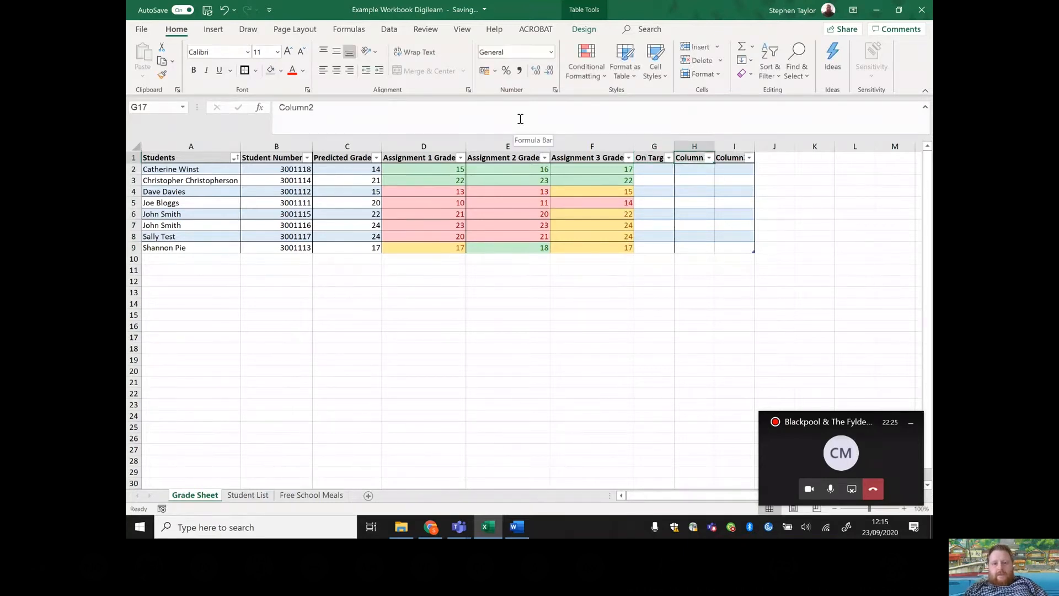
pyautogui.write('Below')
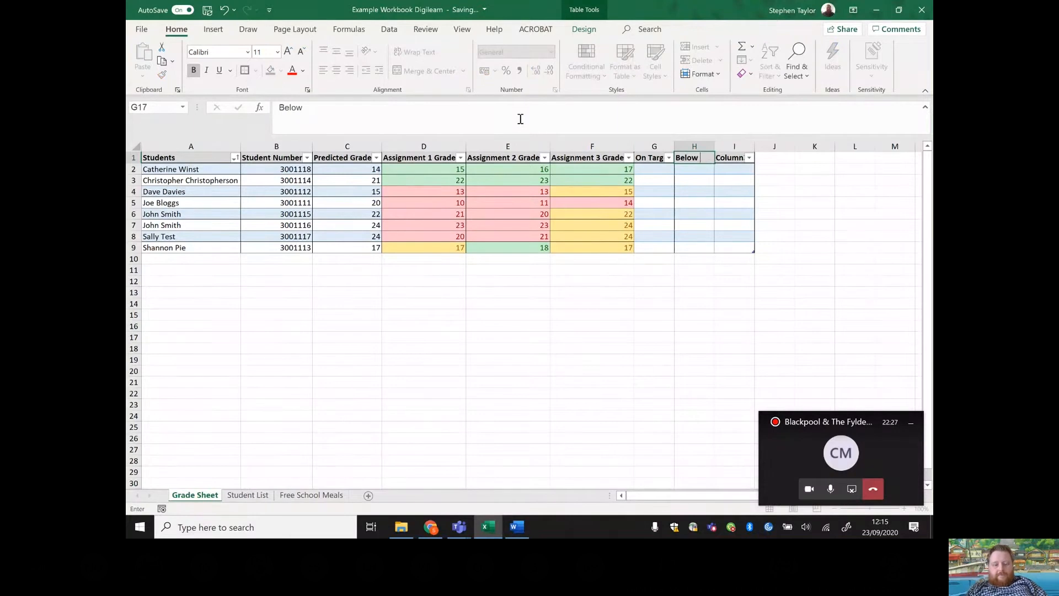
pyautogui.write(' Target')
pyautogui.press('Tab')
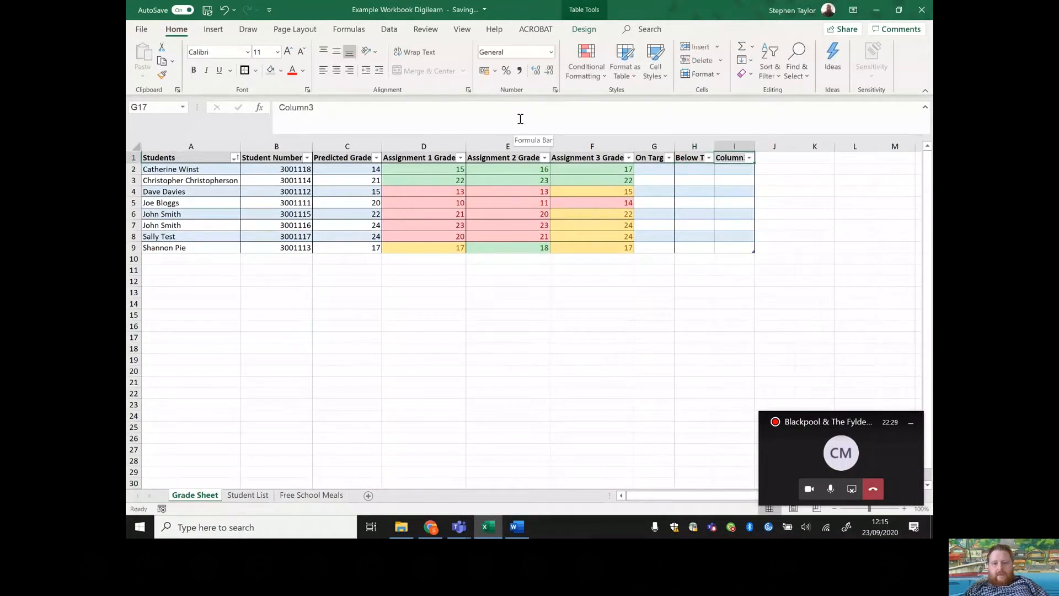
pyautogui.write('Above T')
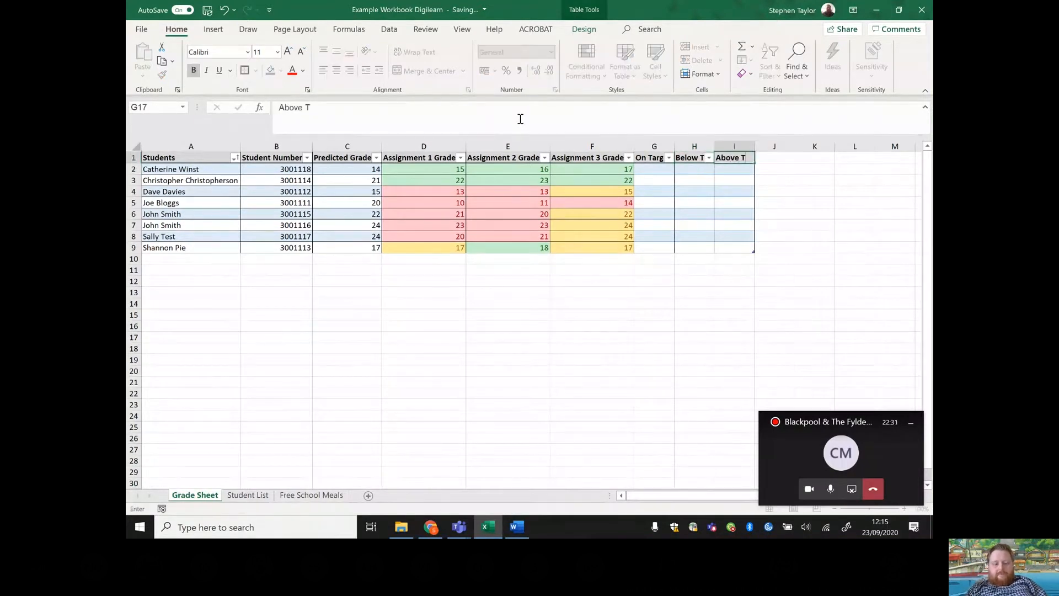
pyautogui.write('arget')
pyautogui.press('Return')
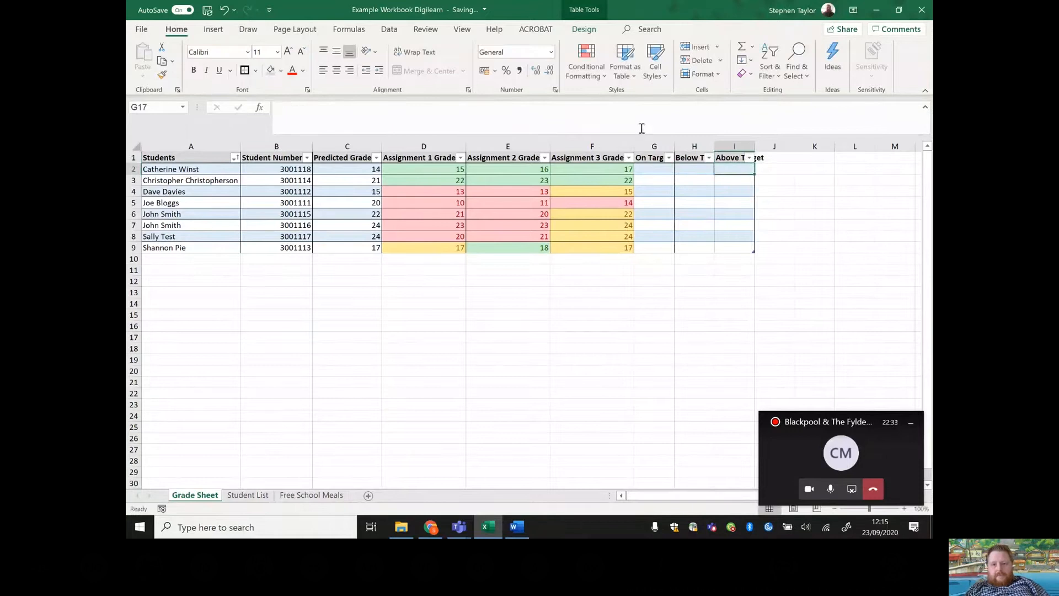
# Autofit columns G, H and I so each header shows in full.
pyautogui.doubleClick(675, 146)
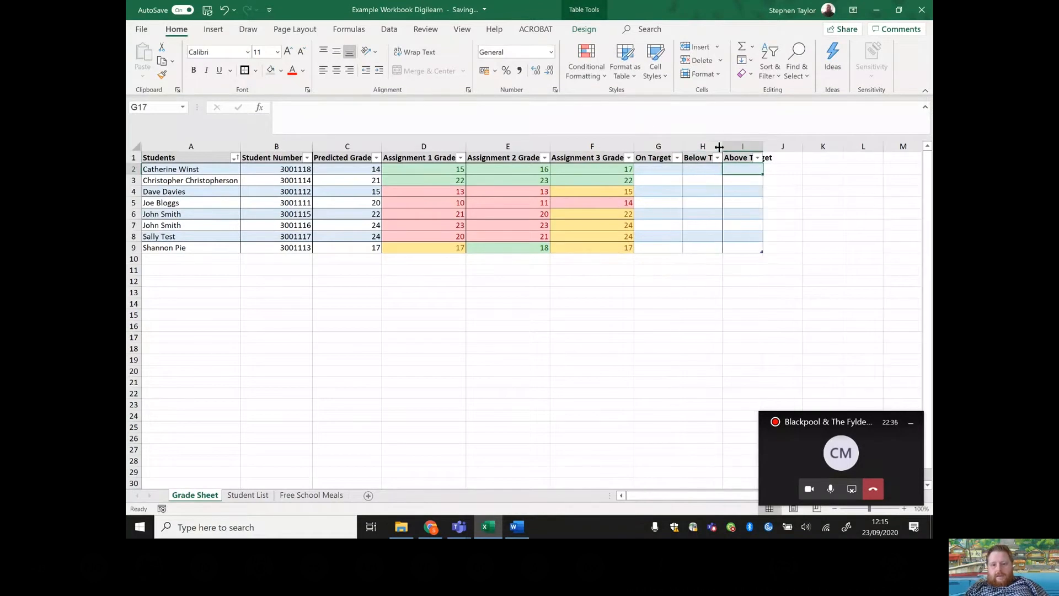
pyautogui.doubleClick(723, 145)
pyautogui.doubleClick(779, 148)
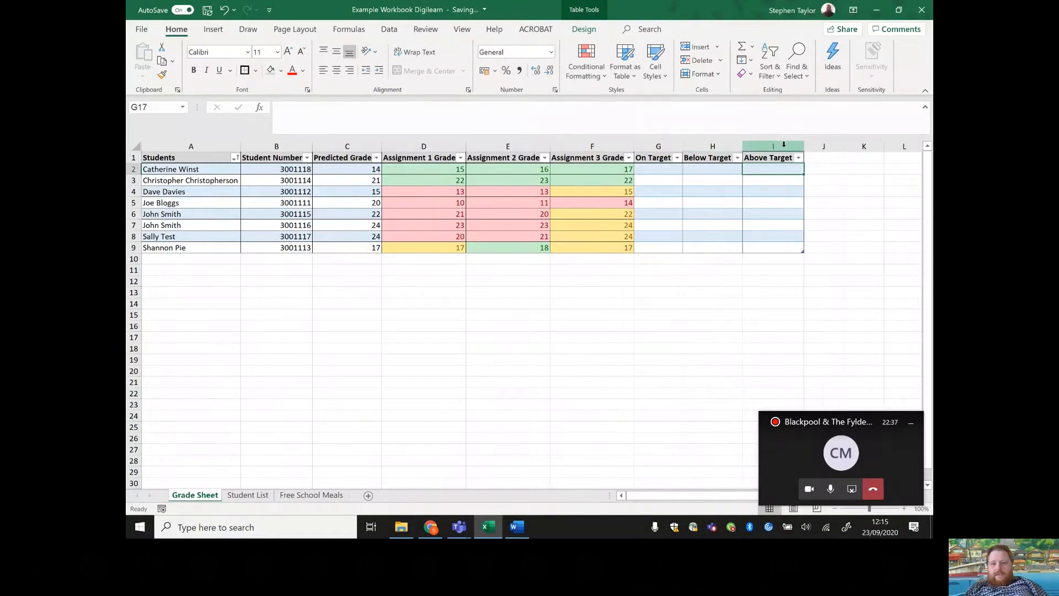
pyautogui.click(675, 170)
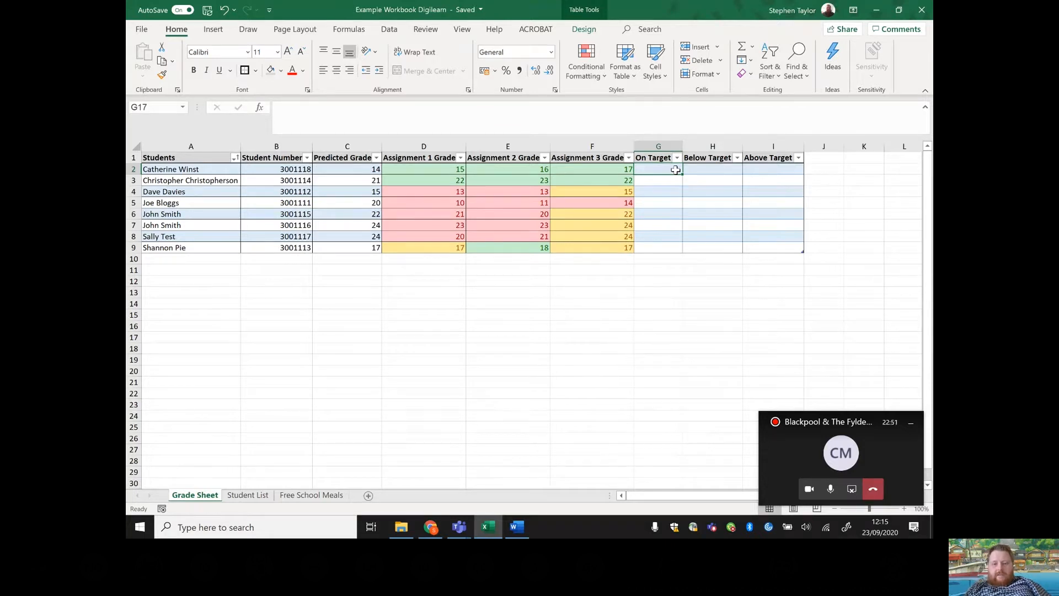
pyautogui.moveTo(596, 169); pyautogui.dragTo(454, 169)
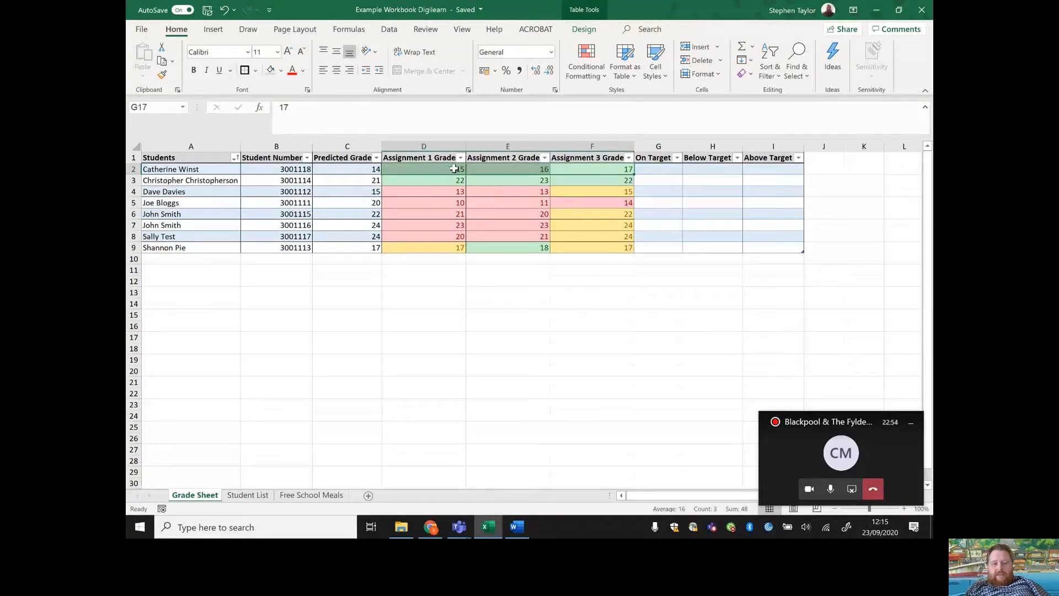
pyautogui.click(366, 170)
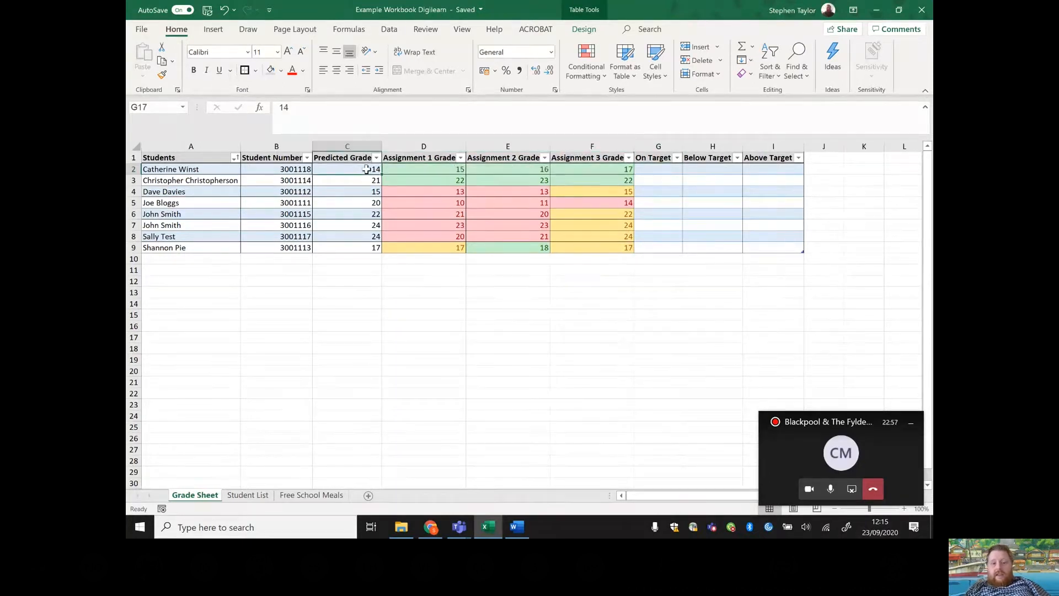
pyautogui.click(646, 170)
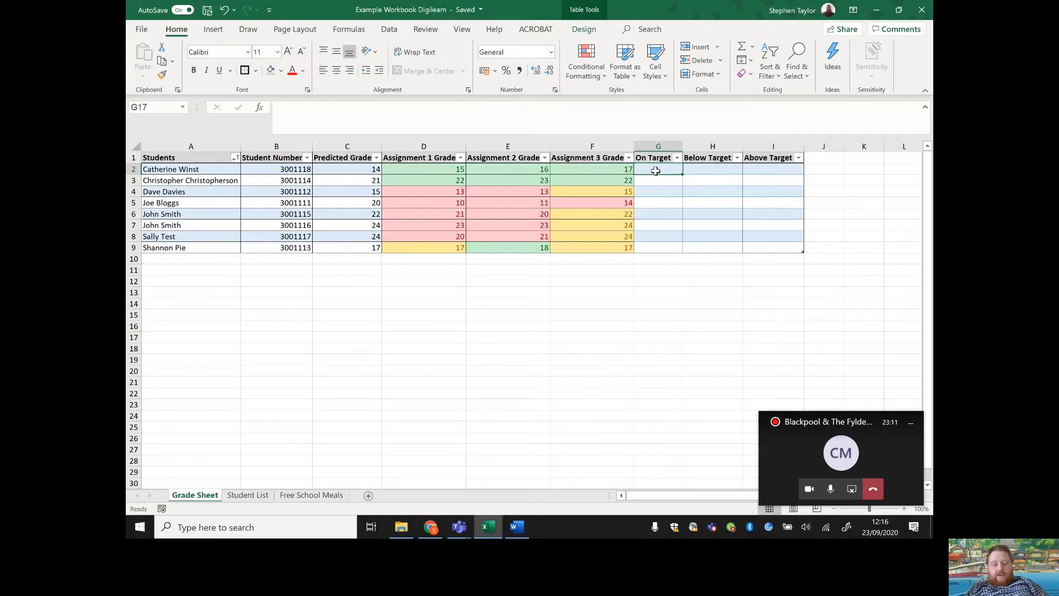
# Enter =IF(AVERAGE(Assignment 1–3 Grade)>=Predicted Grade,1,0) in G2 to fill On Target.
pyautogui.write('IF')
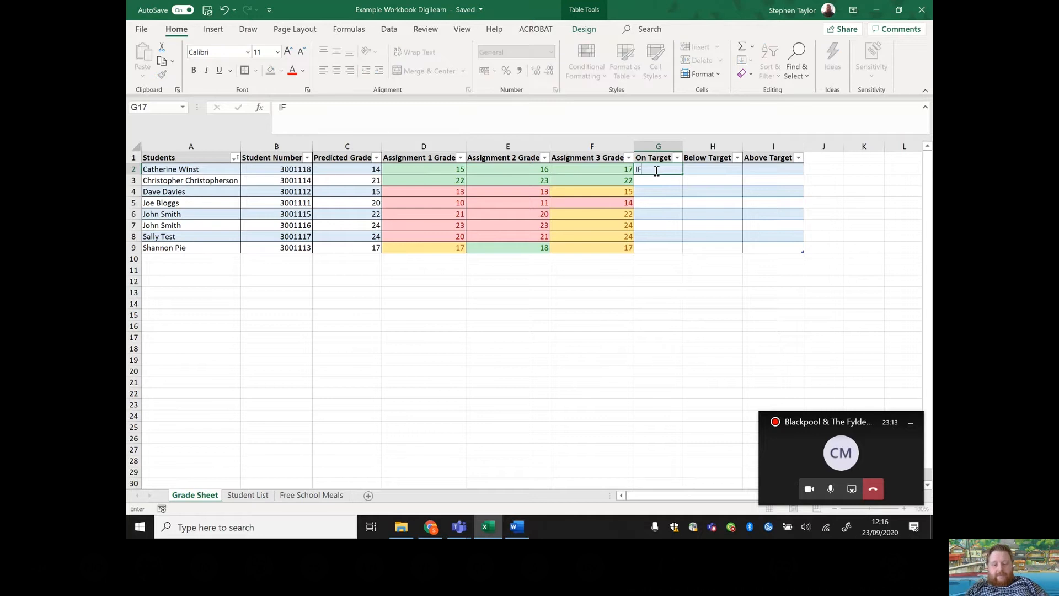
pyautogui.press('BackSpace')
pyautogui.press('BackSpace')
pyautogui.write('=IF')
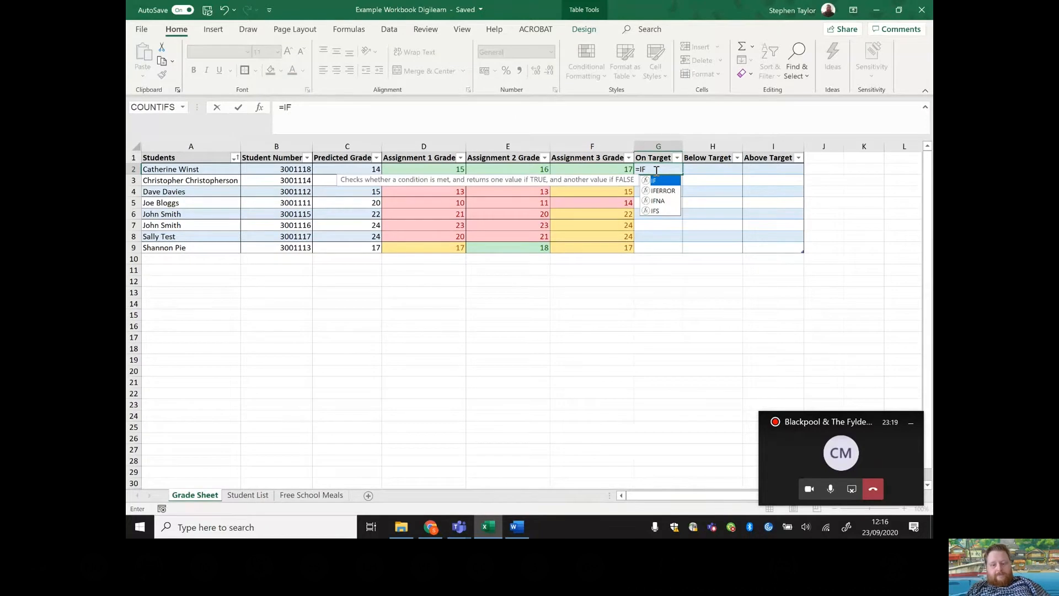
pyautogui.write('(')
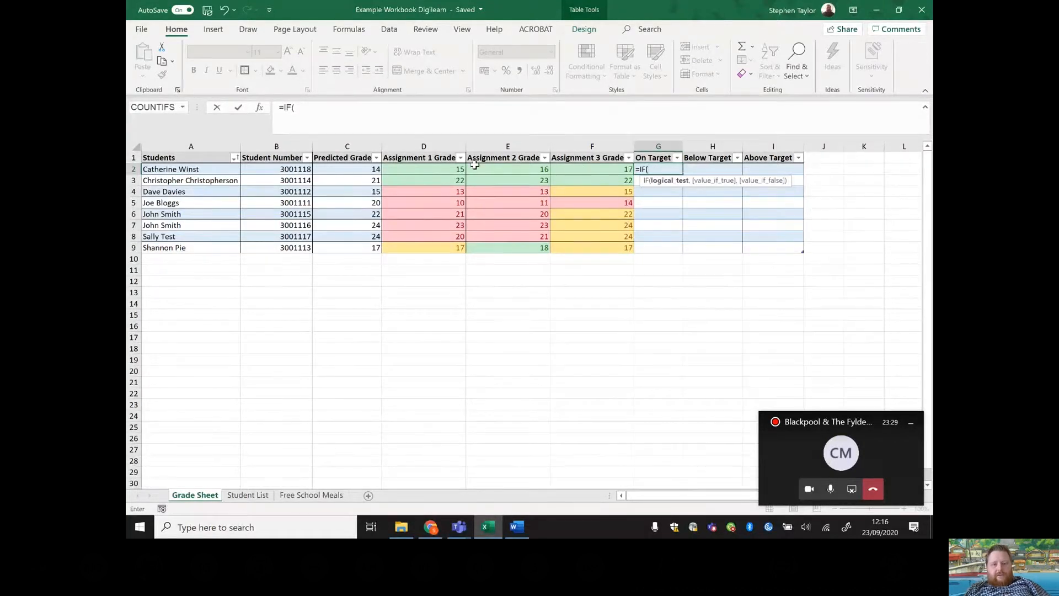
pyautogui.write('AVERAGE')
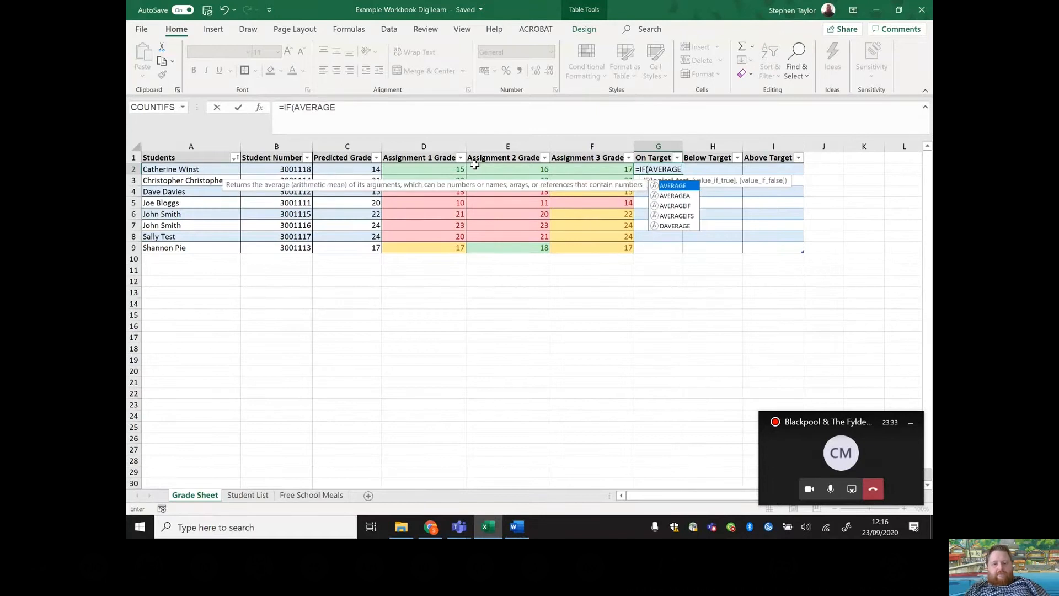
pyautogui.write('(')
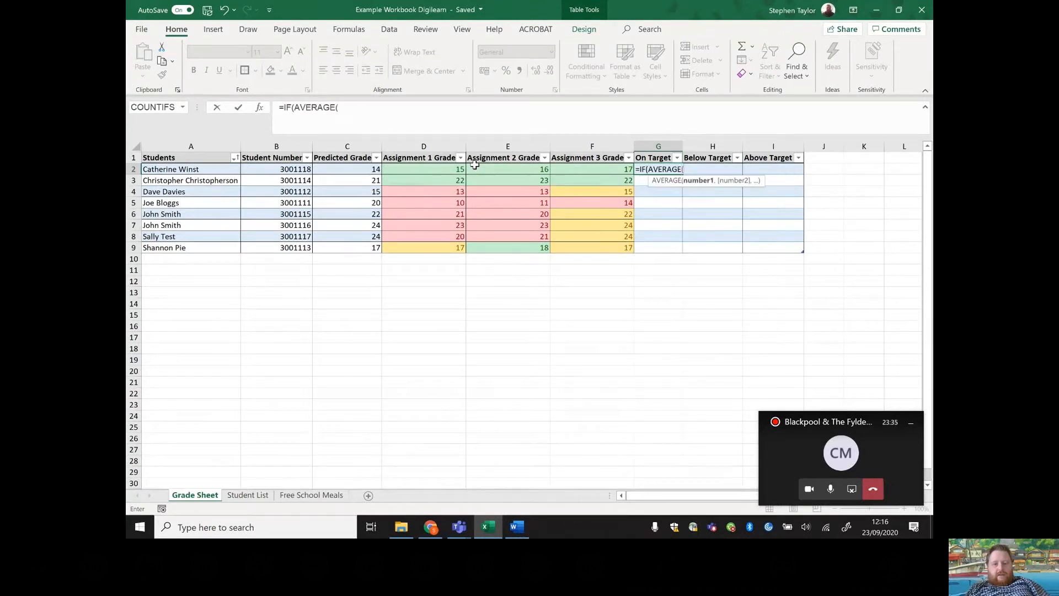
pyautogui.moveTo(577, 169); pyautogui.dragTo(447, 170)
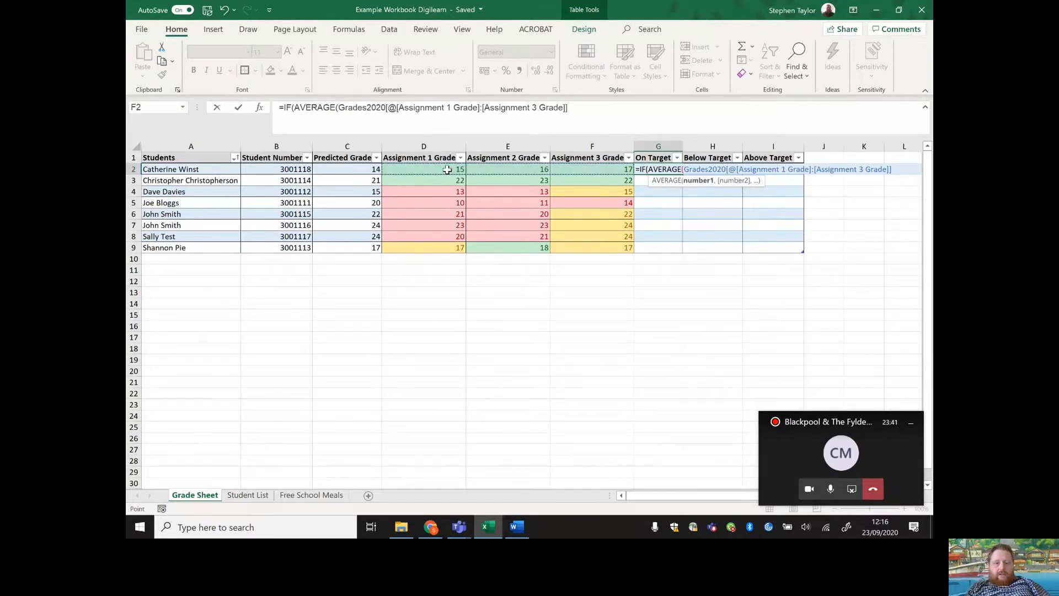
pyautogui.write(')')
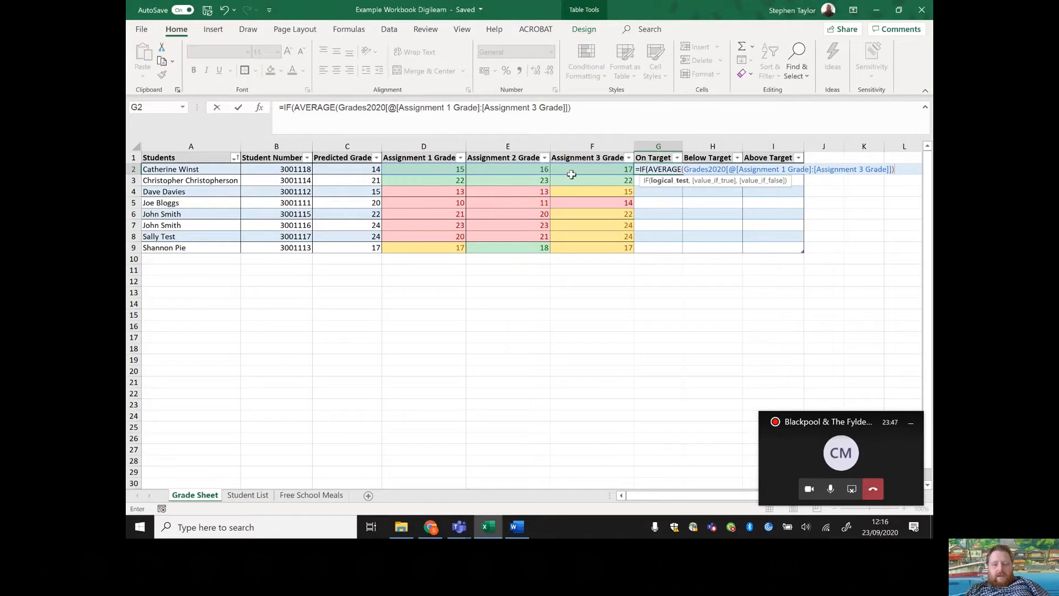
pyautogui.write('=')
pyautogui.click(350, 168)
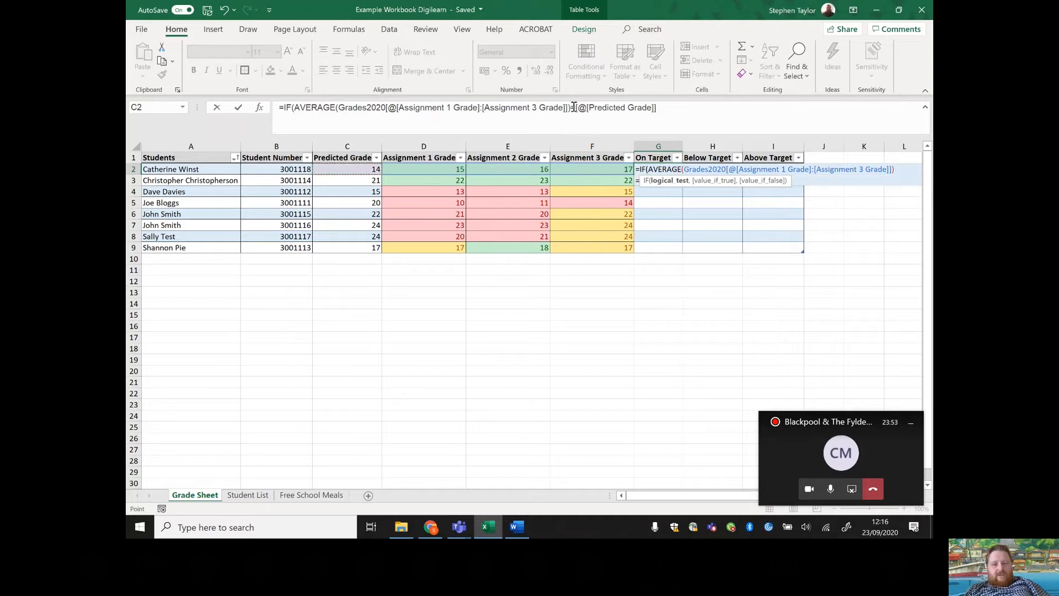
pyautogui.click(575, 108)
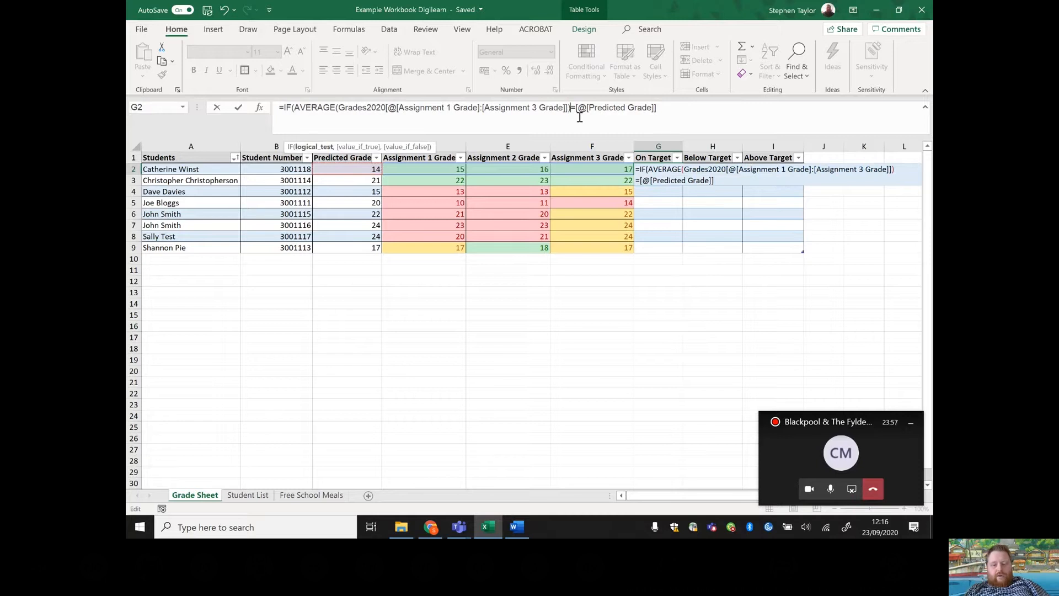
pyautogui.write('>')
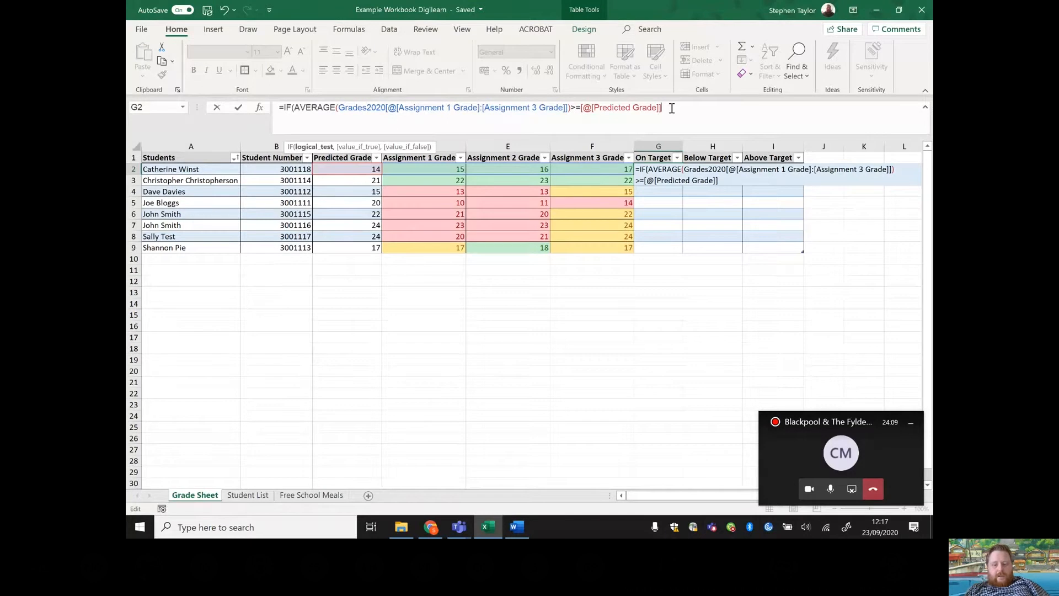
pyautogui.write(',')
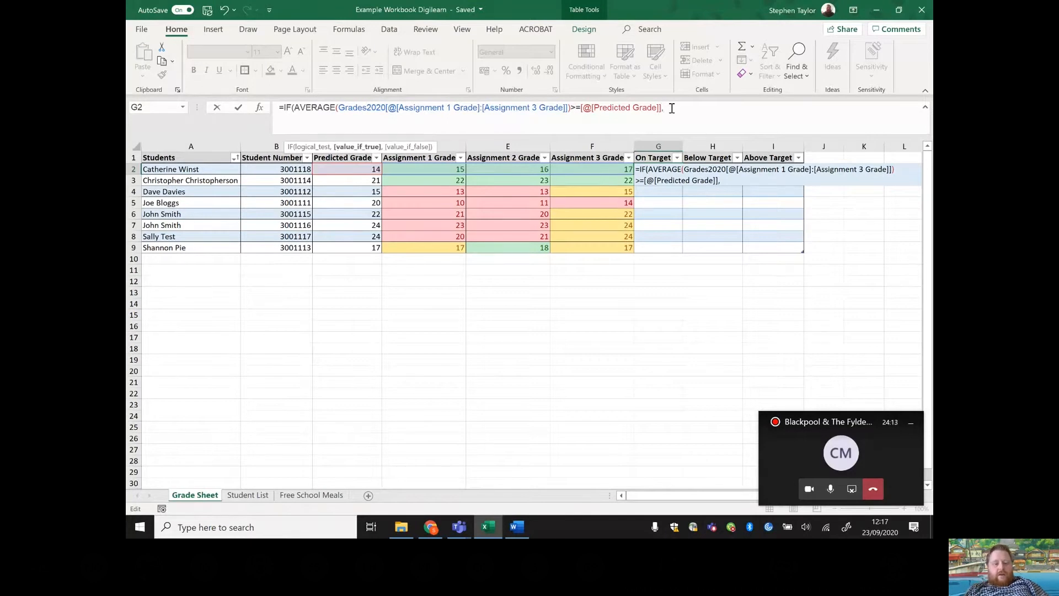
pyautogui.write('1,0)')
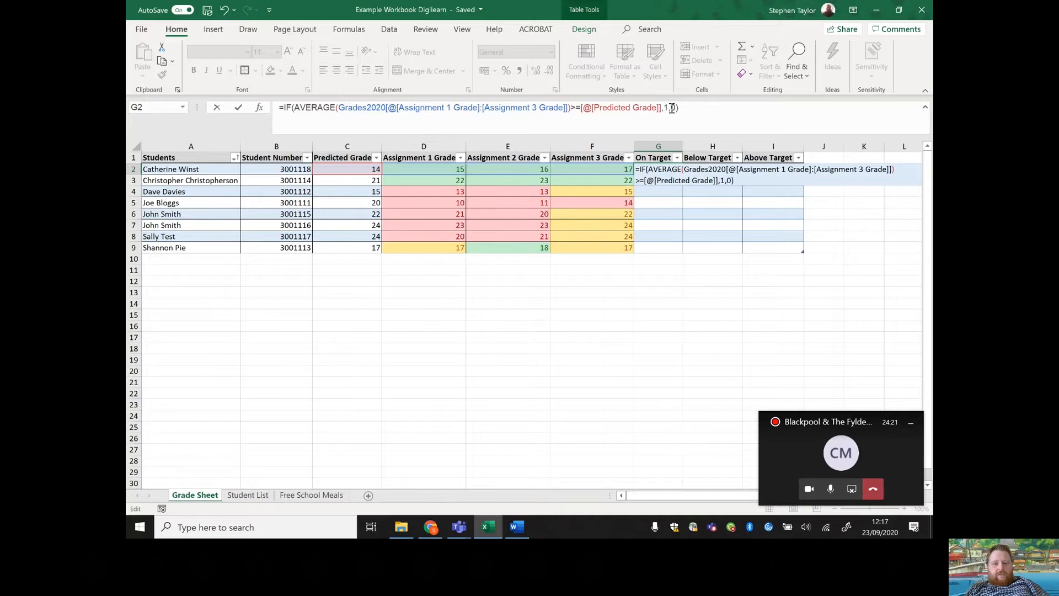
pyautogui.press('Return')
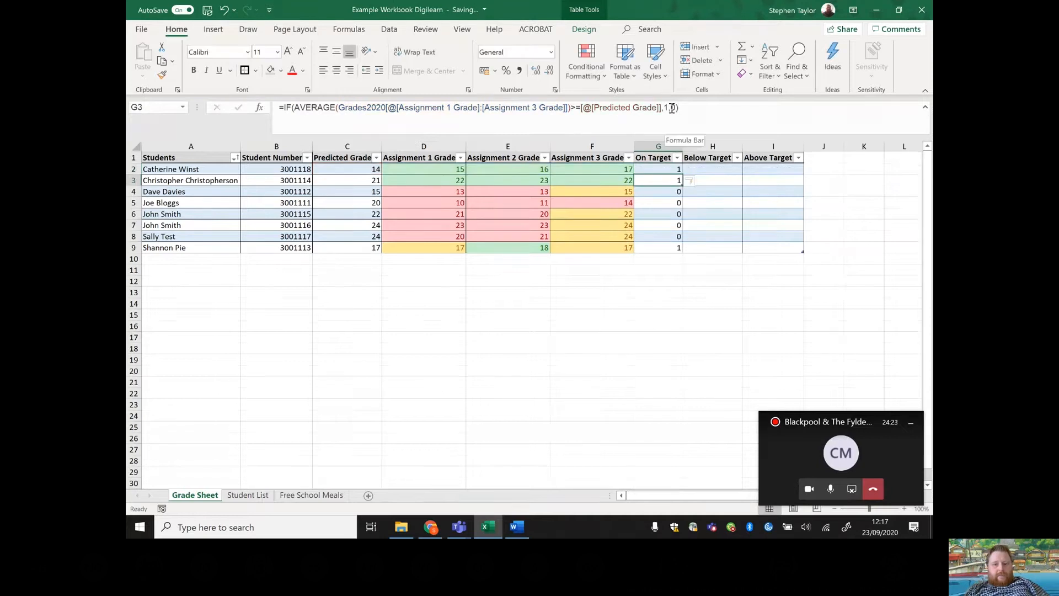
# Check the On Target results down the column: three 1s and five 0s.
pyautogui.click(667, 170)
pyautogui.press('Down')
pyautogui.press('Up')
pyautogui.press('Down')
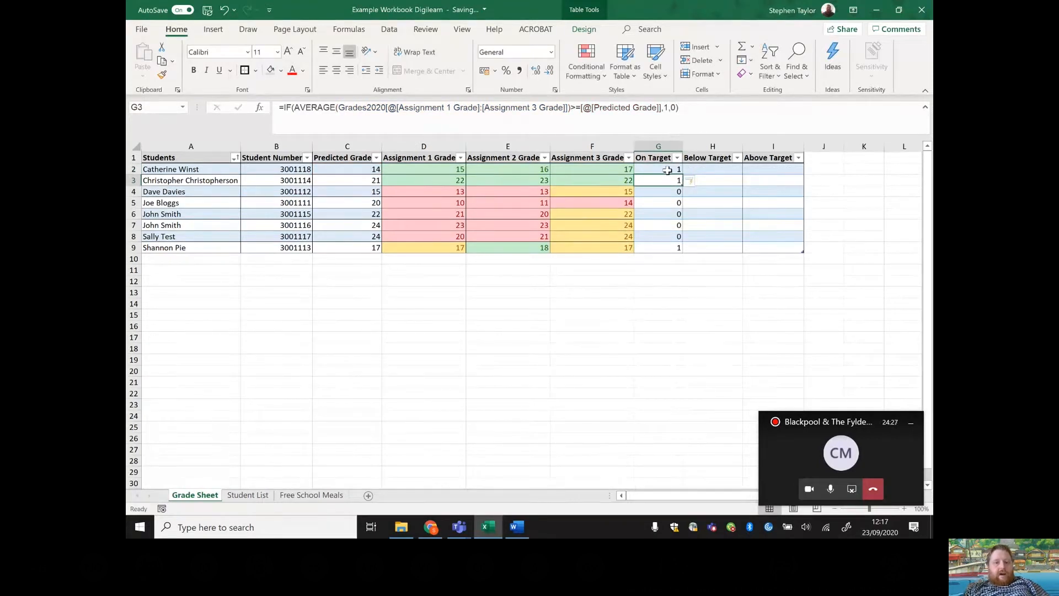
pyautogui.press('Up')
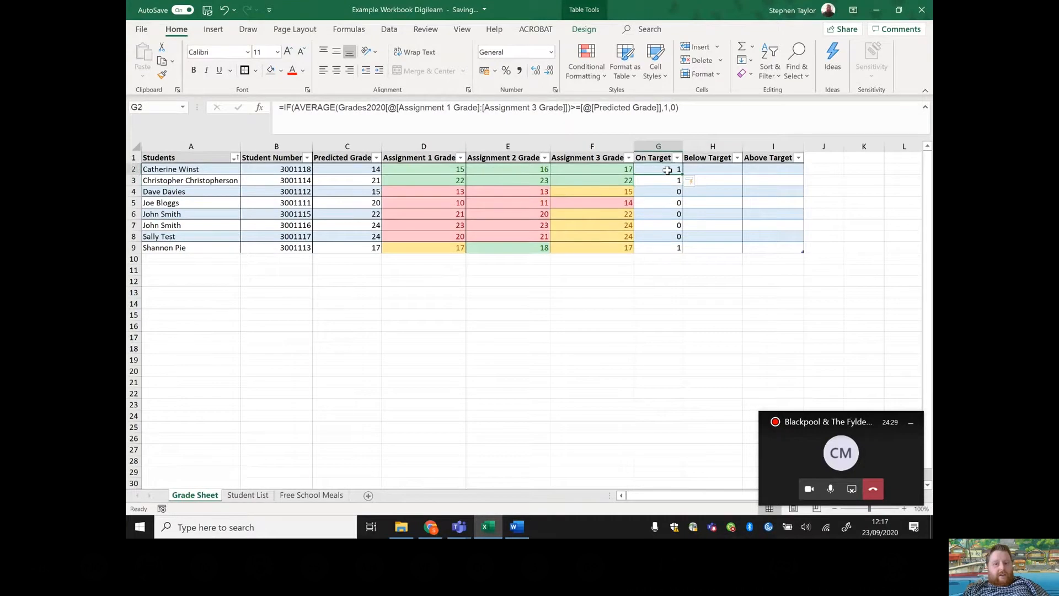
pyautogui.press('Down')
pyautogui.press('Down')
pyautogui.press('Down')
pyautogui.press('Down')
pyautogui.press('Down')
pyautogui.press('Down')
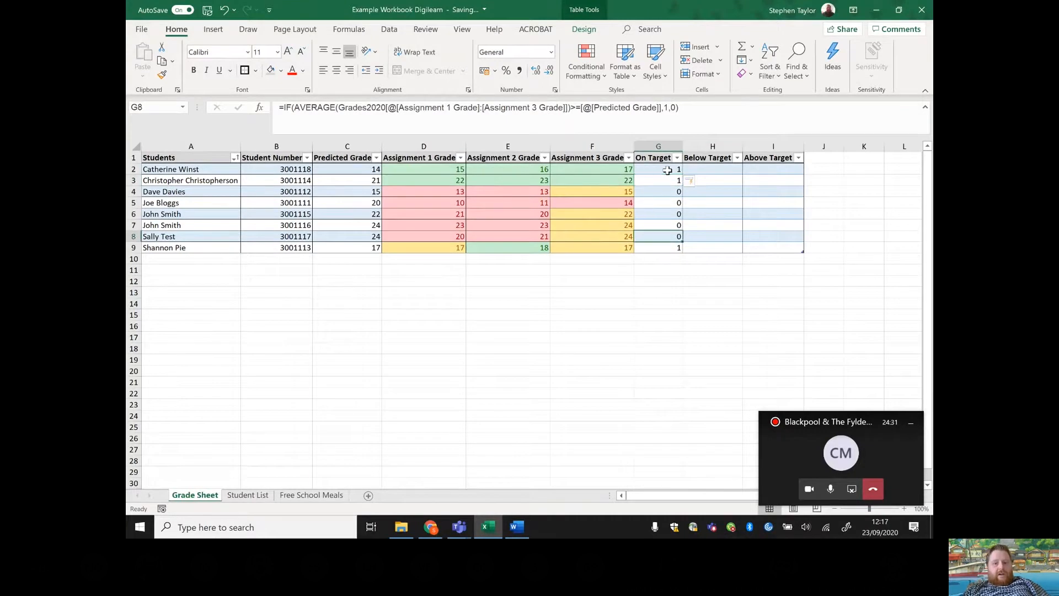
pyautogui.press('Up')
pyautogui.press('Down')
pyautogui.press('Down')
pyautogui.press('Up')
pyautogui.press('Up')
pyautogui.press('Up')
pyautogui.press('Up')
pyautogui.press('Up')
pyautogui.press('Up')
pyautogui.press('Up')
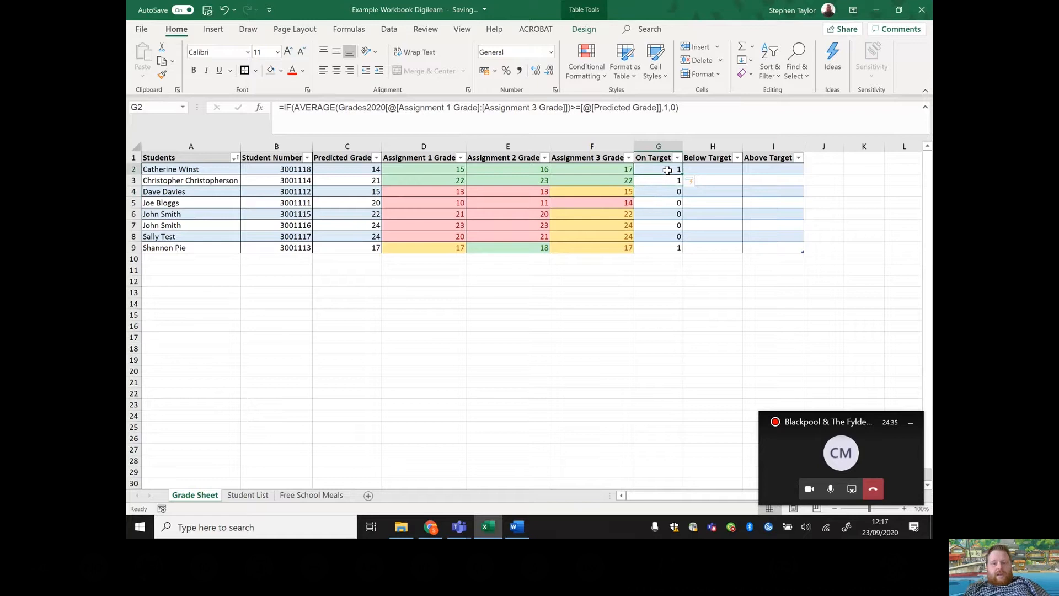
# Copy the On Target formula from the formula bar, leaving G2 unchanged.
pyautogui.click(704, 107)
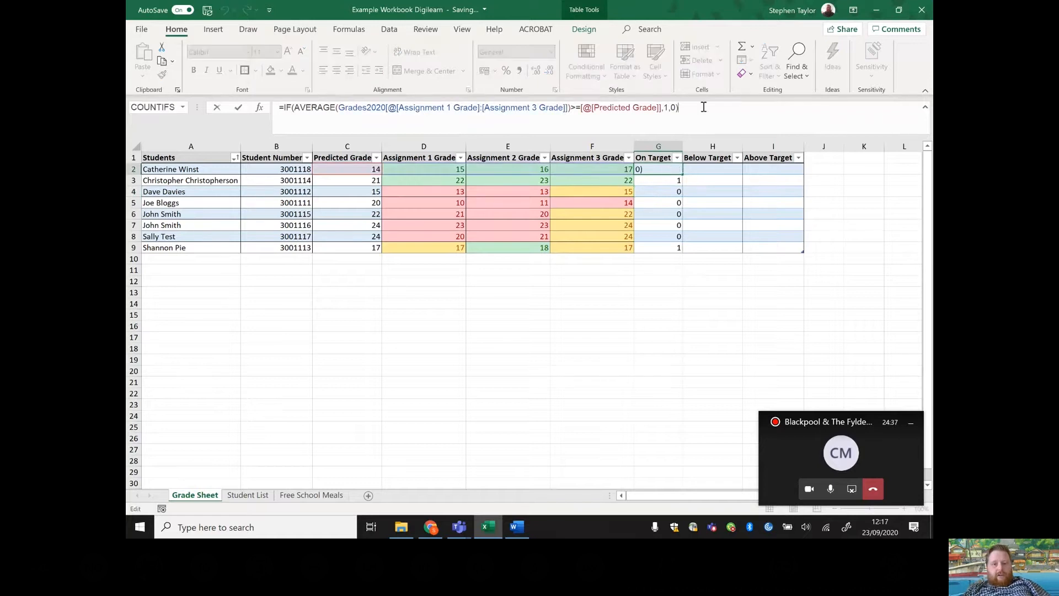
pyautogui.moveTo(700, 108); pyautogui.dragTo(565, 111)
pyautogui.tripleClick(337, 118)
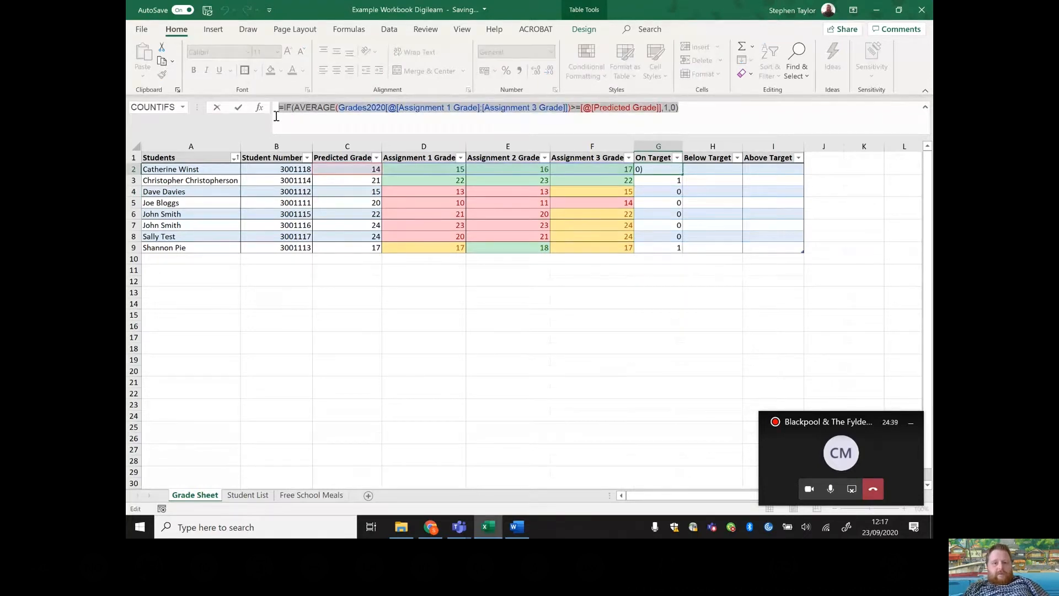
pyautogui.hotkey('ctrl', 'c')
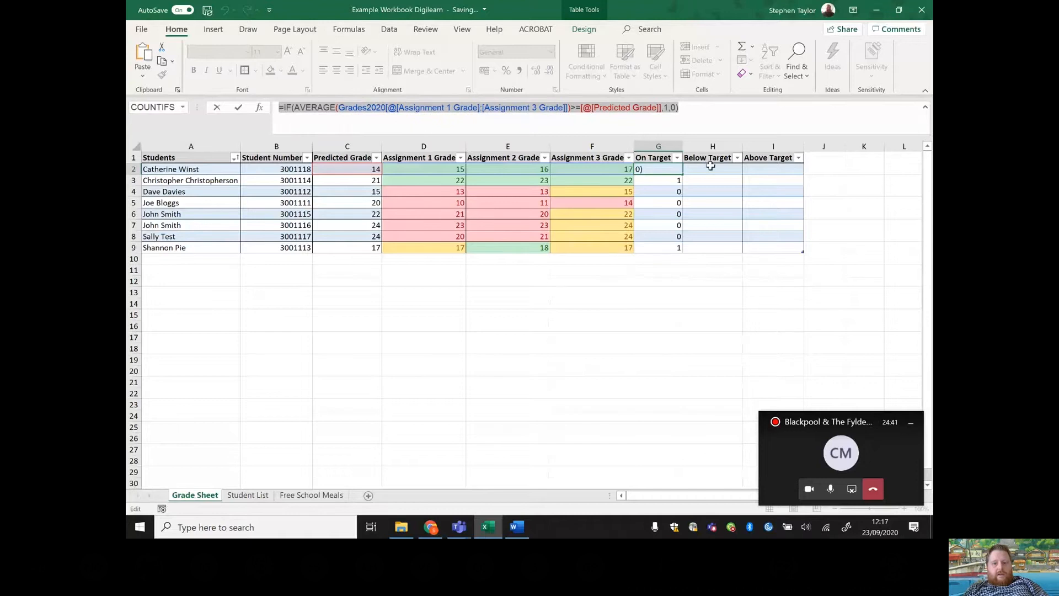
pyautogui.click(710, 167)
pyautogui.click(585, 115)
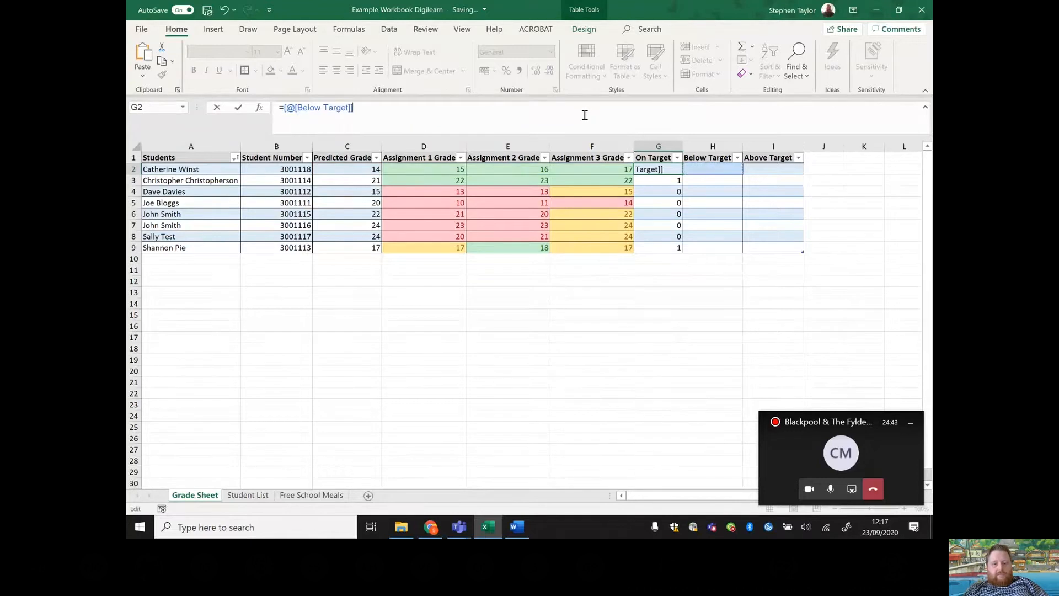
pyautogui.hotkey('ctrl', 'z')
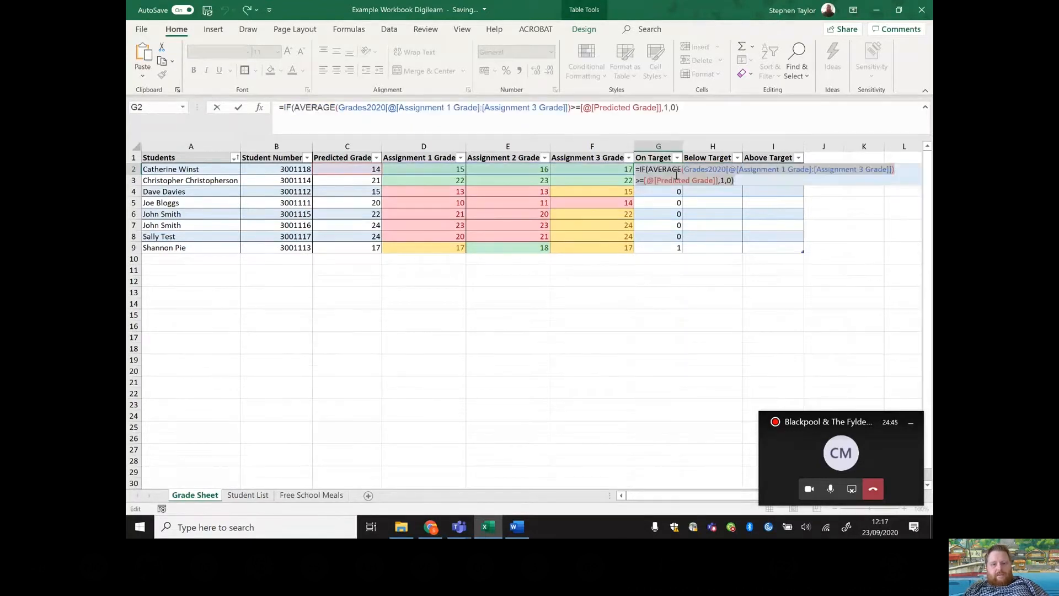
pyautogui.press('Return')
# Paste the formula into H2 with < instead of >= and check the Below Target results.
pyautogui.click(715, 171)
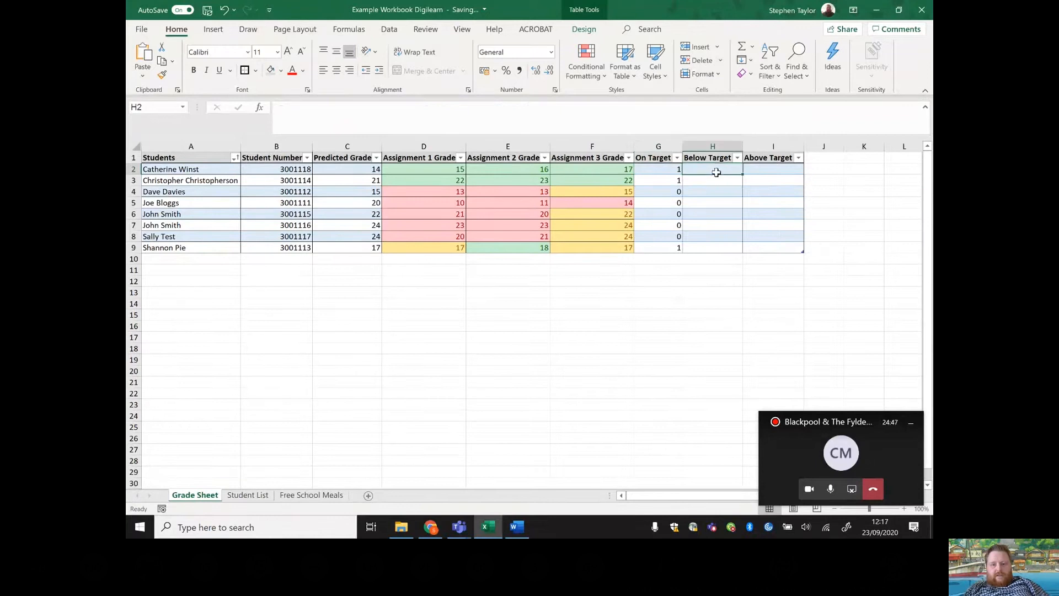
pyautogui.click(580, 108)
pyautogui.hotkey('ctrl', 'v')
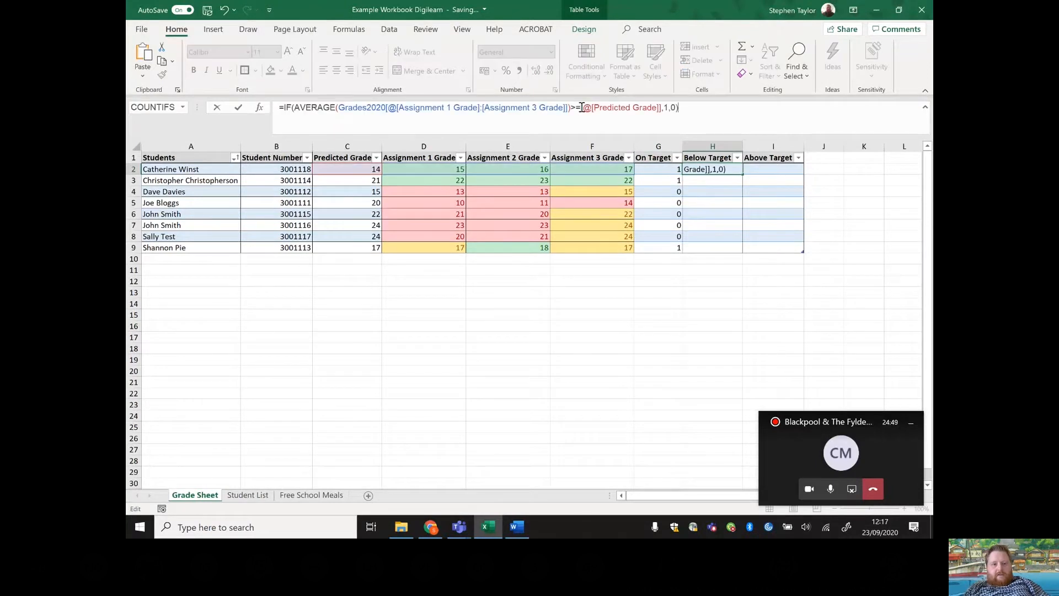
pyautogui.click(577, 108)
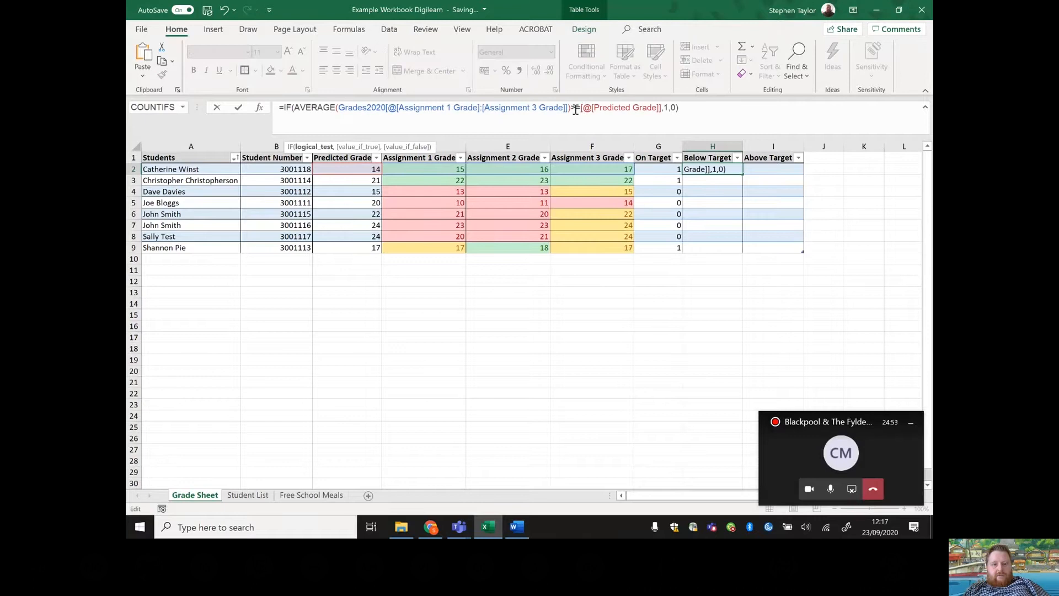
pyautogui.press('BackSpace')
pyautogui.press('BackSpace')
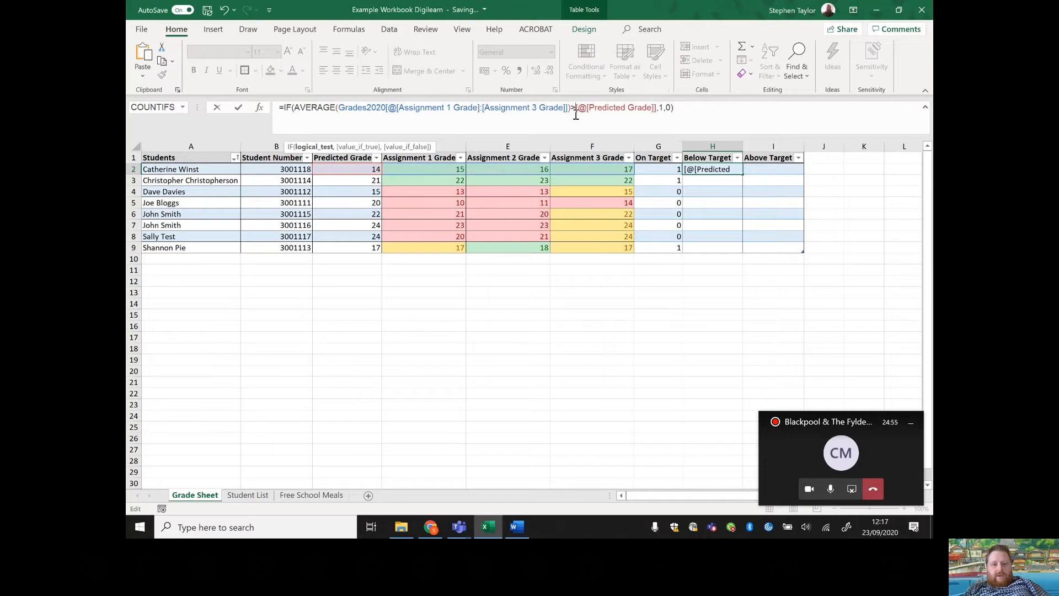
pyautogui.write('<')
pyautogui.press('Return')
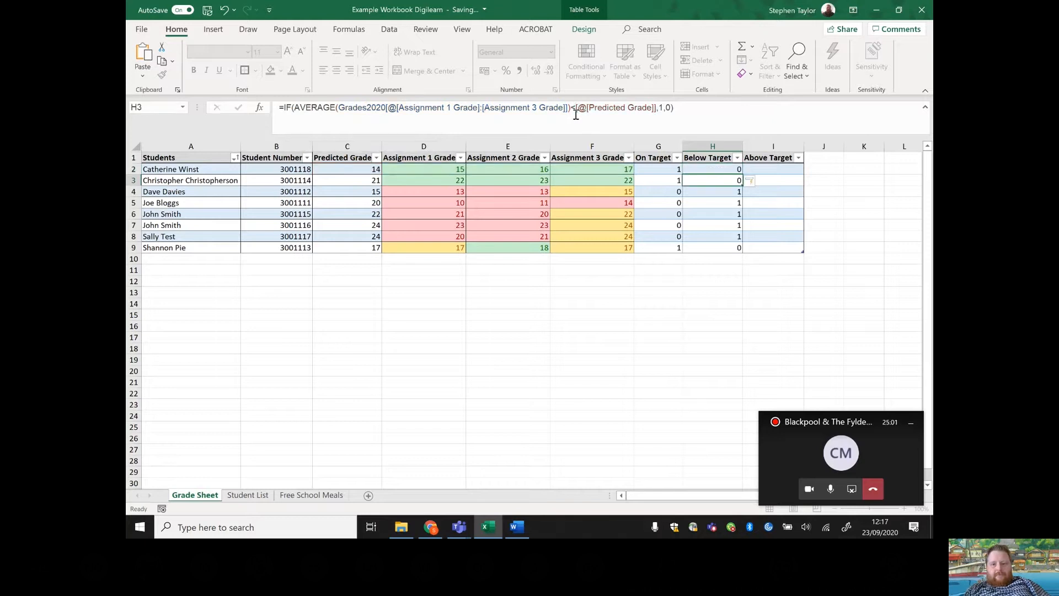
pyautogui.click(723, 169)
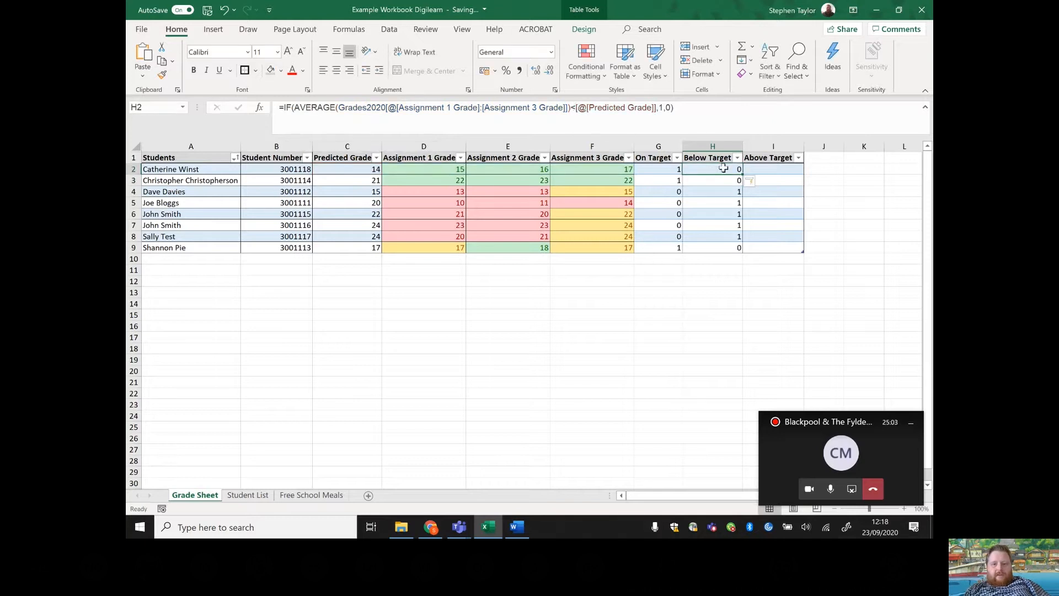
pyautogui.press('Down')
pyautogui.press('Down')
pyautogui.press('Down')
pyautogui.press('Down')
pyautogui.press('Down')
pyautogui.press('Down')
pyautogui.press('Down')
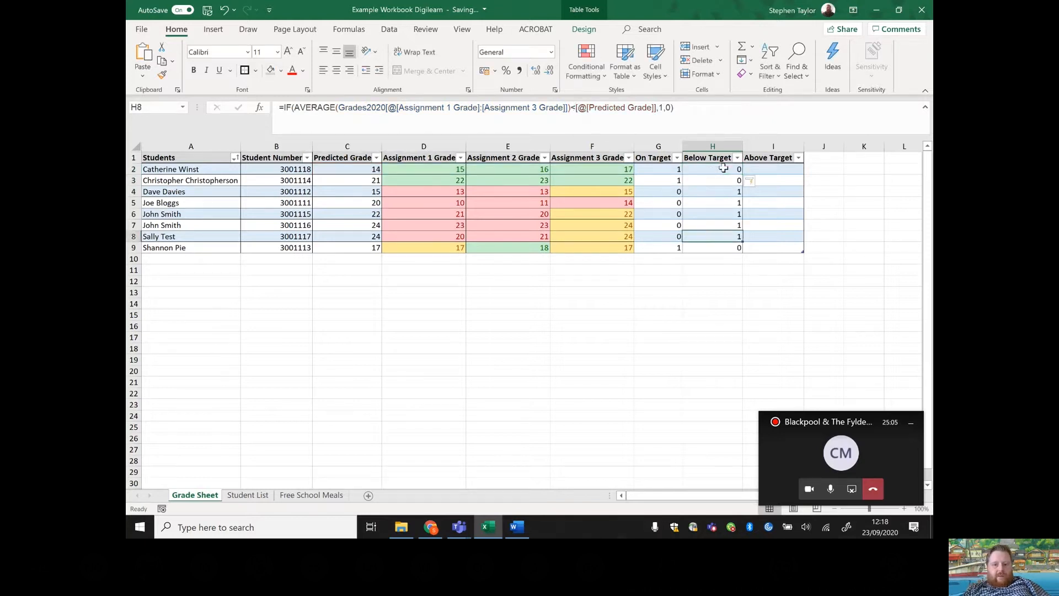
pyautogui.press('Up')
pyautogui.press('Up')
pyautogui.press('Up')
pyautogui.press('Up')
pyautogui.press('Up')
pyautogui.press('Up')
pyautogui.press('Up')
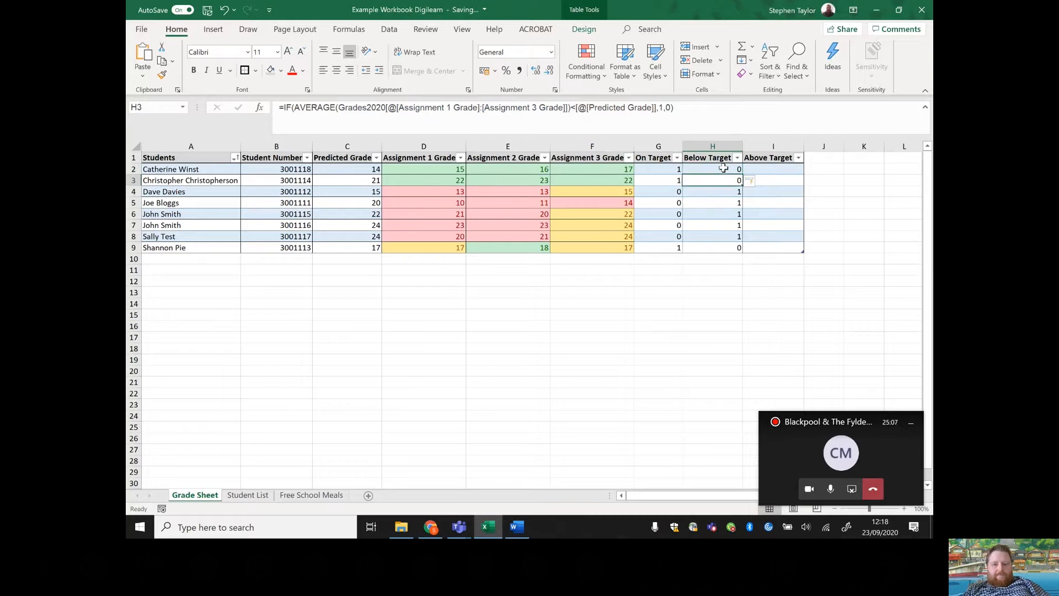
pyautogui.press('Right')
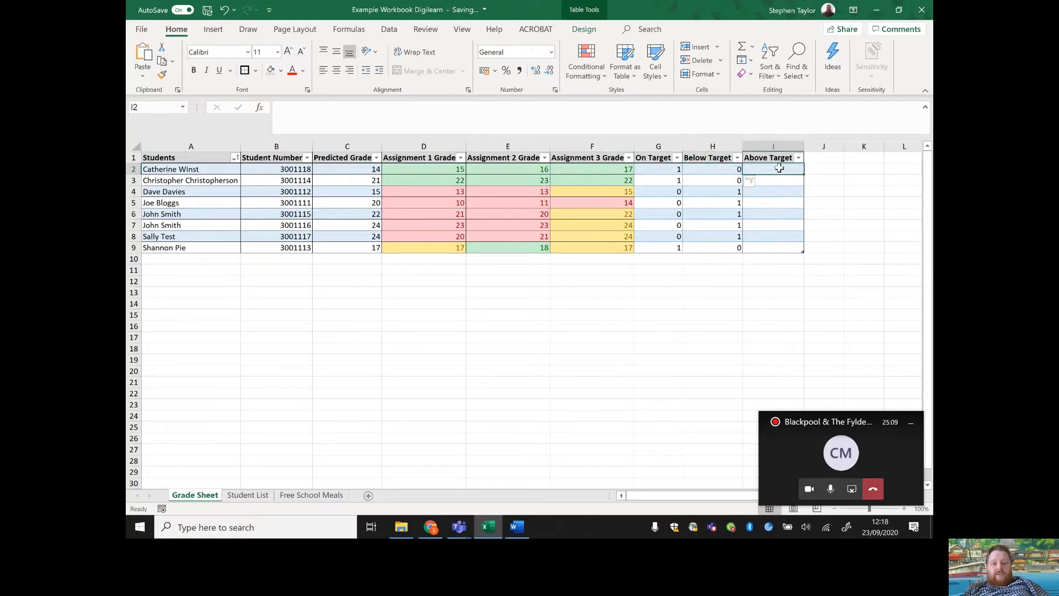
# Paste the formula into I2 and change >= to > so Above Target flags higher averages.
pyautogui.click(607, 118)
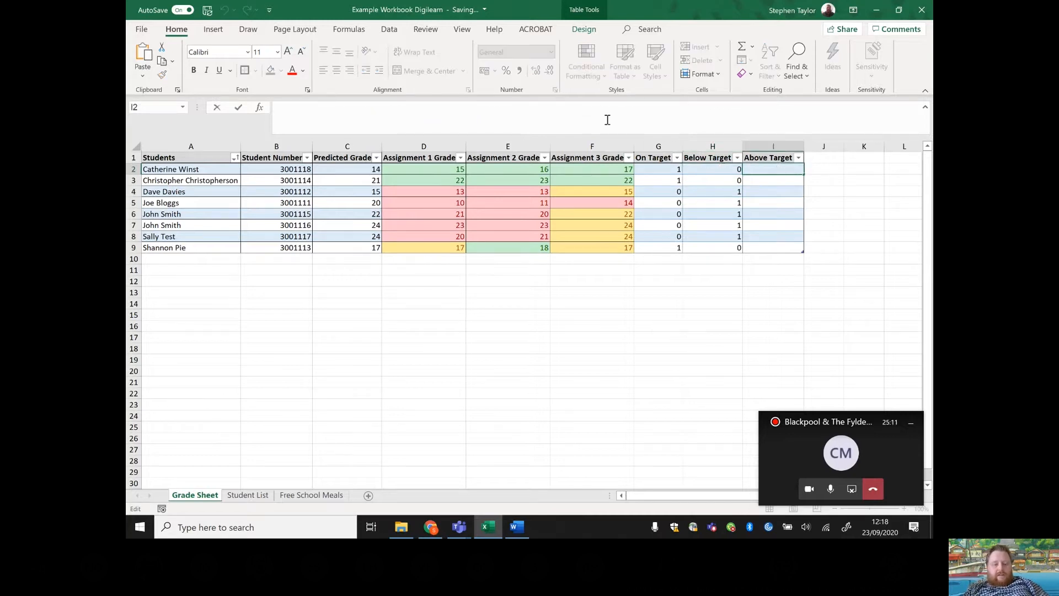
pyautogui.hotkey('ctrl', 'v')
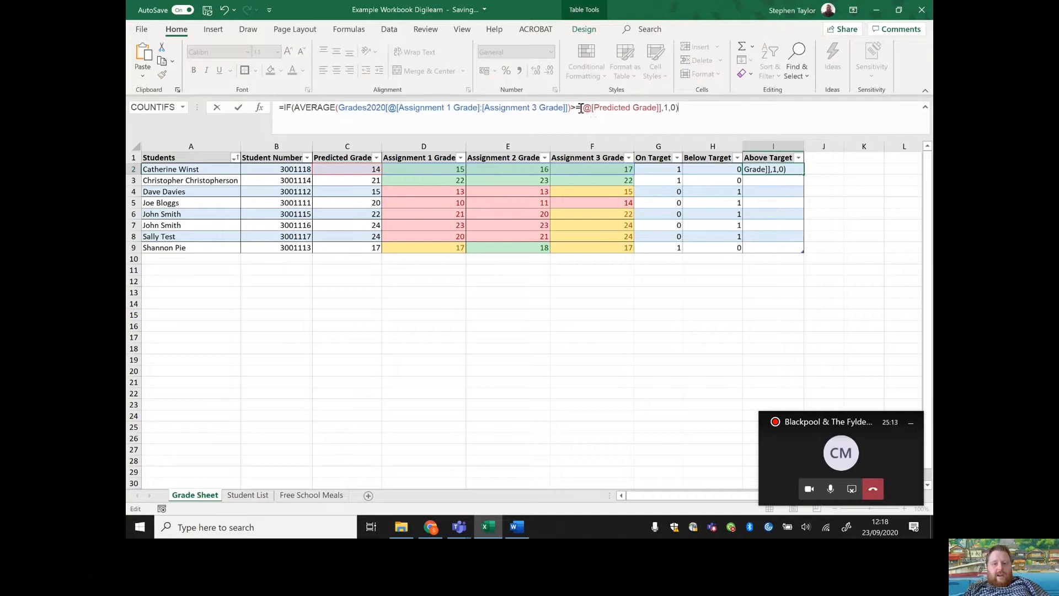
pyautogui.click(581, 108)
pyautogui.press('BackSpace')
pyautogui.press('Return')
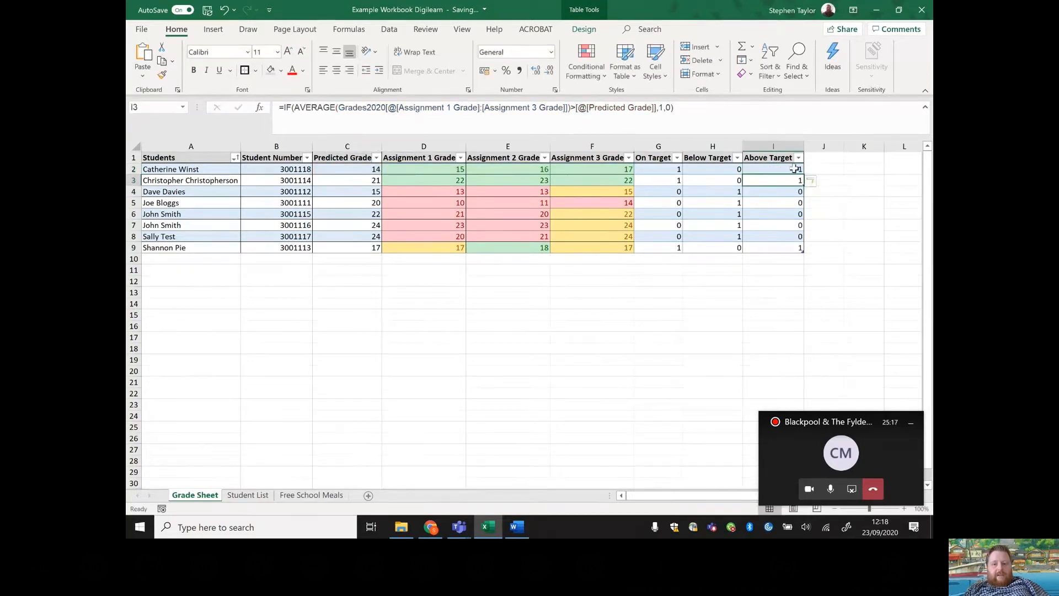
pyautogui.click(661, 169)
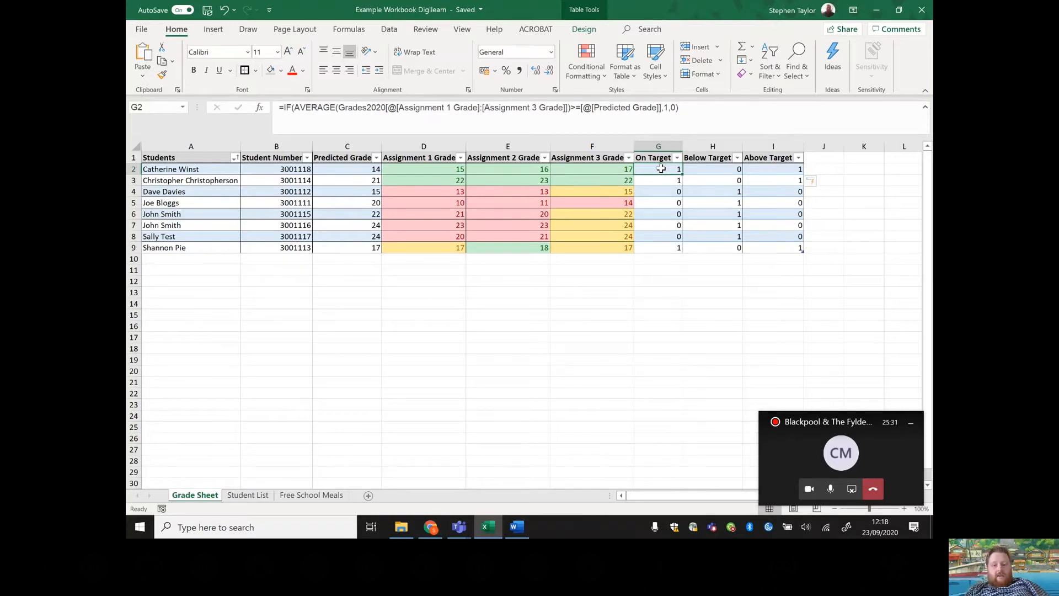
# Apply the Green - White - Red Color Scale to the On Target results G2:G9.
pyautogui.moveTo(661, 169); pyautogui.dragTo(662, 248)
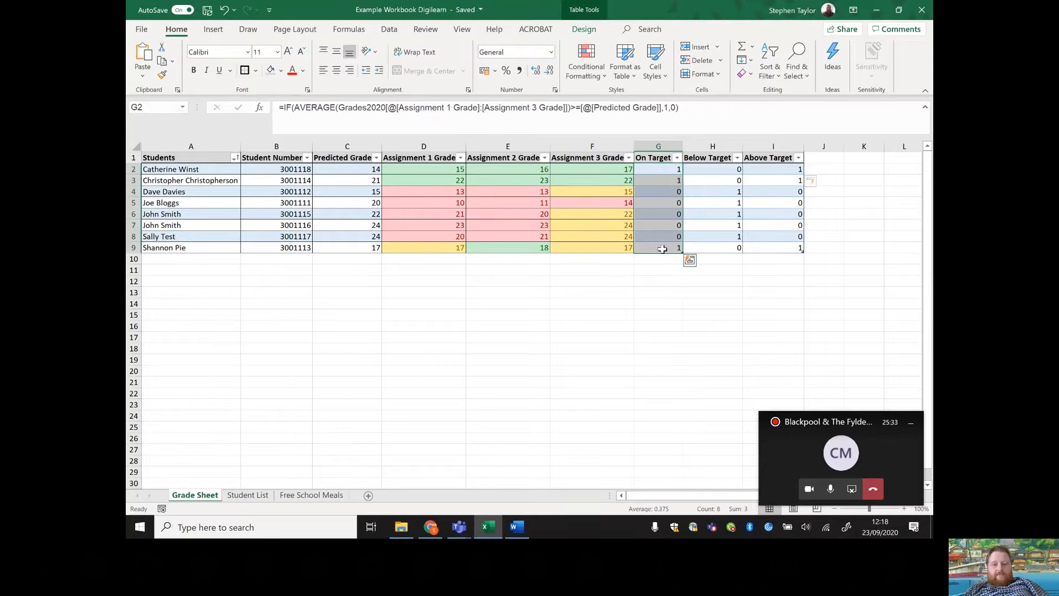
pyautogui.click(582, 78)
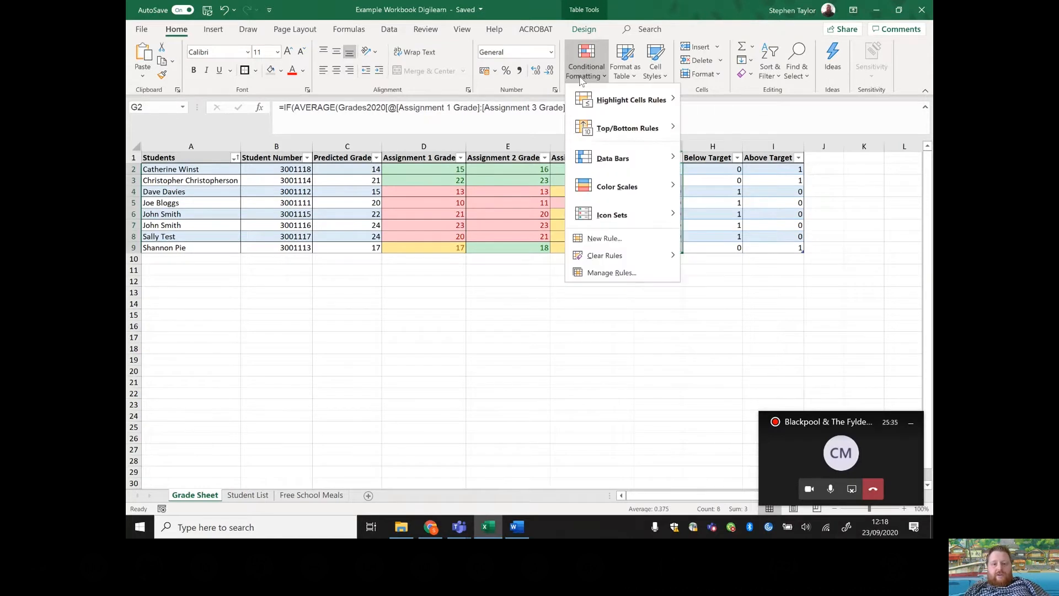
pyautogui.moveTo(615, 189)
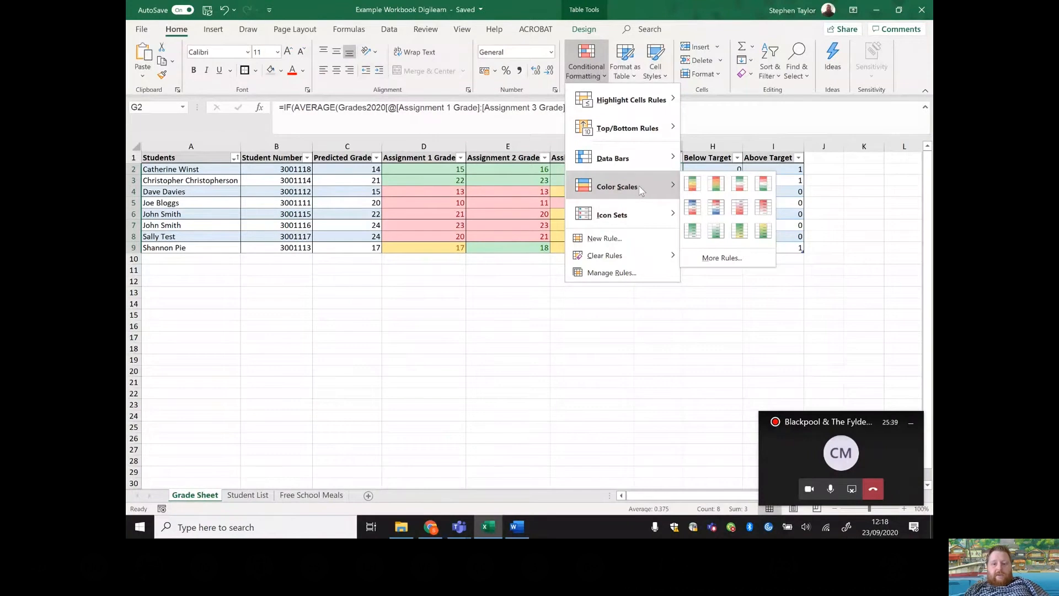
pyautogui.click(740, 184)
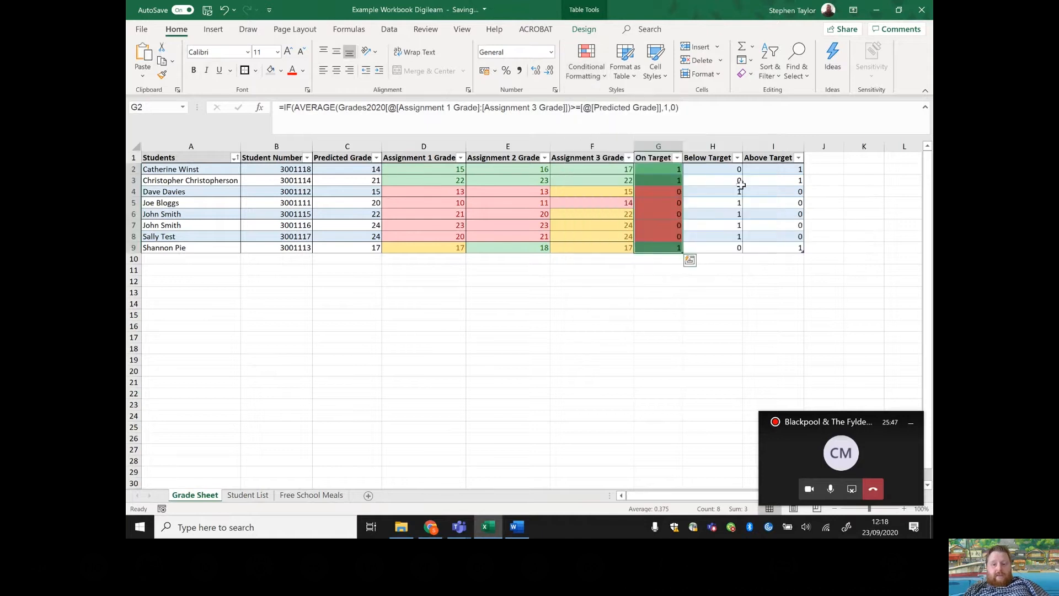
pyautogui.click(725, 298)
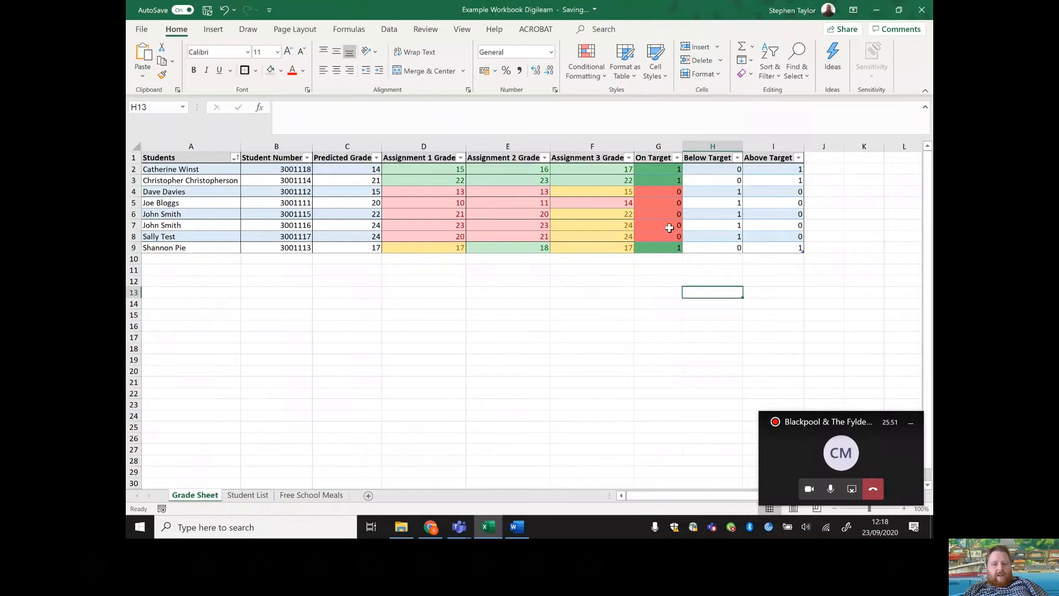
# Apply the Red - White - Green Color Scale to the Below Target results H2:H9.
pyautogui.moveTo(718, 170); pyautogui.dragTo(722, 252)
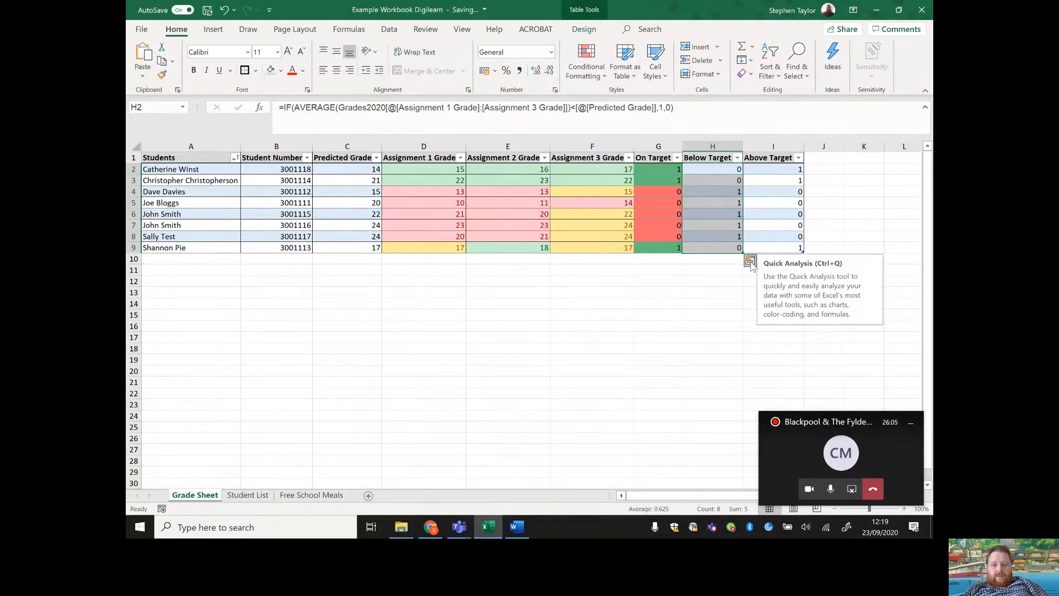
pyautogui.click(750, 261)
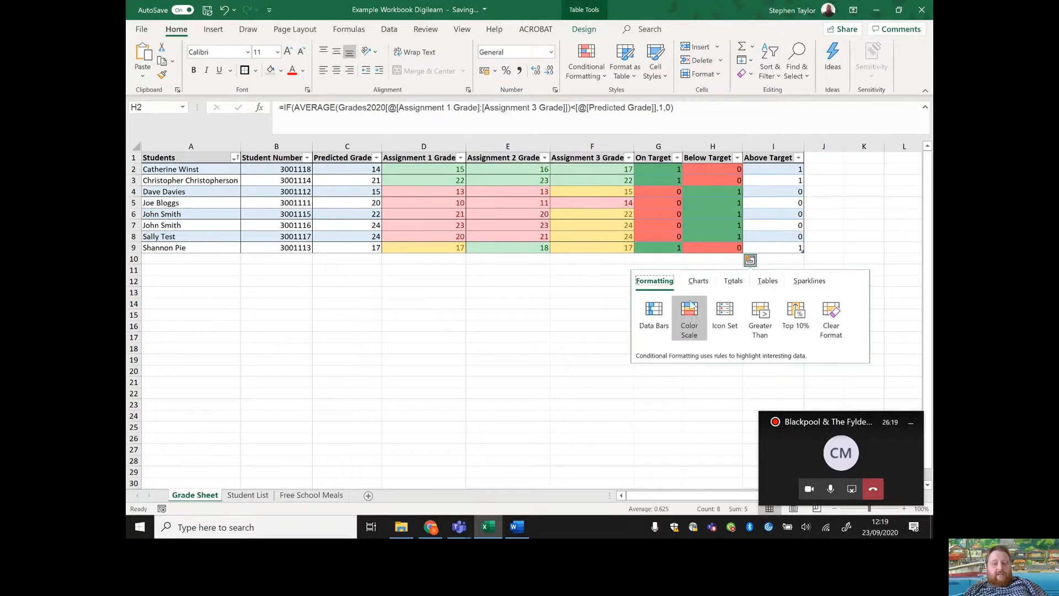
pyautogui.click(588, 72)
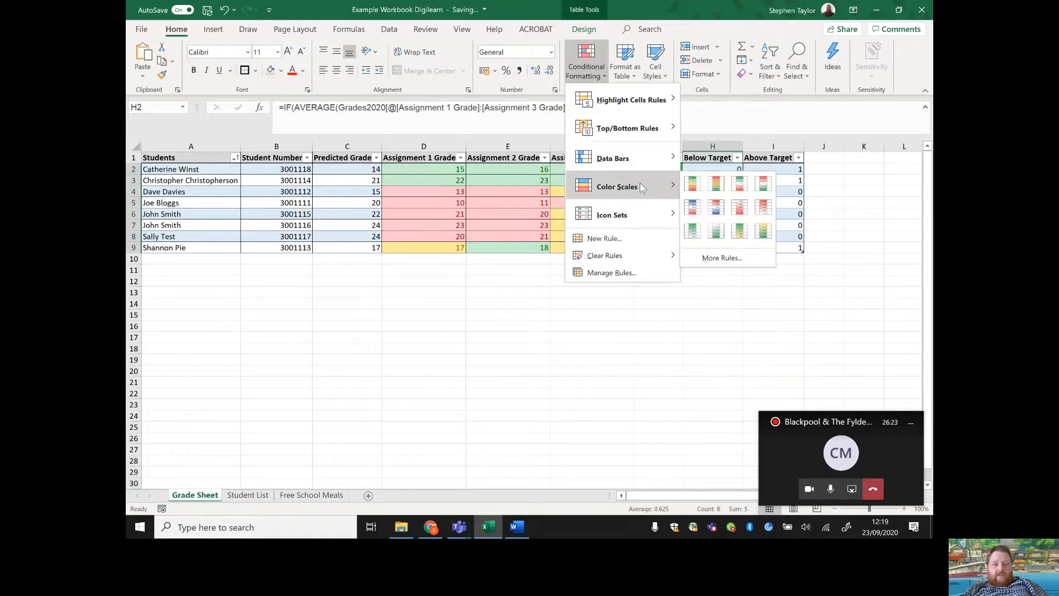
pyautogui.click(765, 186)
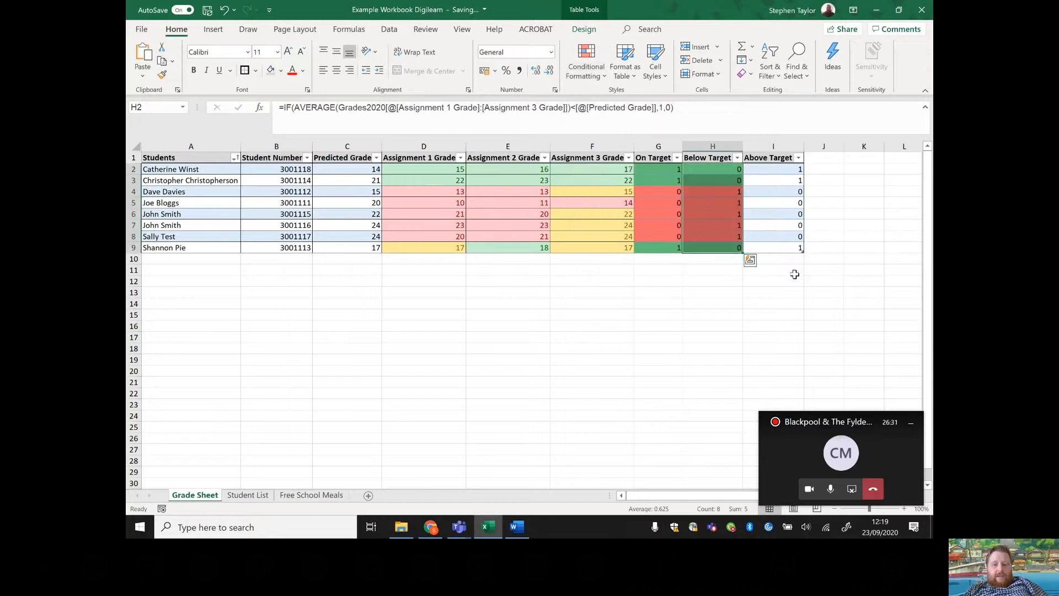
pyautogui.click(780, 173)
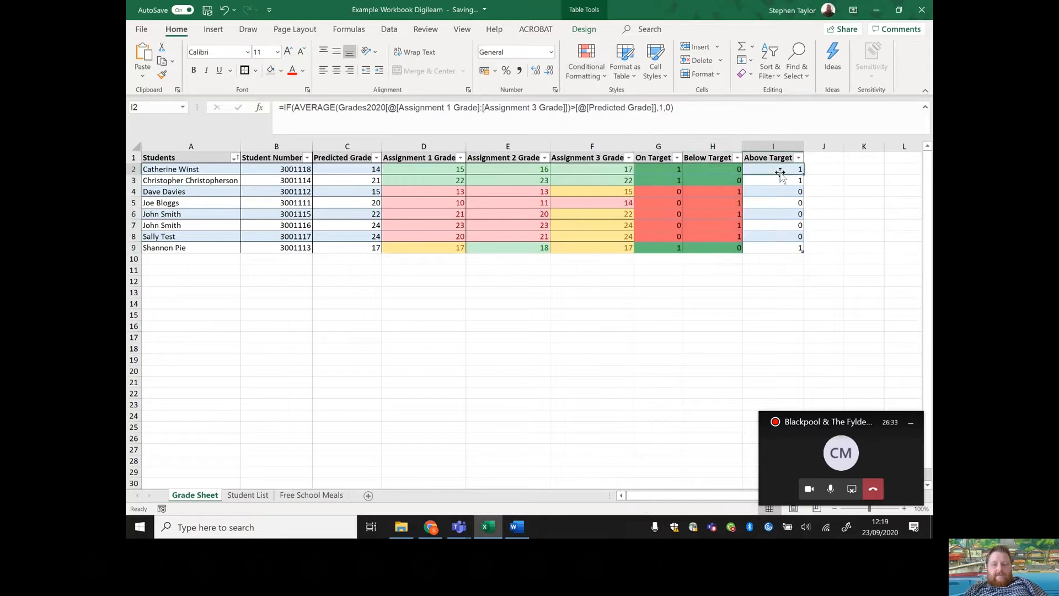
# Apply the Green - White Color Scale to the Above Target values I2:I9.
pyautogui.hotkey('ctrl', 'Down')
pyautogui.moveTo(771, 169); pyautogui.dragTo(775, 248)
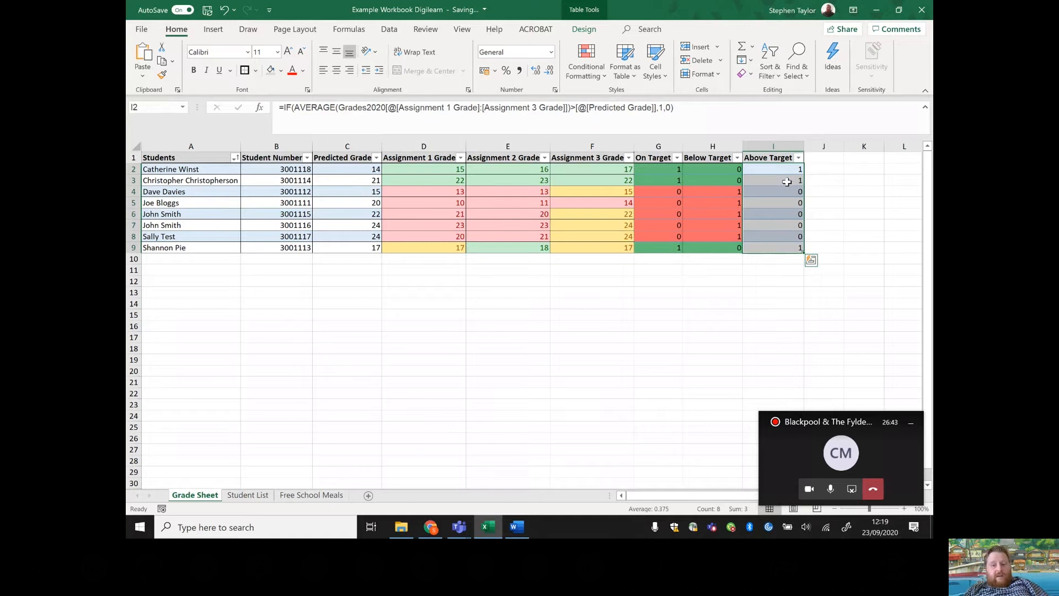
pyautogui.click(588, 82)
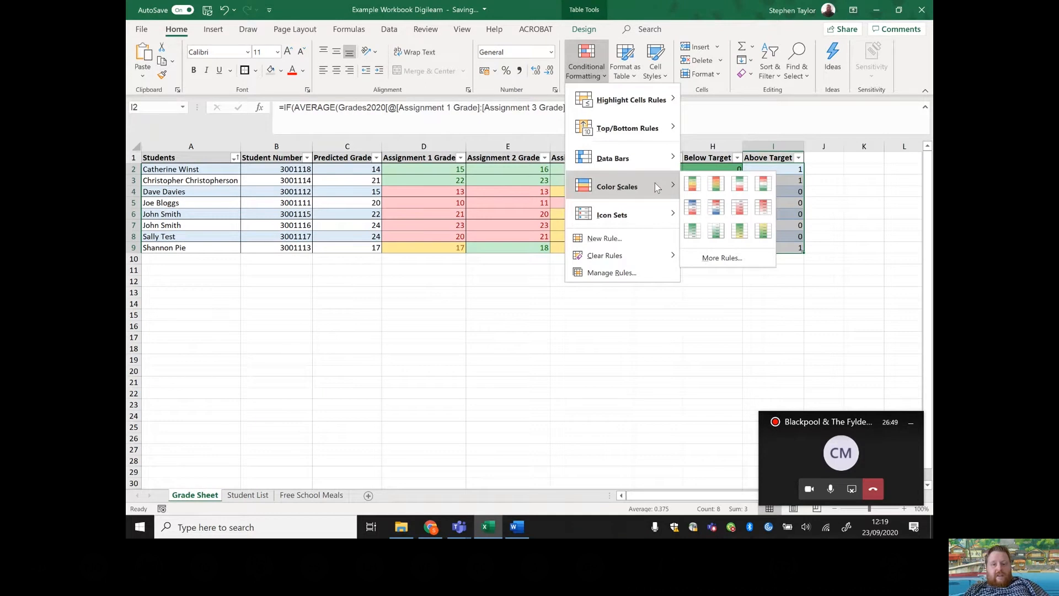
pyautogui.click(694, 236)
pyautogui.click(700, 295)
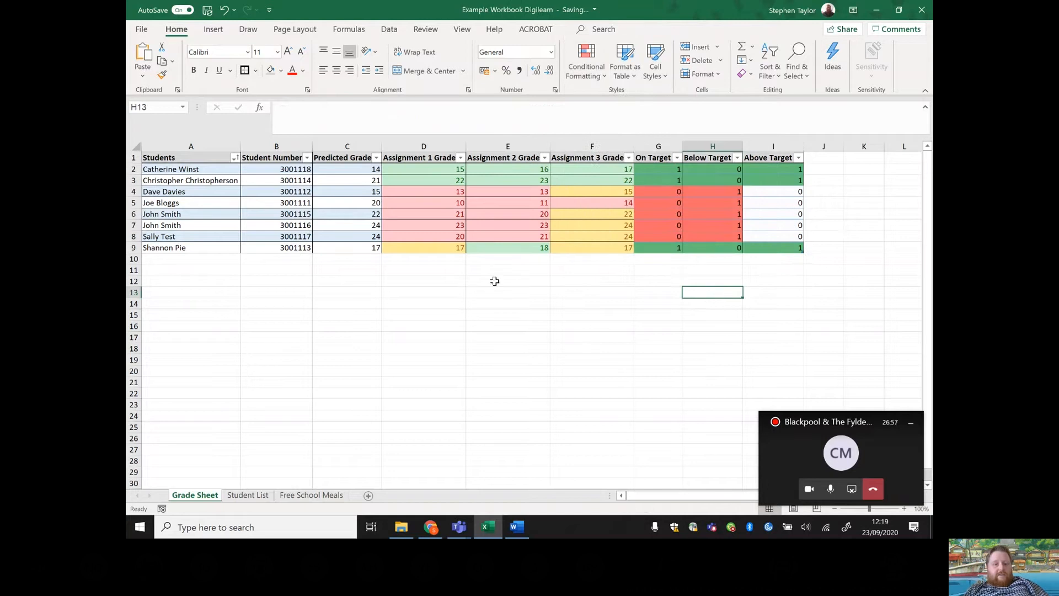
# Review the Assignment 1 Grade values and open the Assignment 3 Grade header's context menu.
pyautogui.click(426, 179)
pyautogui.press('Down')
pyautogui.press('Down')
pyautogui.press('Down')
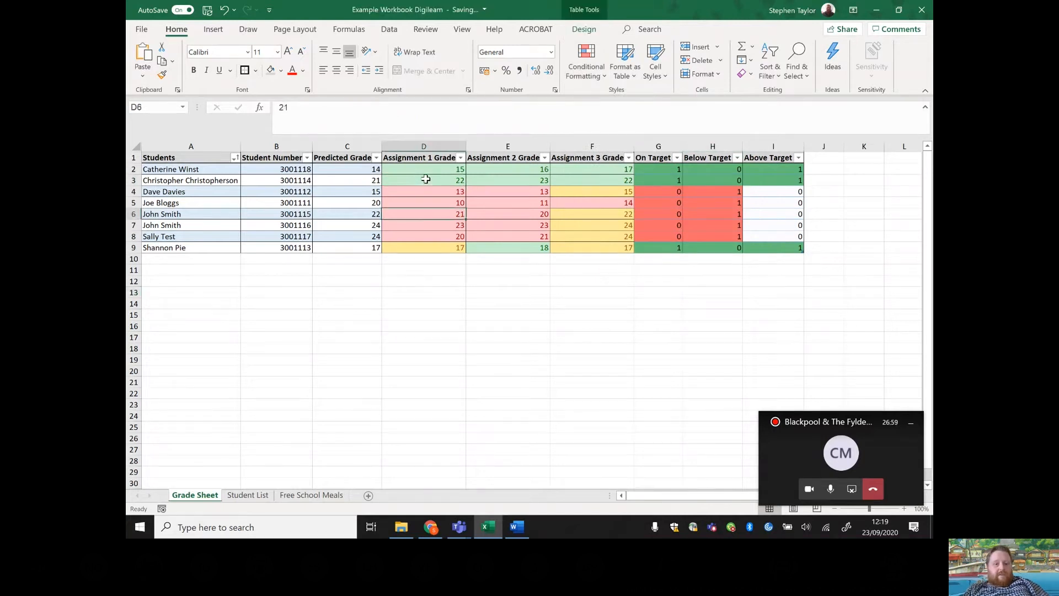
pyautogui.press('Down')
pyautogui.press('Down')
pyautogui.press('Down')
pyautogui.press('Up')
pyautogui.press('Up')
pyautogui.press('Up')
pyautogui.press('Up')
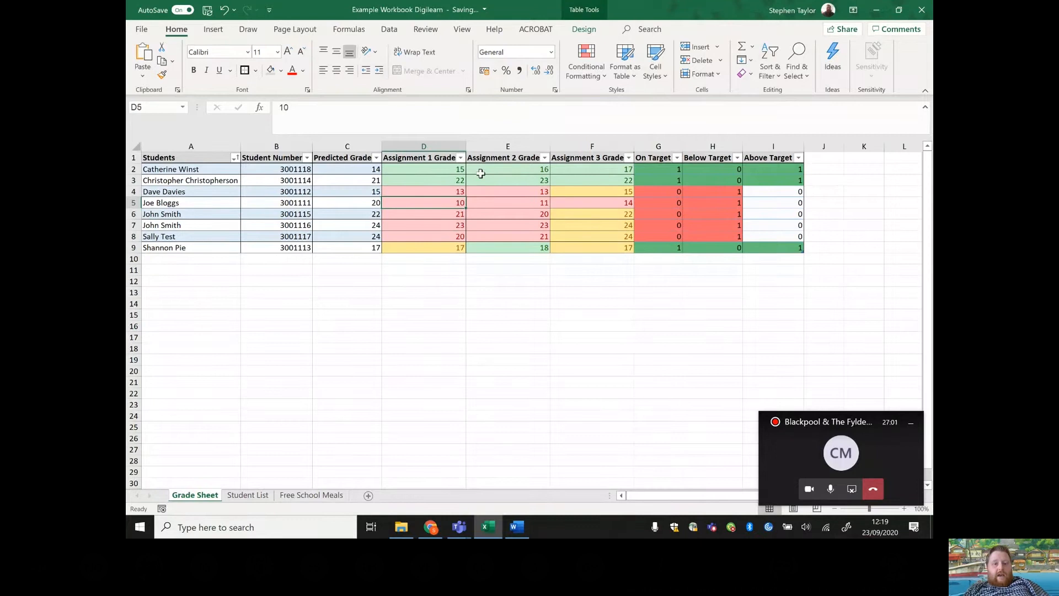
pyautogui.rightClick(600, 162)
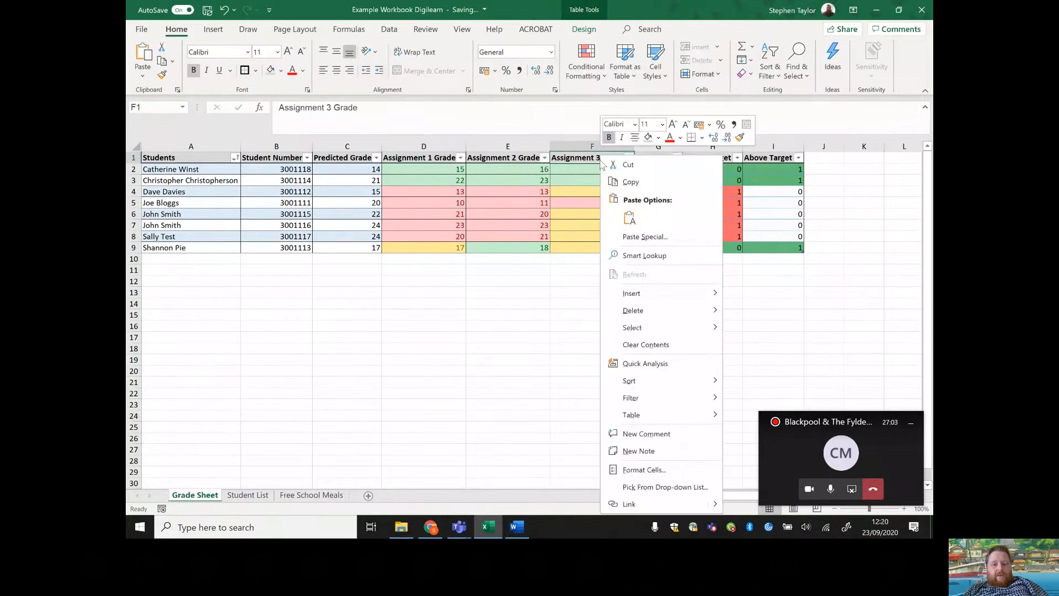
pyautogui.moveTo(684, 295)
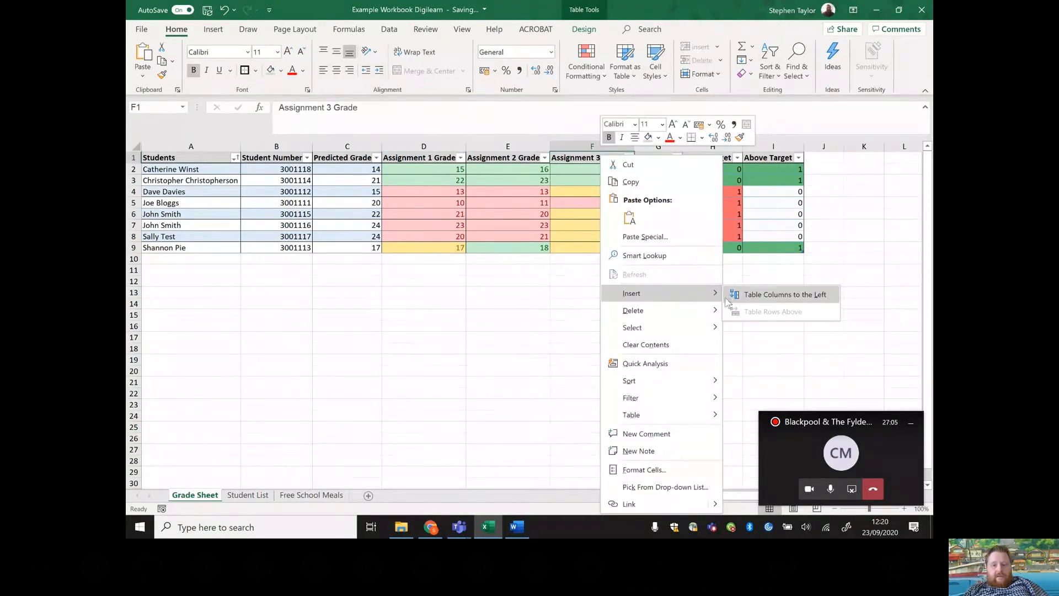
# Insert a new table column, Column1, to the left of the On Target column.
pyautogui.press('Escape')
pyautogui.press('Escape')
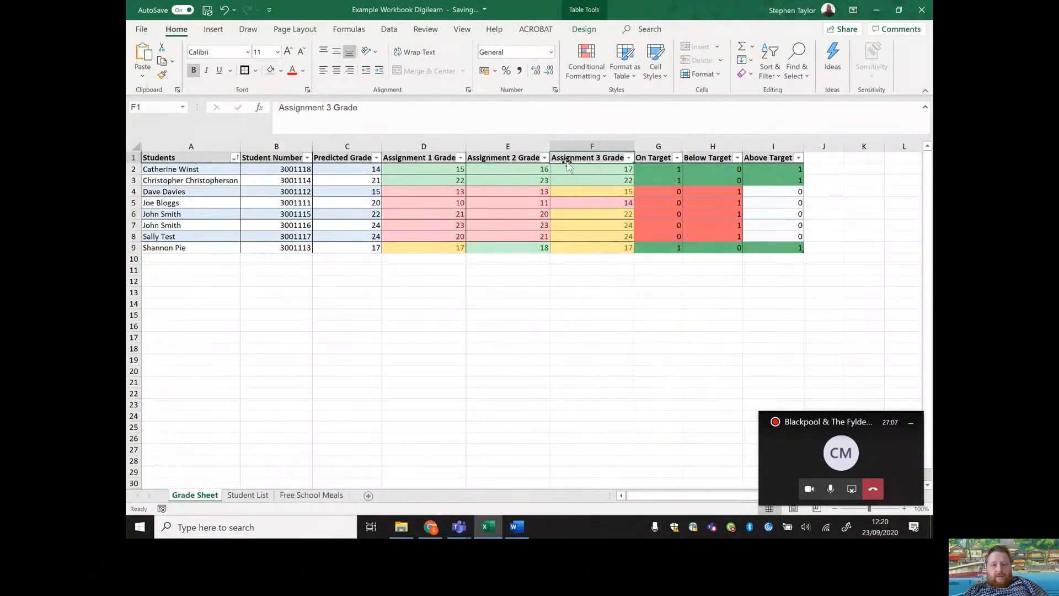
pyautogui.click(647, 171)
pyautogui.click(612, 173)
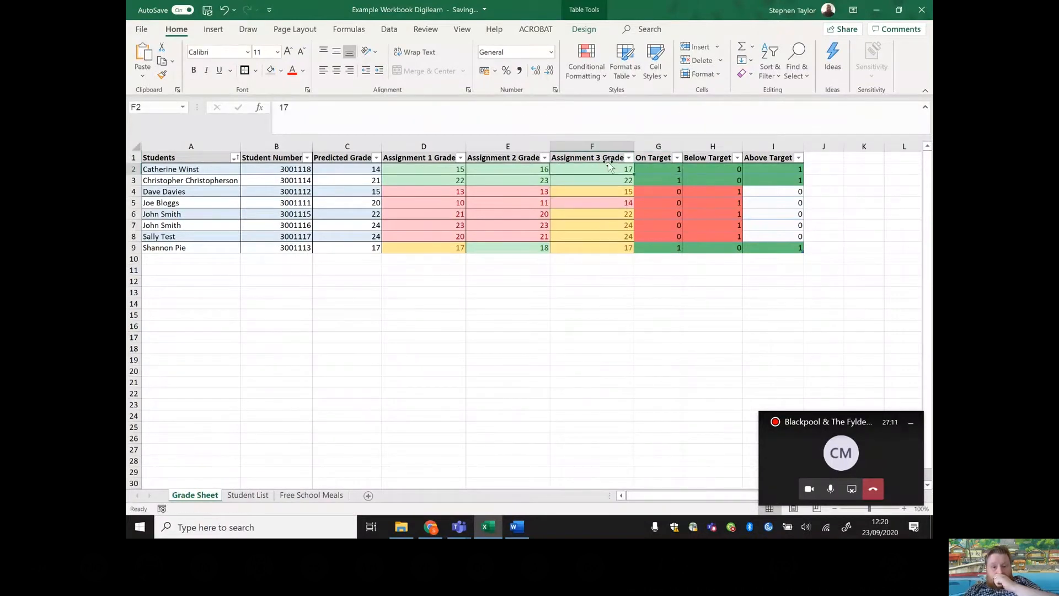
pyautogui.click(607, 160)
pyautogui.rightClick(609, 159)
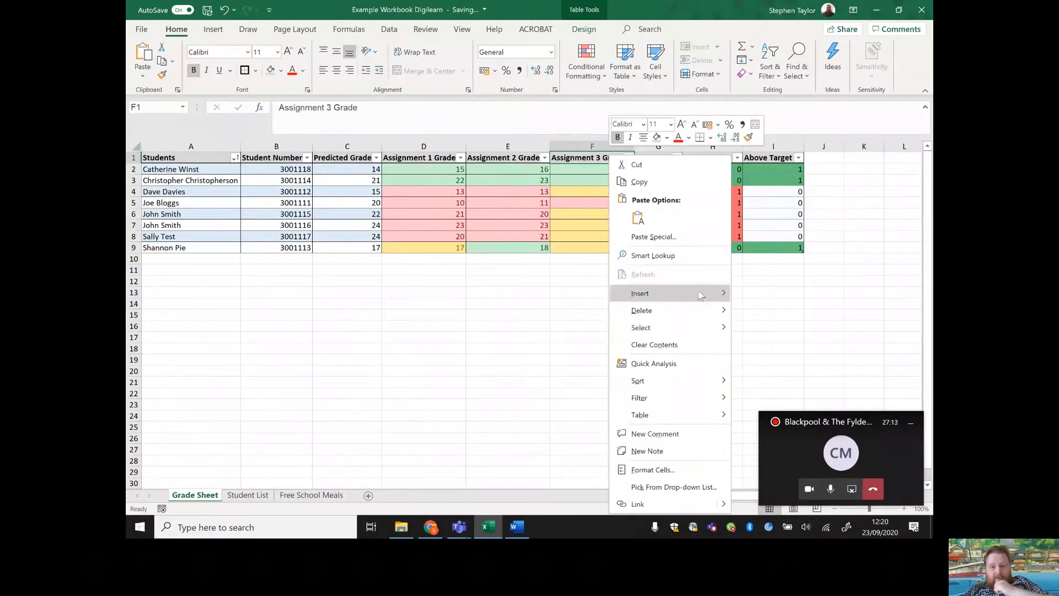
pyautogui.moveTo(701, 296)
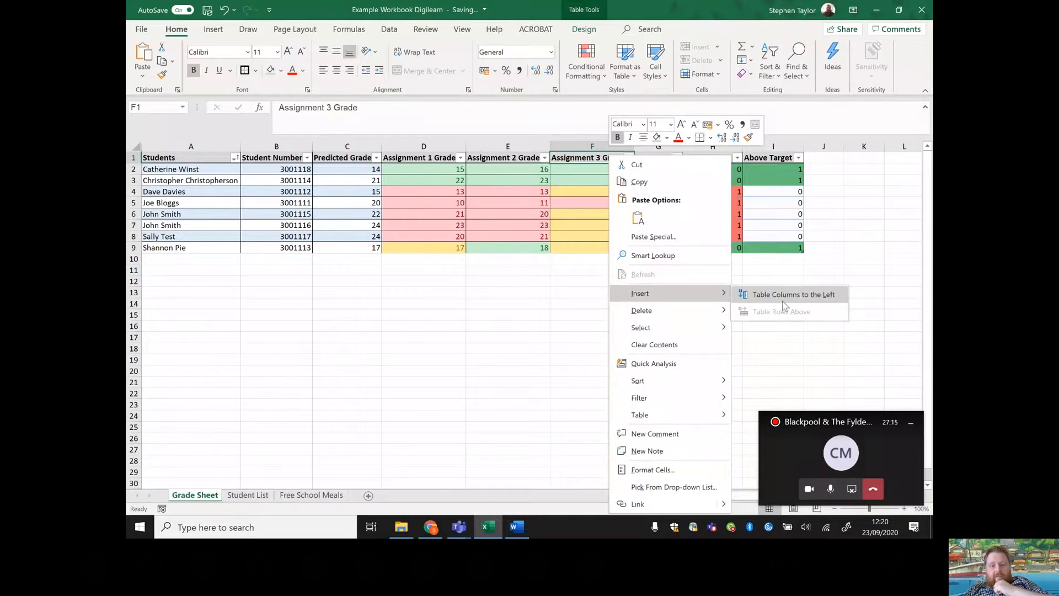
pyautogui.click(657, 168)
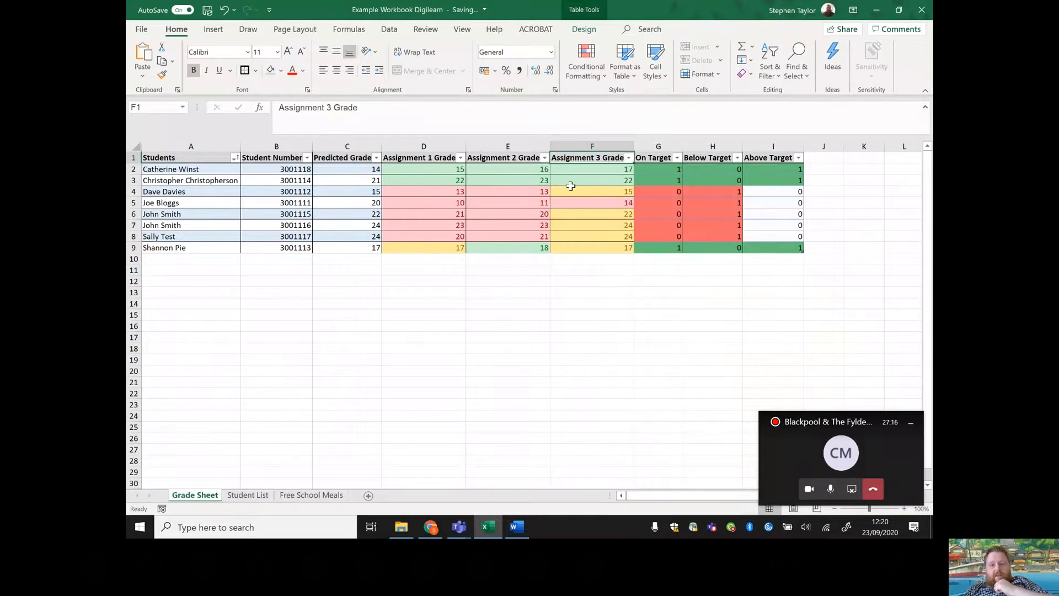
pyautogui.click(657, 160)
pyautogui.rightClick(656, 159)
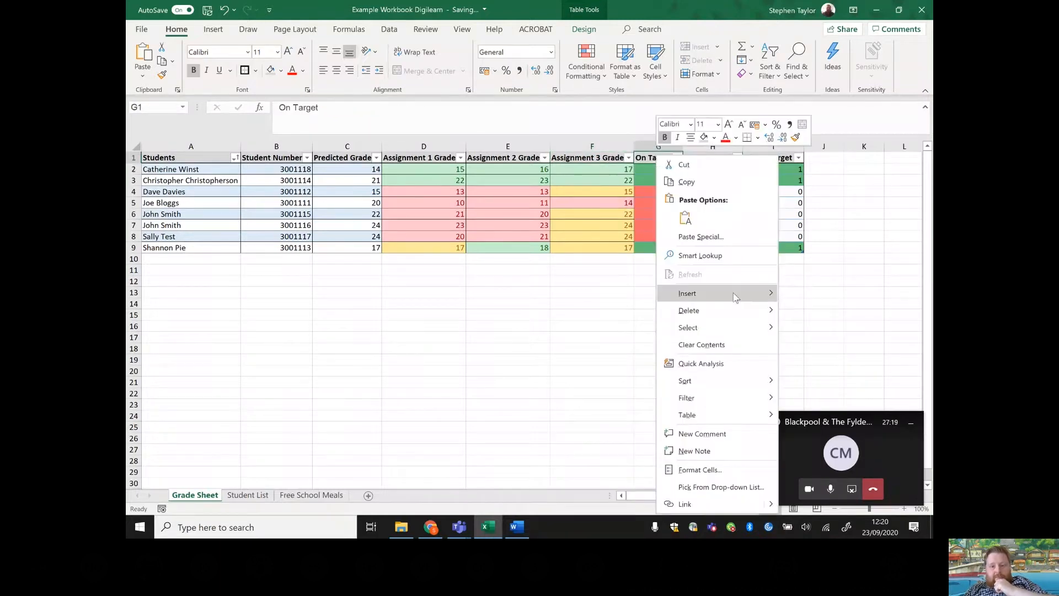
pyautogui.moveTo(736, 295)
pyautogui.click(821, 299)
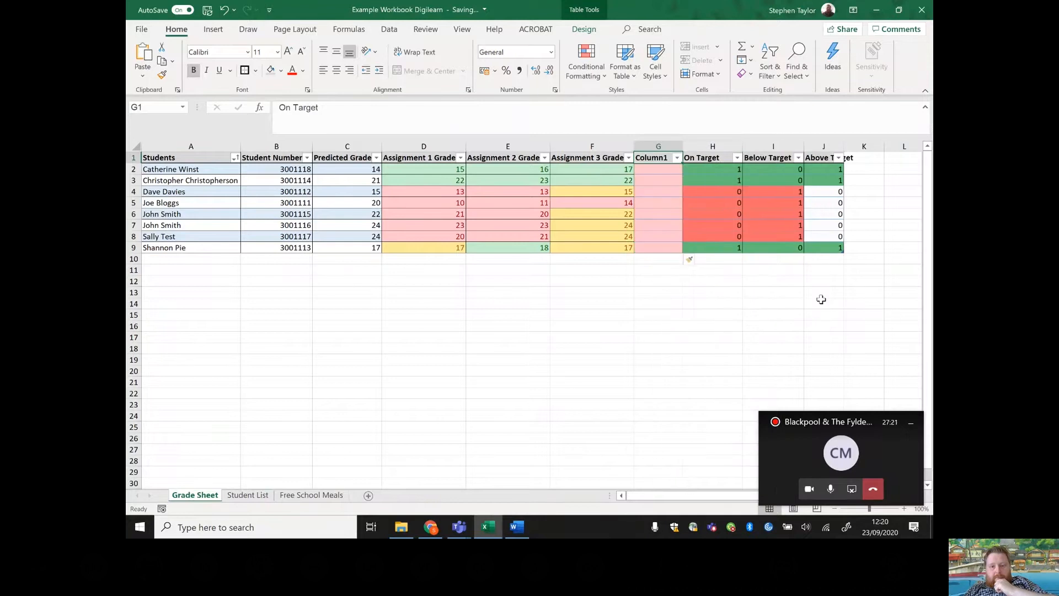
# Rename the Column1 header to Assignment Grade 4.
pyautogui.click(419, 114)
pyautogui.doubleClick(418, 114)
pyautogui.write('Ass')
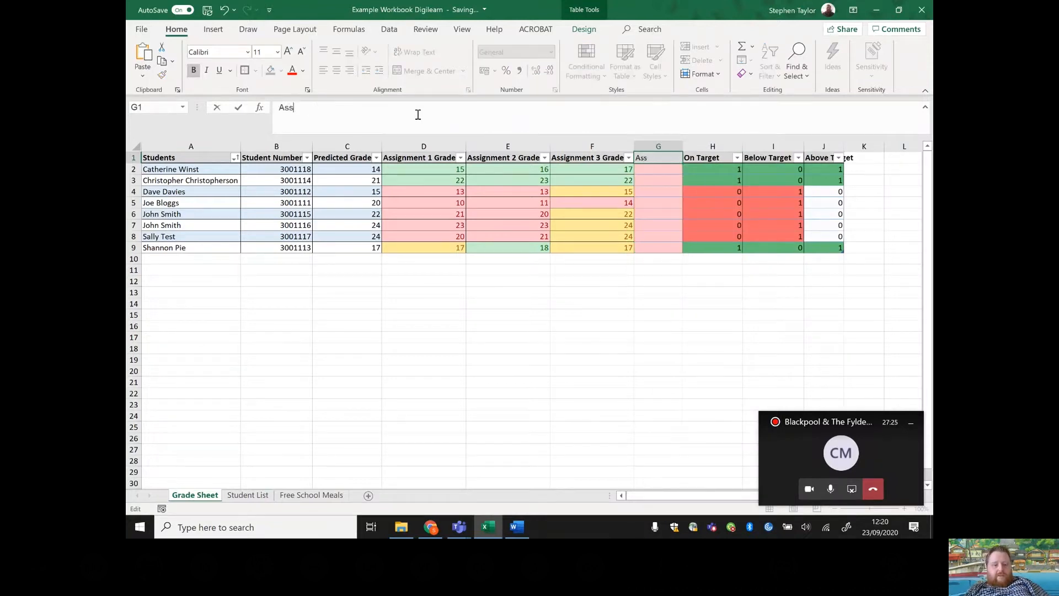
pyautogui.write('ignment Grade 4')
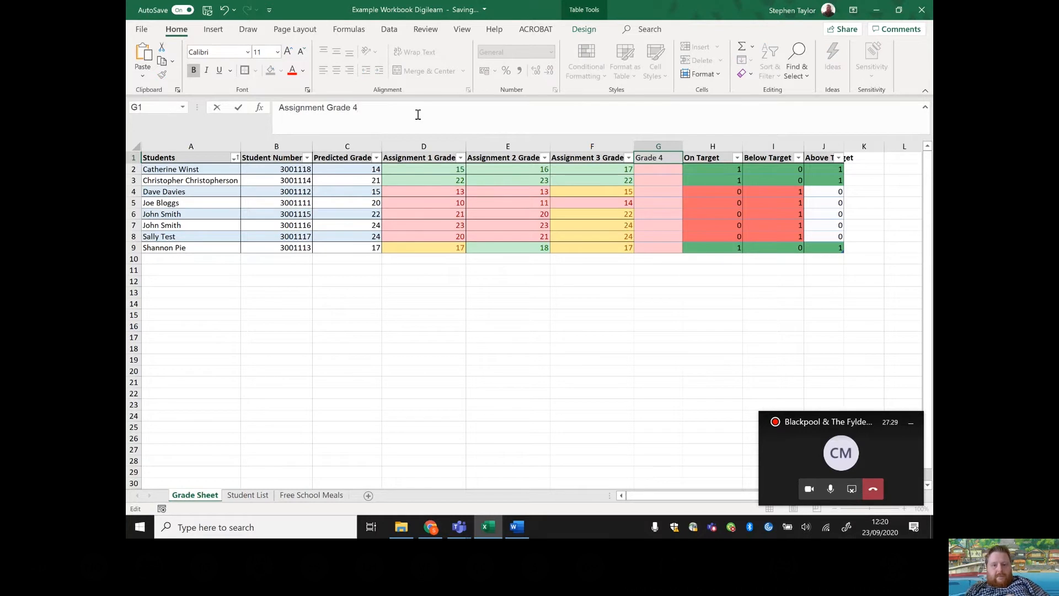
pyautogui.press('Return')
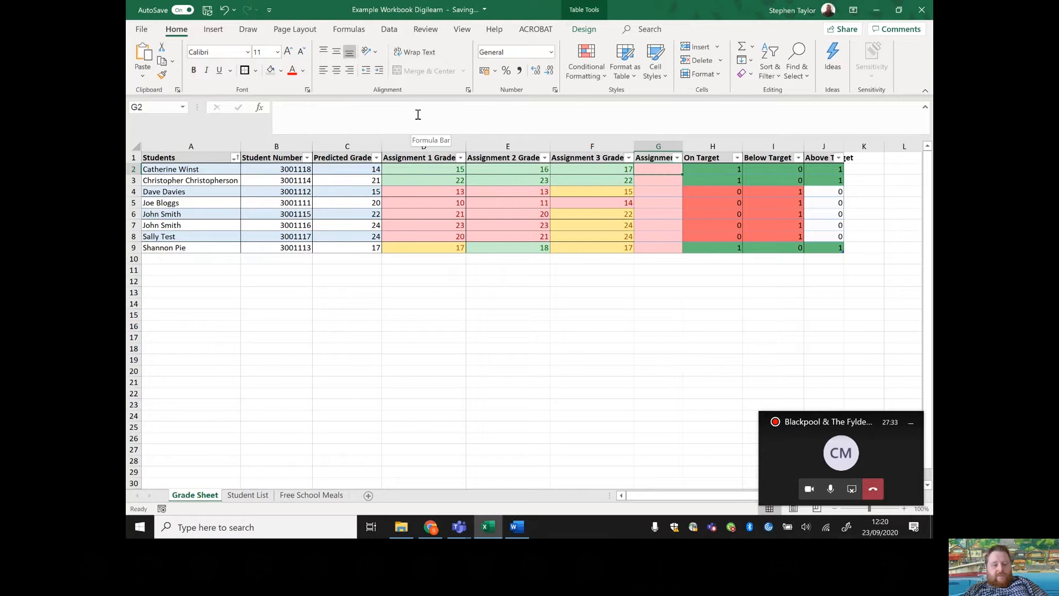
# Enter the grades 14, 21, 15, 20, 22, 24, 24, 17 into G2:G9.
pyautogui.write('14')
pyautogui.press('Return')
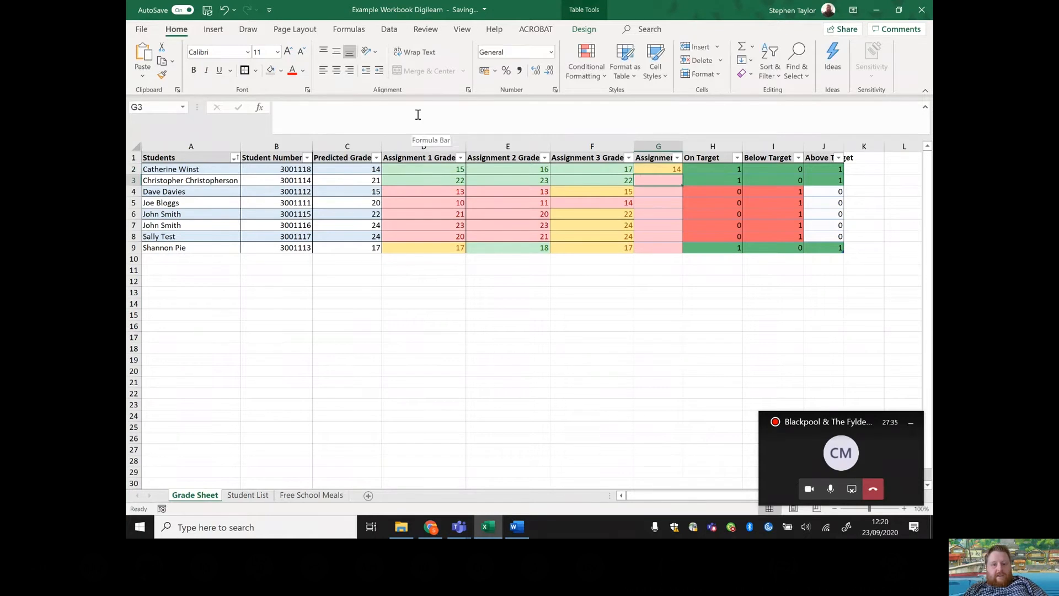
pyautogui.write('21')
pyautogui.press('Return')
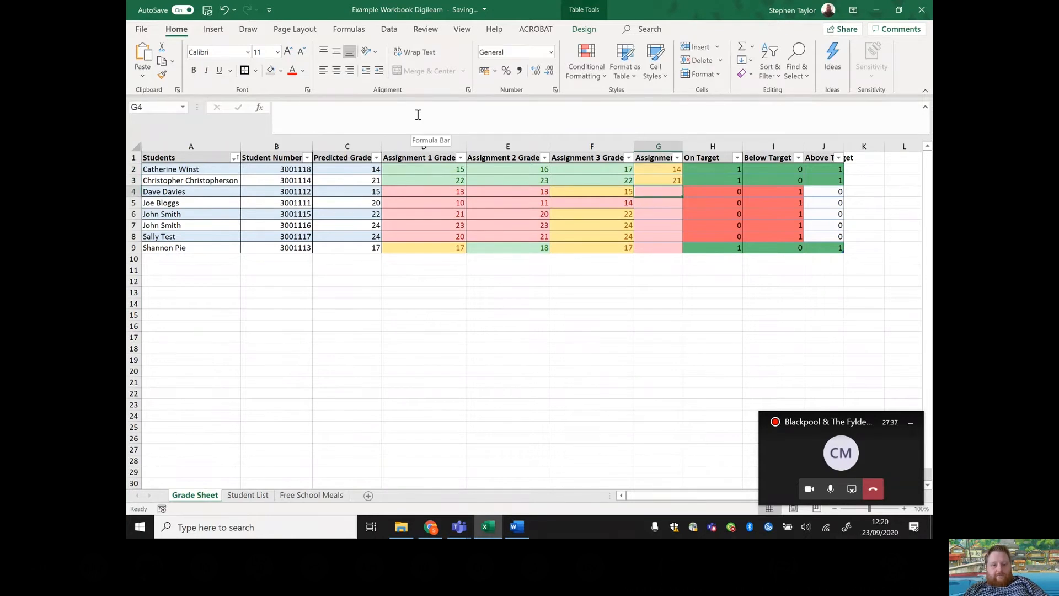
pyautogui.write('15')
pyautogui.press('Return')
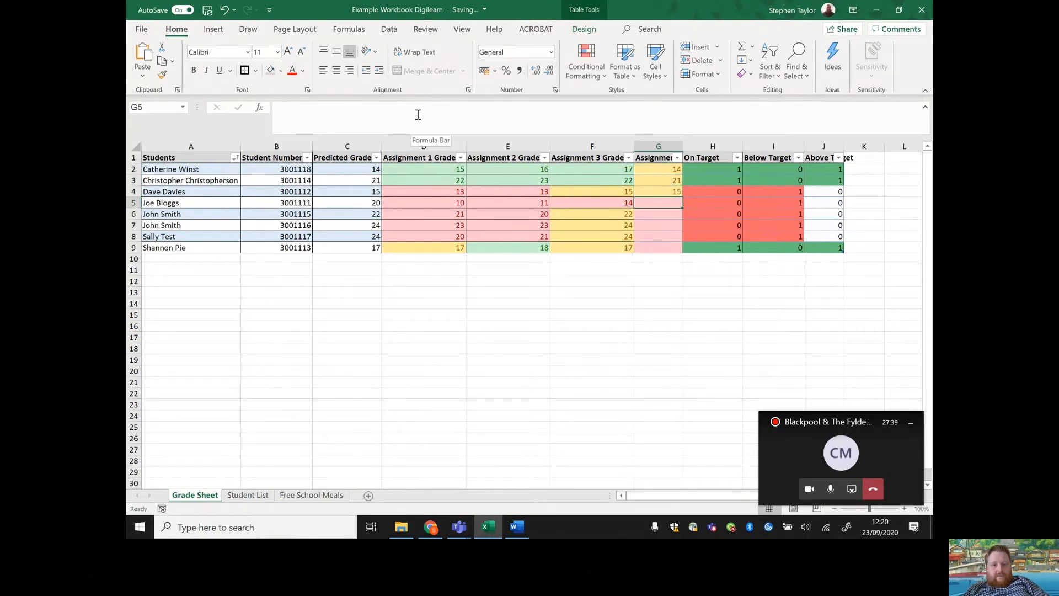
pyautogui.write('20')
pyautogui.press('Return')
pyautogui.write('22')
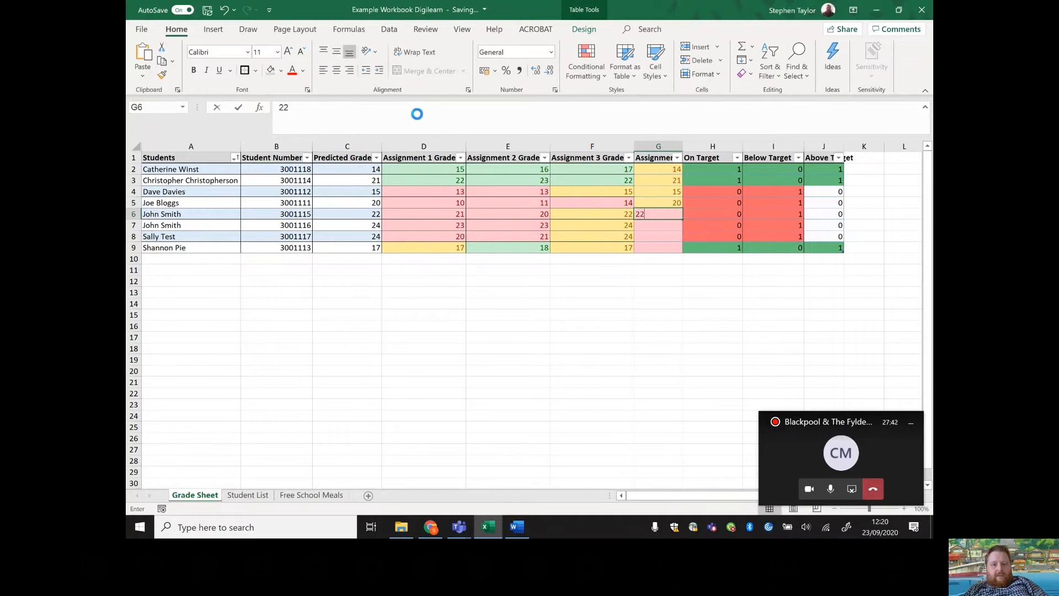
pyautogui.press('Return')
pyautogui.write('24')
pyautogui.press('Return')
pyautogui.write('24')
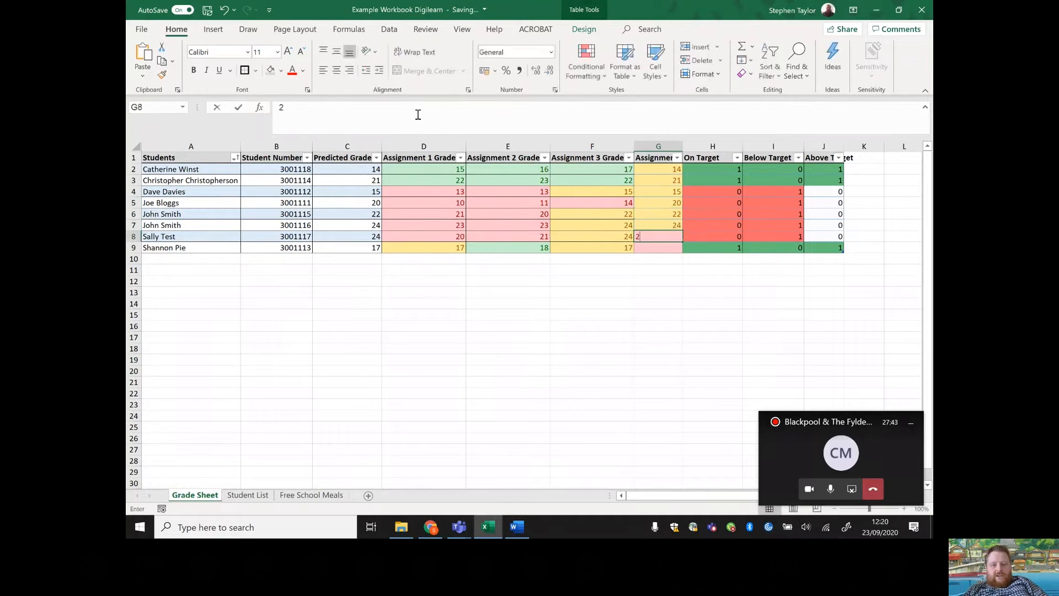
pyautogui.press('Return')
pyautogui.write('17')
pyautogui.press('Return')
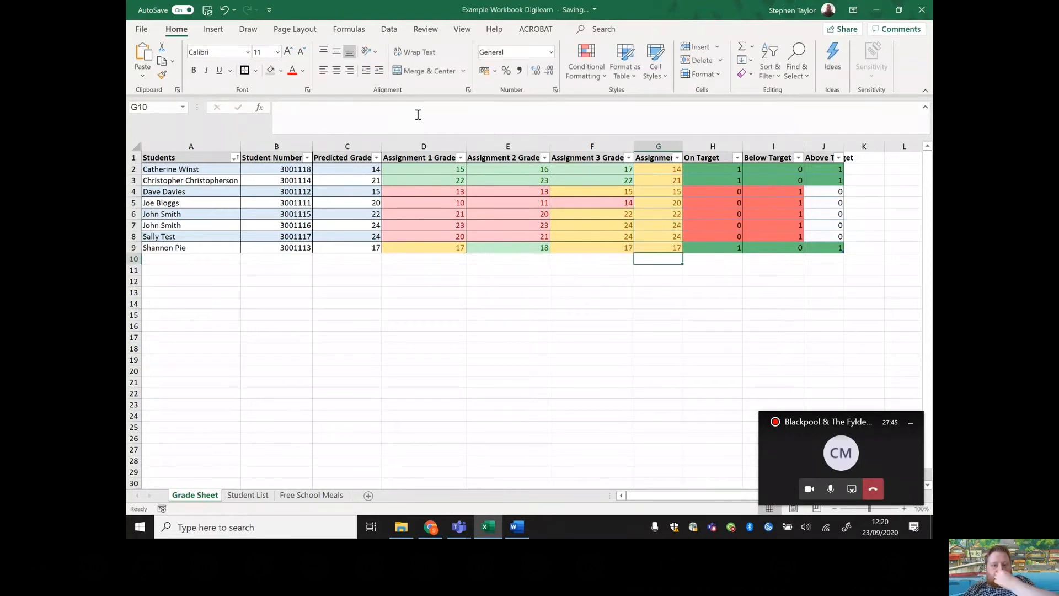
pyautogui.press('Up')
pyautogui.press('Up')
pyautogui.press('Up')
pyautogui.press('Up')
pyautogui.press('Up')
pyautogui.press('Up')
pyautogui.press('Up')
pyautogui.press('Up')
pyautogui.press('Down')
pyautogui.press('Down')
pyautogui.press('Down')
pyautogui.press('Down')
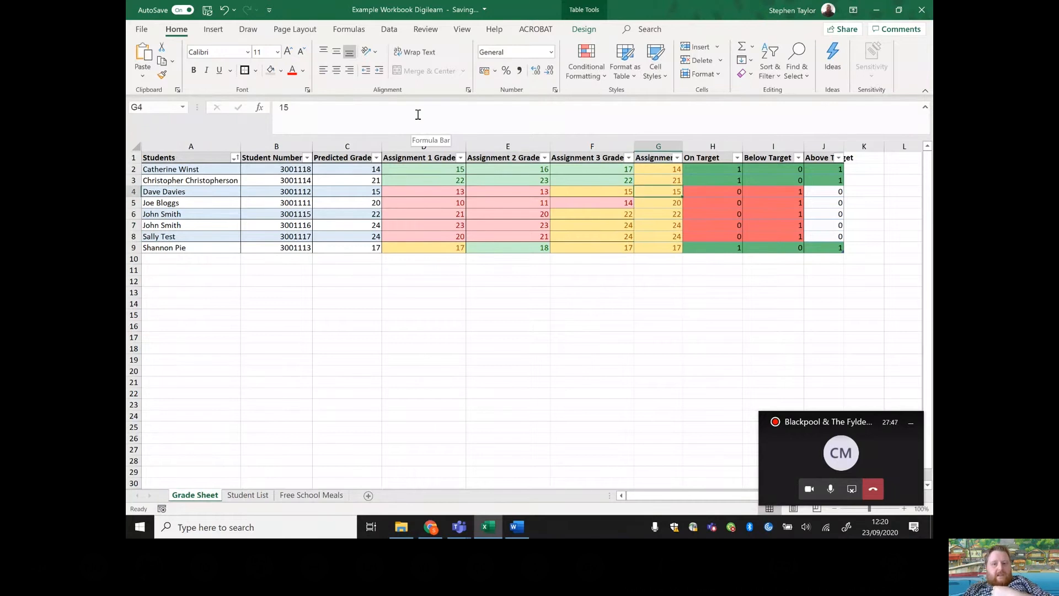
pyautogui.press('Up')
pyautogui.press('Up')
pyautogui.press('Up')
pyautogui.press('Up')
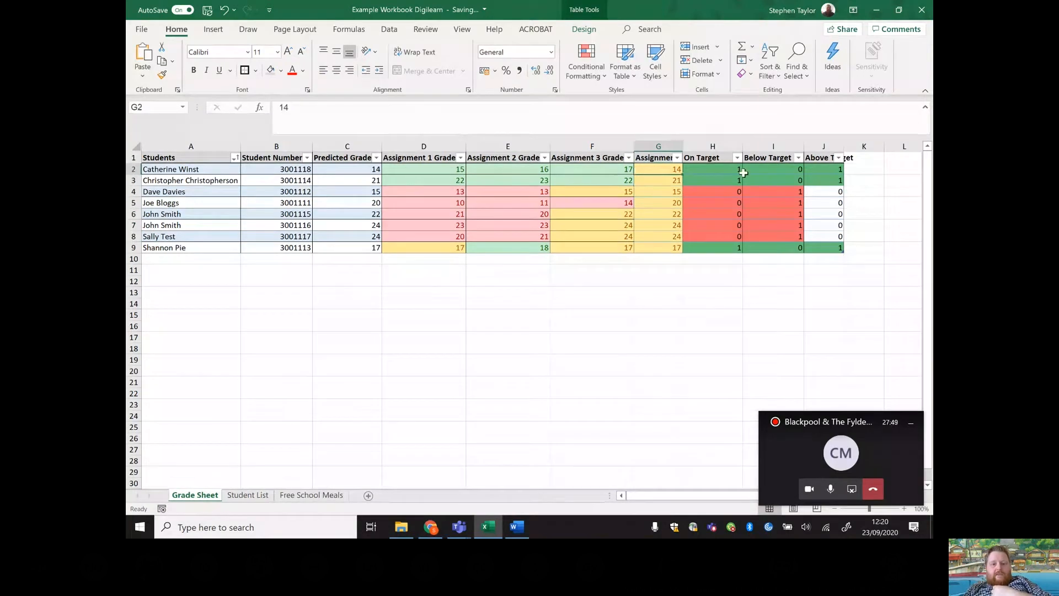
# Change H2's On Target formula range end from [Assignment 3 Grade] to [Assignment Grade 4].
pyautogui.click(722, 166)
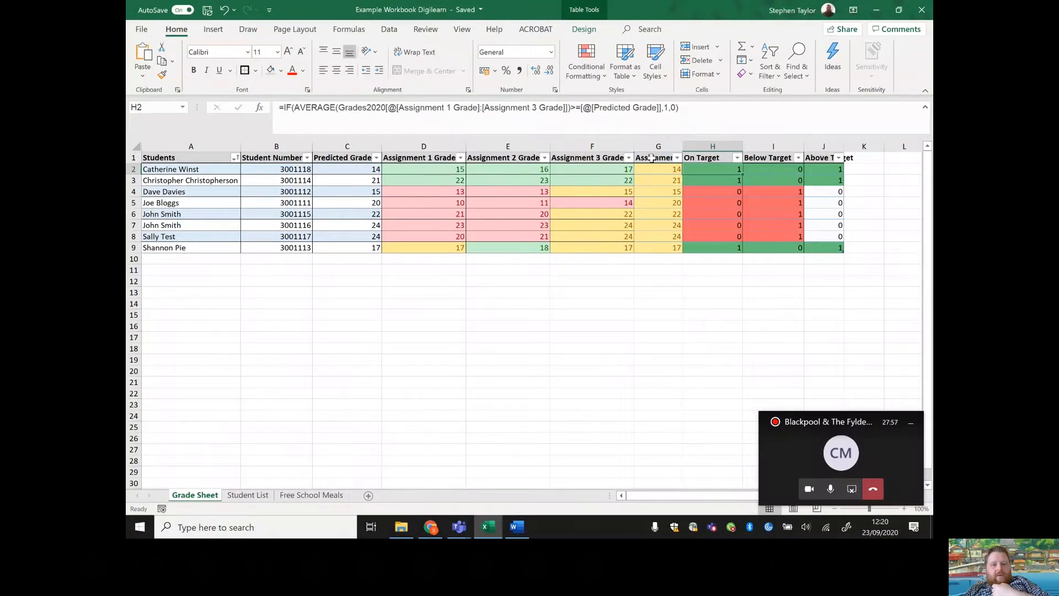
pyautogui.click(652, 158)
pyautogui.click(714, 161)
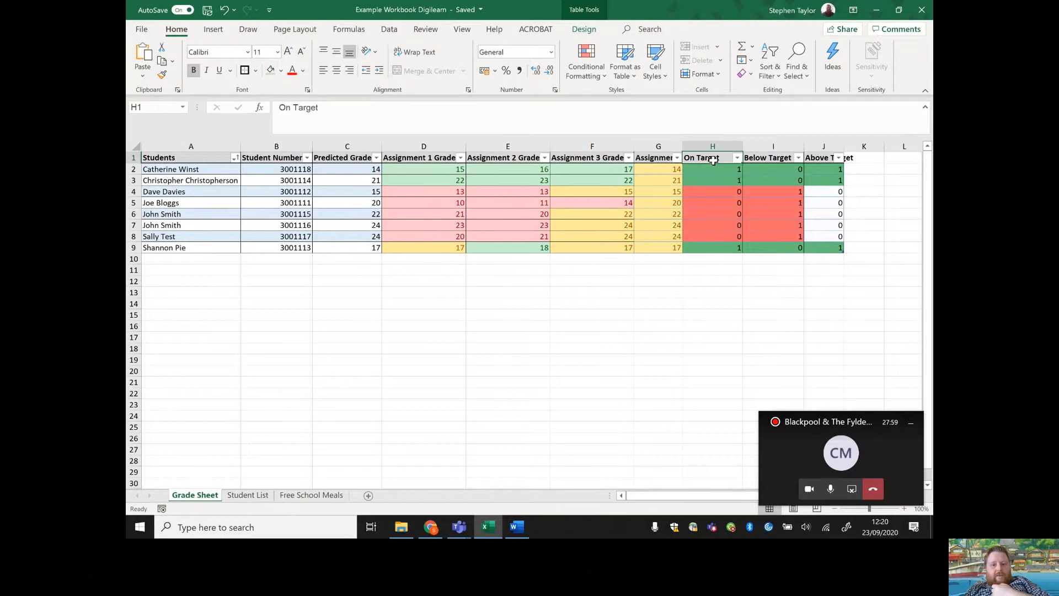
pyautogui.click(716, 170)
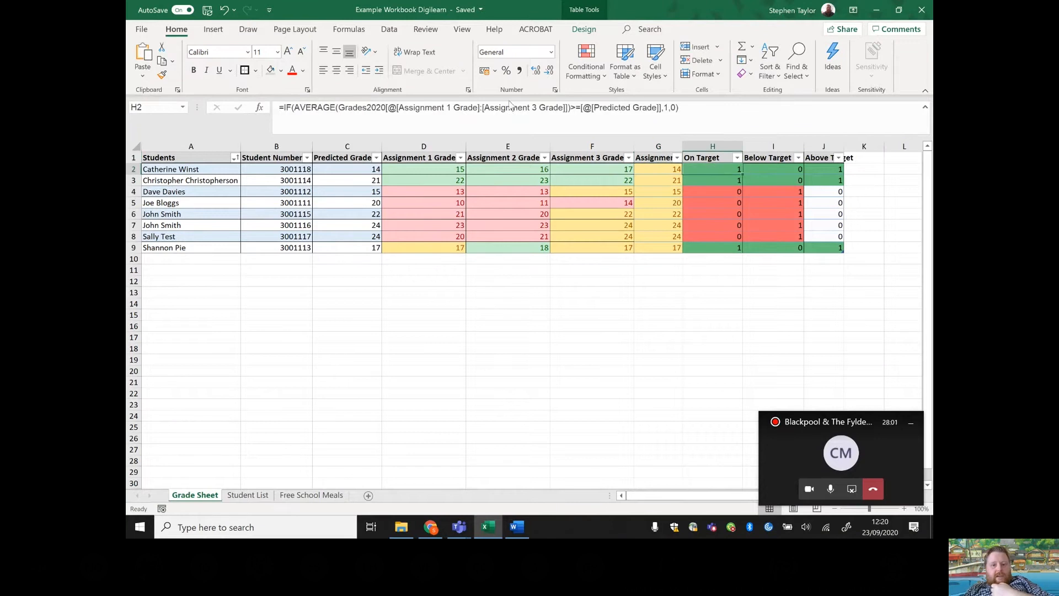
pyautogui.click(519, 107)
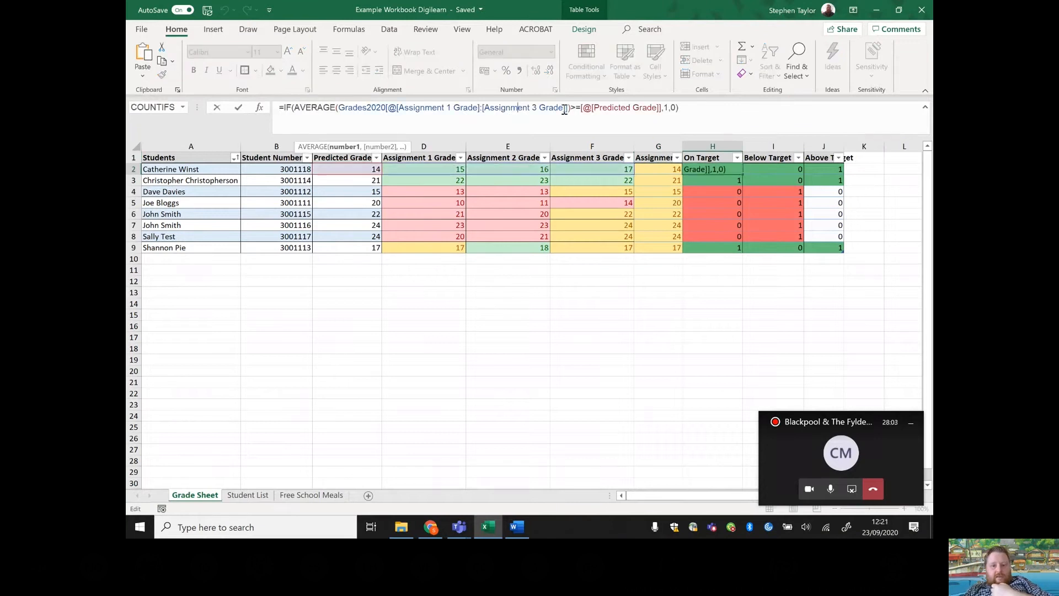
pyautogui.moveTo(564, 110); pyautogui.dragTo(534, 109)
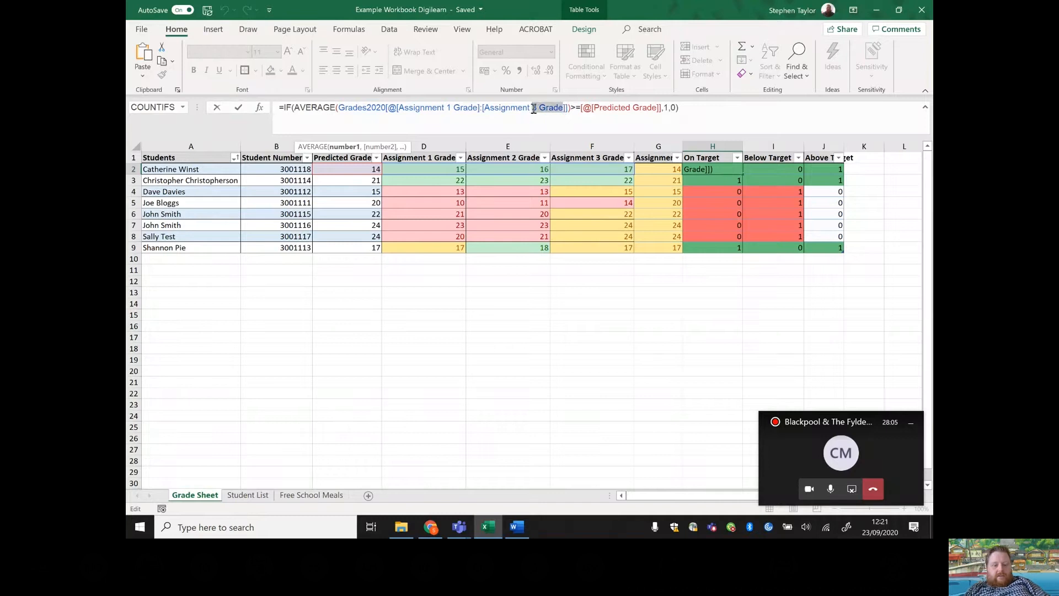
pyautogui.write('Grade 4')
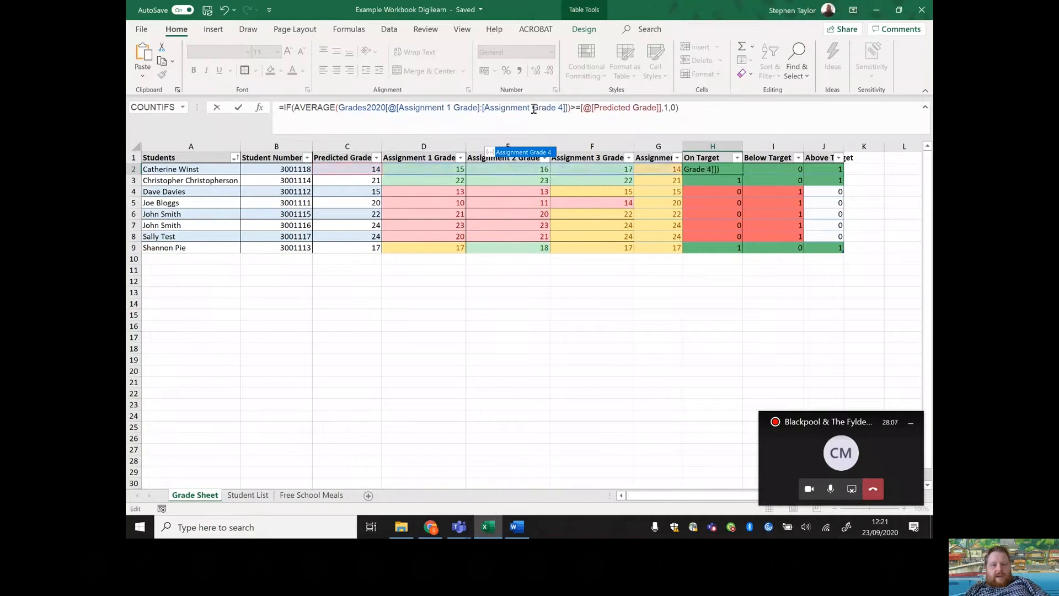
pyautogui.press('Return')
pyautogui.click(763, 158)
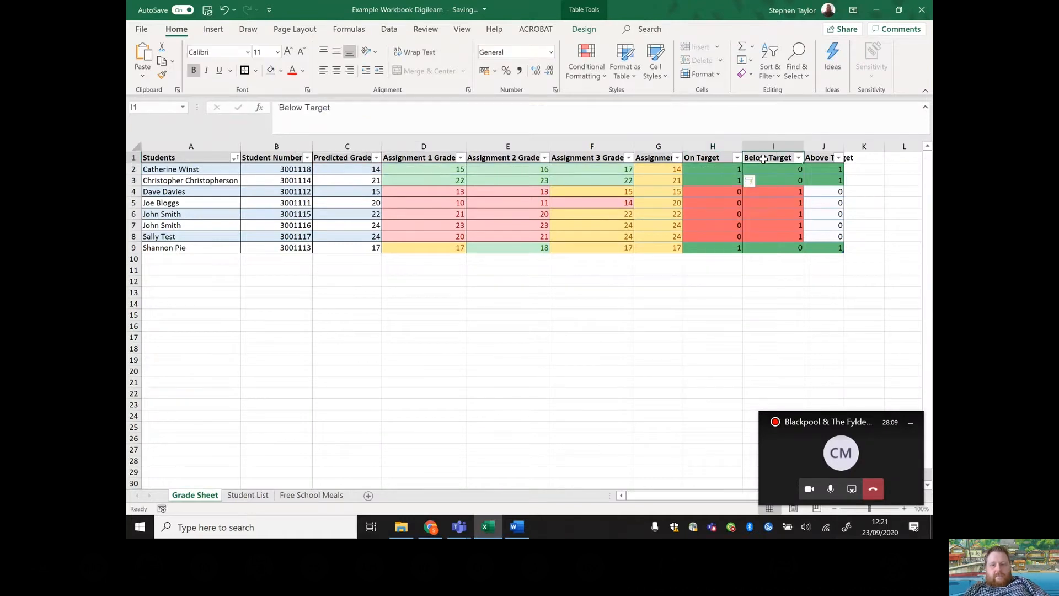
# Change I2's Below Target formula so the range ends at [Assignment Grade 4].
pyautogui.click(762, 168)
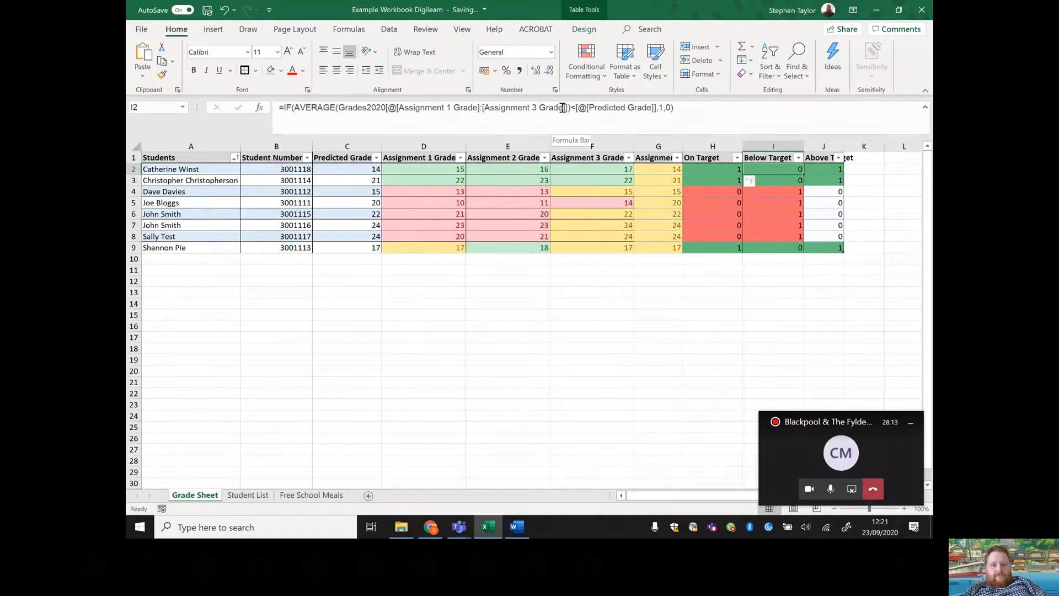
pyautogui.moveTo(564, 107); pyautogui.dragTo(530, 108)
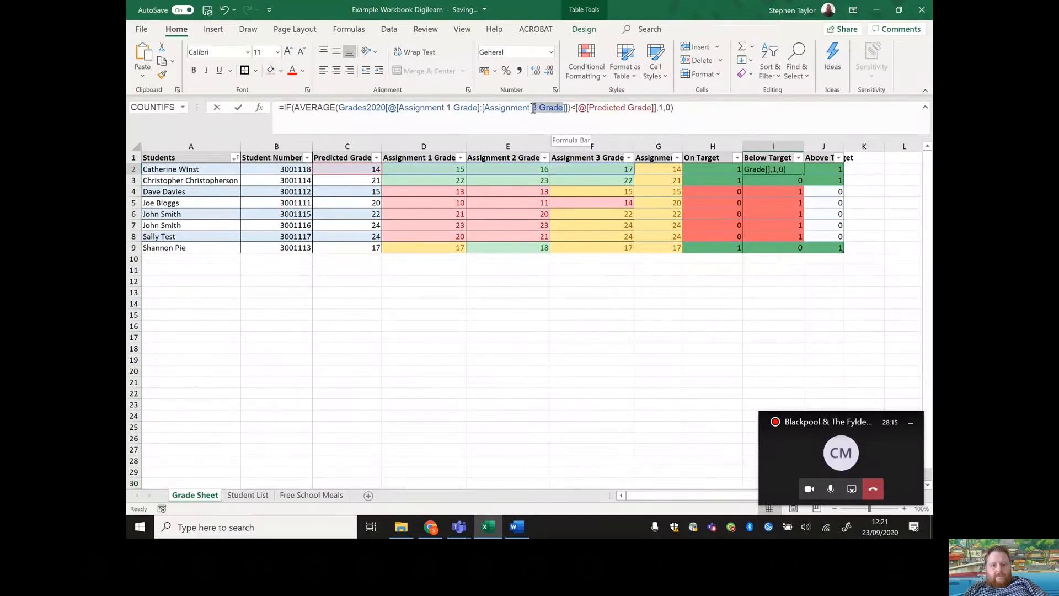
pyautogui.write('Grade')
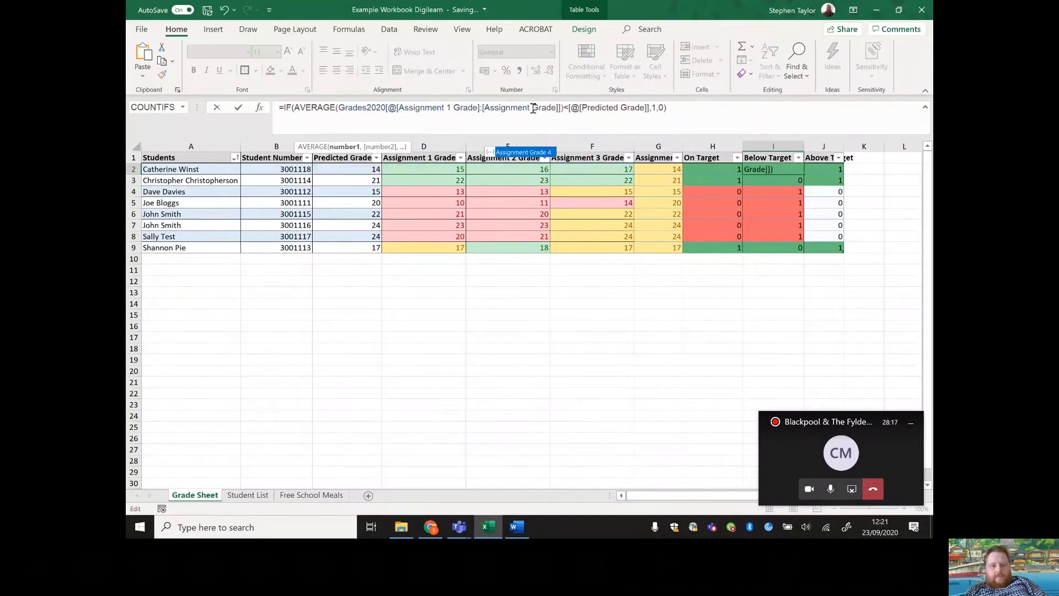
pyautogui.write(' 4')
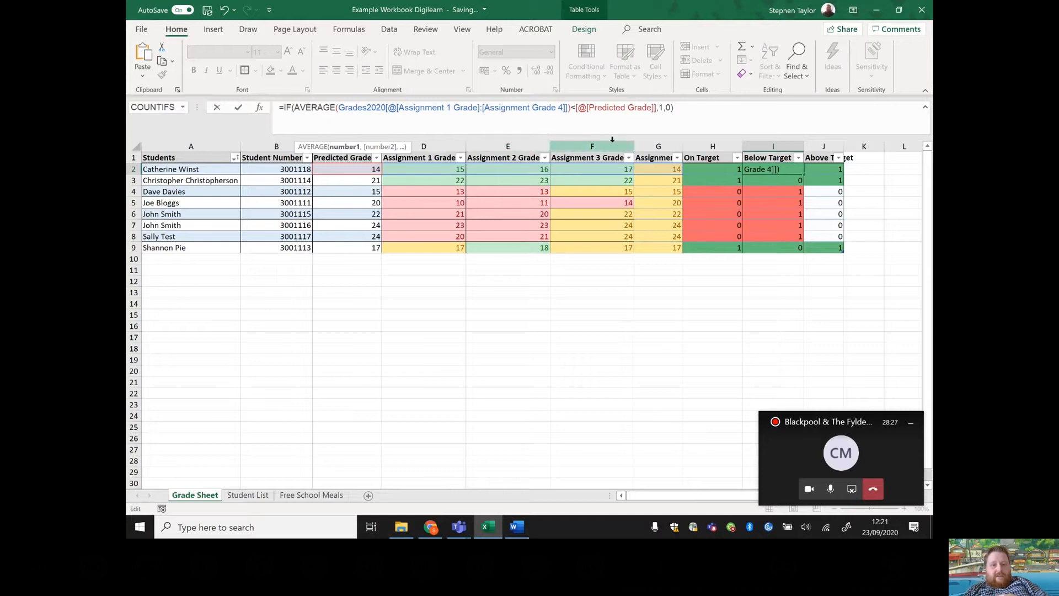
pyautogui.click(808, 169)
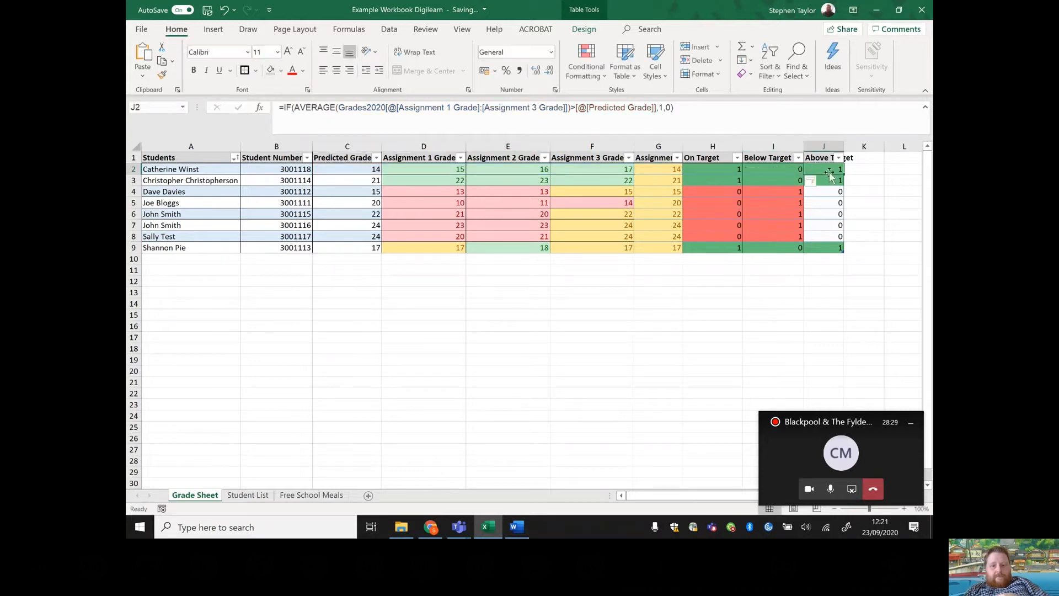
# Change J2's Above Target formula so the range ends at [Assignment Grade 4].
pyautogui.click(560, 109)
pyautogui.press('BackSpace')
pyautogui.press('BackSpace')
pyautogui.press('BackSpace')
pyautogui.press('BackSpace')
pyautogui.press('BackSpace')
pyautogui.press('BackSpace')
pyautogui.press('BackSpace')
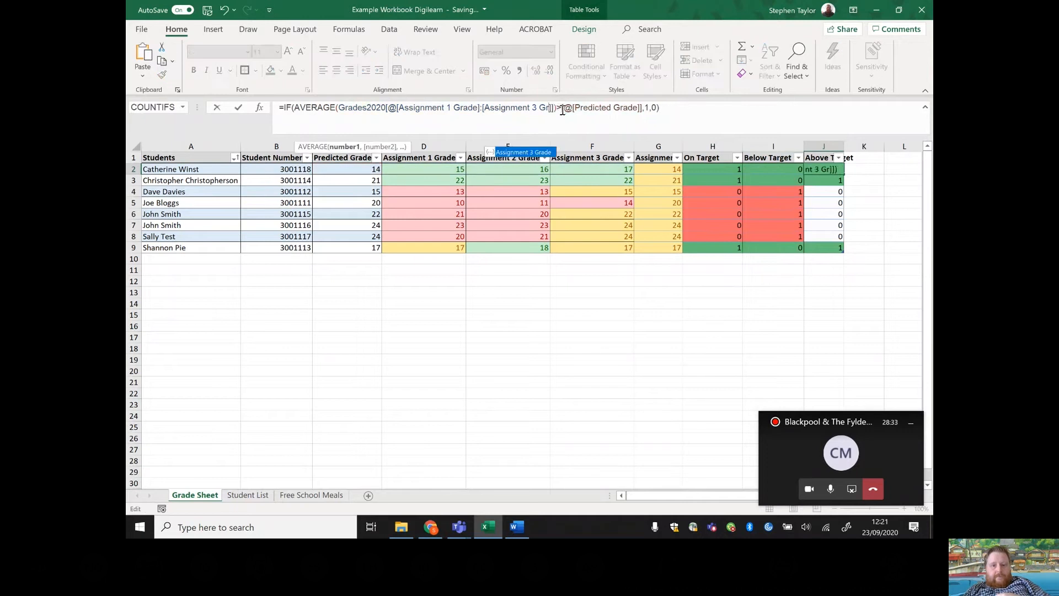
pyautogui.write('Grade 4')
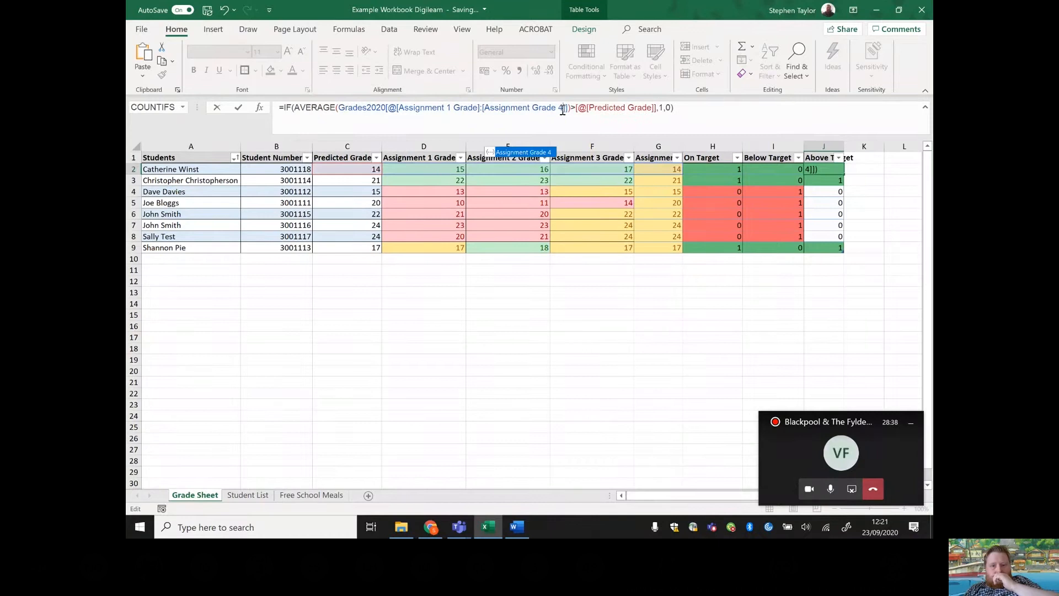
pyautogui.press('Return')
# Check the calculated column AutoCorrect Options and the updated On Target formula.
pyautogui.click(854, 182)
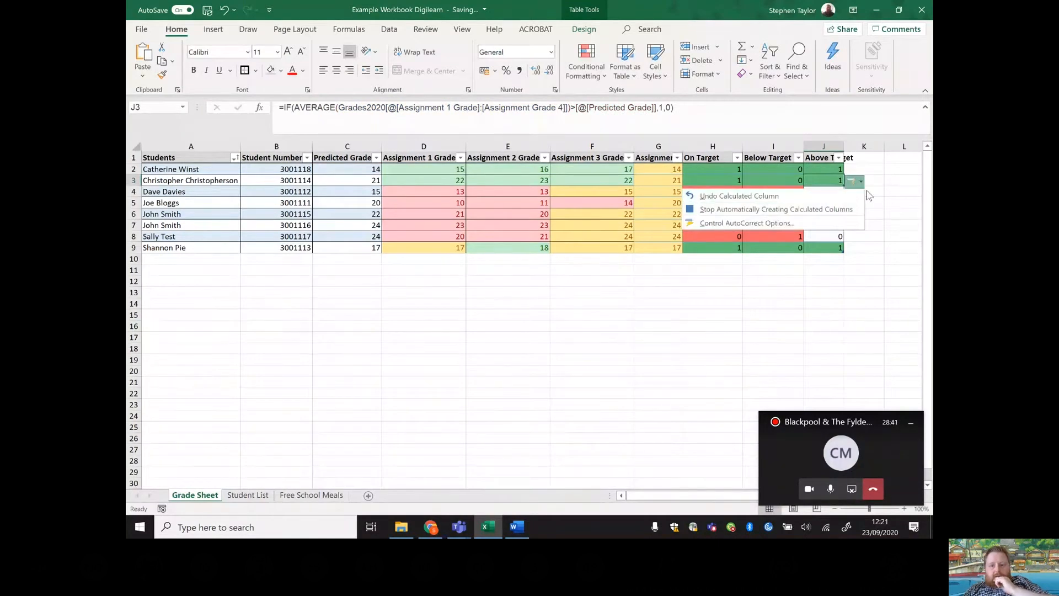
pyautogui.moveTo(893, 196); pyautogui.dragTo(849, 214)
pyautogui.click(848, 215)
pyautogui.click(733, 169)
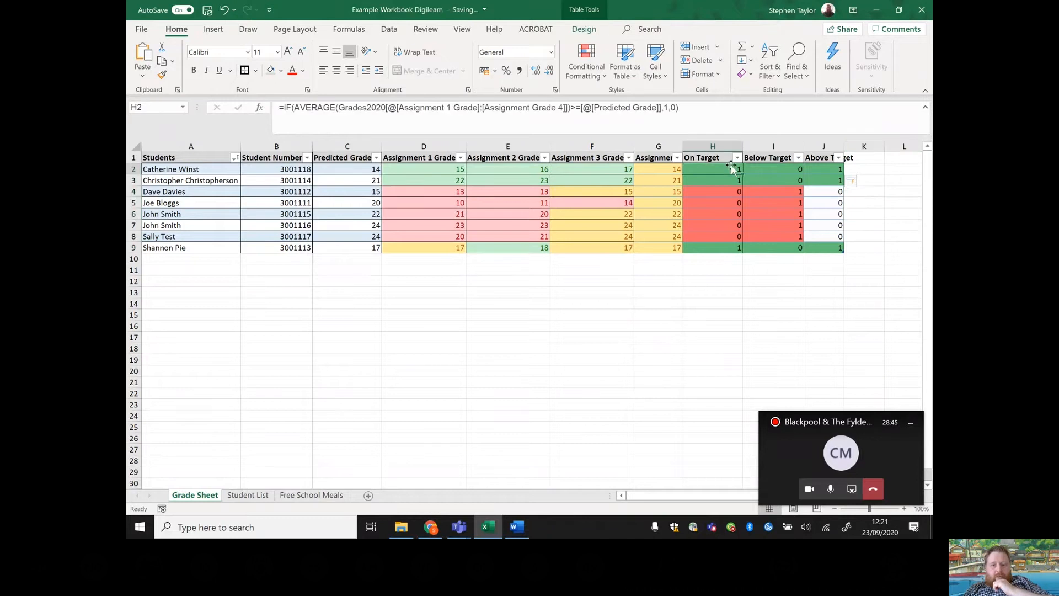
pyautogui.click(857, 183)
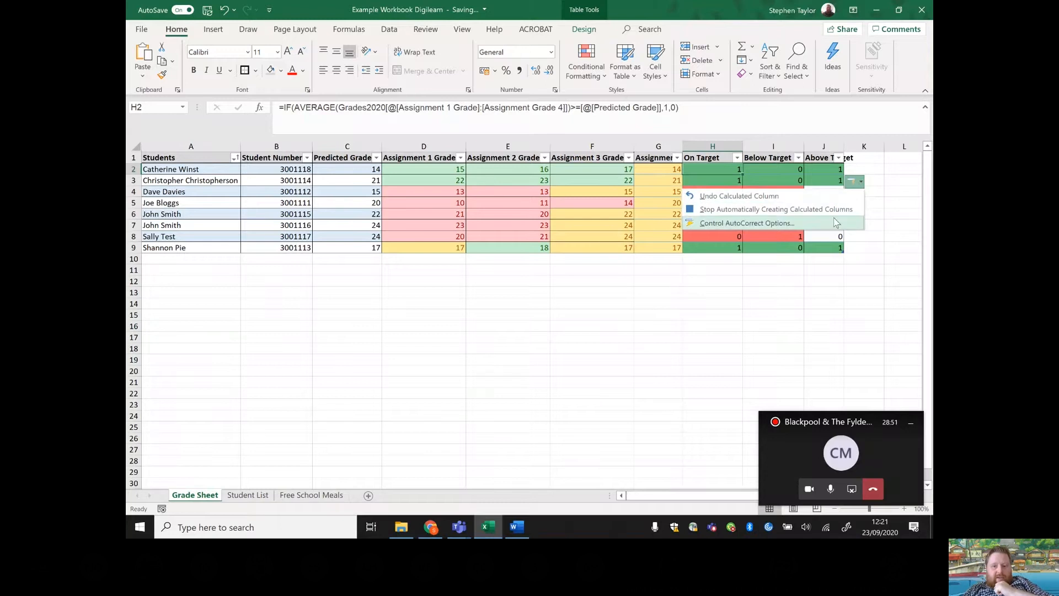
pyautogui.click(888, 195)
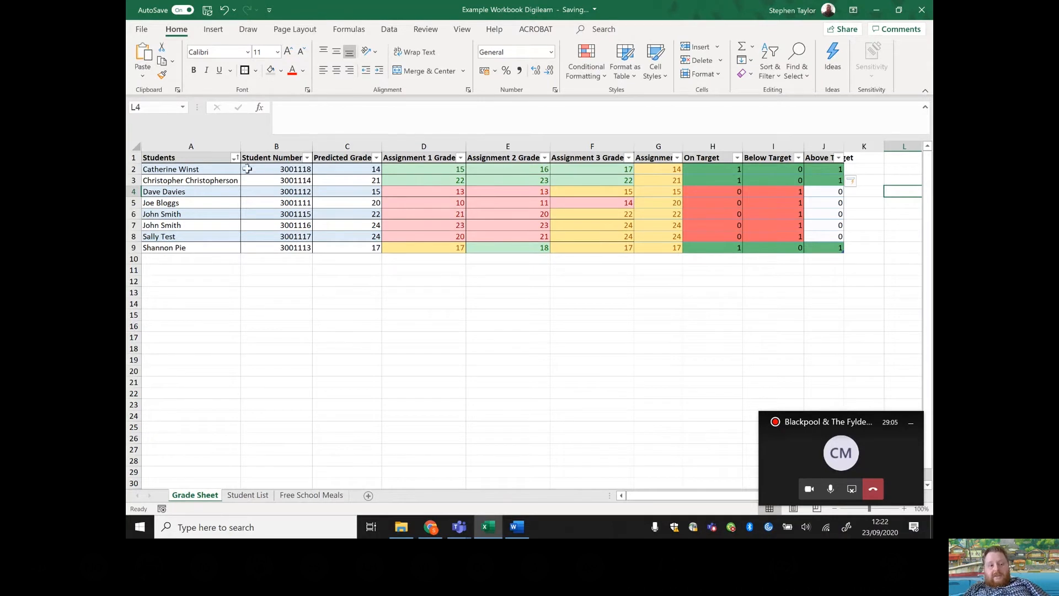
pyautogui.click(272, 172)
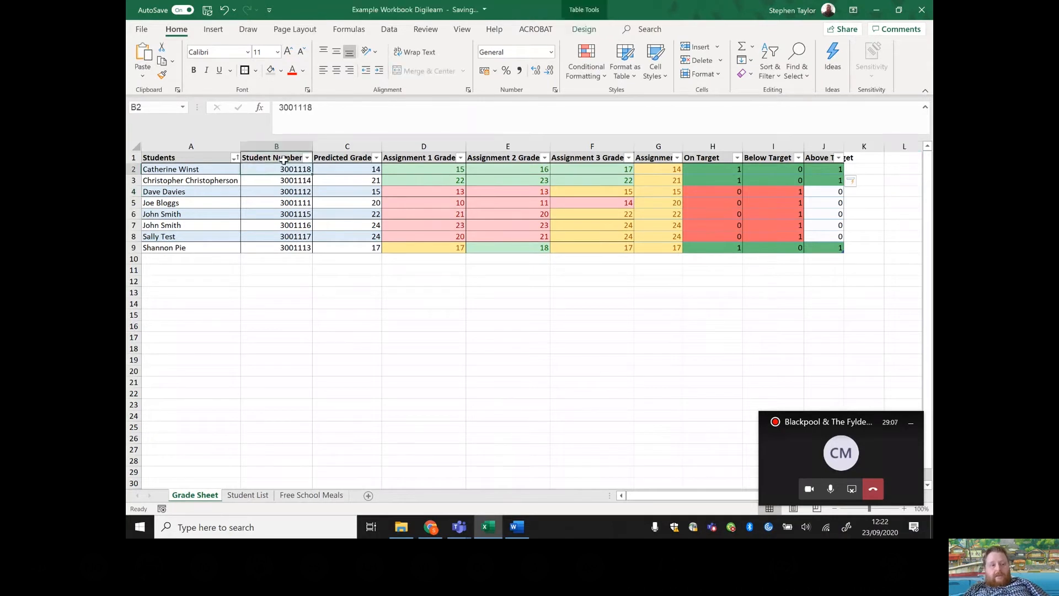
pyautogui.click(345, 160)
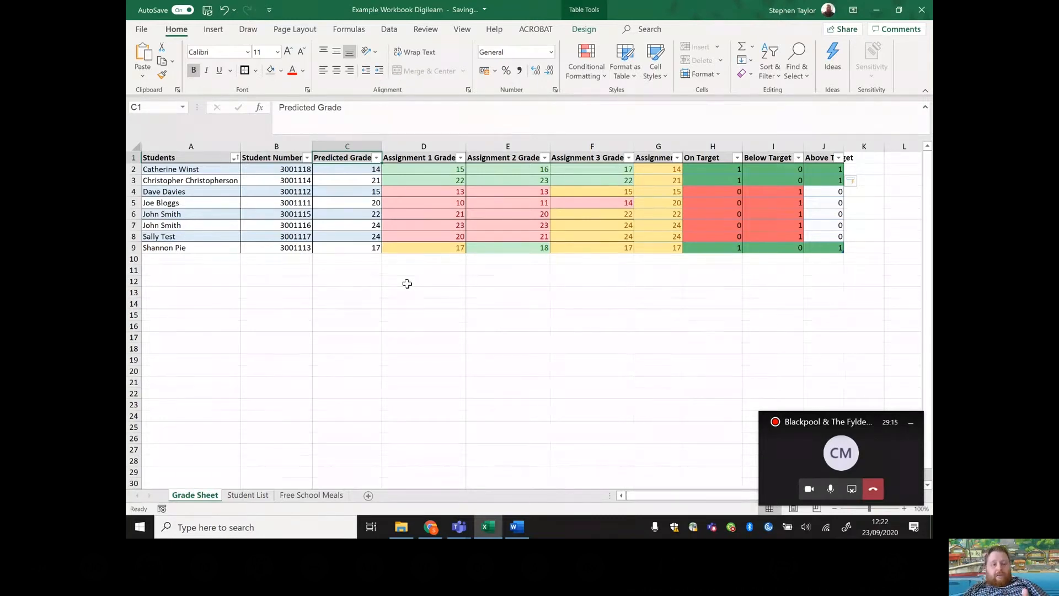
pyautogui.click(294, 171)
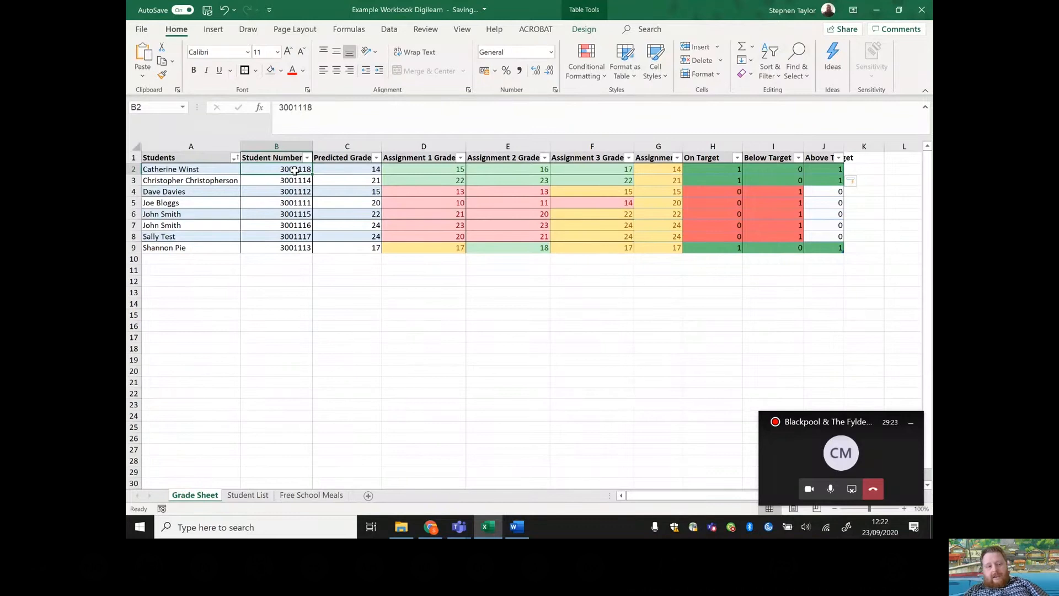
pyautogui.click(181, 170)
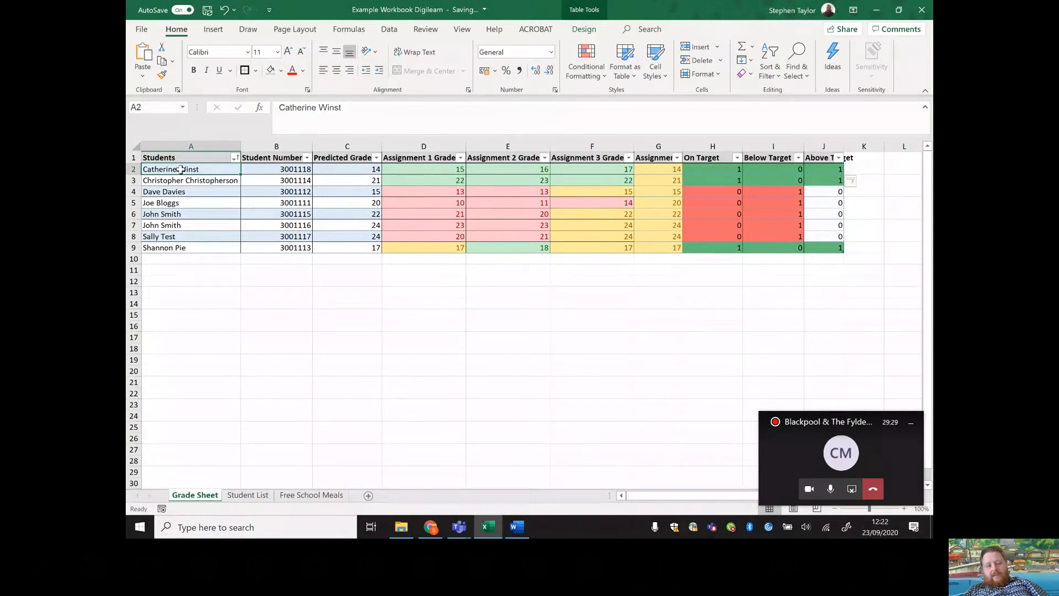
# Insert a new table column before Predicted Grade and name it Email.
pyautogui.click(336, 160)
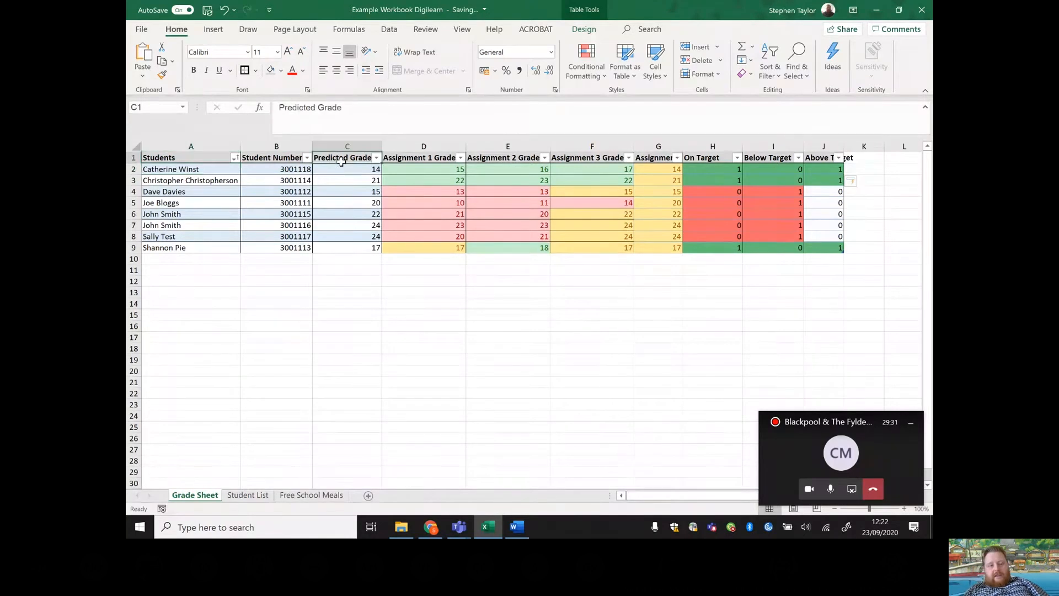
pyautogui.rightClick(343, 161)
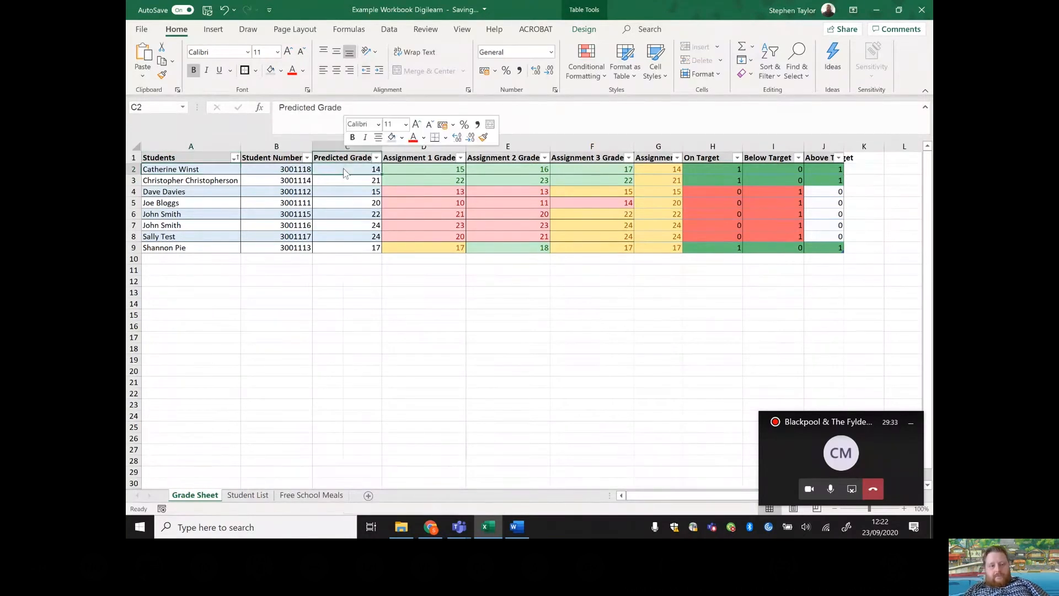
pyautogui.moveTo(440, 298)
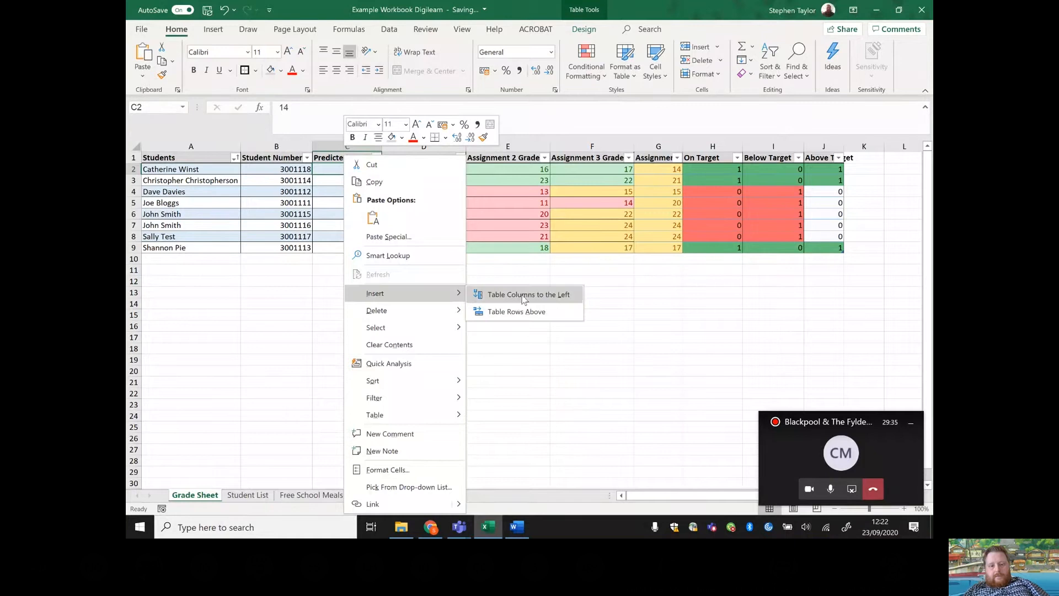
pyautogui.click(502, 293)
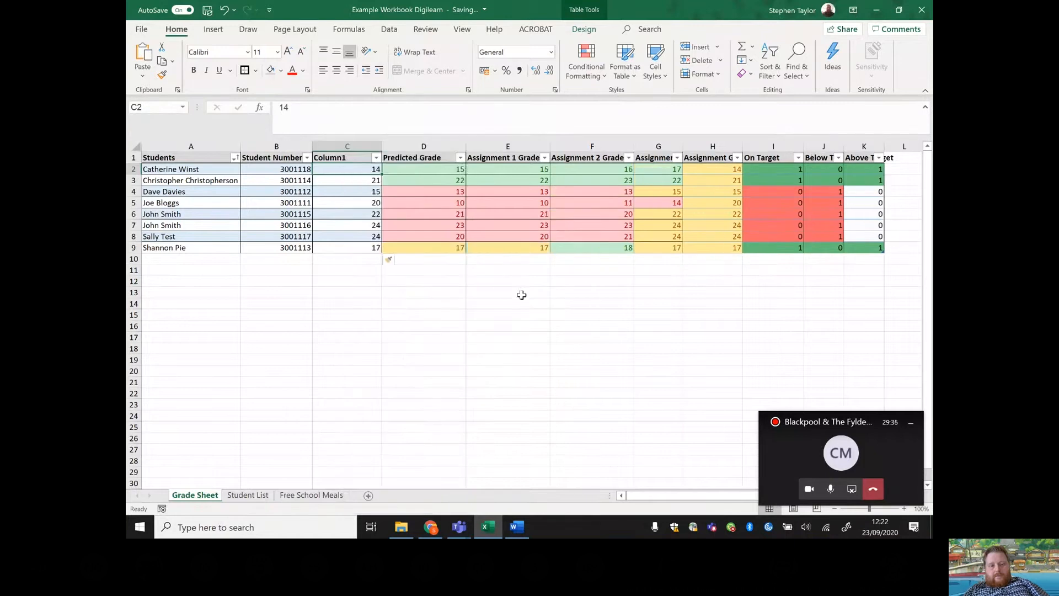
pyautogui.click(343, 159)
pyautogui.write('Emails')
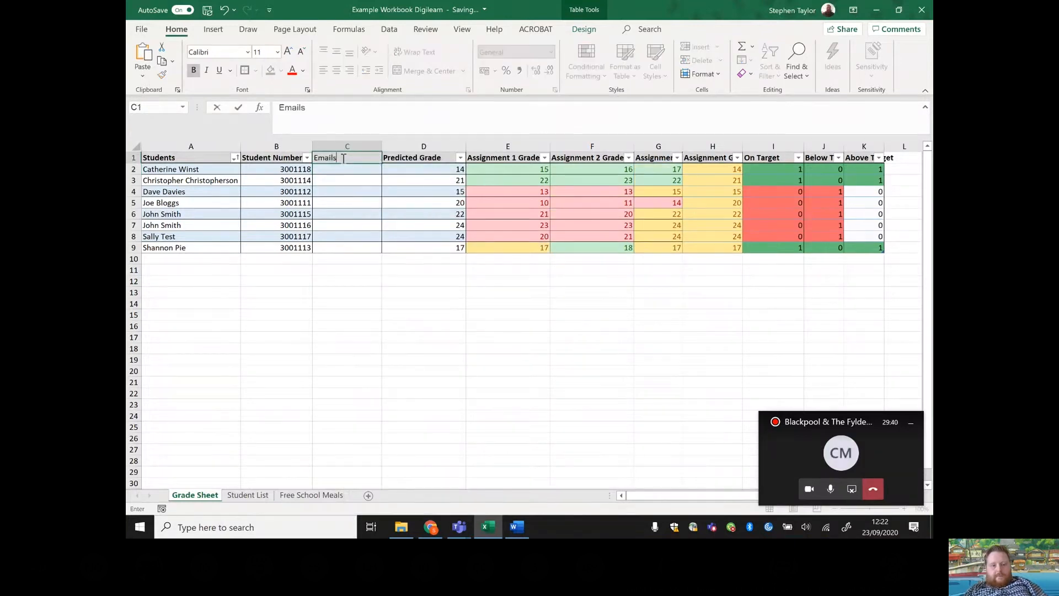
pyautogui.press('Return')
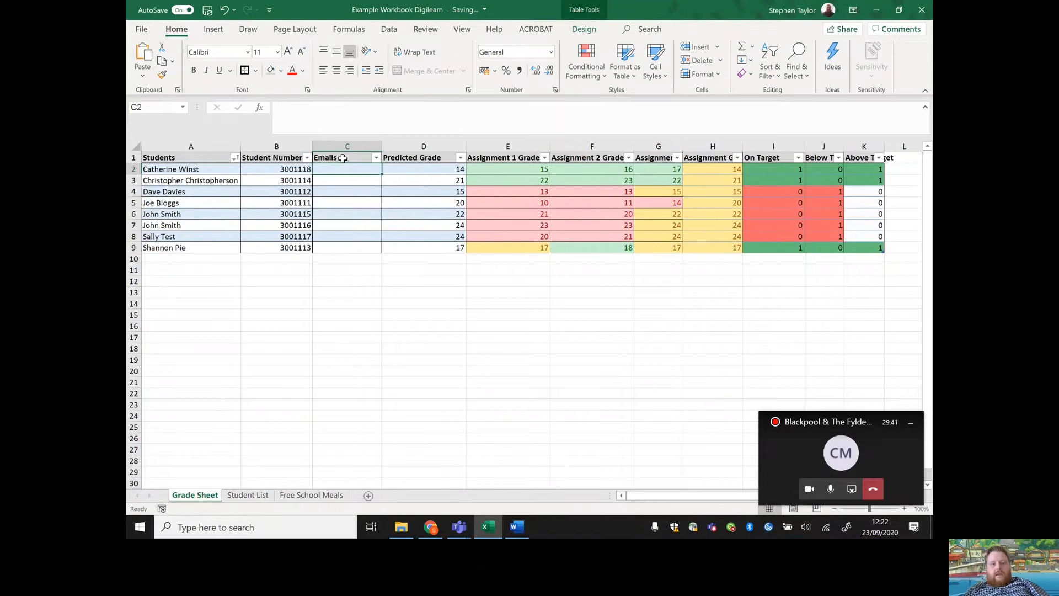
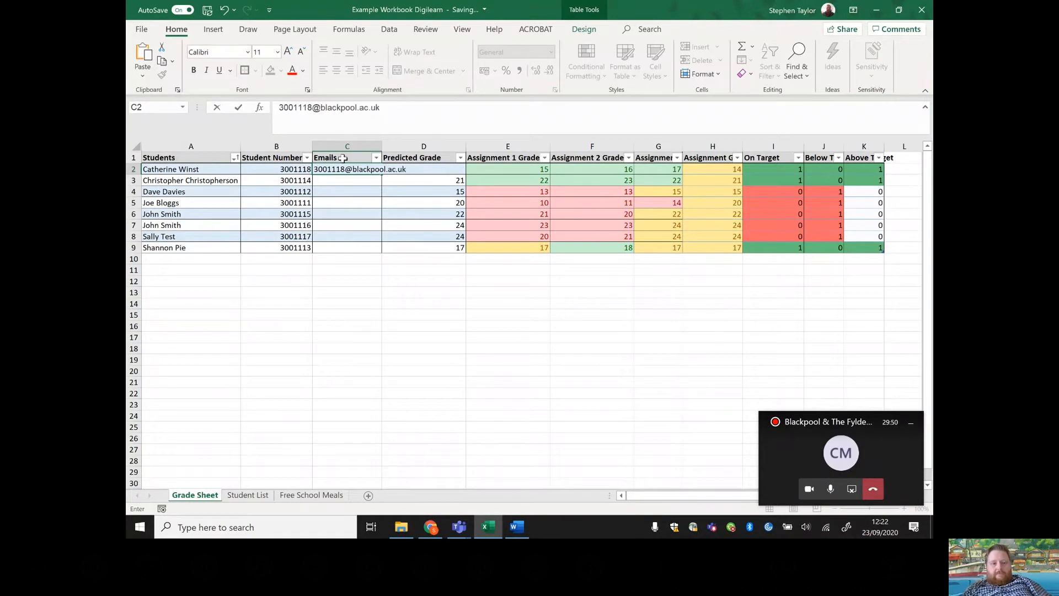
# Enter two student-number-based blackpool.ac.uk addresses so Flash Fill completes the Email column.
pyautogui.press('Return')
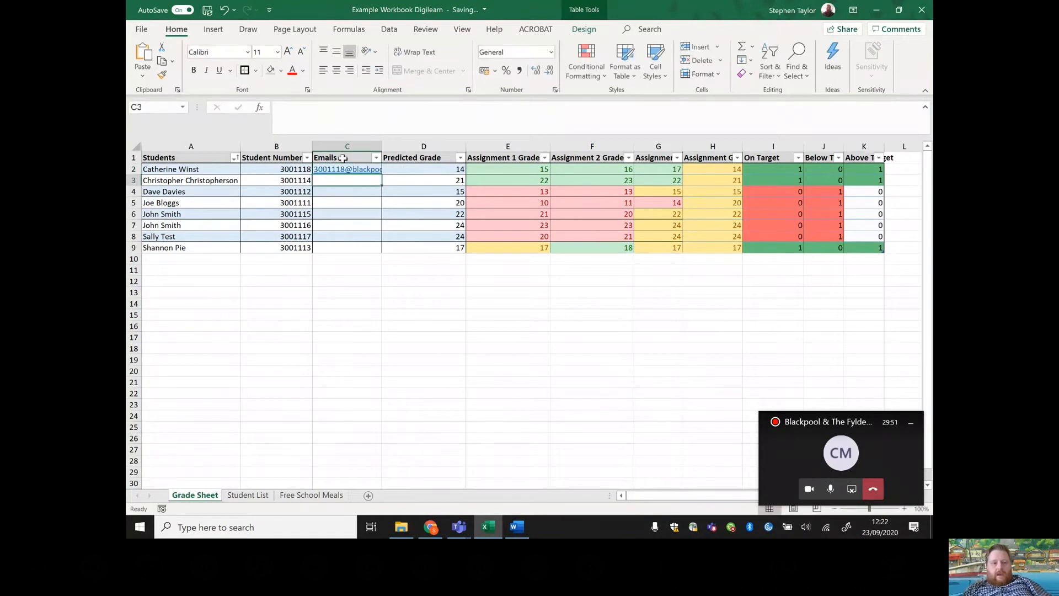
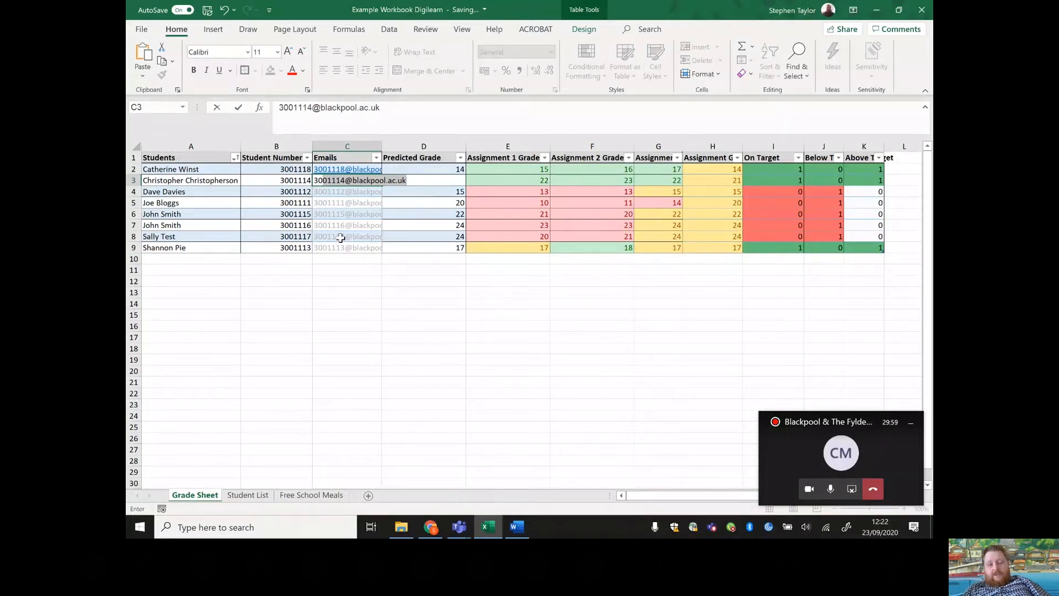
pyautogui.press('Return')
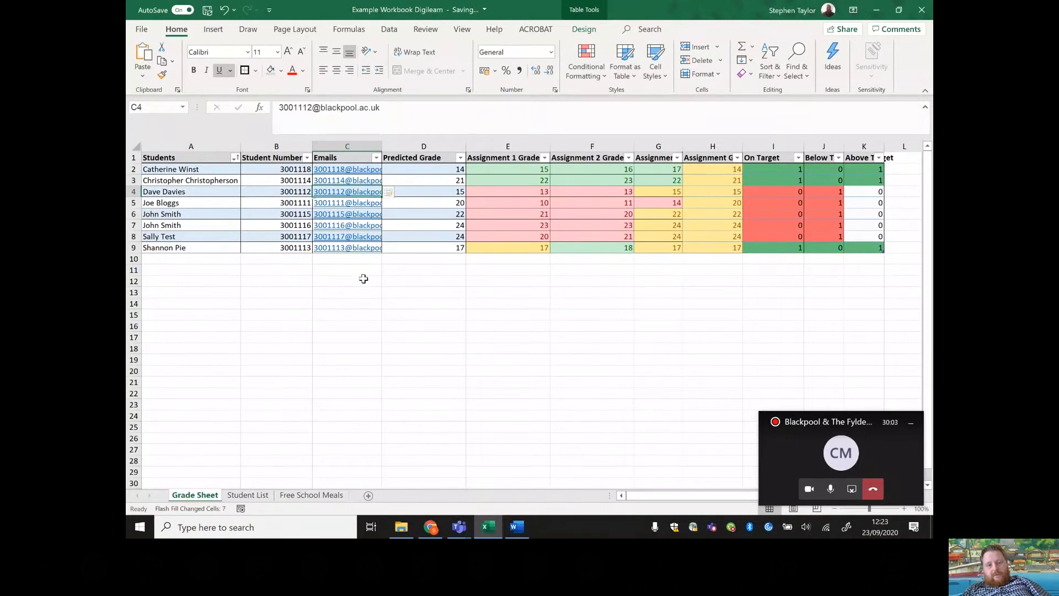
pyautogui.click(255, 171)
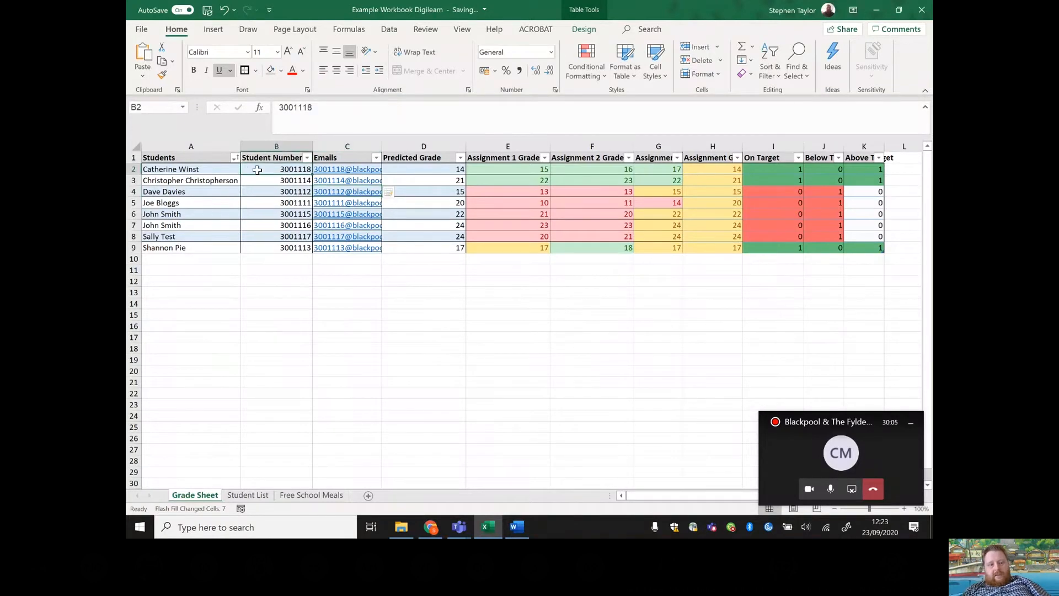
# Insert an empty table column to the left of the student number column.
pyautogui.rightClick(258, 172)
pyautogui.moveTo(353, 294)
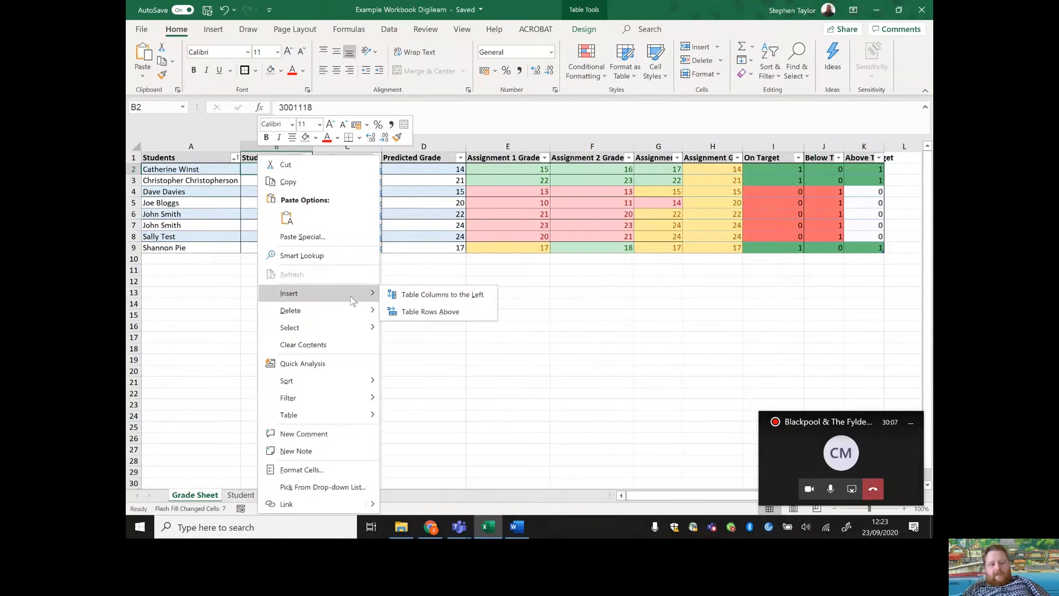
pyautogui.click(444, 295)
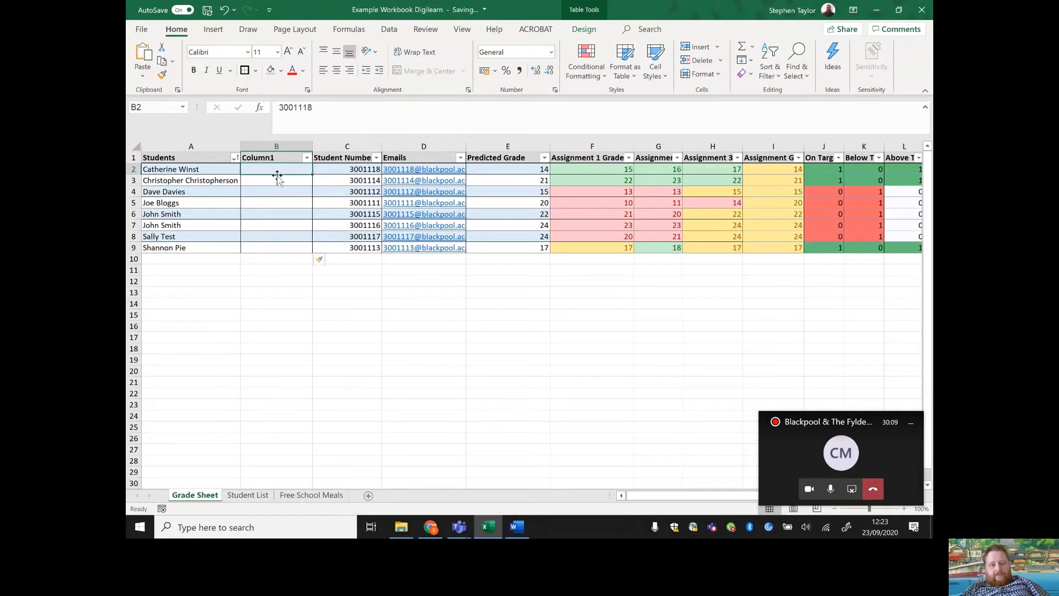
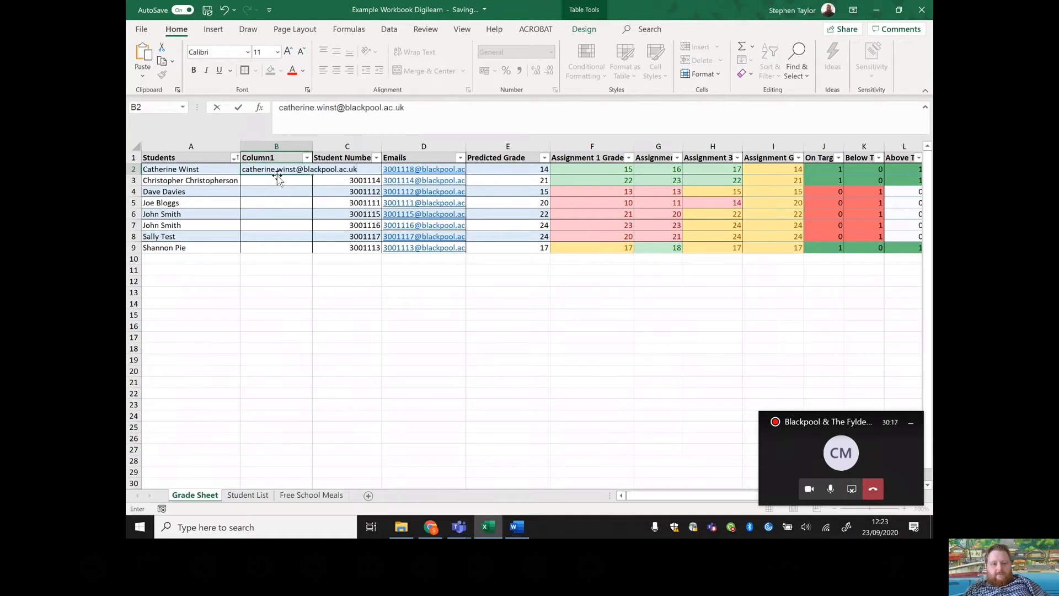
# Enter the first student's name-based blackpool.ac.uk email and accept Flash Fill for the rest.
pyautogui.press('Return')
pyautogui.write('chris')
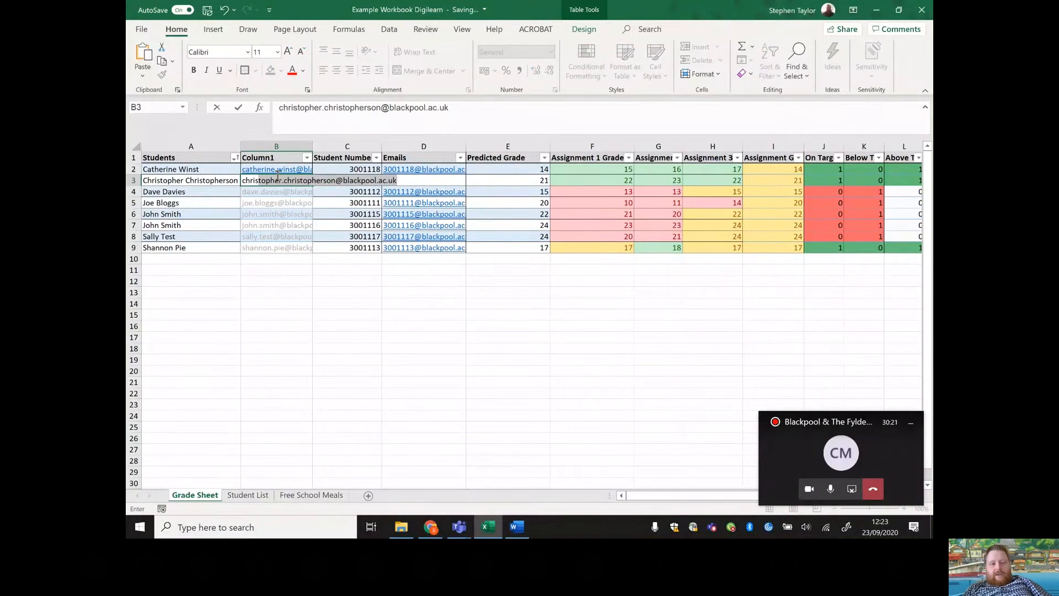
pyautogui.press('Return')
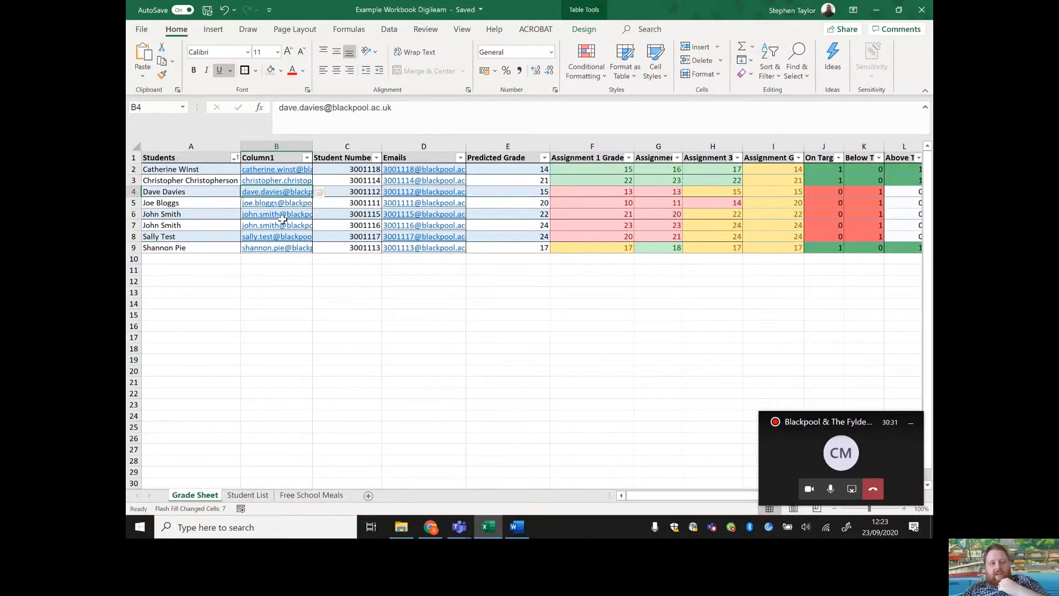
pyautogui.click(227, 214)
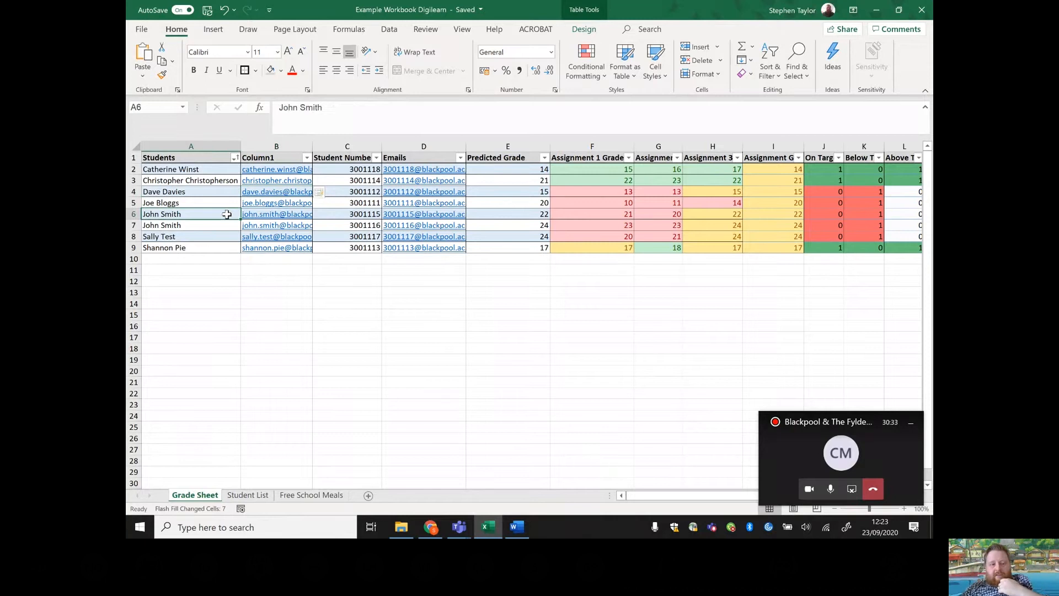
# Step through the generated email cells and column headings to verify them, ending at A1.
pyautogui.press('Down')
pyautogui.press('Right')
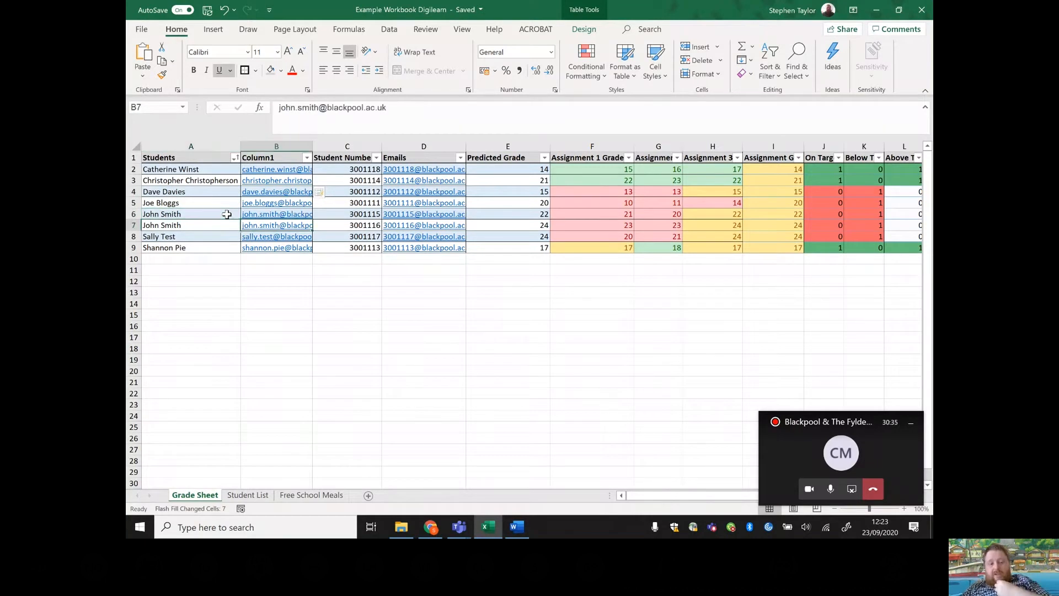
pyautogui.press('Left')
pyautogui.press('Up')
pyautogui.press('Right')
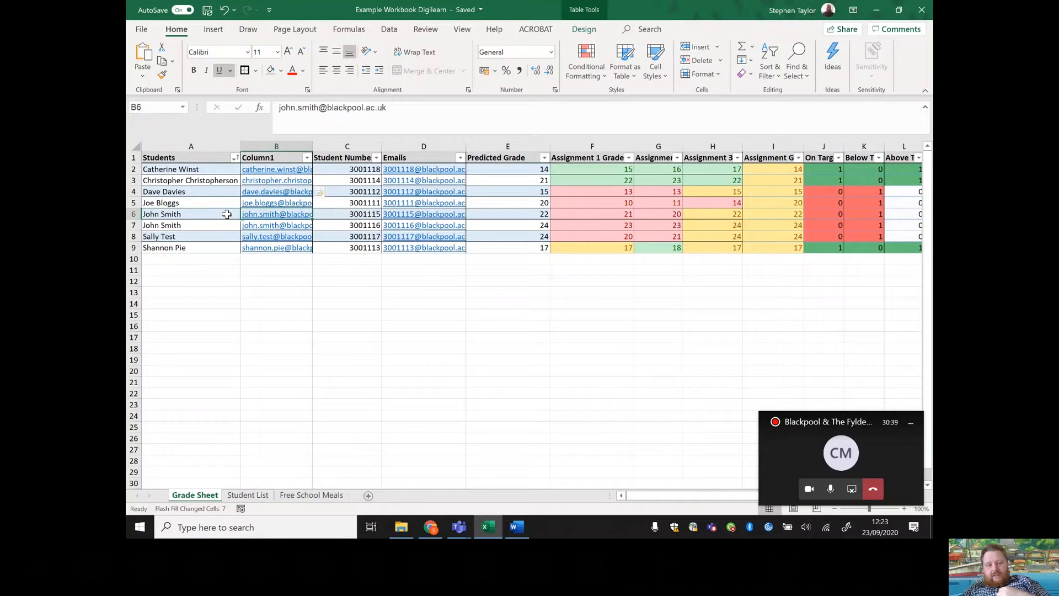
pyautogui.press('Down')
pyautogui.press('Up')
pyautogui.press('Down')
pyautogui.press('Up')
pyautogui.press('Down')
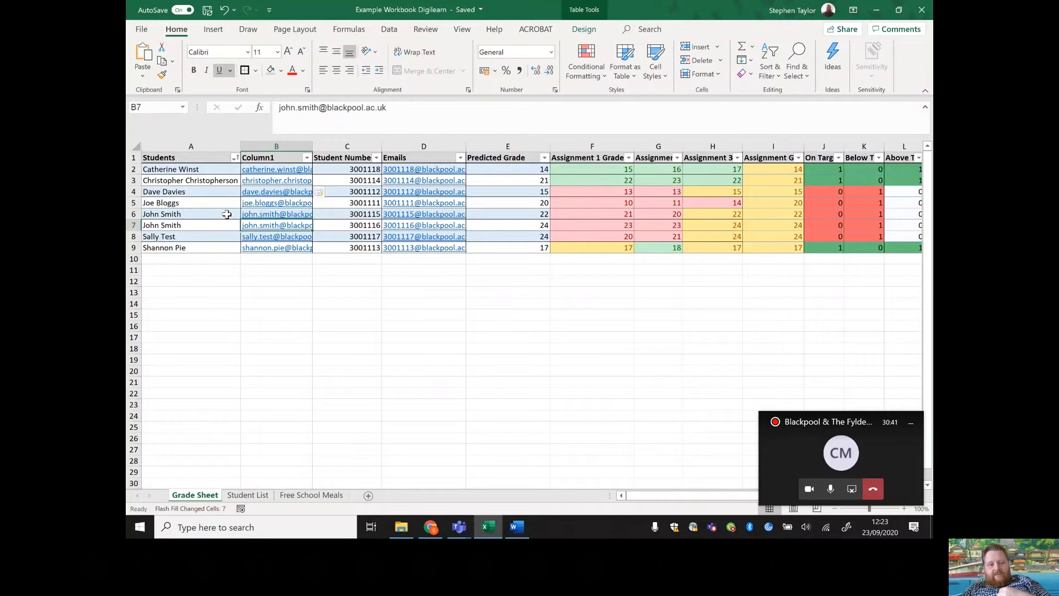
pyautogui.press('Up')
pyautogui.press('Down')
pyautogui.press('Up')
pyautogui.press('Up')
pyautogui.press('Up')
pyautogui.press('Up')
pyautogui.press('Up')
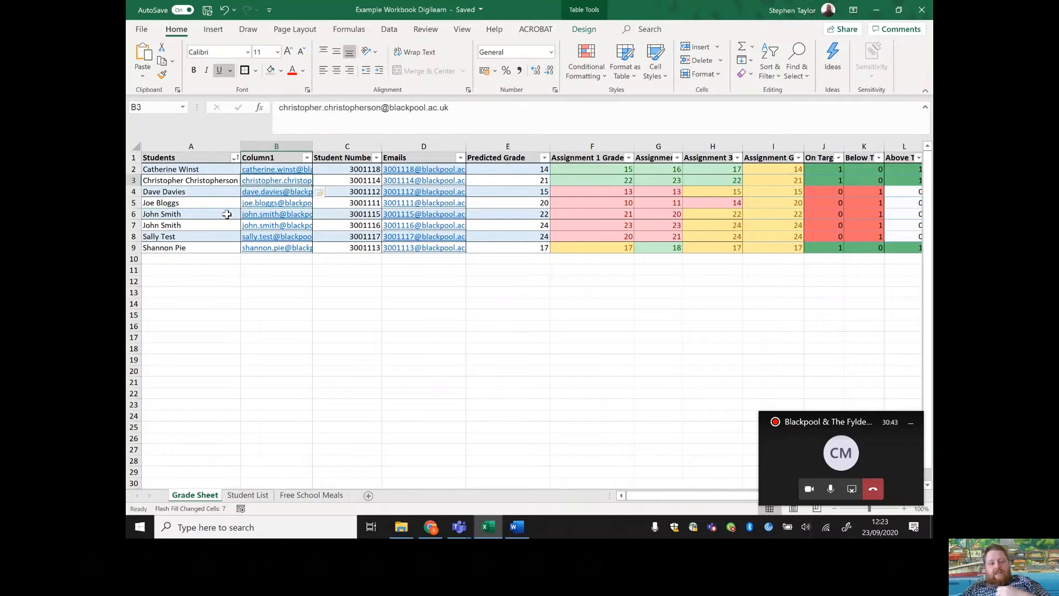
pyautogui.press('Down')
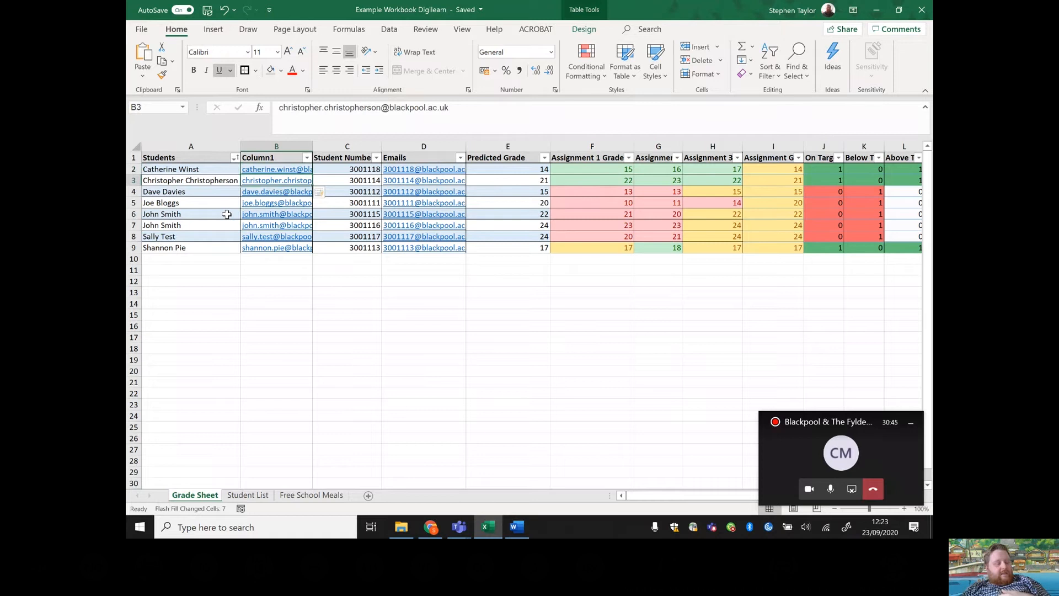
pyautogui.press('Down')
pyautogui.press('Down')
pyautogui.press('Down')
pyautogui.press('Down')
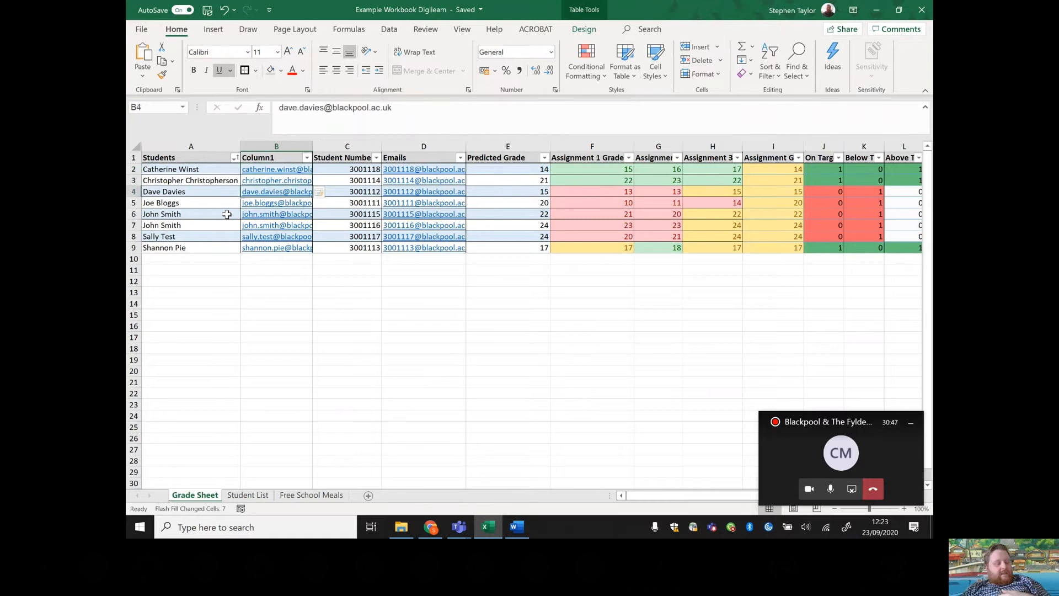
pyautogui.press('Down')
pyautogui.press('Down')
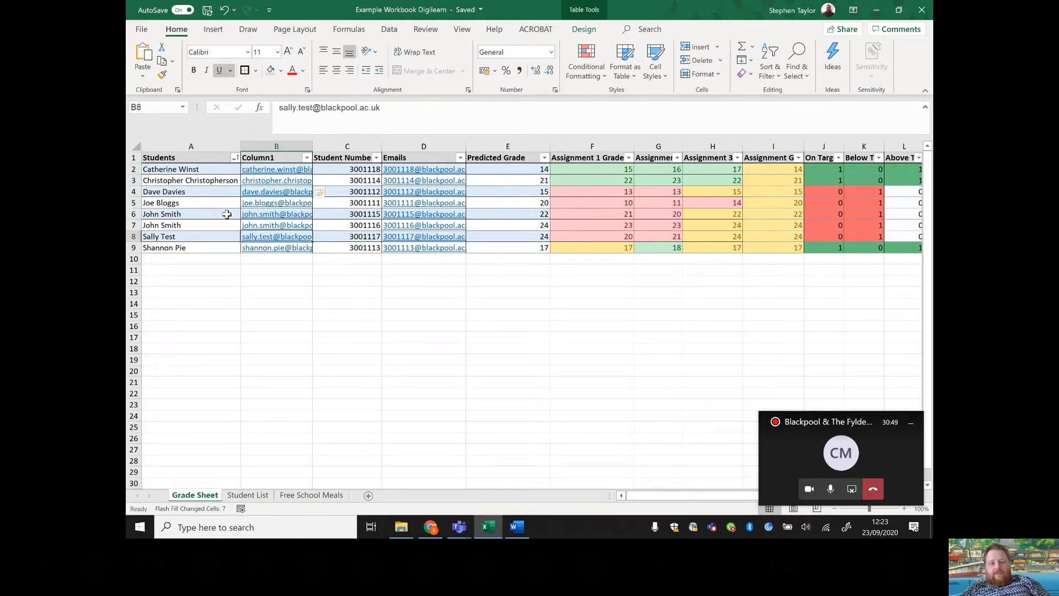
pyautogui.press('Up')
pyautogui.press('Up')
pyautogui.press('Up')
pyautogui.press('Up')
pyautogui.press('Up')
pyautogui.press('Up')
pyautogui.press('Up')
pyautogui.press('Up')
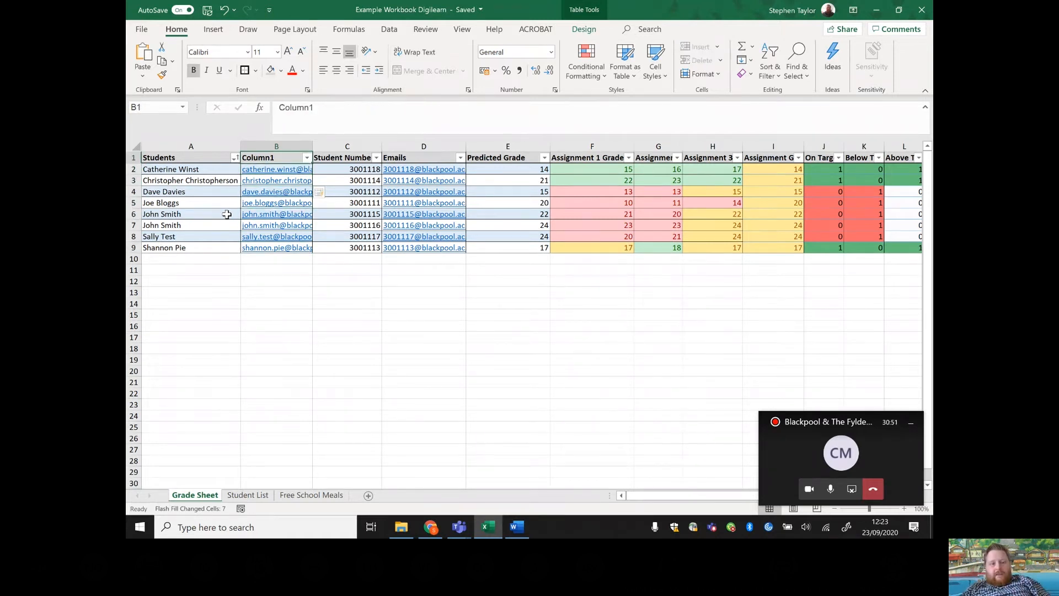
pyautogui.press('Left')
pyautogui.press('Right')
pyautogui.press('Right')
pyautogui.press('Right')
pyautogui.press('Right')
pyautogui.press('Right')
pyautogui.press('Right')
pyautogui.press('Right')
pyautogui.press('Right')
pyautogui.press('Right')
pyautogui.press('Right')
pyautogui.press('Right')
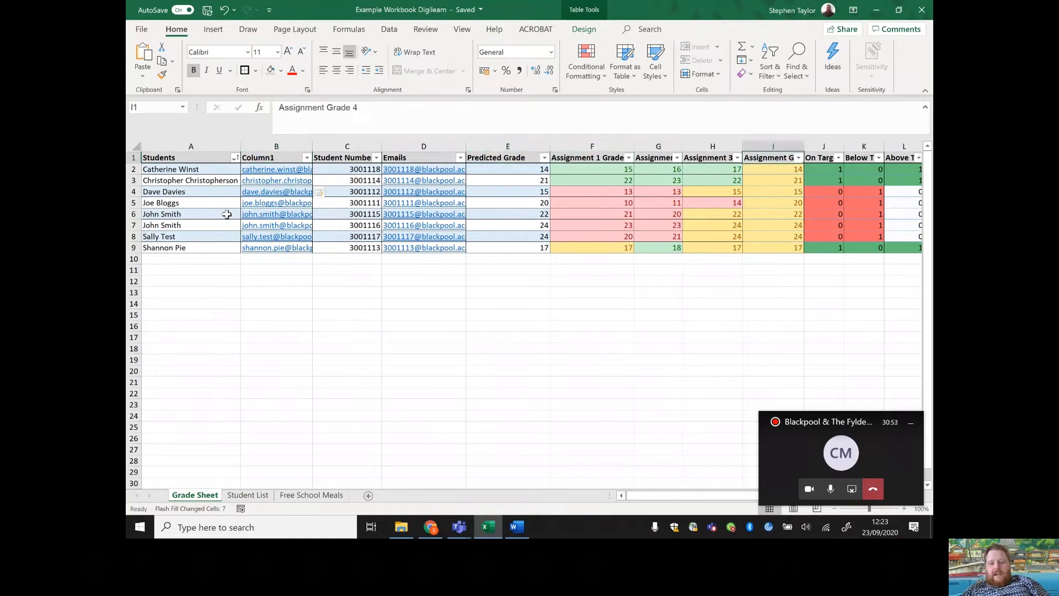
pyautogui.press('Left')
pyautogui.press('Left')
pyautogui.press('Left')
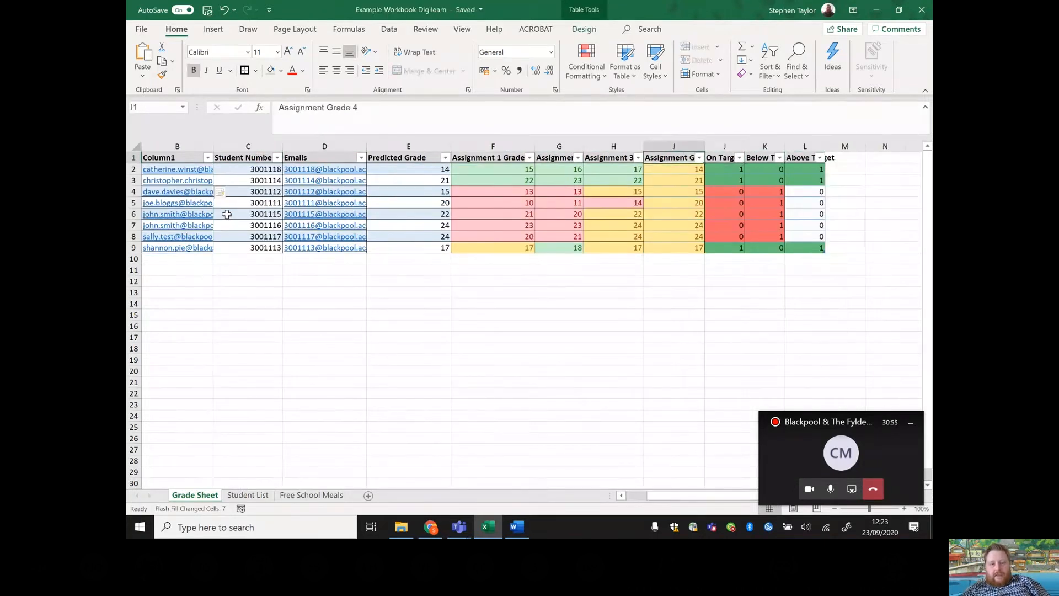
pyautogui.press('Home')
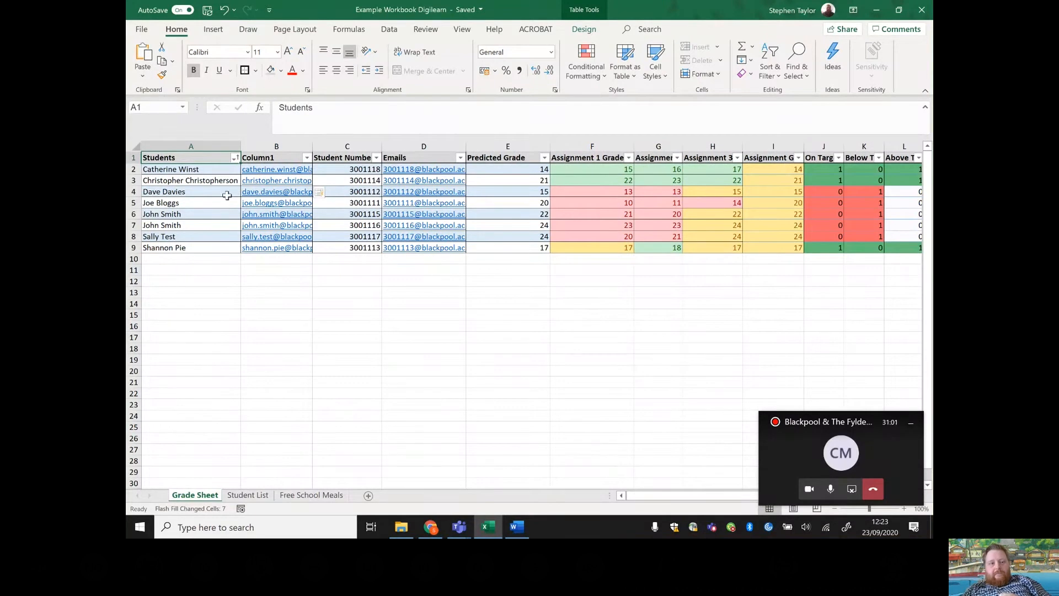
pyautogui.click(212, 31)
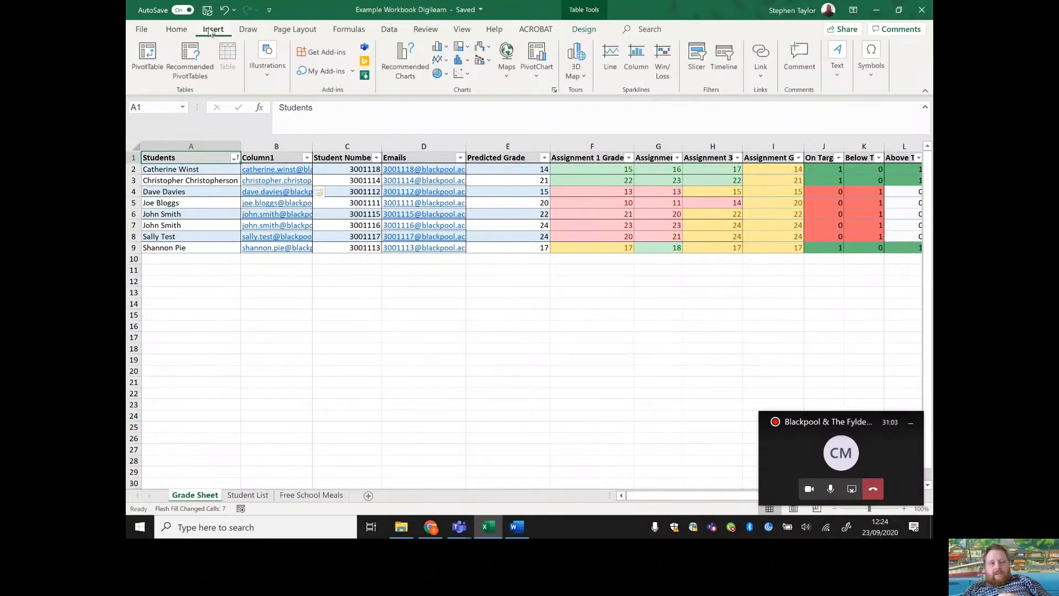
# Preview the Recommended Charts and select the Clustered Bar of Sum of Predicted Grade by Students.
pyautogui.click(411, 60)
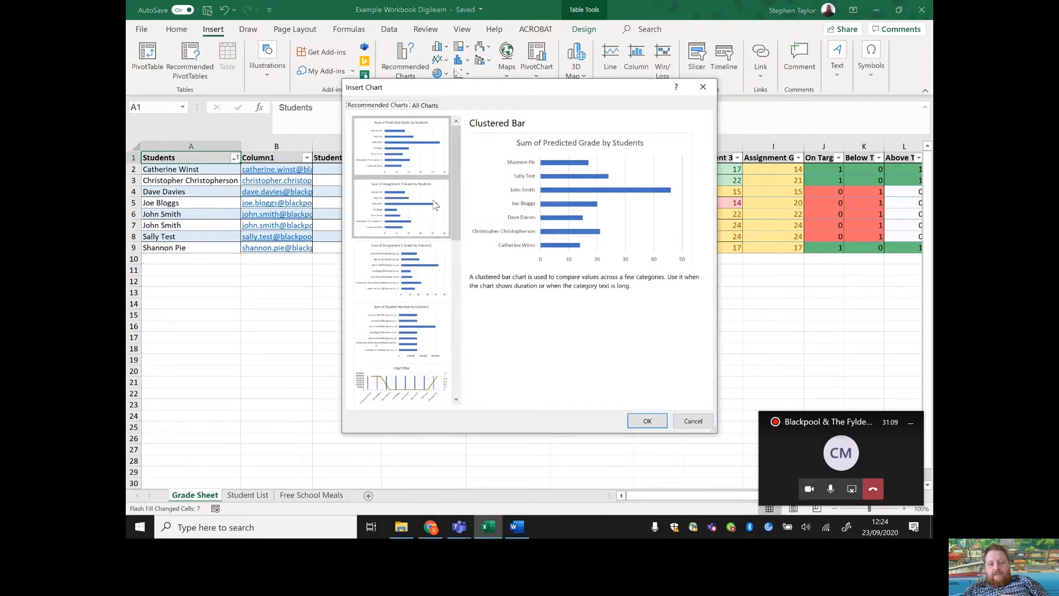
pyautogui.click(415, 211)
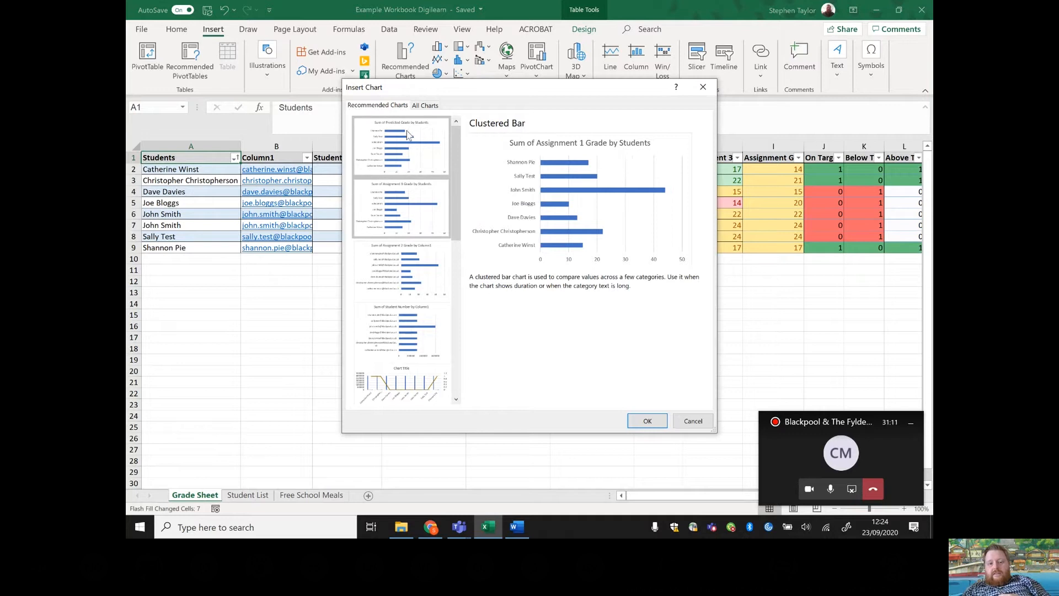
pyautogui.click(422, 261)
pyautogui.click(423, 309)
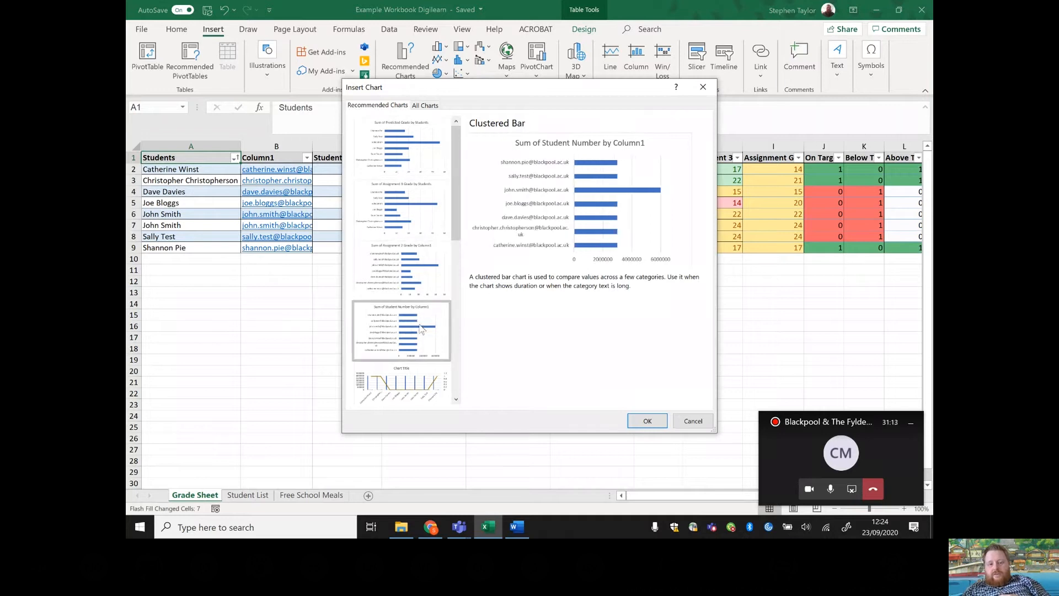
pyautogui.click(422, 386)
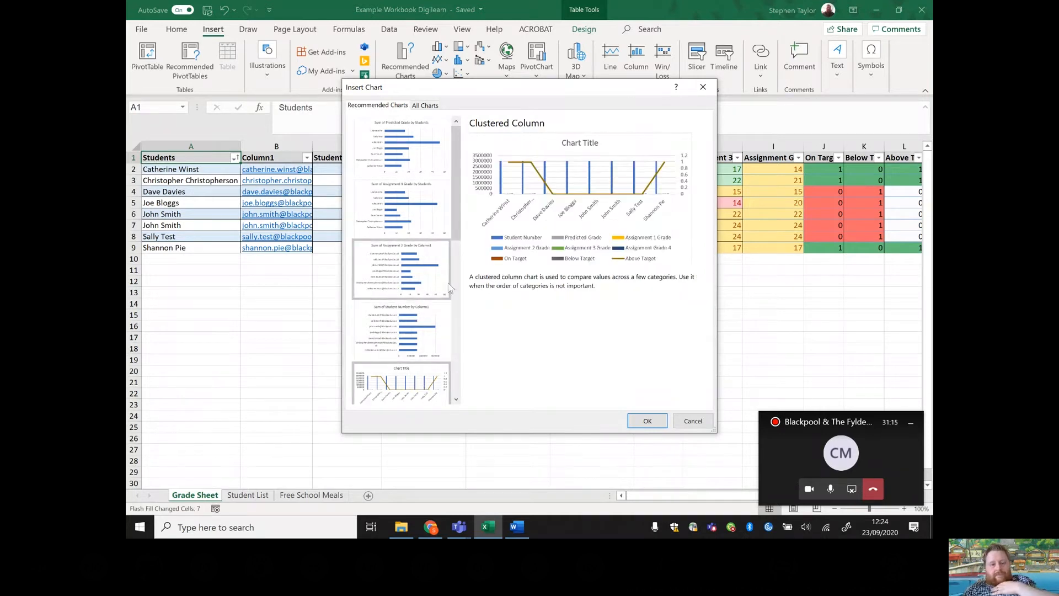
pyautogui.click(410, 155)
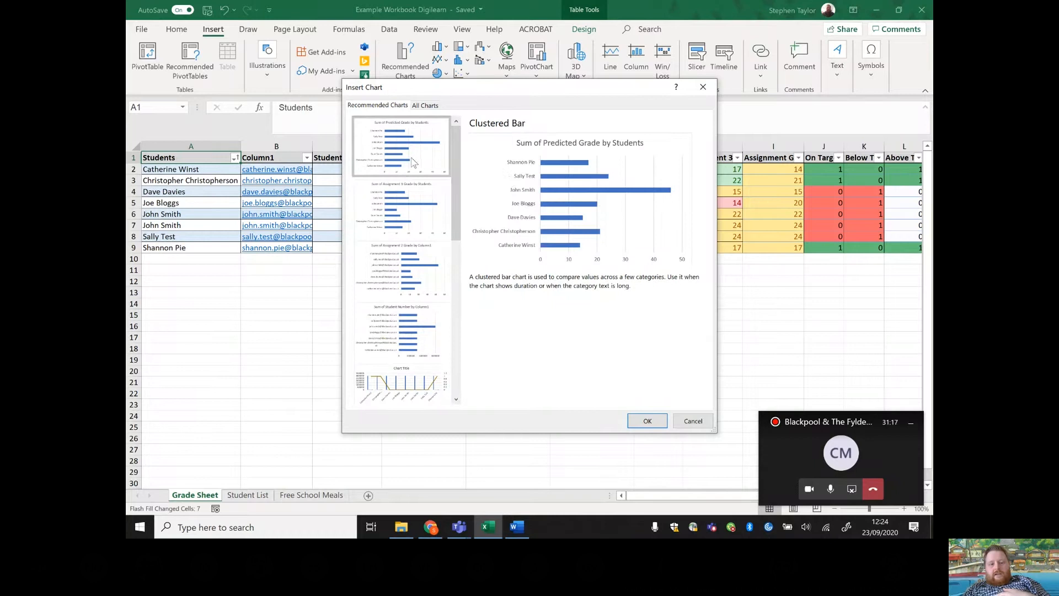
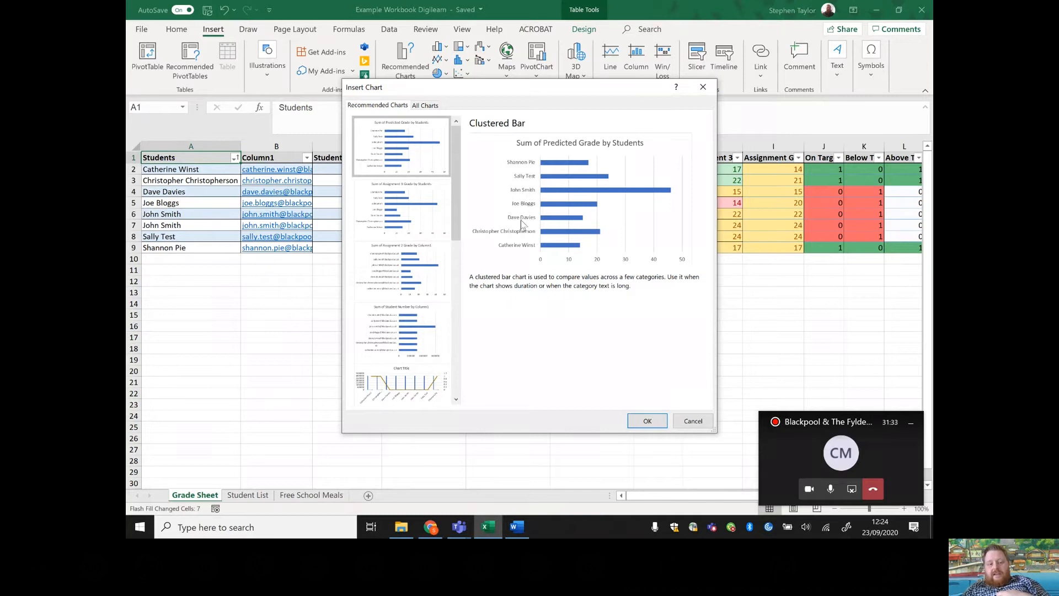
# Insert a Clustered Column chart of the student grade data from the All Charts list.
pyautogui.click(398, 385)
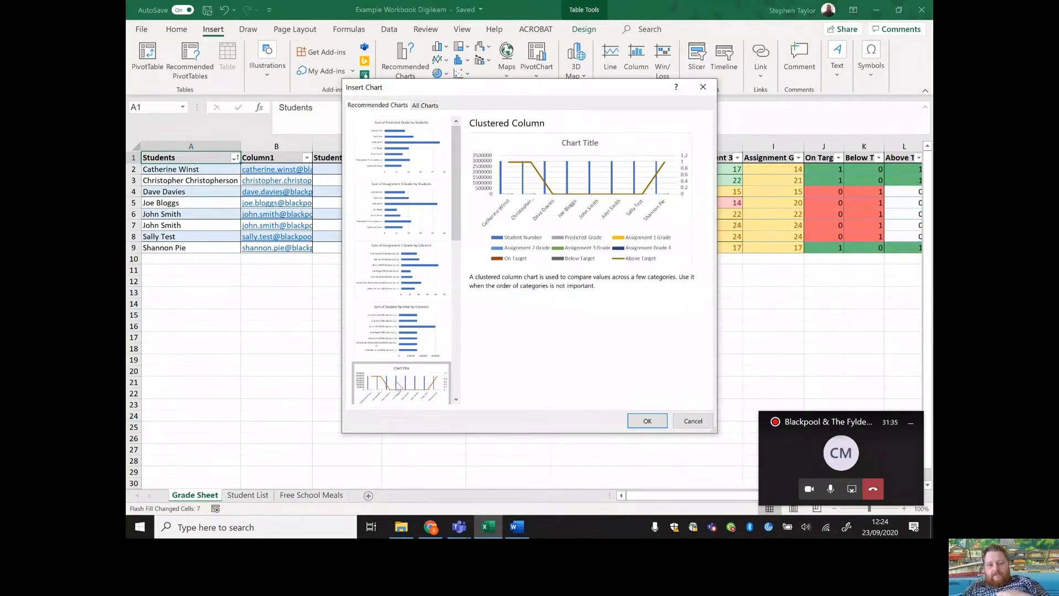
pyautogui.click(427, 106)
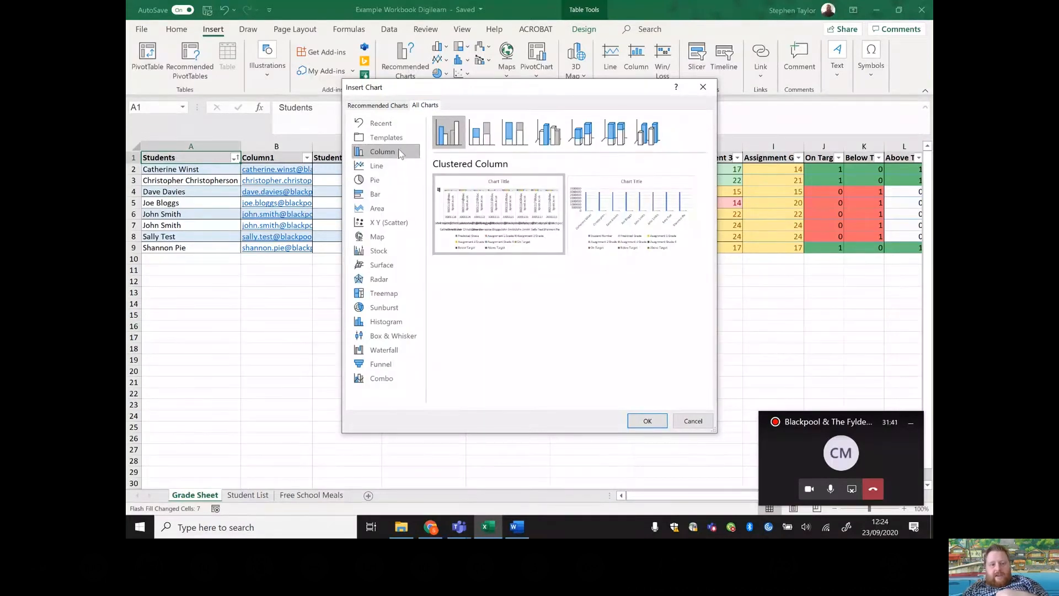
pyautogui.moveTo(622, 192)
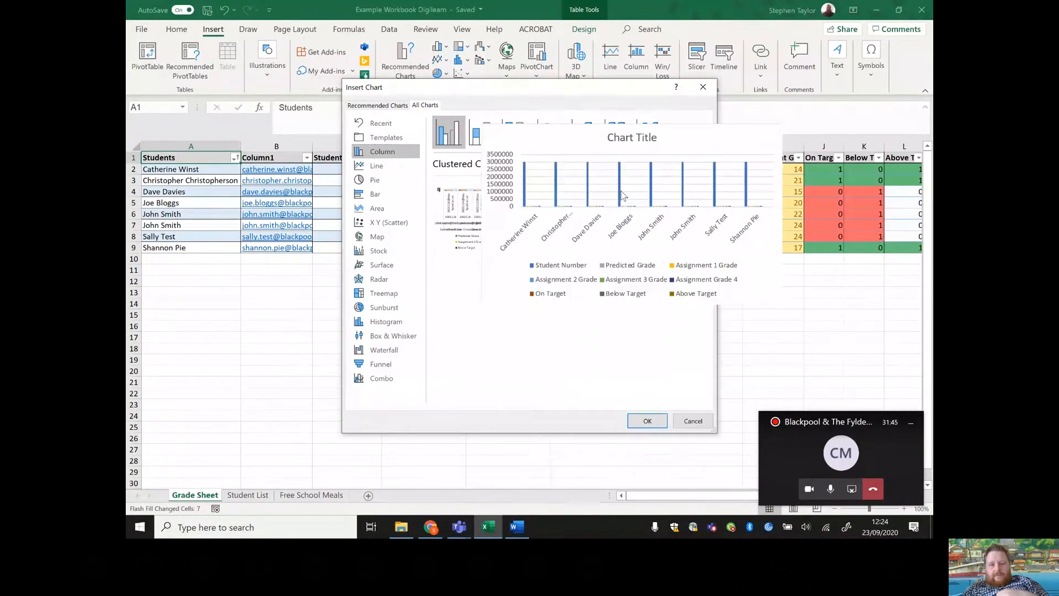
pyautogui.click(647, 420)
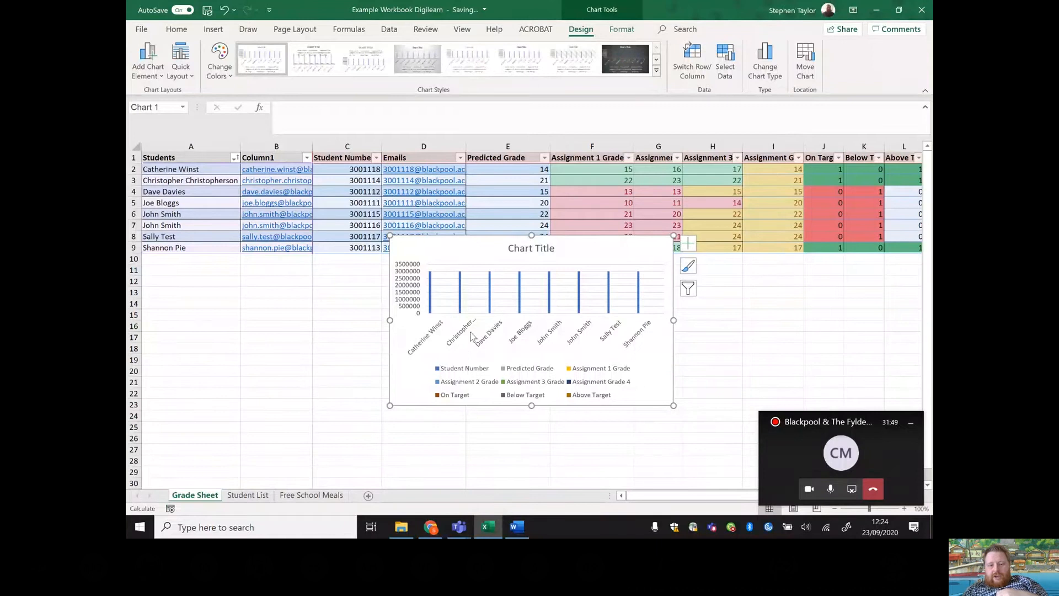
pyautogui.click(635, 328)
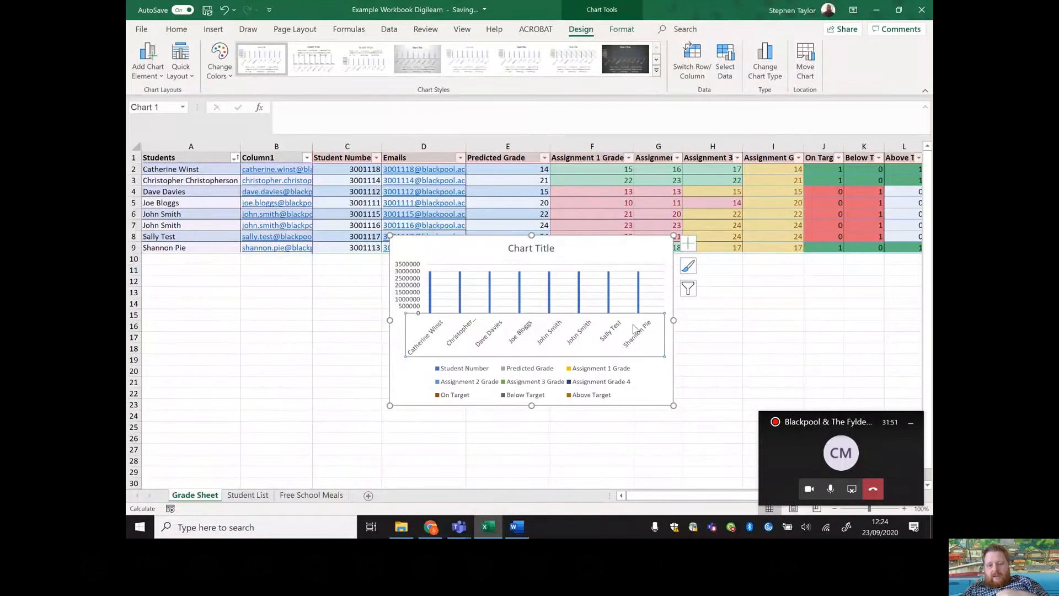
pyautogui.rightClick(619, 329)
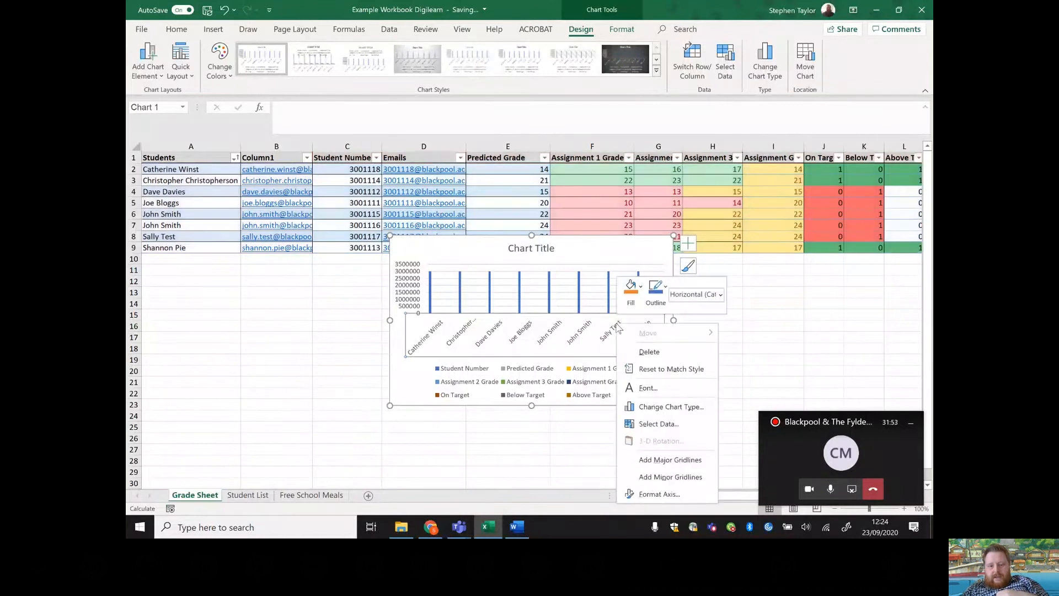
pyautogui.click(675, 494)
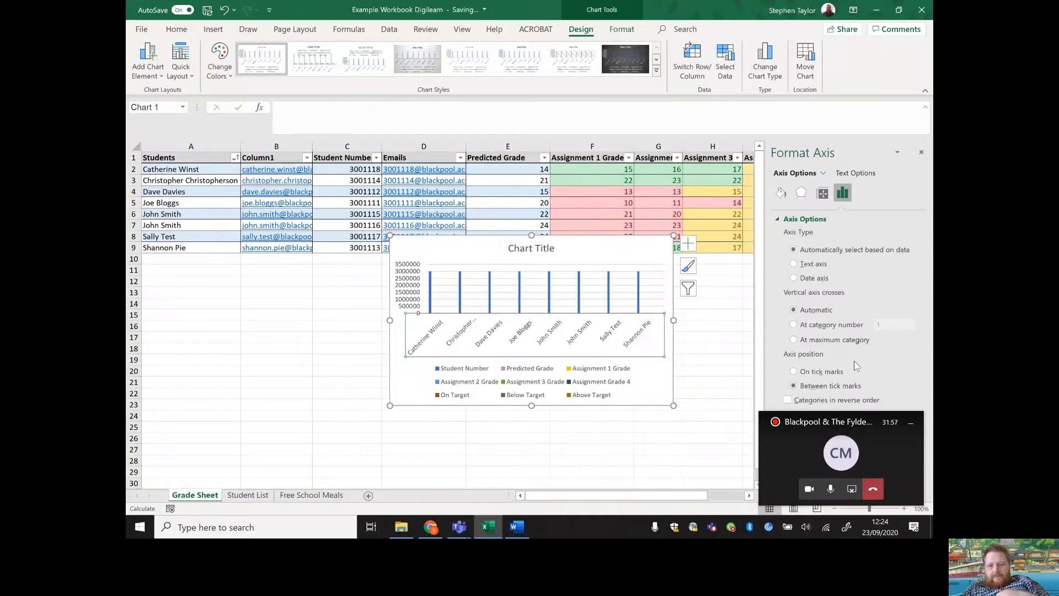
pyautogui.click(911, 423)
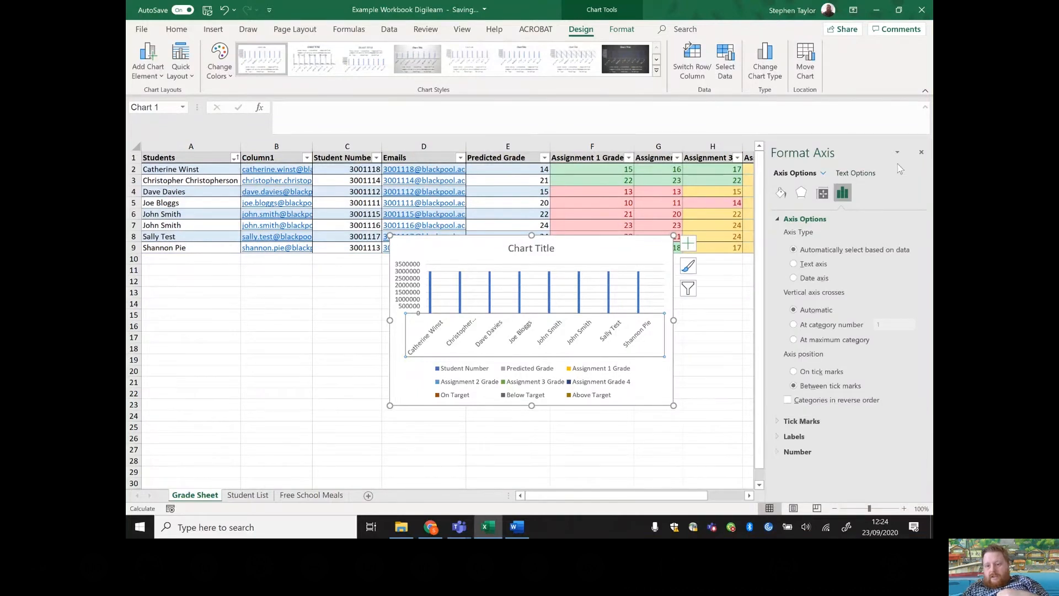
pyautogui.click(921, 152)
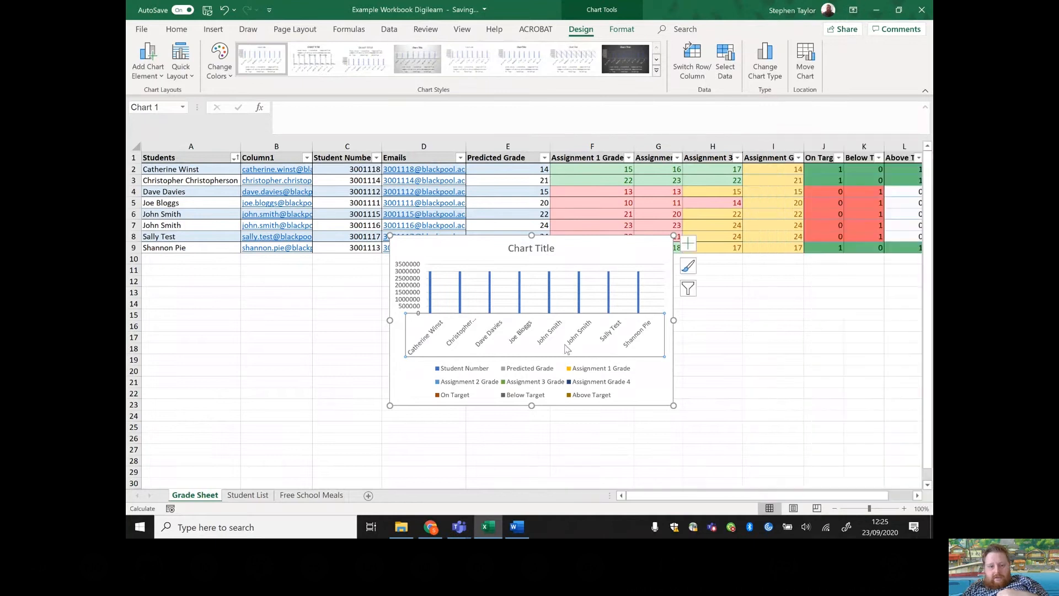
pyautogui.rightClick(567, 347)
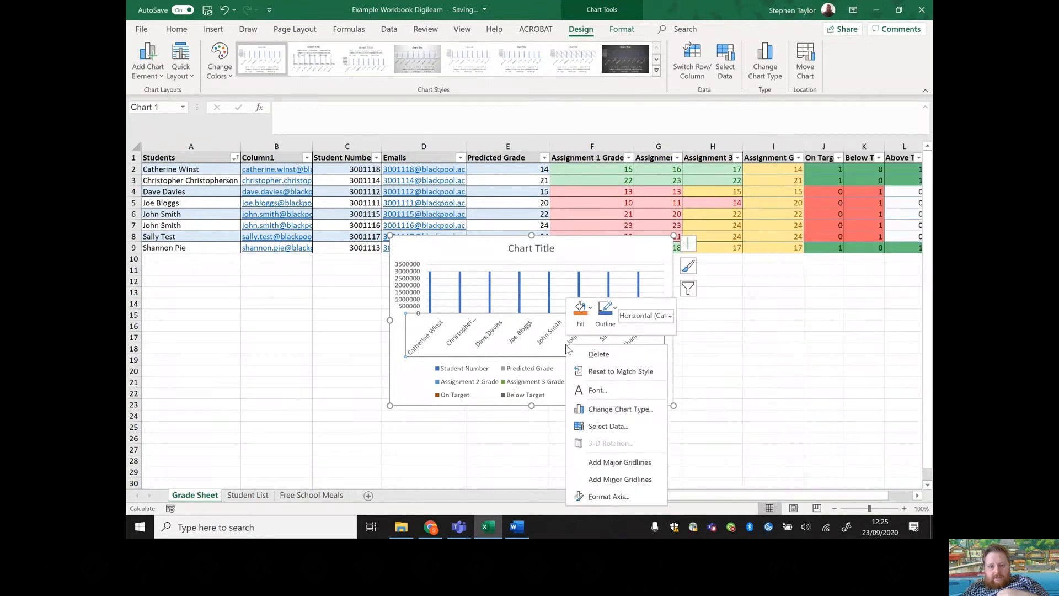
pyautogui.click(638, 410)
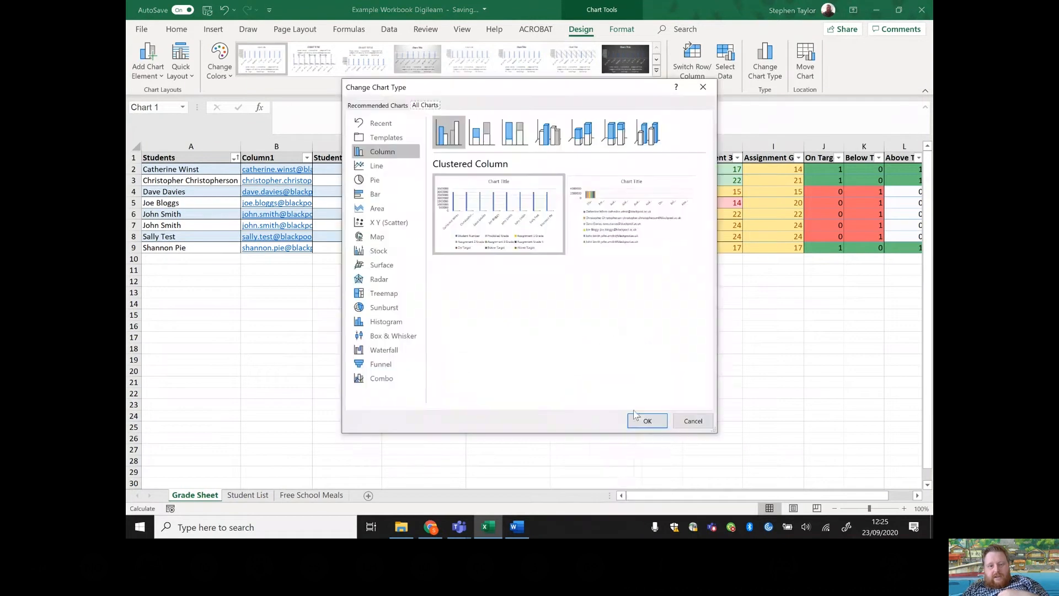
pyautogui.moveTo(500, 232)
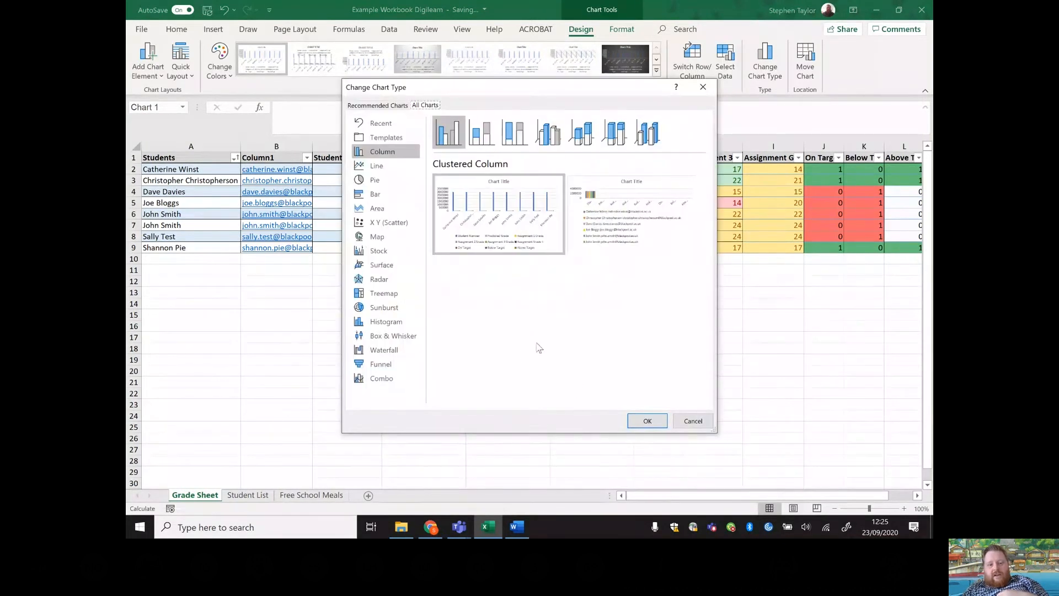
pyautogui.click(373, 195)
pyautogui.click(371, 213)
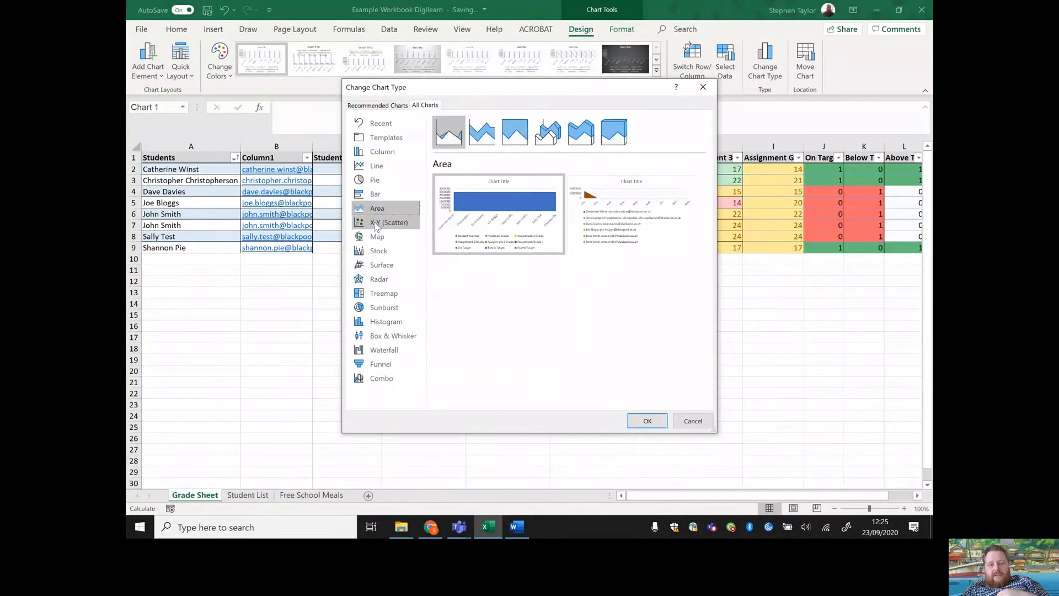
pyautogui.click(375, 224)
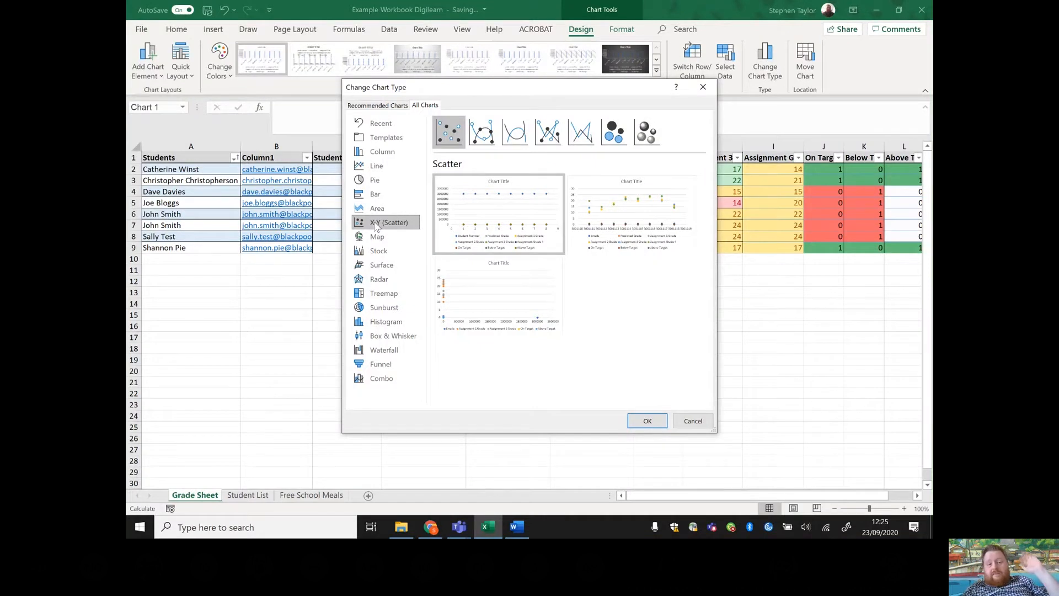
pyautogui.click(378, 239)
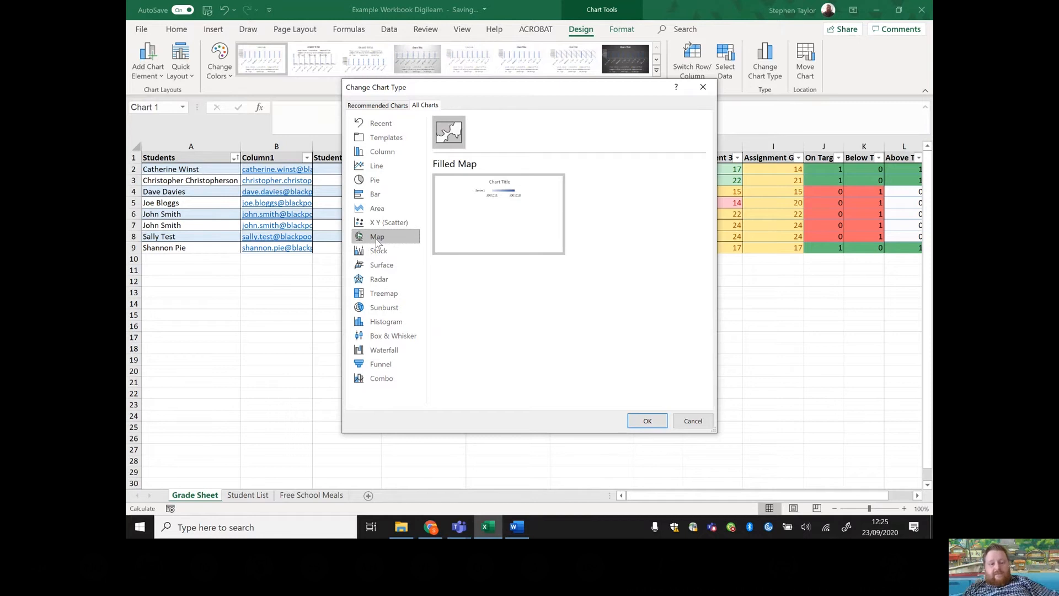
pyautogui.click(376, 138)
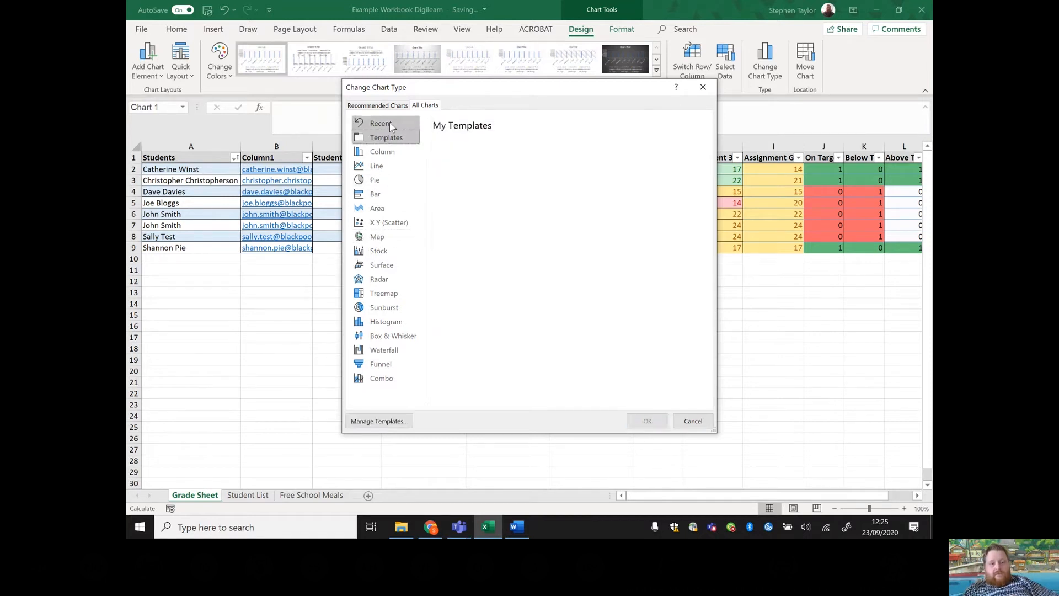
pyautogui.click(390, 125)
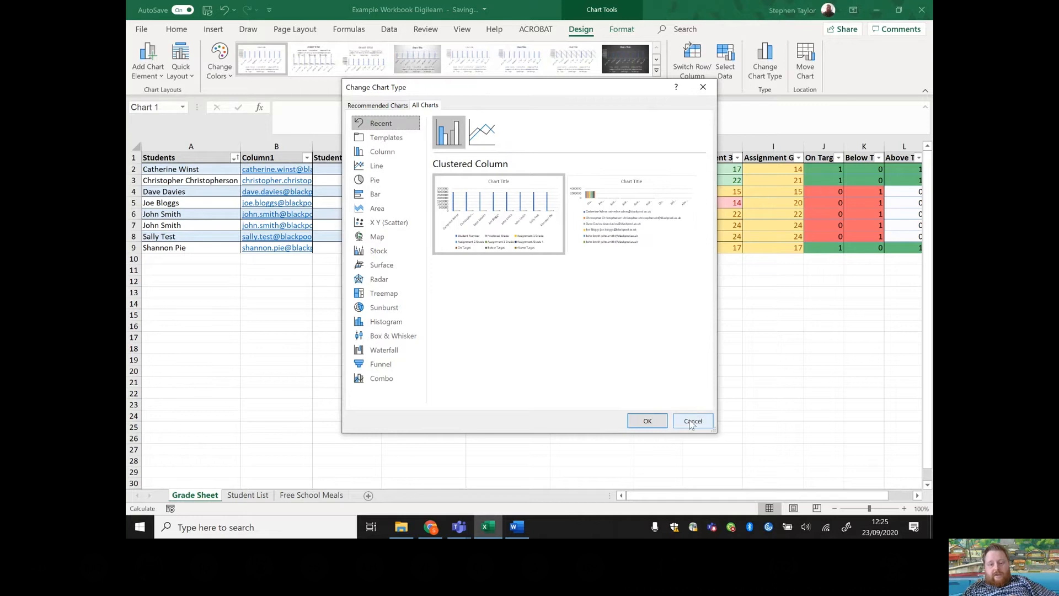
pyautogui.click(647, 421)
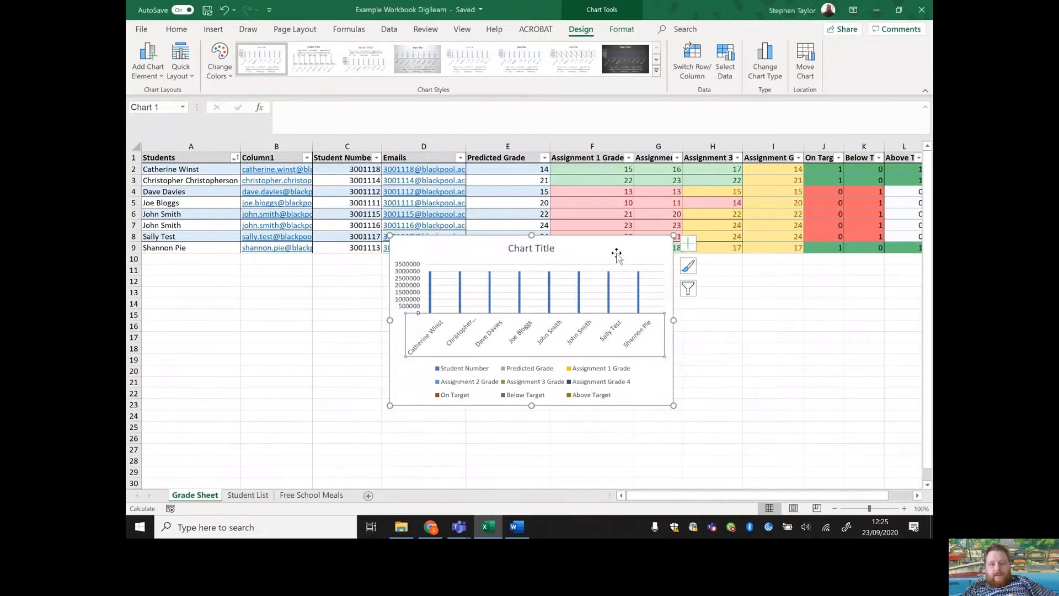
# Delete the chart and remove the Column1 column so Student Number moves into column B.
pyautogui.press('Delete')
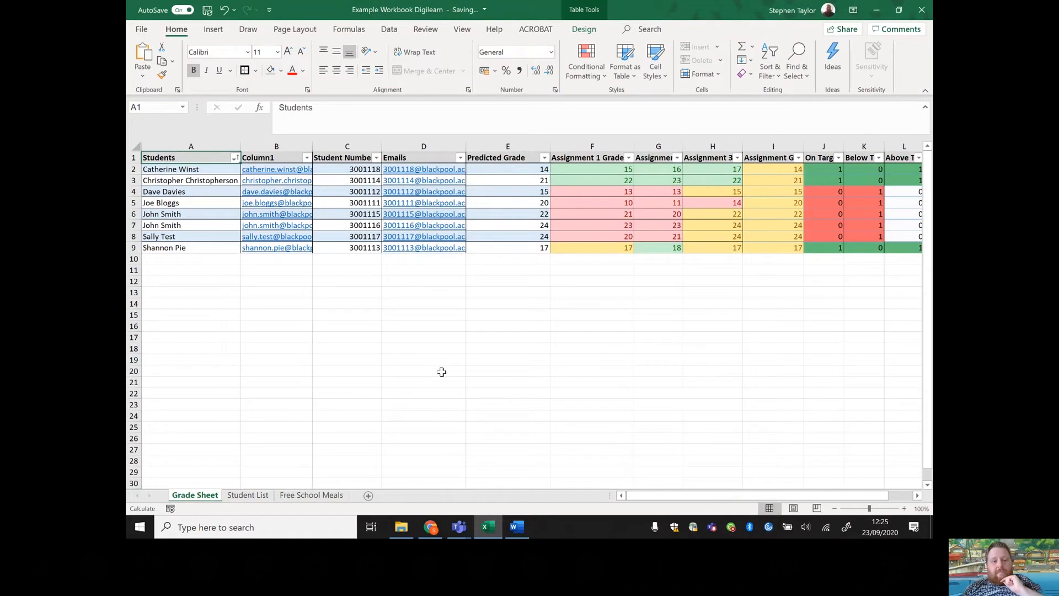
pyautogui.click(277, 146)
pyautogui.rightClick(278, 160)
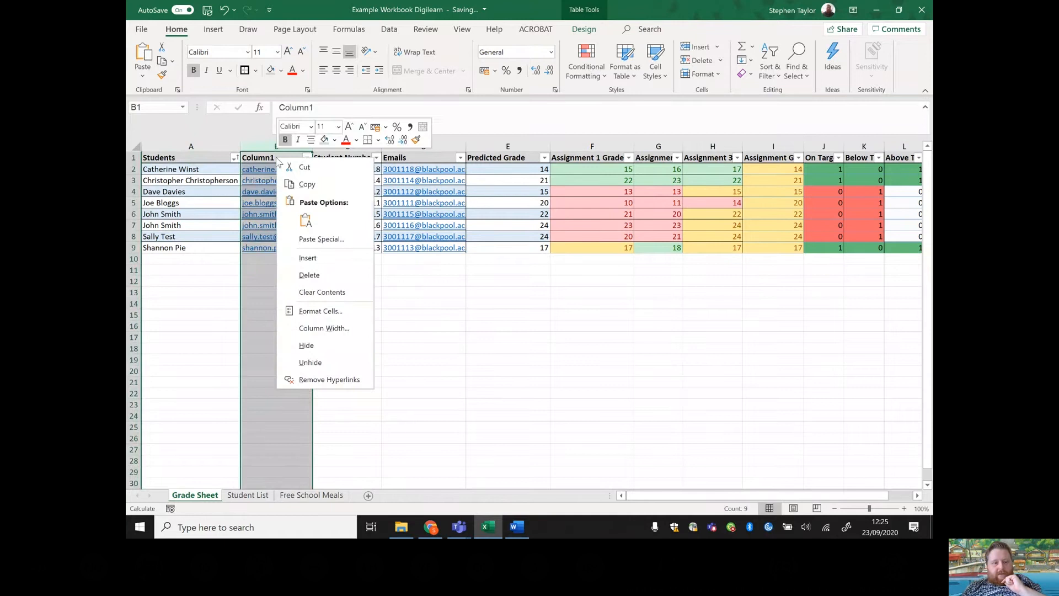
pyautogui.click(332, 276)
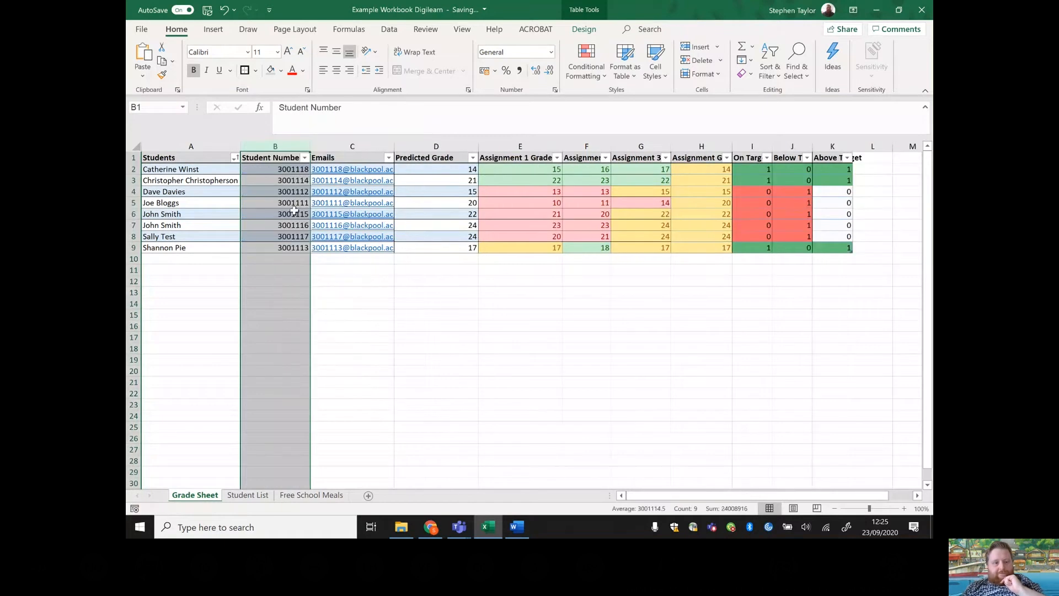
pyautogui.click(383, 290)
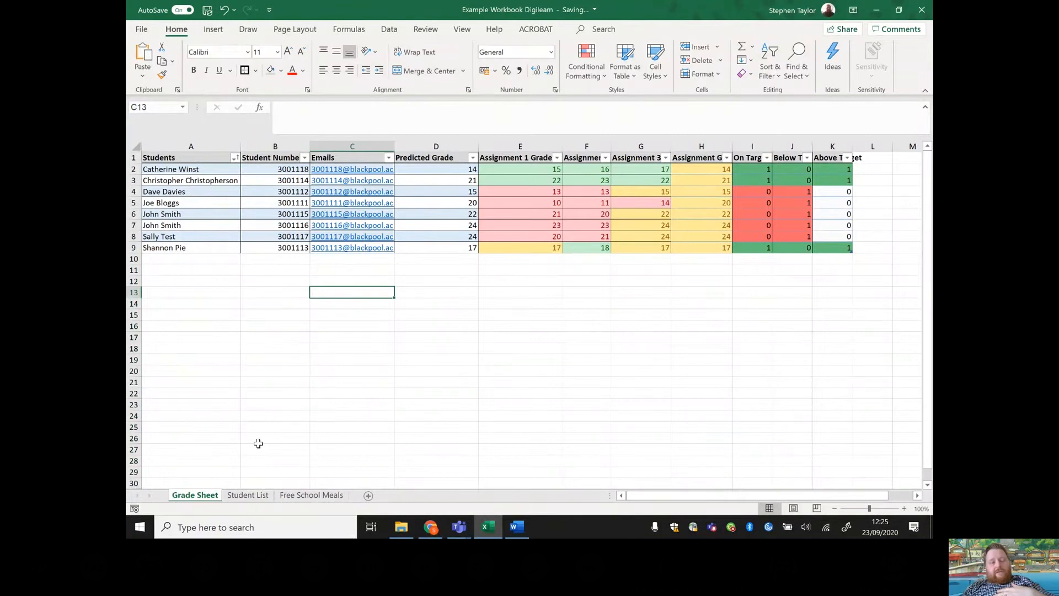
# Convert the Student List sheet's data into a table named StudentList.
pyautogui.click(259, 496)
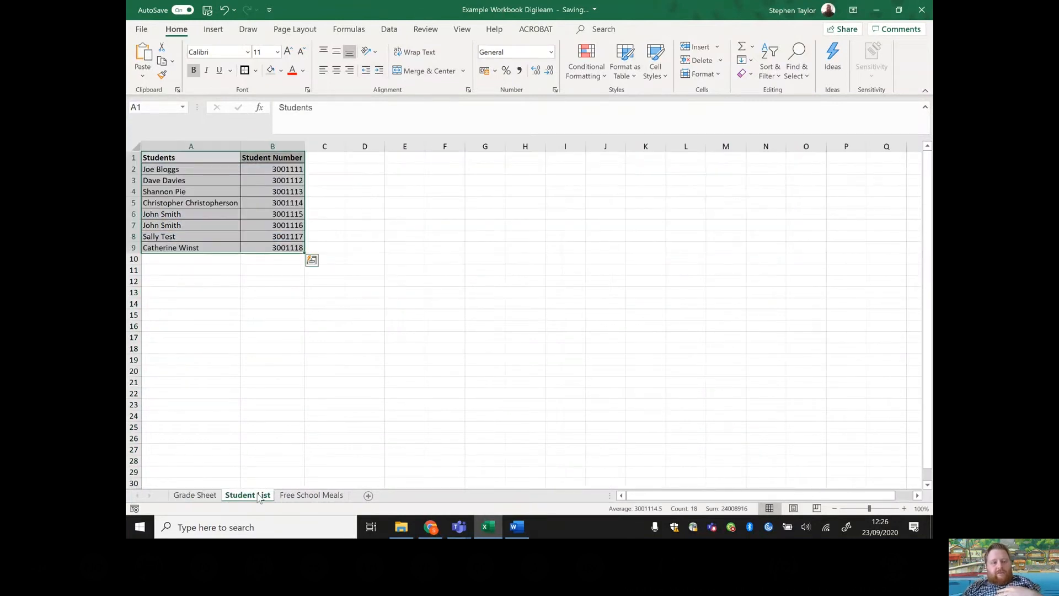
pyautogui.click(215, 33)
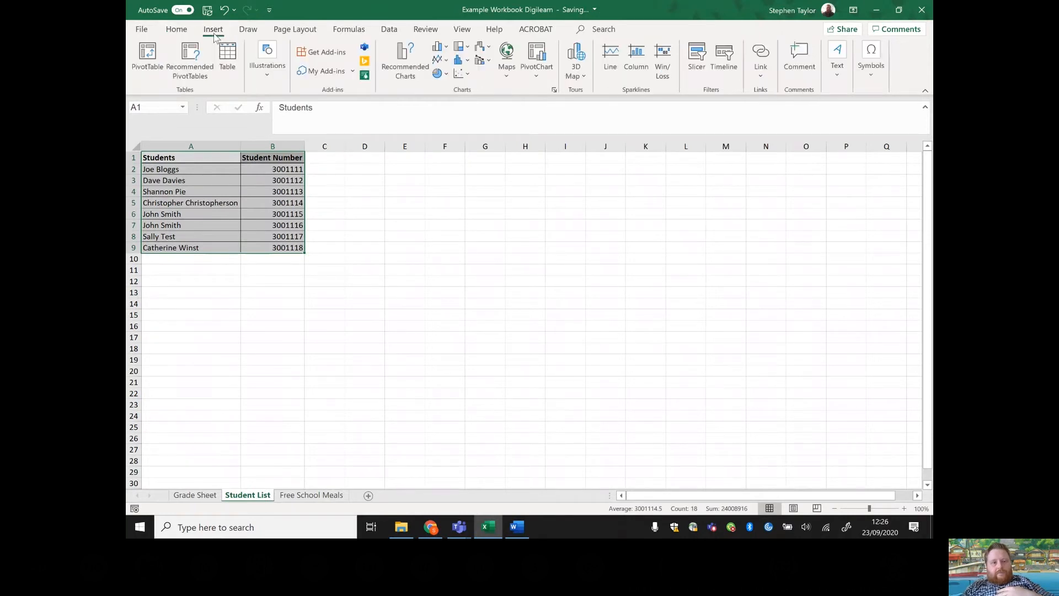
pyautogui.click(234, 52)
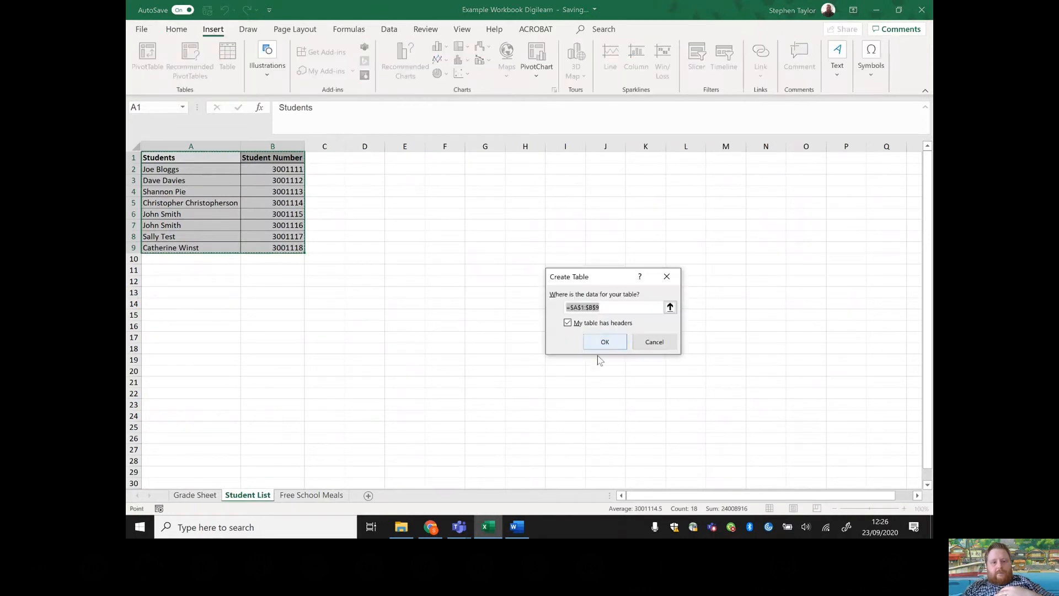
pyautogui.click(603, 342)
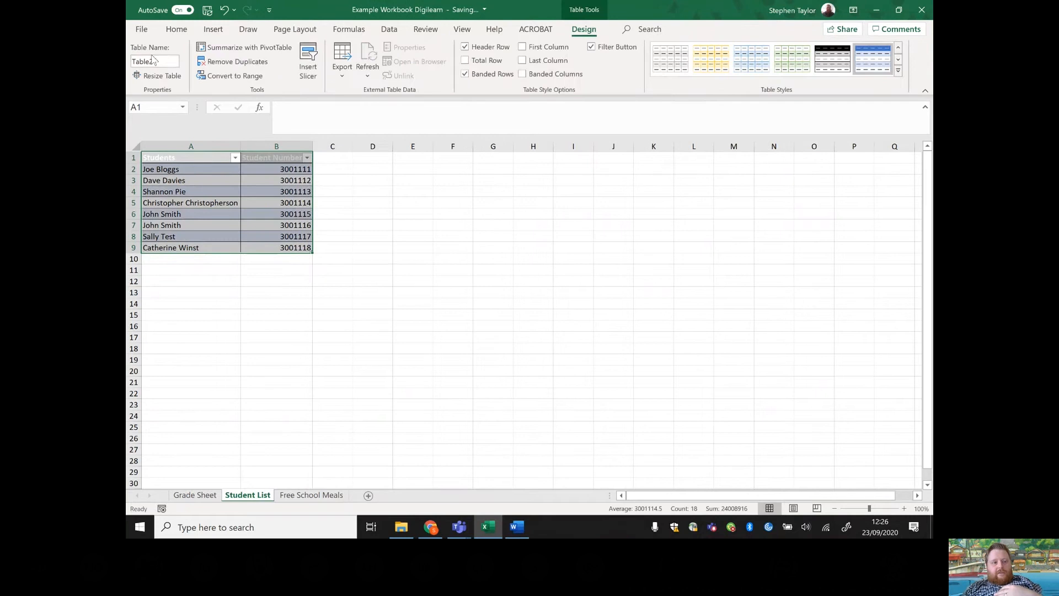
pyautogui.click(158, 61)
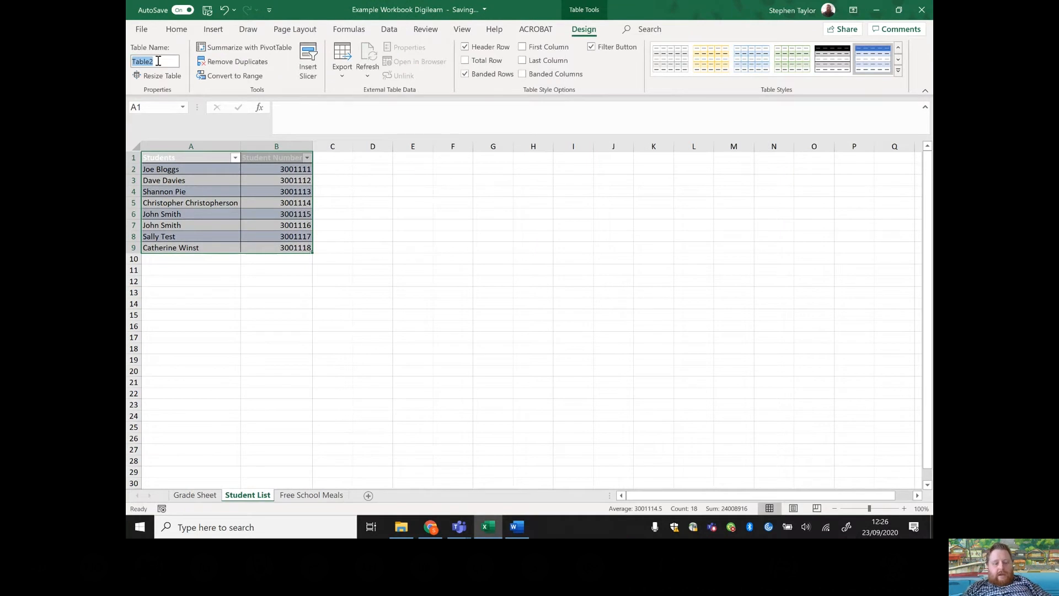
pyautogui.write('StudentList')
pyautogui.press('Return')
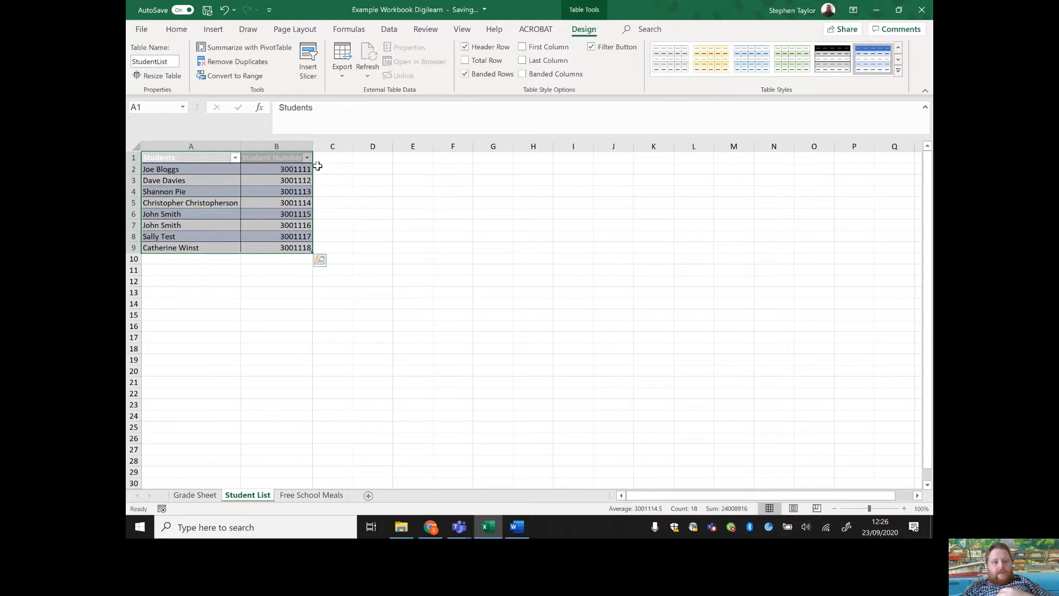
pyautogui.click(332, 159)
# Insert a table column right of Student Number with the header Class.
pyautogui.click(293, 160)
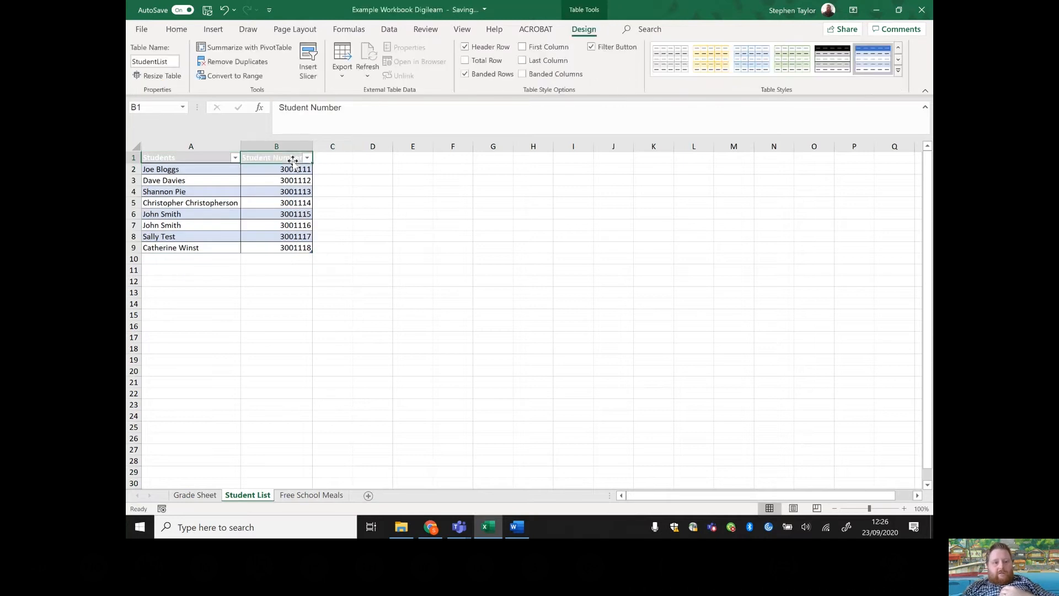
pyautogui.click(294, 170)
pyautogui.rightClick(296, 172)
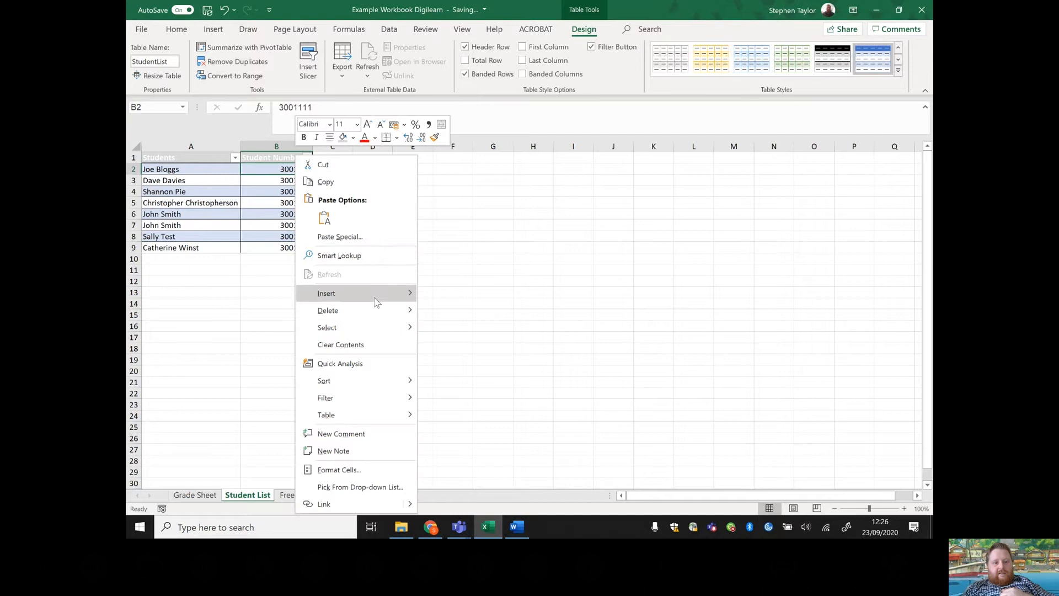
pyautogui.moveTo(377, 302)
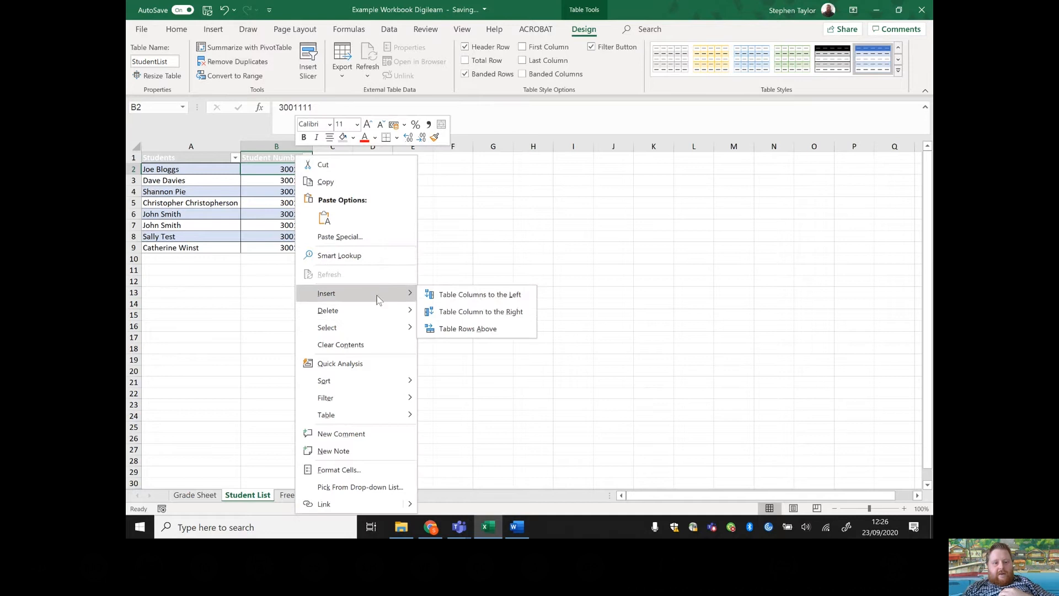
pyautogui.click(481, 313)
pyautogui.click(332, 159)
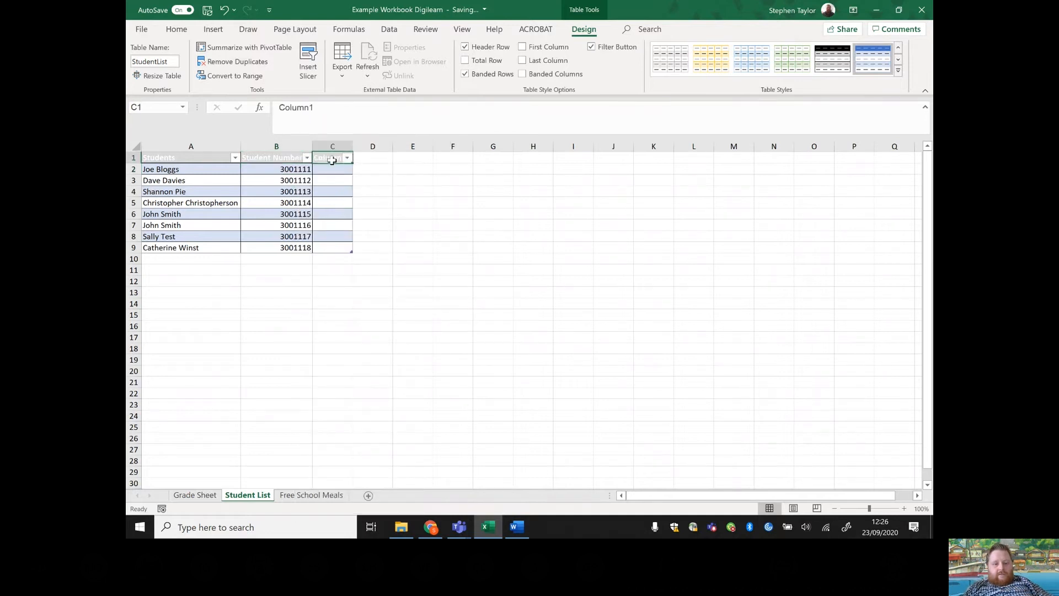
pyautogui.write('Class')
pyautogui.press('Return')
# Enter class numbers 1, 1, 2, 2, 3, 1, 2, 3 for the eight students.
pyautogui.write('1')
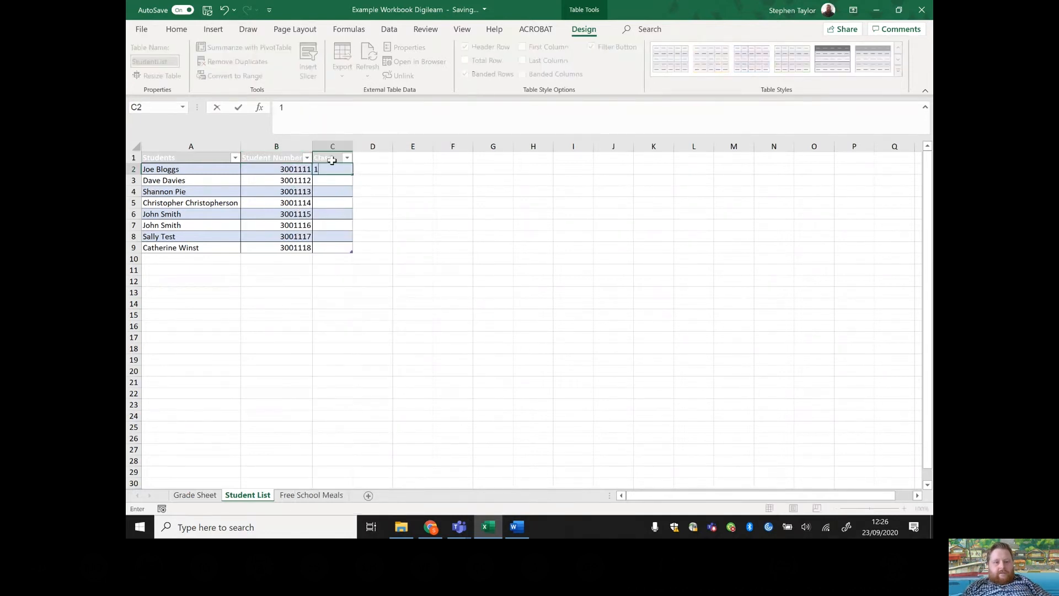
pyautogui.press('Return')
pyautogui.write('1')
pyautogui.press('Return')
pyautogui.write('2')
pyautogui.press('Return')
pyautogui.write('2')
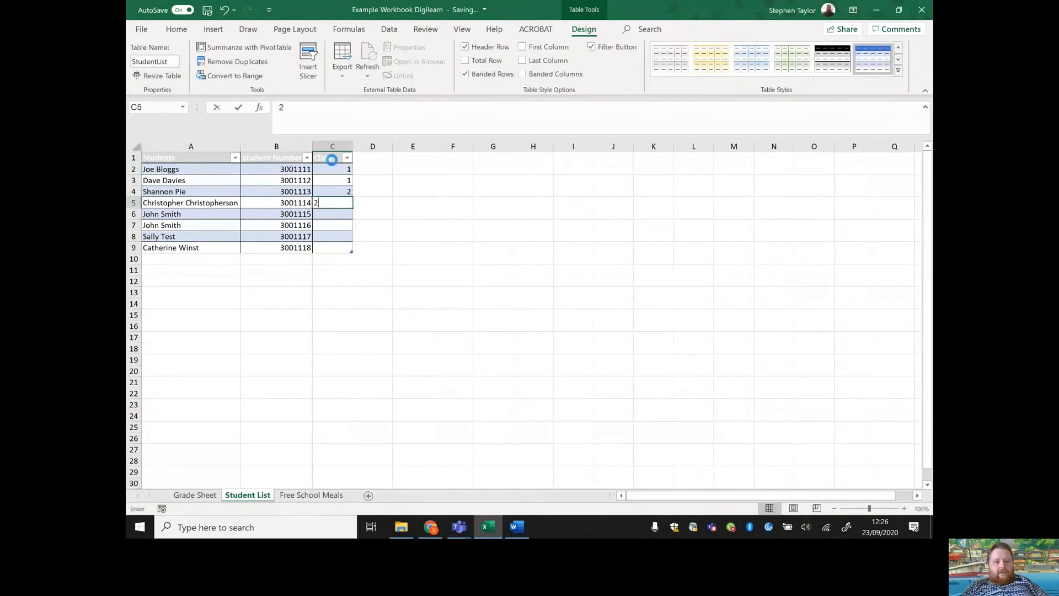
pyautogui.press('Return')
pyautogui.write('3')
pyautogui.press('Return')
pyautogui.write('1')
pyautogui.press('Return')
pyautogui.write('2')
pyautogui.press('Return')
pyautogui.write('3')
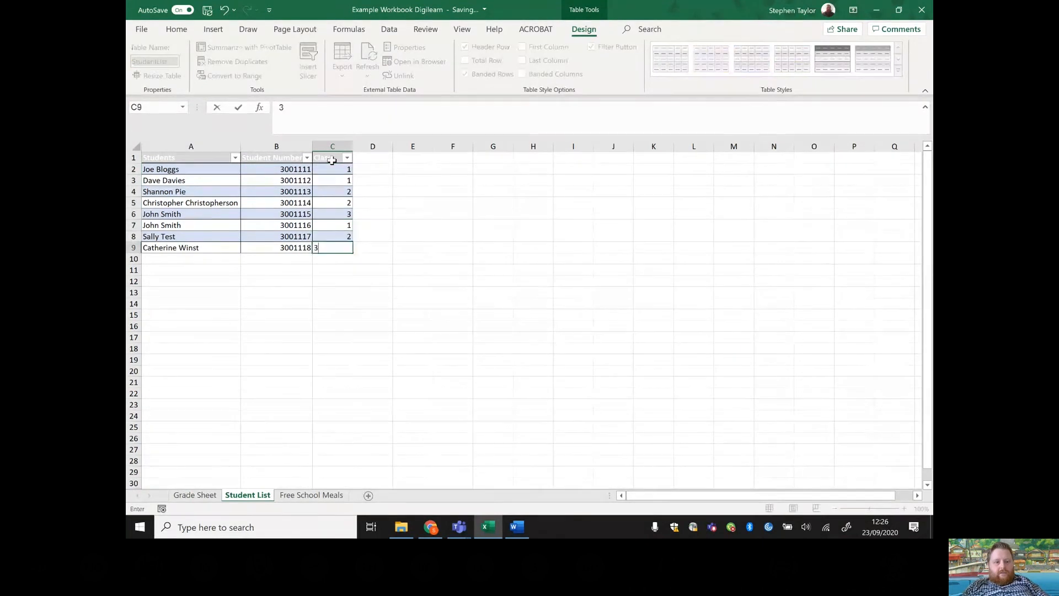
pyautogui.click(373, 202)
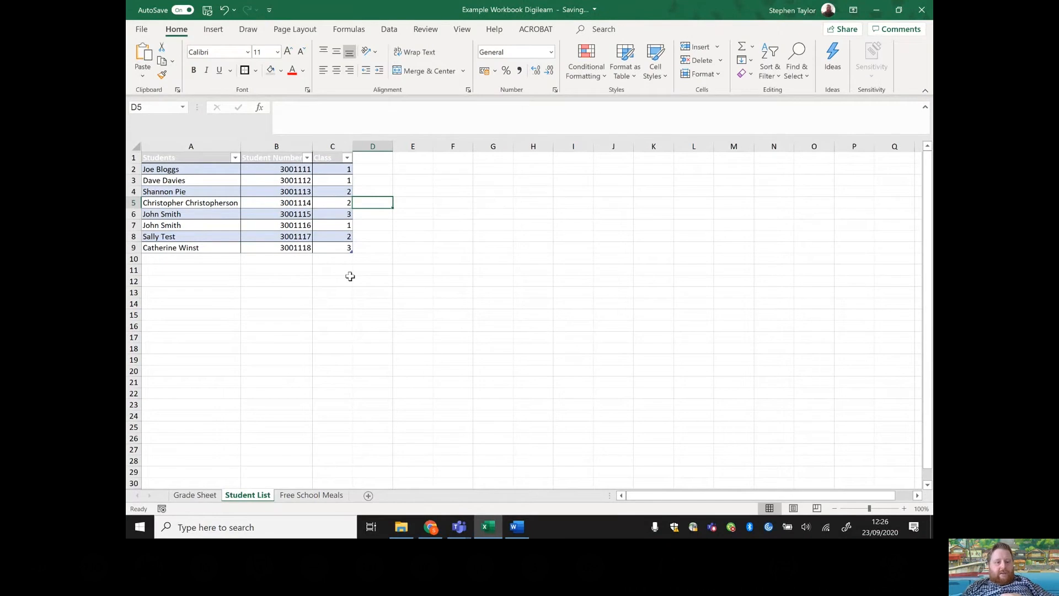
# Turn the Free School Meals sheet's data block into a table with headers.
pyautogui.click(311, 495)
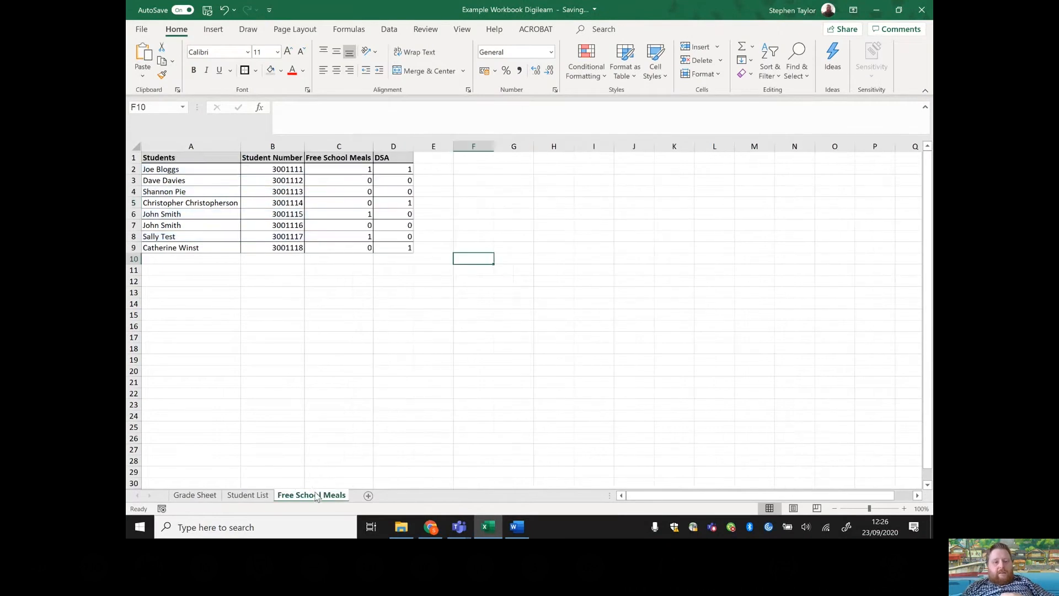
pyautogui.click(205, 158)
pyautogui.hotkey('shift', 'Right')
pyautogui.hotkey('shift', 'Right')
pyautogui.hotkey('shift', 'Right')
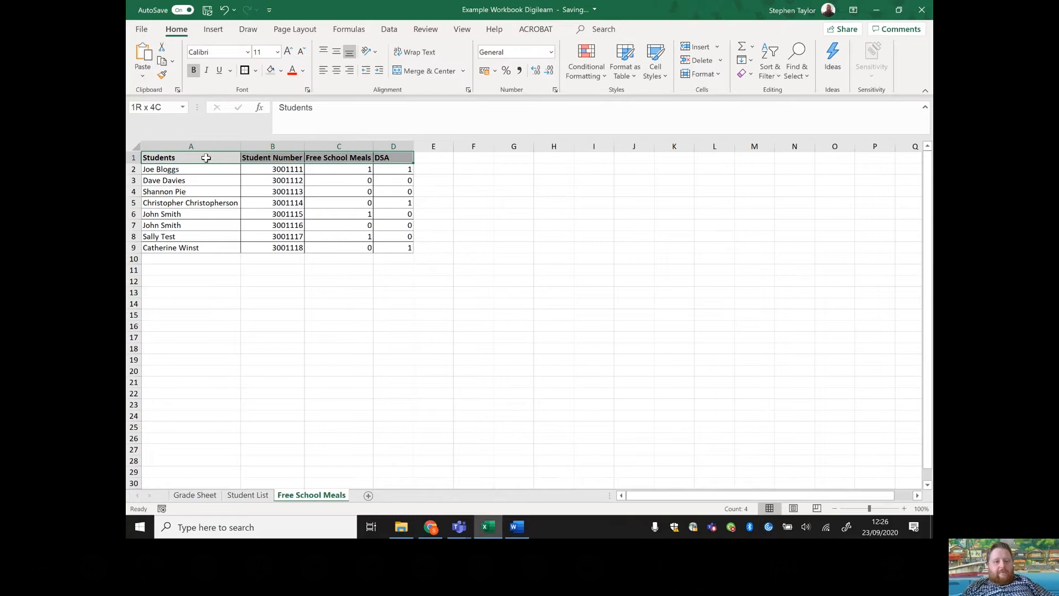
pyautogui.hotkey('shift', 'Down')
pyautogui.hotkey('shift', 'Down')
pyautogui.hotkey('shift', 'Down')
pyautogui.hotkey('shift', 'Down')
pyautogui.hotkey('shift', 'Down')
pyautogui.hotkey('shift', 'Down')
pyautogui.hotkey('shift', 'Down')
pyautogui.hotkey('shift', 'Down')
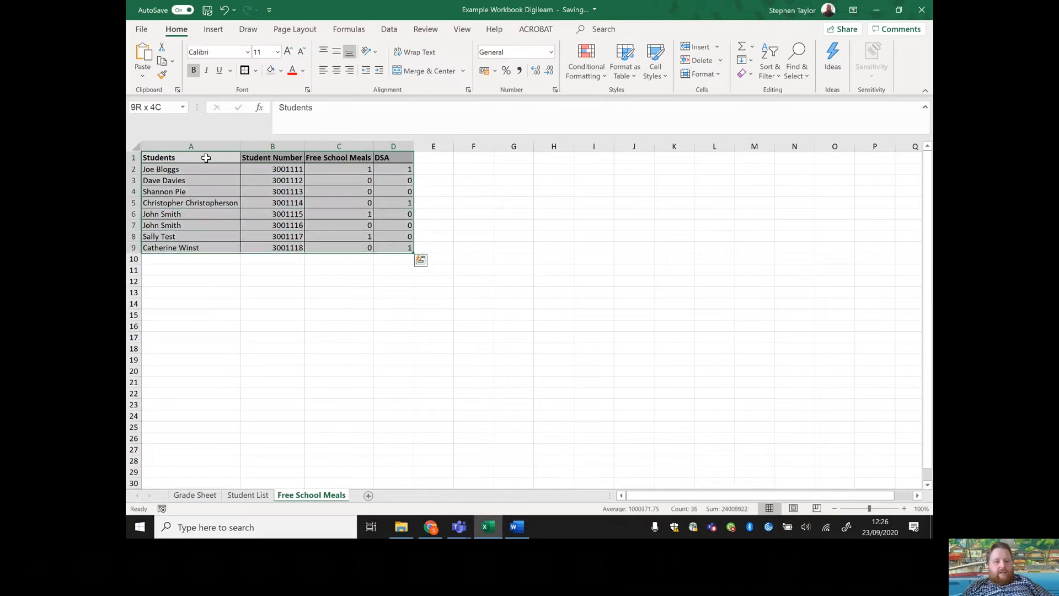
pyautogui.click(213, 29)
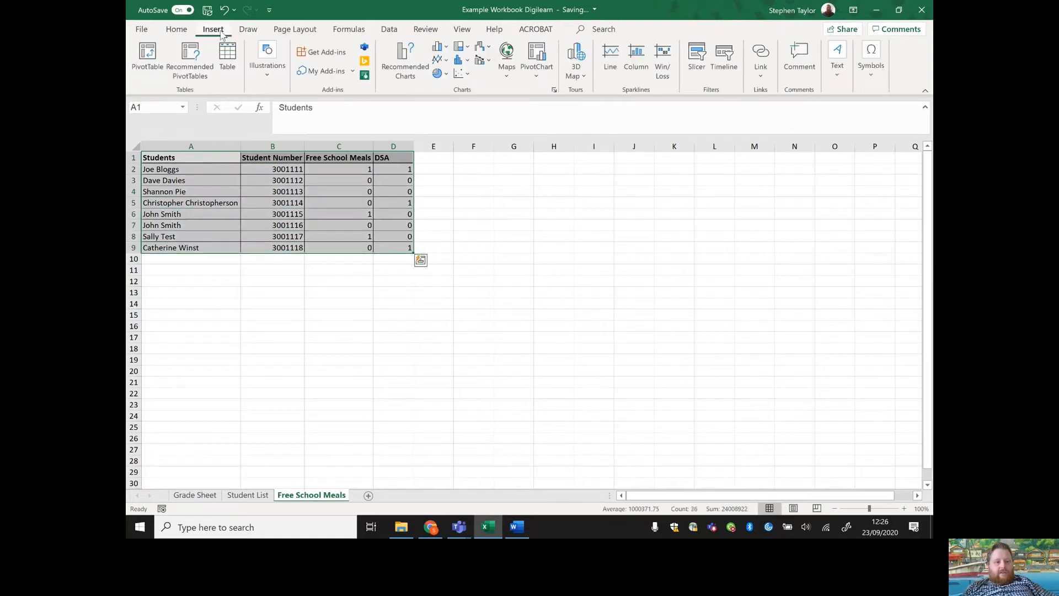
pyautogui.click(234, 60)
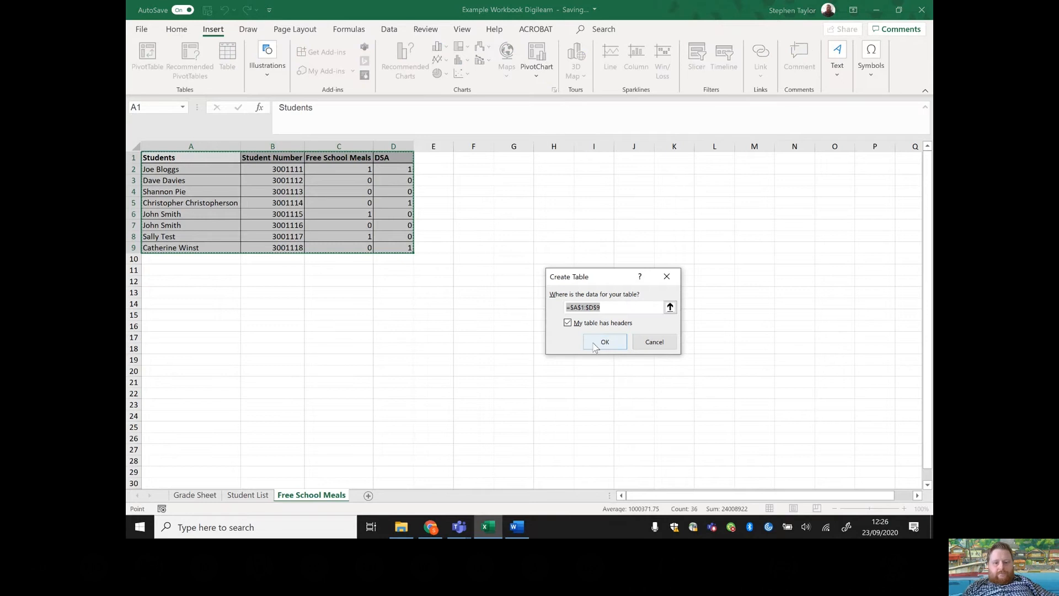
pyautogui.click(598, 343)
pyautogui.click(349, 292)
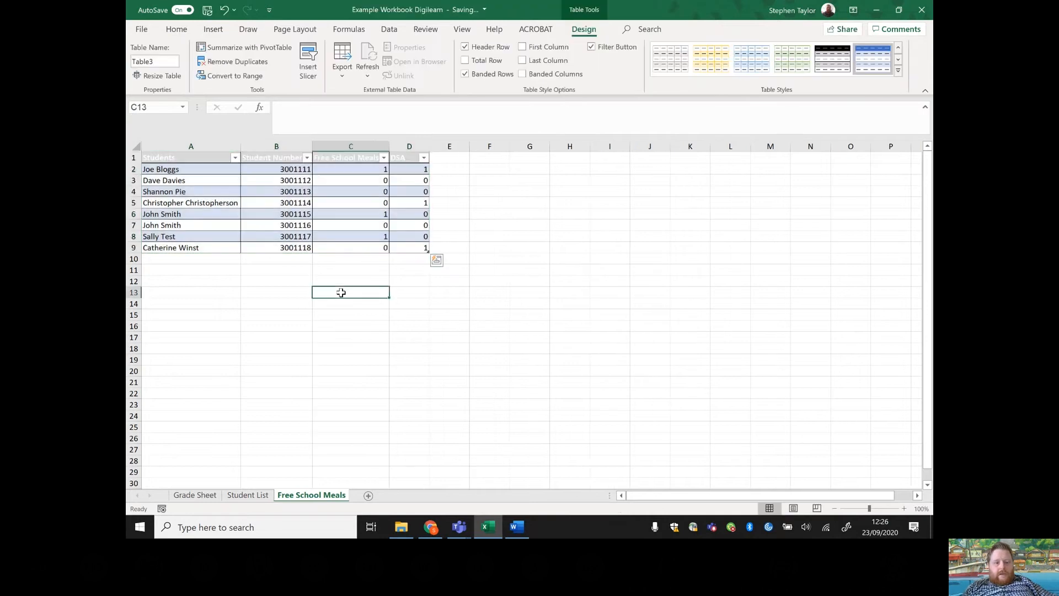
# Return to the Student List sheet and select cell A1 of its table.
pyautogui.click(248, 496)
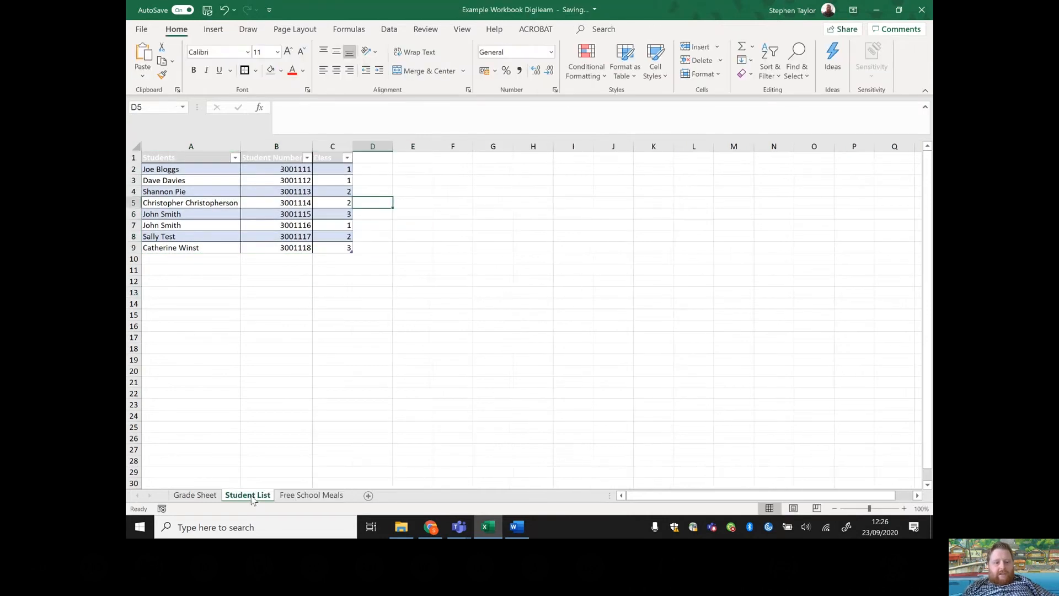
pyautogui.click(182, 160)
pyautogui.moveTo(182, 160); pyautogui.dragTo(334, 249)
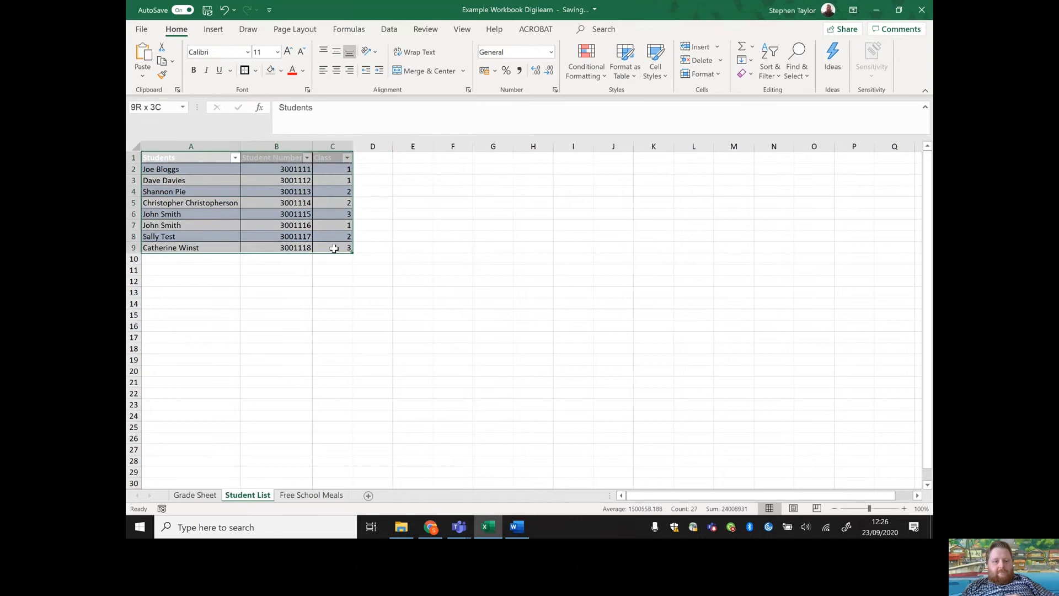
pyautogui.click(250, 213)
pyautogui.click(197, 158)
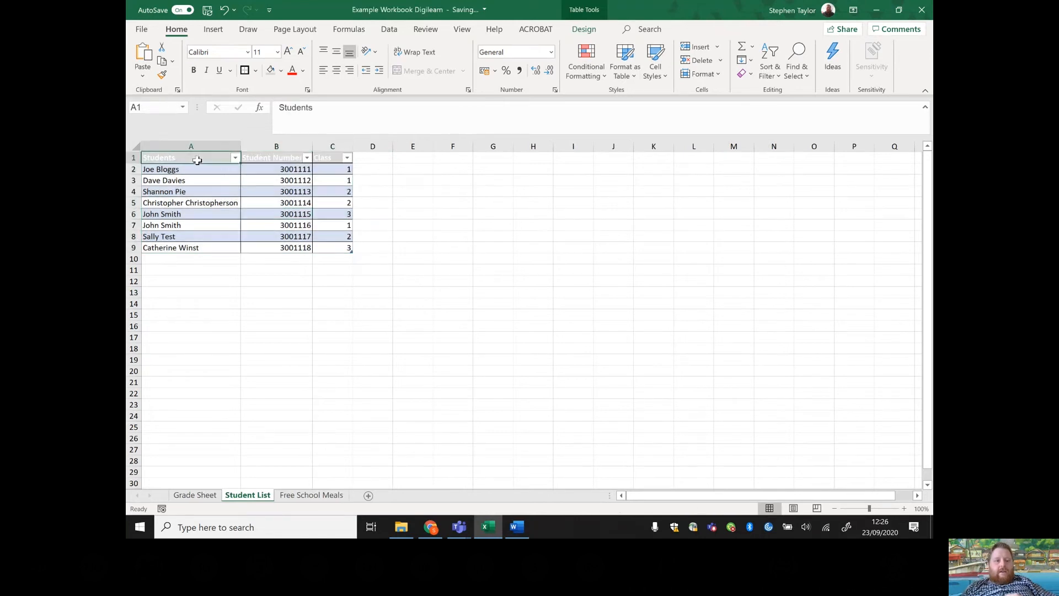
pyautogui.click(215, 32)
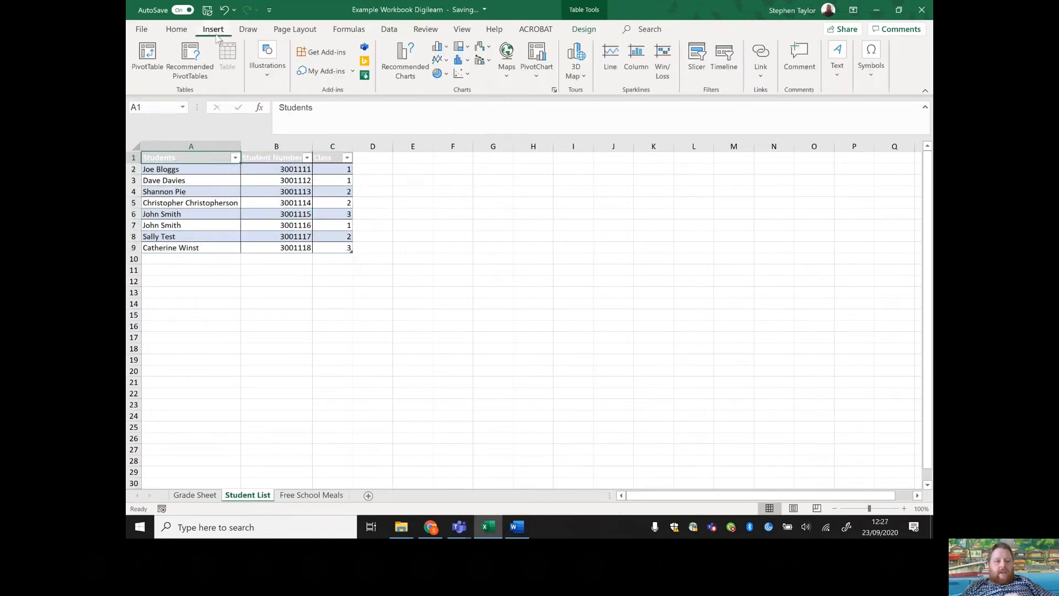
# Create a PivotTable from StudentList on a new worksheet, adding the data to the Data Model.
pyautogui.click(153, 64)
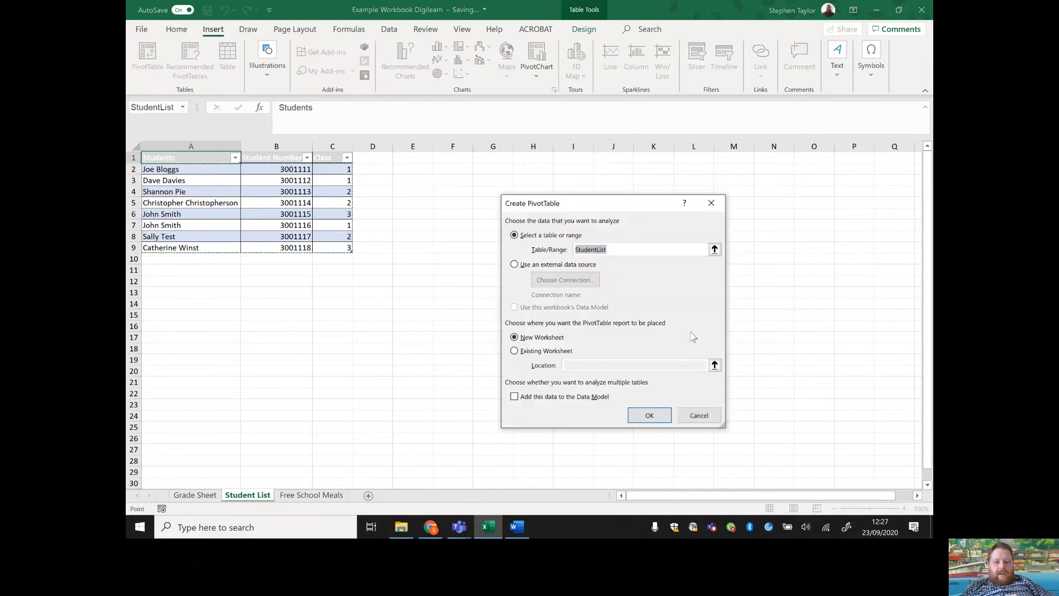
pyautogui.click(520, 401)
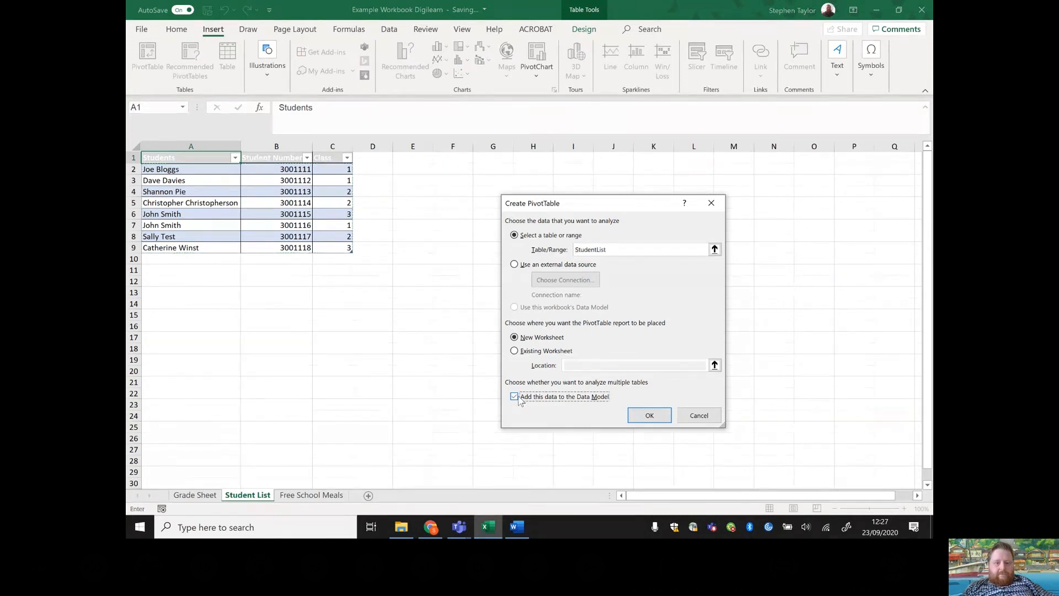
pyautogui.click(643, 416)
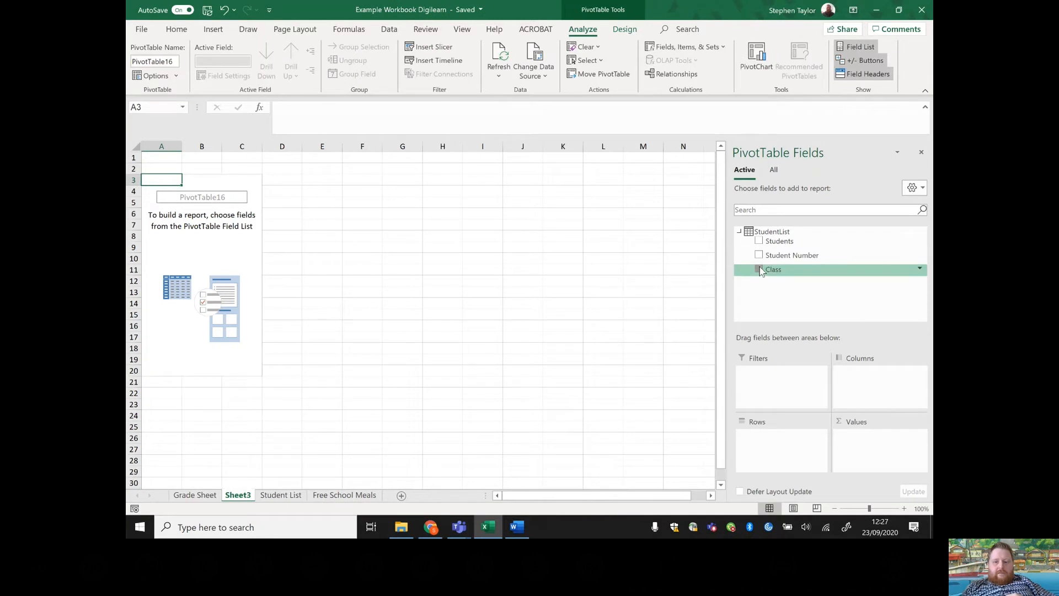
# Put Class in the pivot rows and remove the Grand Total row.
pyautogui.moveTo(761, 271); pyautogui.dragTo(769, 441)
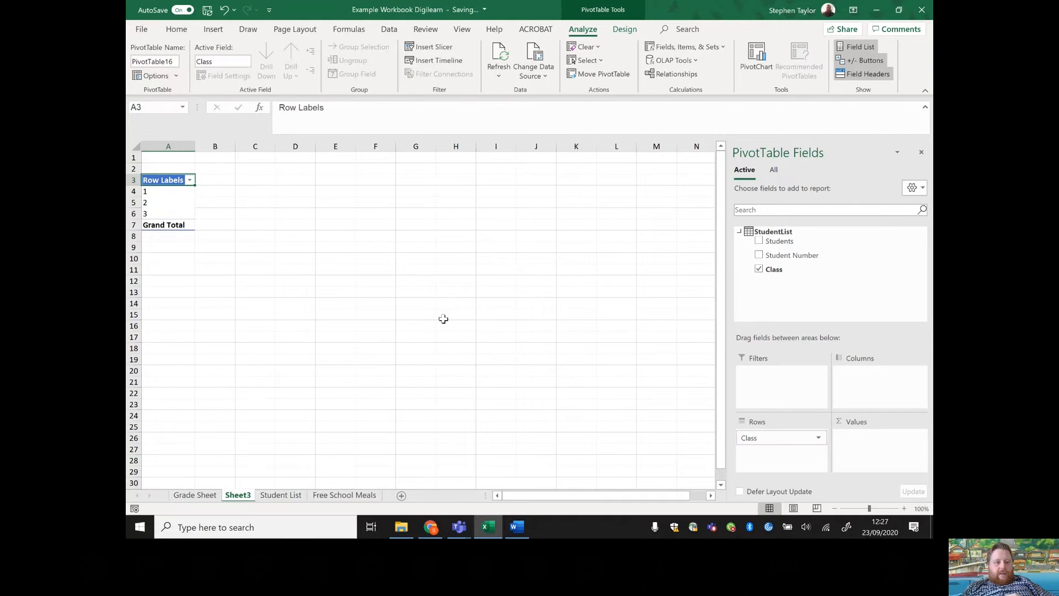
pyautogui.click(163, 225)
pyautogui.rightClick(163, 227)
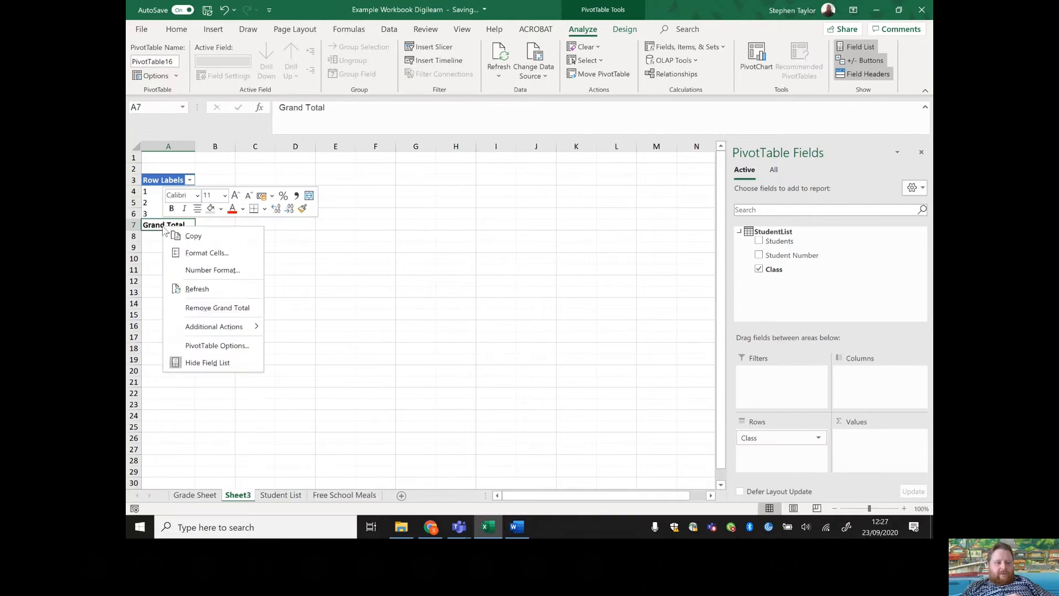
pyautogui.click(216, 307)
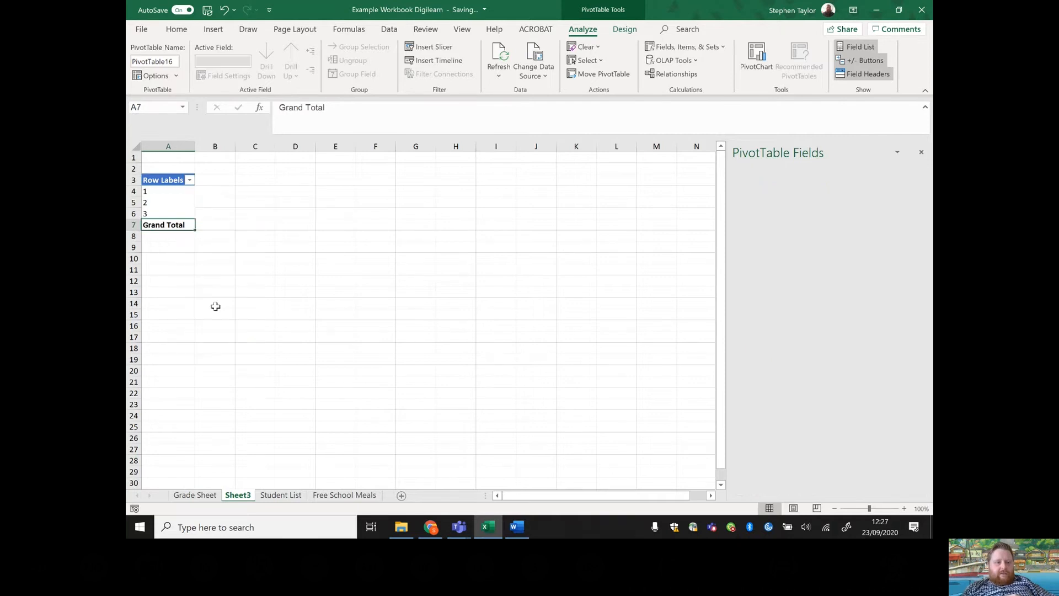
pyautogui.click(168, 203)
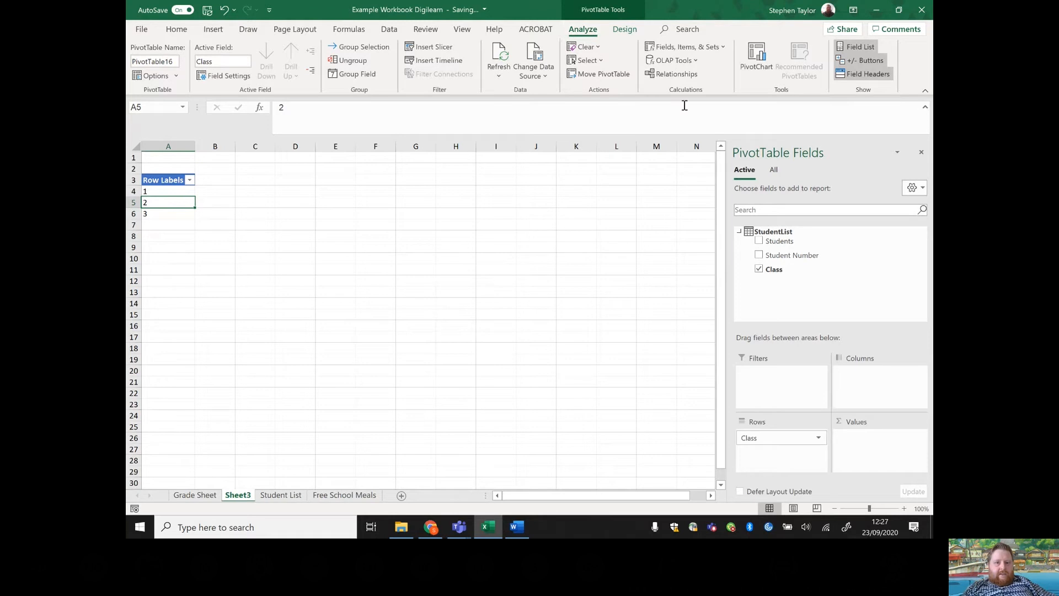
# Relate Grades2020 to StudentList on their Student Number columns.
pyautogui.click(677, 74)
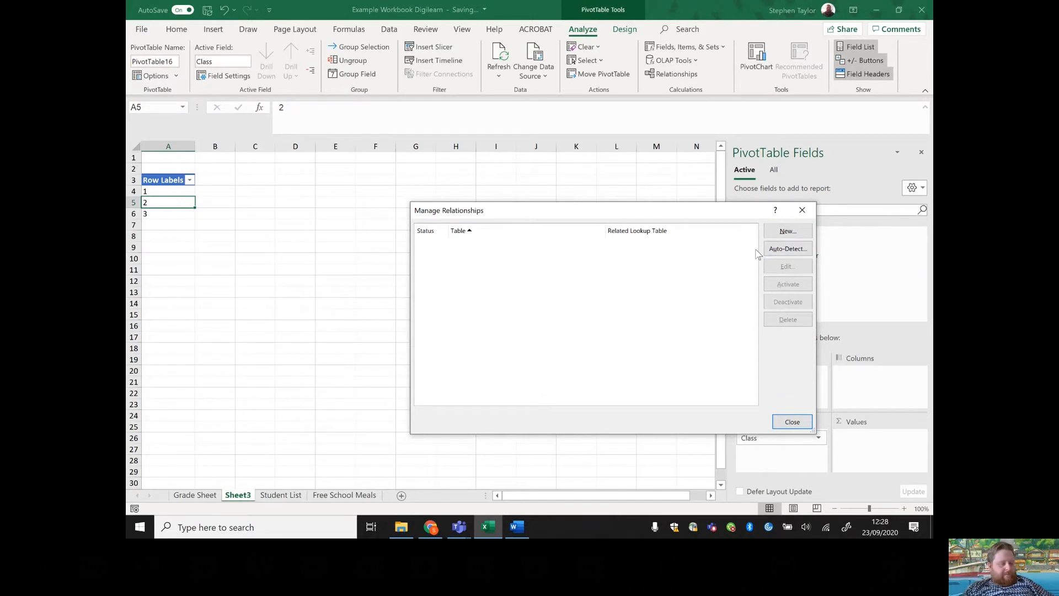
pyautogui.click(787, 232)
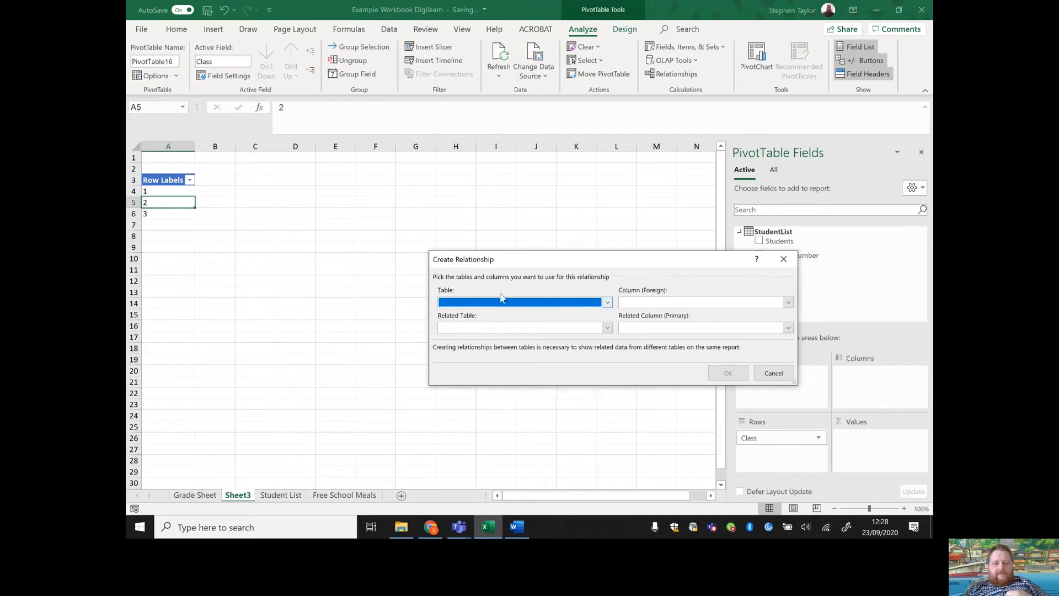
pyautogui.click(606, 303)
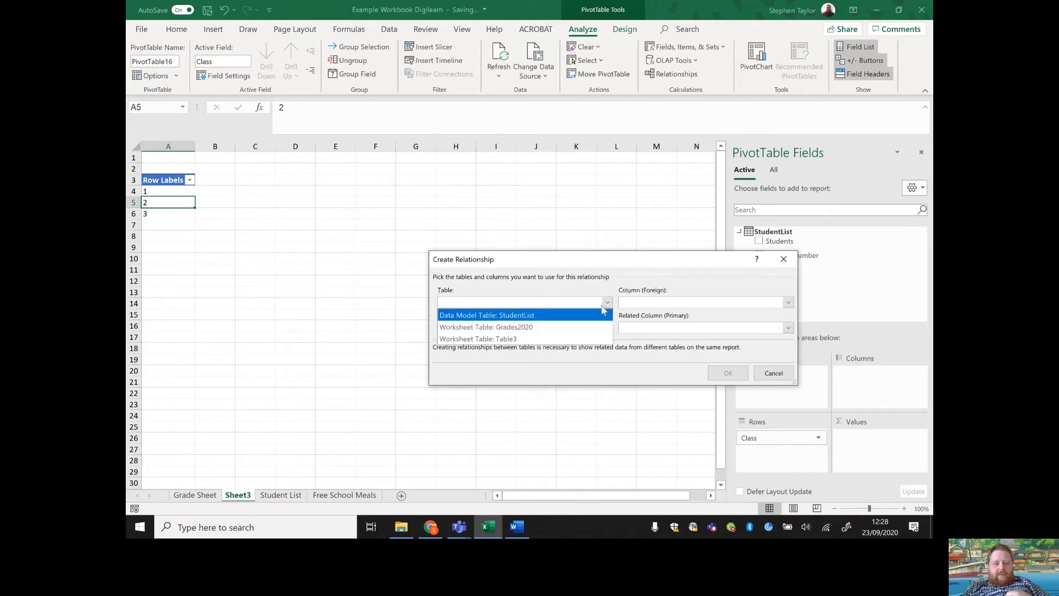
pyautogui.click(529, 329)
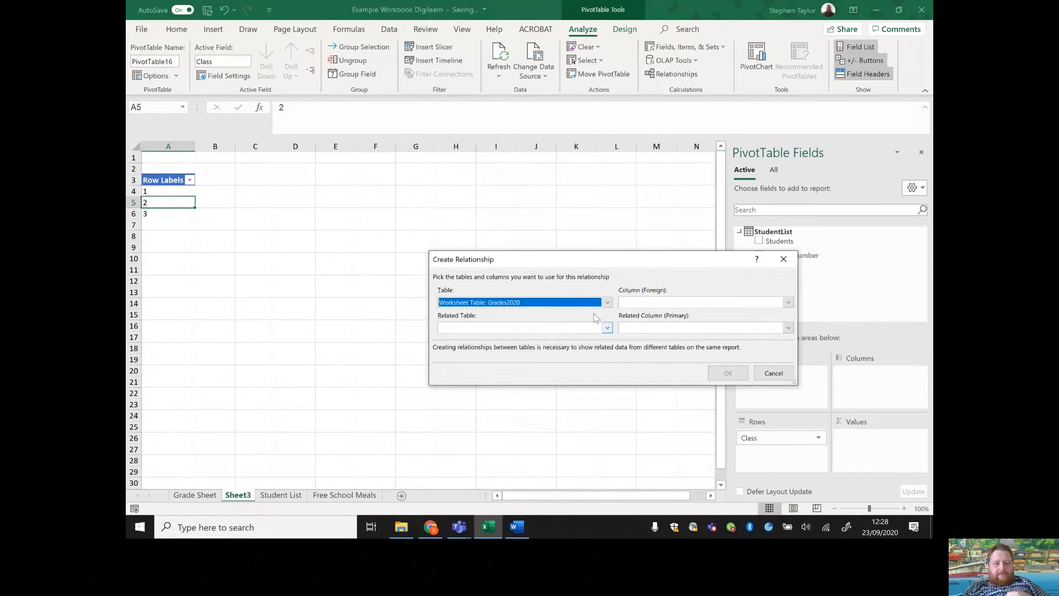
pyautogui.click(788, 303)
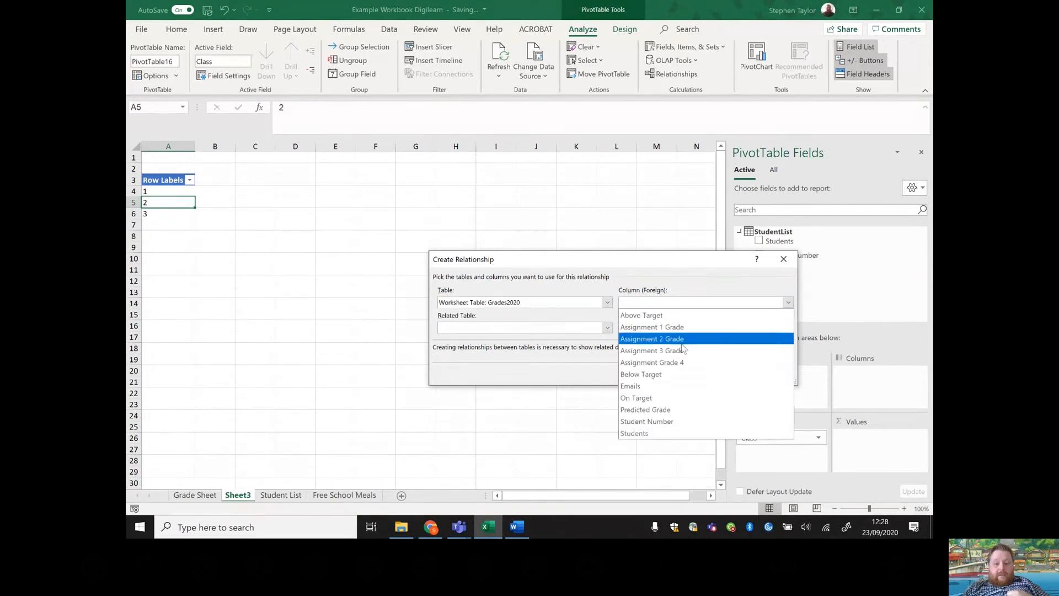
pyautogui.click(648, 421)
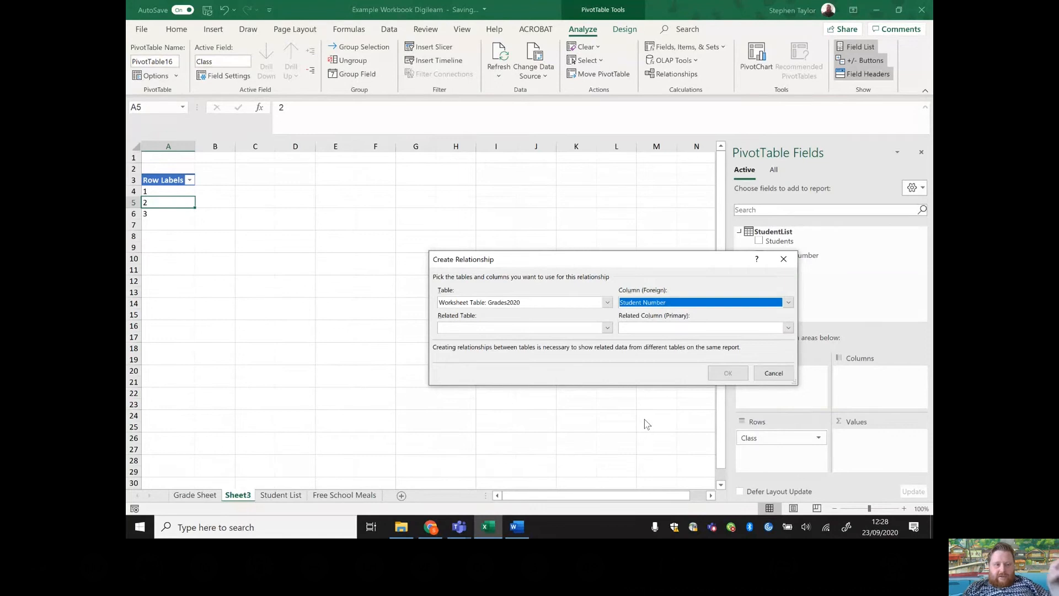
pyautogui.click(607, 327)
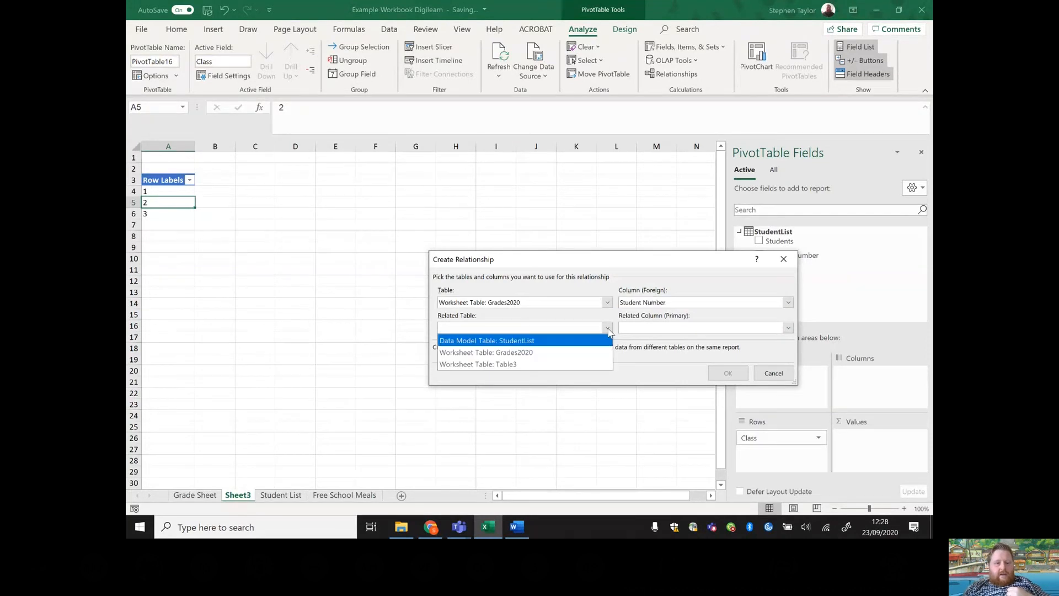
pyautogui.click(561, 345)
pyautogui.click(788, 327)
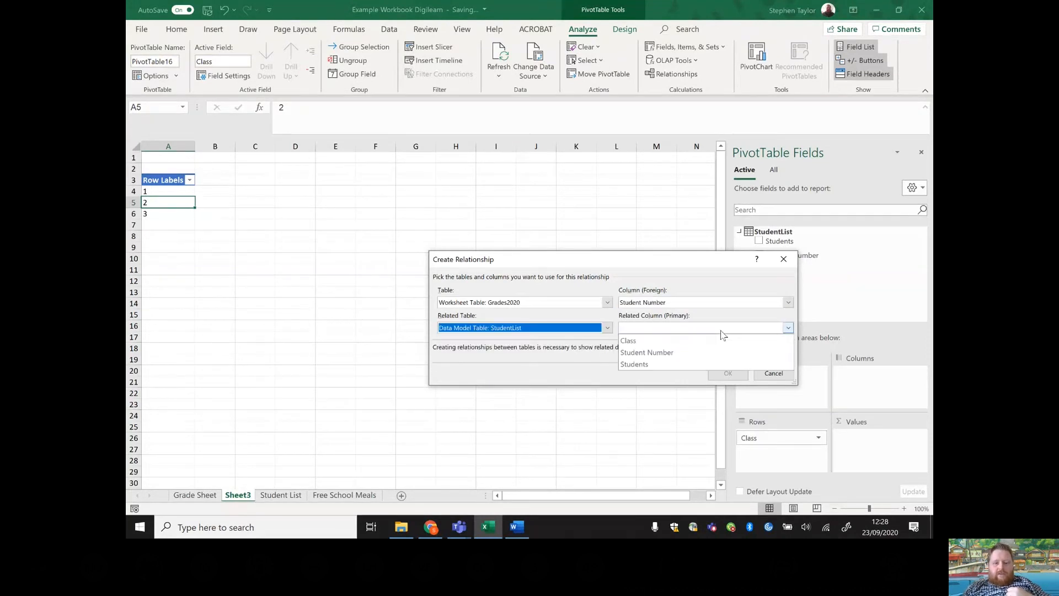
pyautogui.click(688, 353)
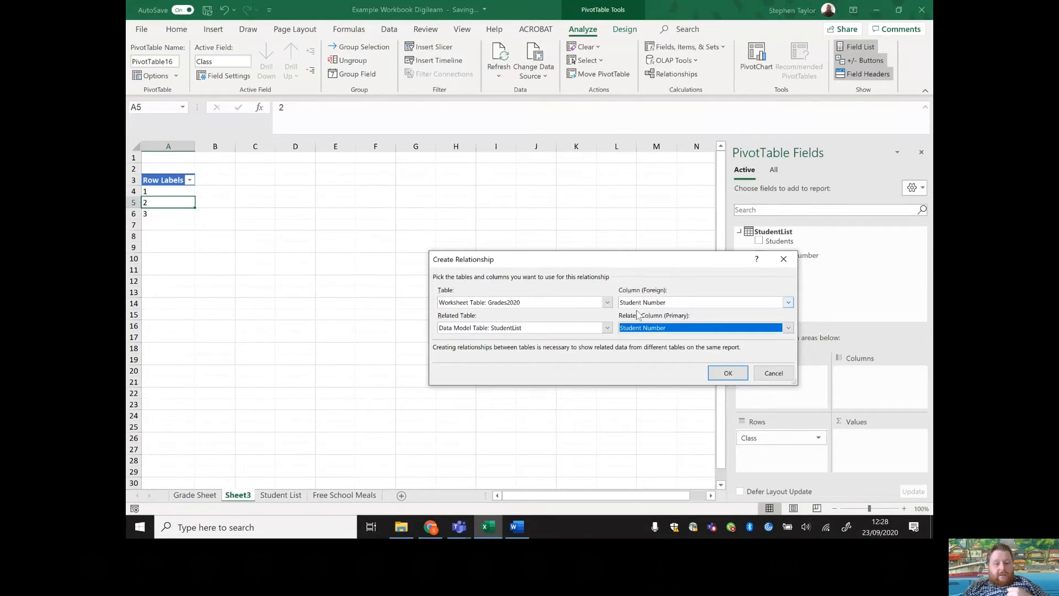
pyautogui.click(726, 375)
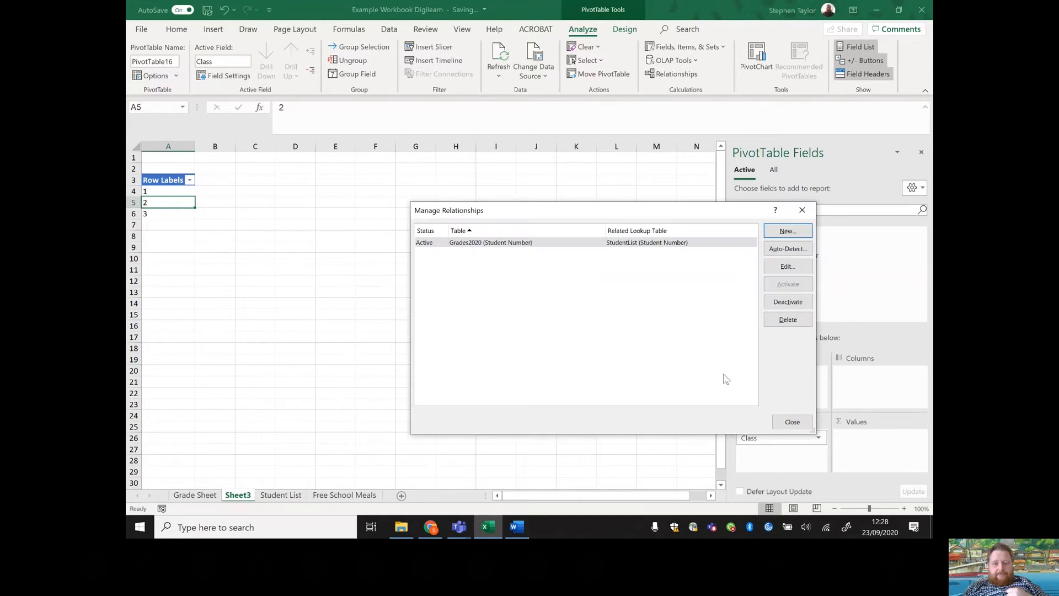
# Relate Table3 to StudentList on Student Number and close the Relationships list.
pyautogui.click(788, 231)
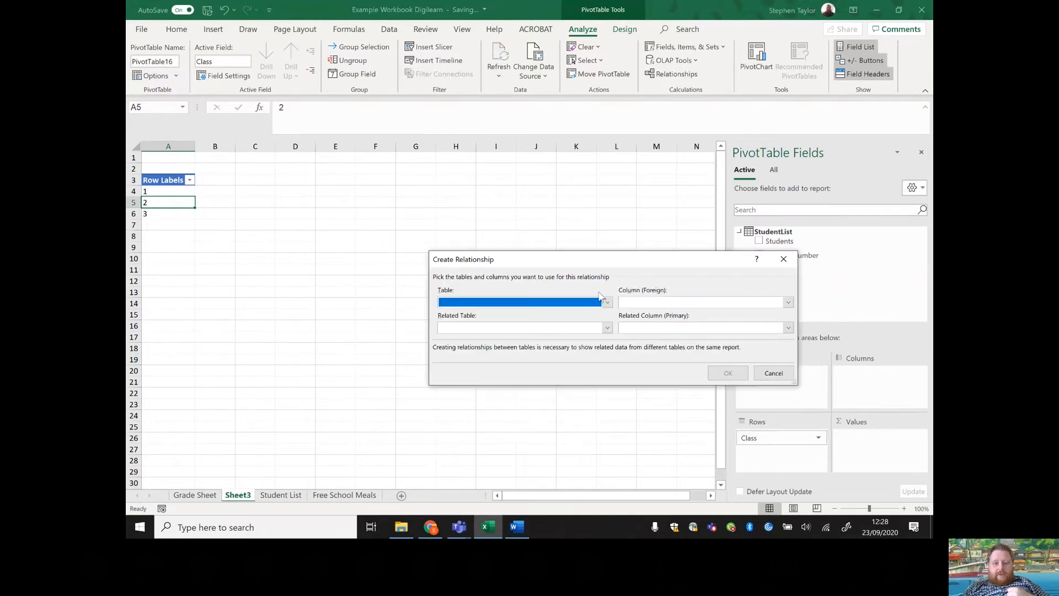
pyautogui.click(607, 303)
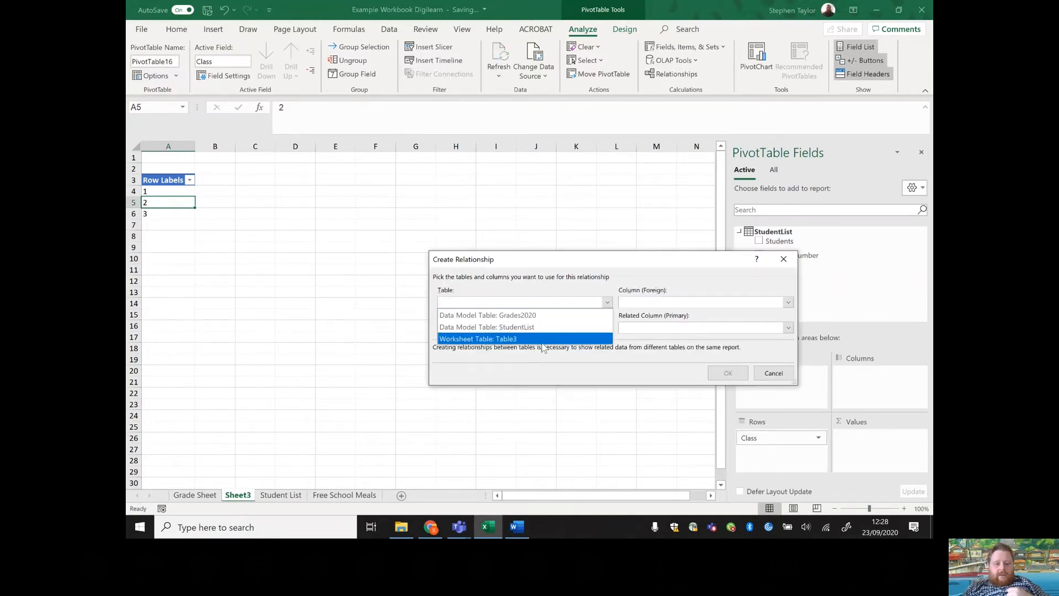
pyautogui.click(520, 338)
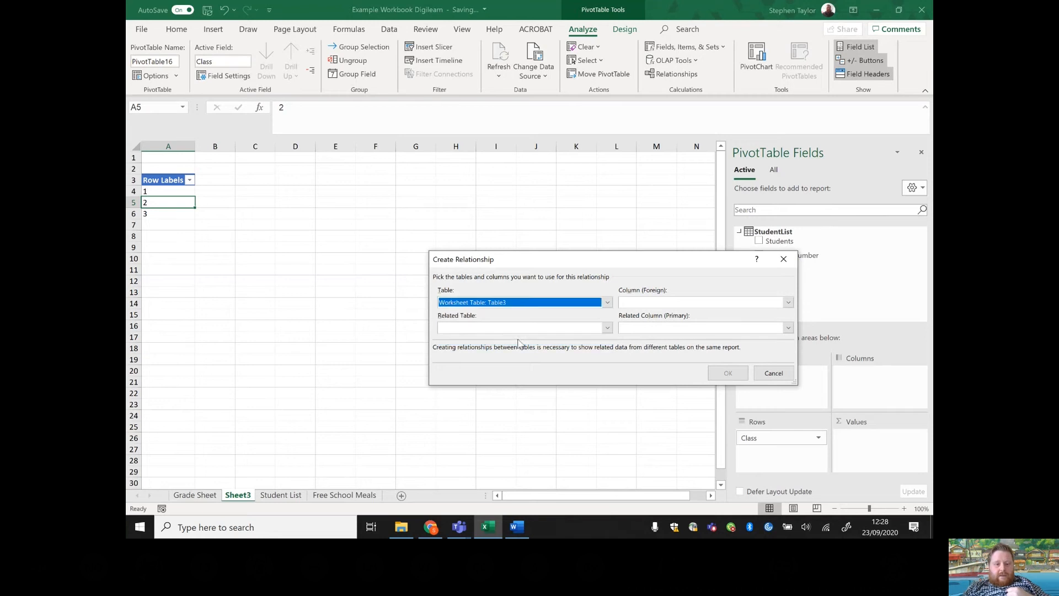
pyautogui.click(773, 307)
pyautogui.click(707, 340)
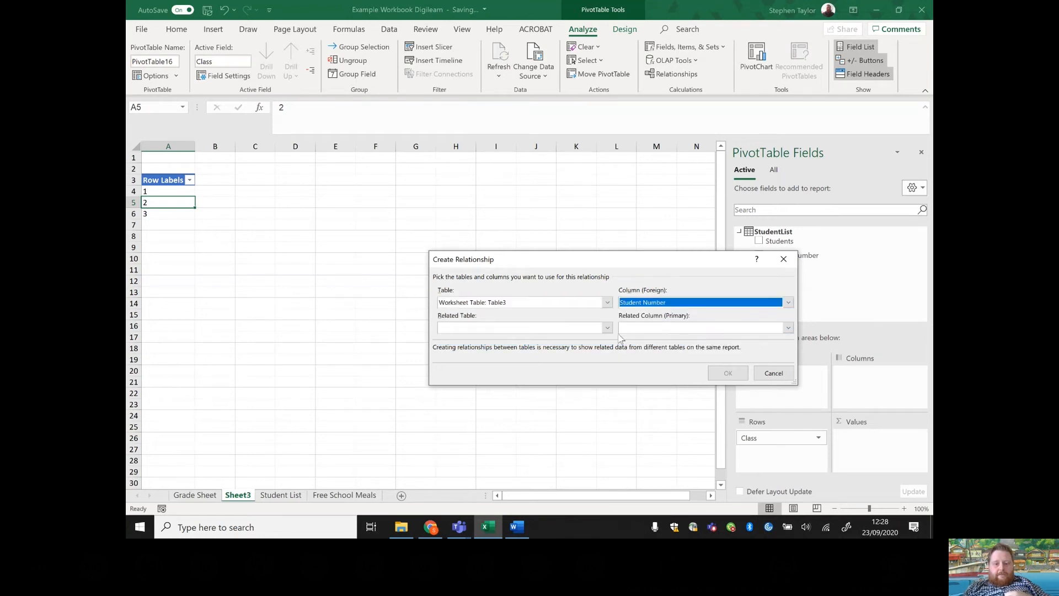
pyautogui.click(606, 328)
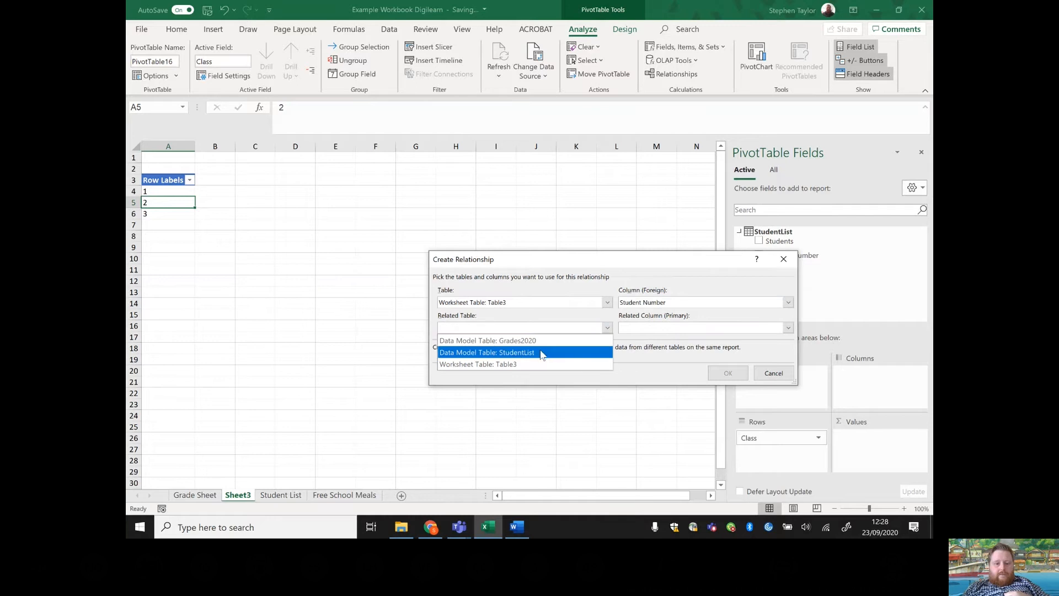
pyautogui.click(528, 353)
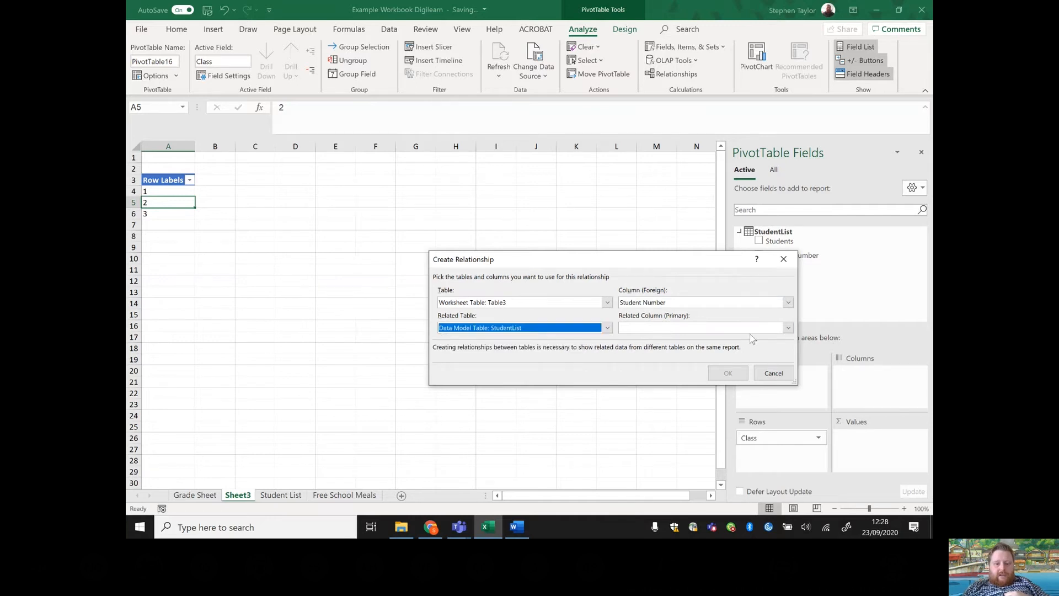
pyautogui.click(788, 328)
pyautogui.click(733, 353)
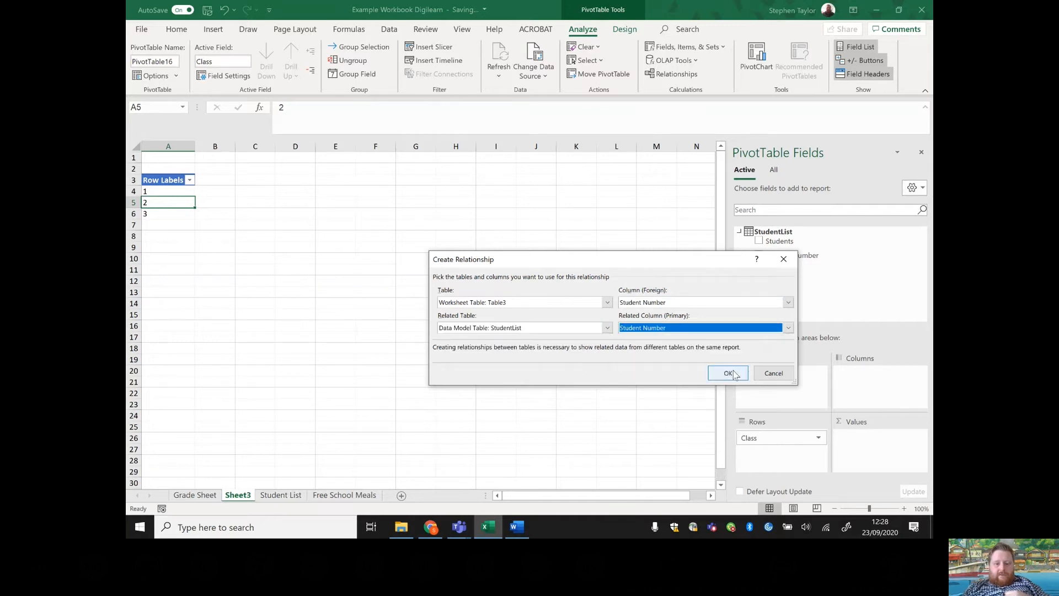
pyautogui.click(729, 373)
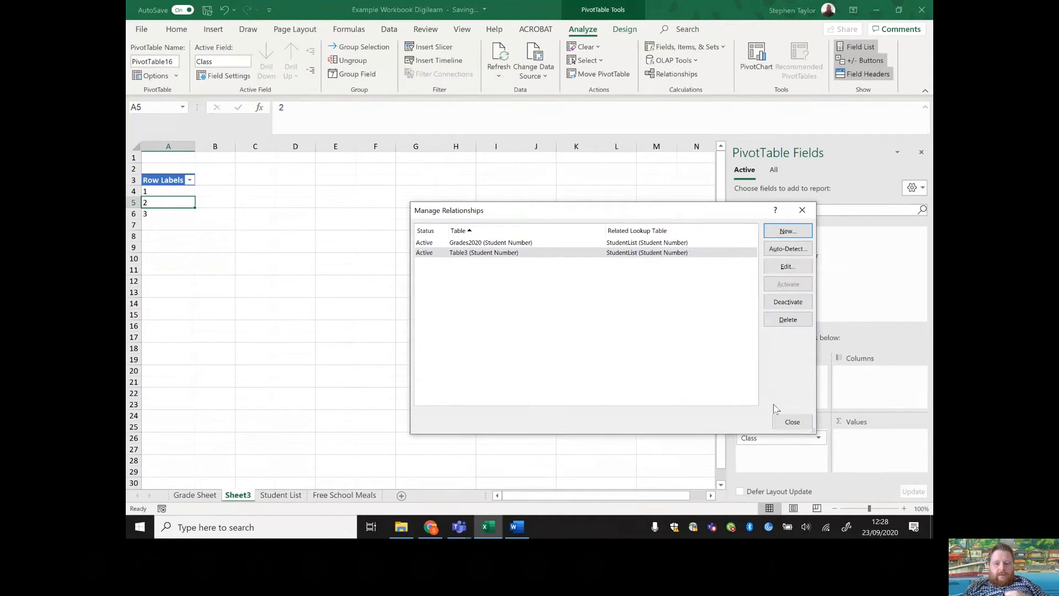
pyautogui.click(792, 422)
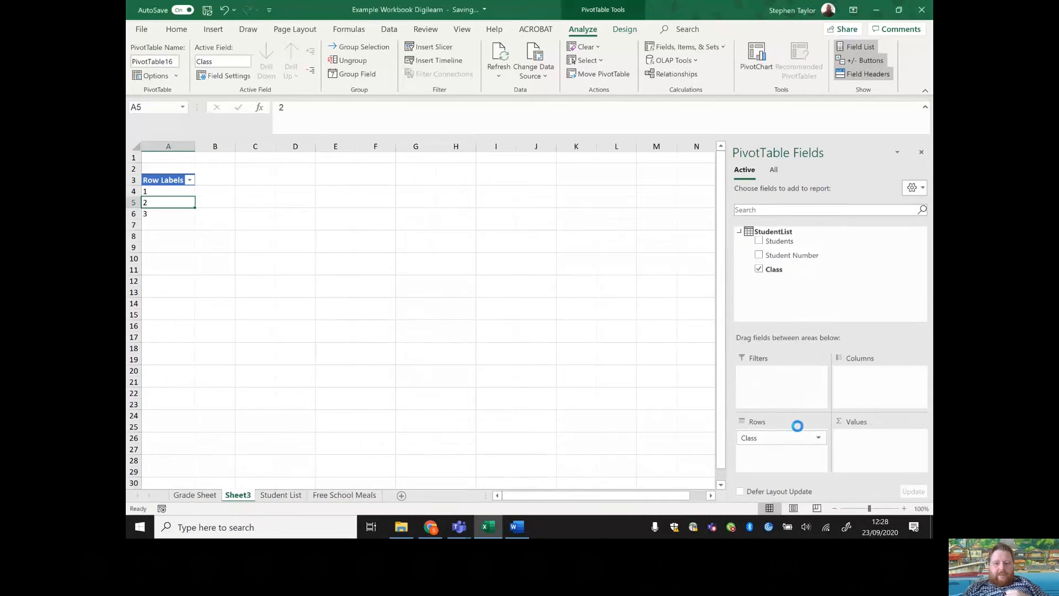
# Show fields from all tables, add Sum of Predicted Grade from Grades2020, then remove it.
pyautogui.click(774, 171)
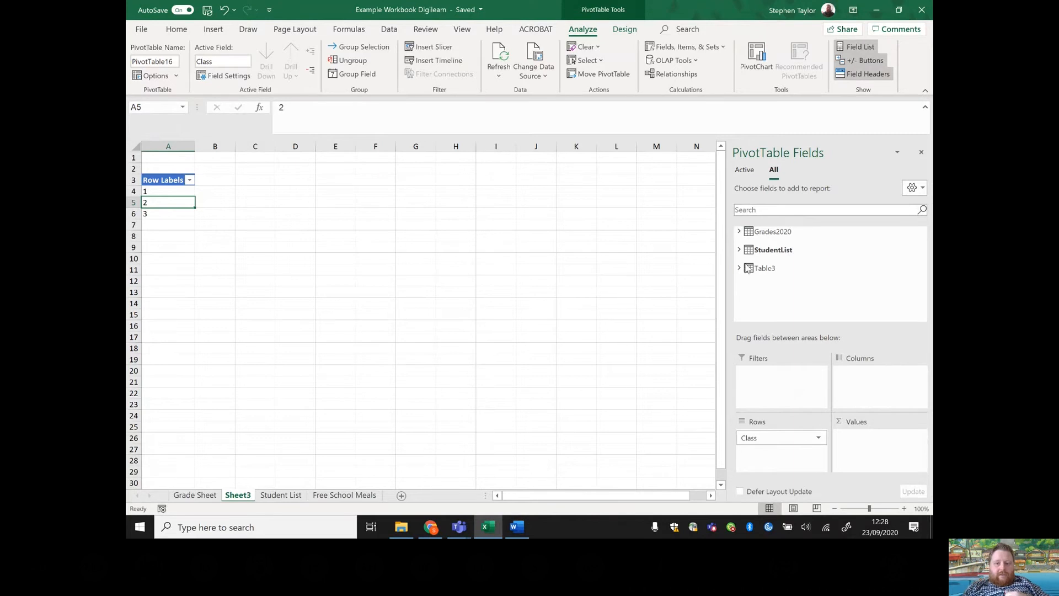
pyautogui.click(740, 232)
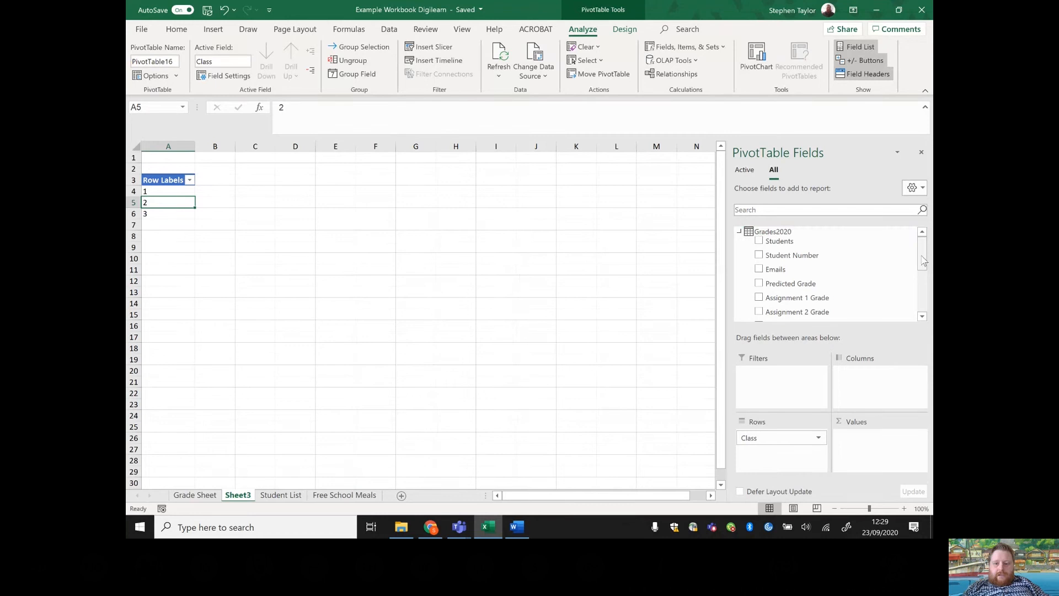
pyautogui.scroll(-1, 855, 276)
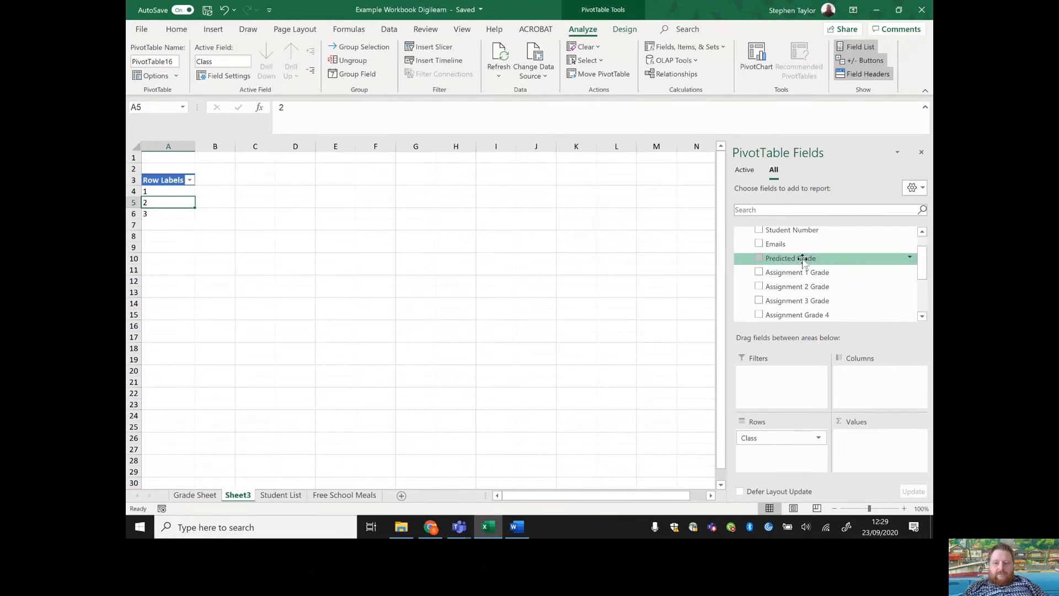
pyautogui.moveTo(803, 260); pyautogui.dragTo(877, 441)
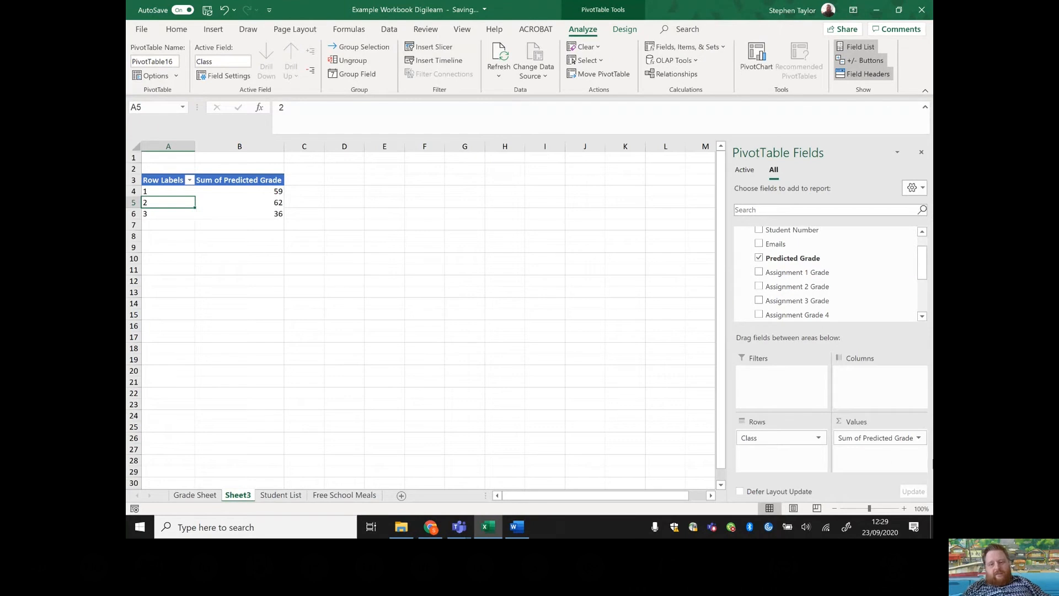
pyautogui.moveTo(876, 441); pyautogui.dragTo(830, 258)
pyautogui.moveTo(922, 264); pyautogui.dragTo(923, 296)
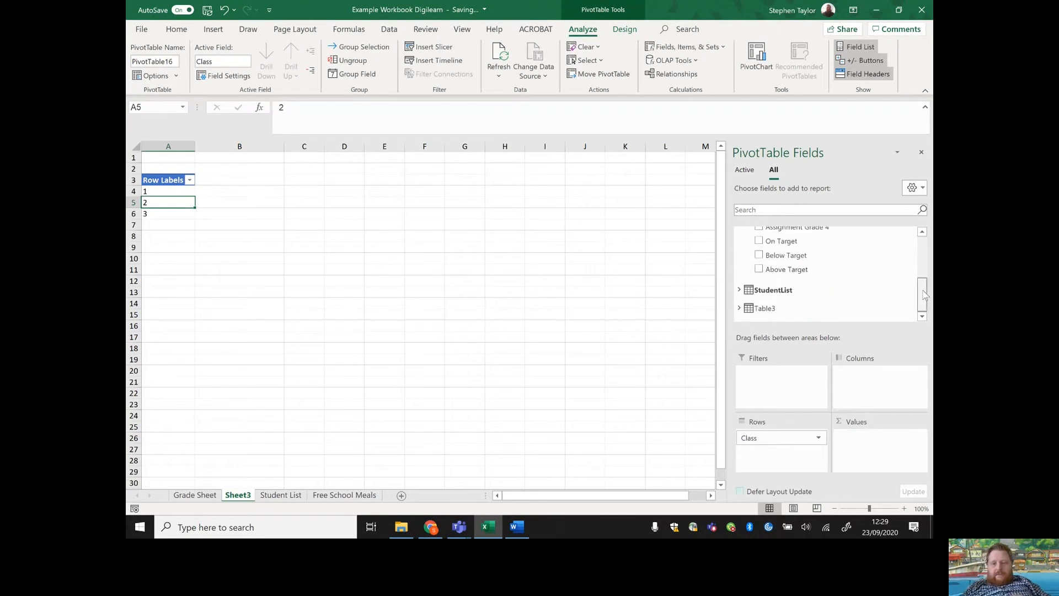
# Add On Target, Below Target and Above Target totals per class to the pivot values.
pyautogui.moveTo(781, 243); pyautogui.dragTo(859, 436)
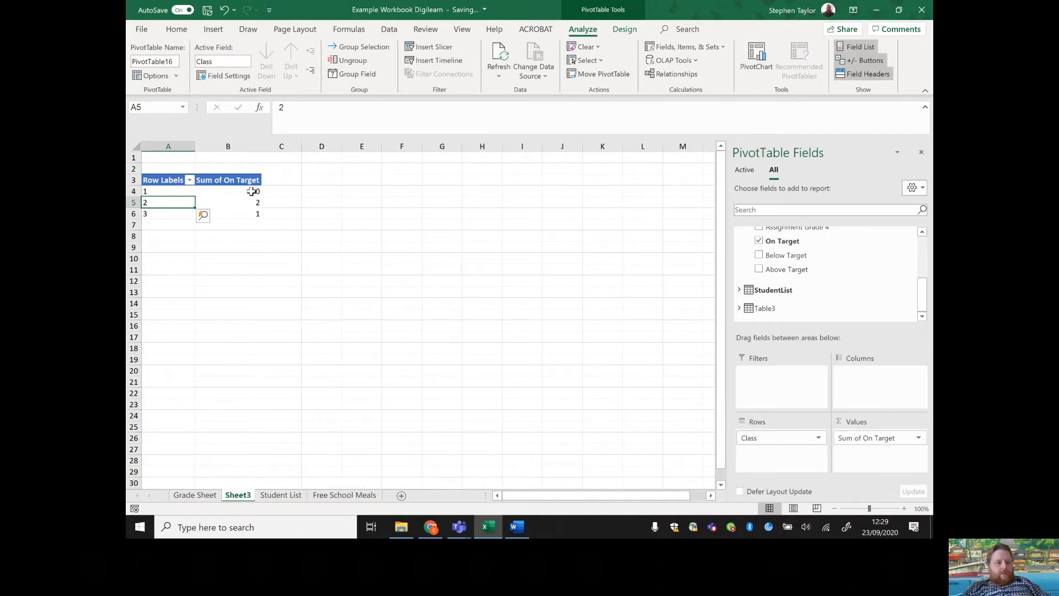
pyautogui.moveTo(249, 192)
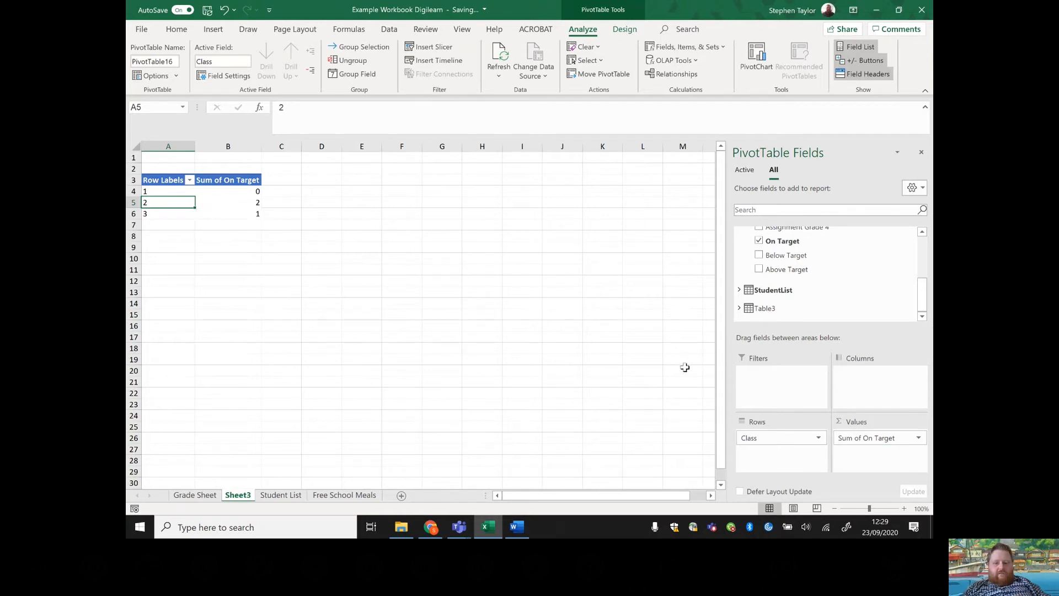
pyautogui.moveTo(778, 257); pyautogui.dragTo(861, 453)
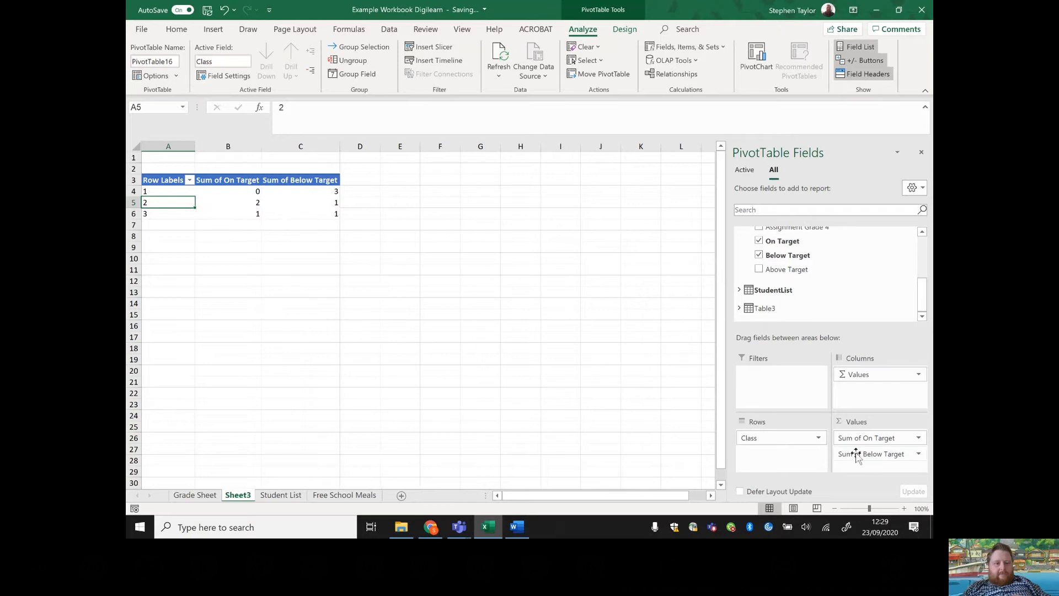
pyautogui.click(320, 191)
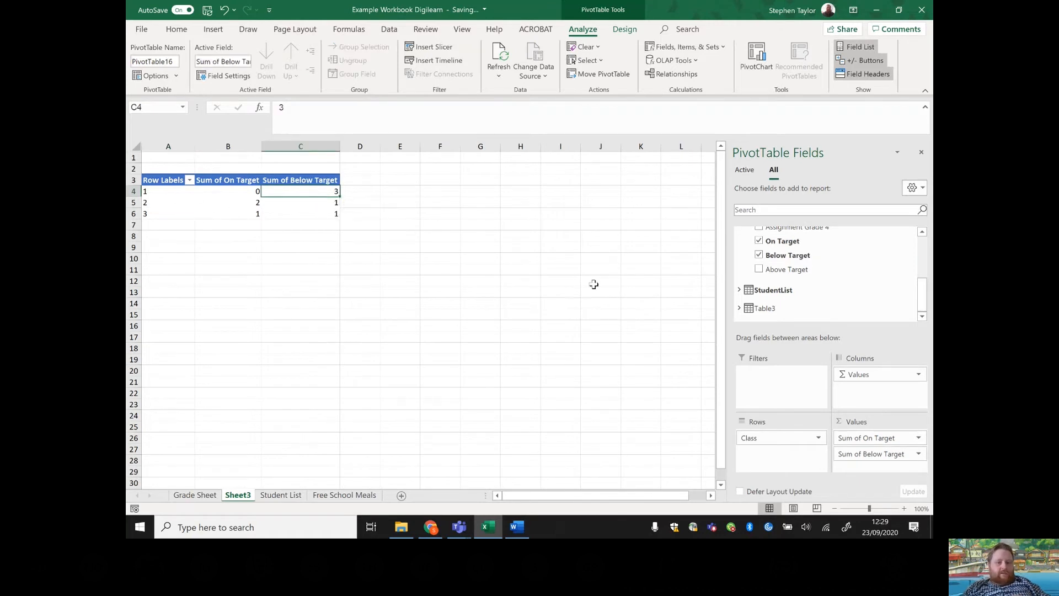
pyautogui.moveTo(794, 270); pyautogui.dragTo(866, 468)
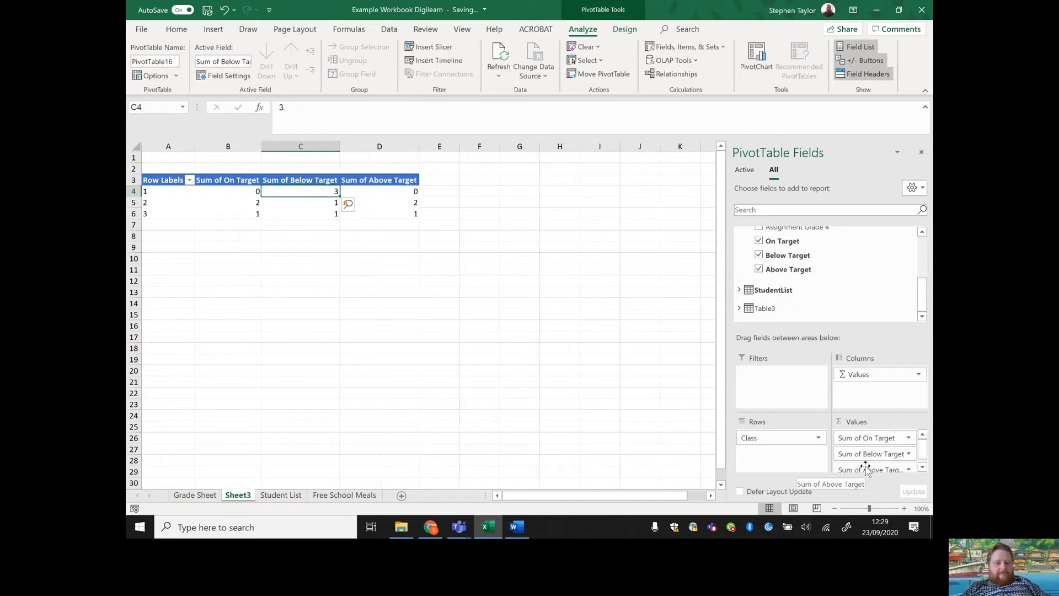
# Add Free School Meals and DSA totals from Table3 to the pivot values.
pyautogui.click(740, 309)
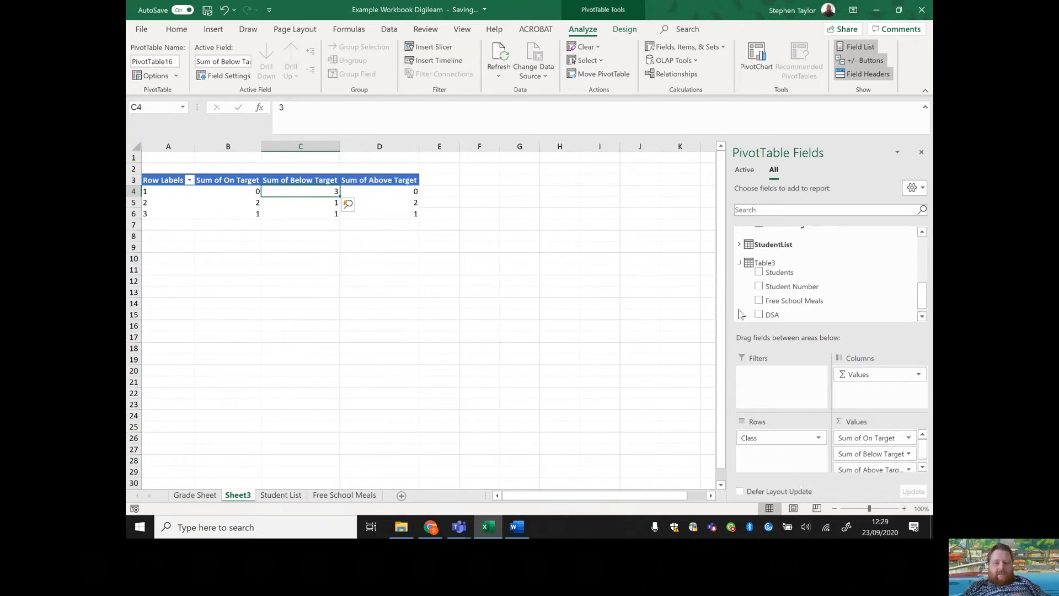
pyautogui.moveTo(797, 300); pyautogui.dragTo(882, 472)
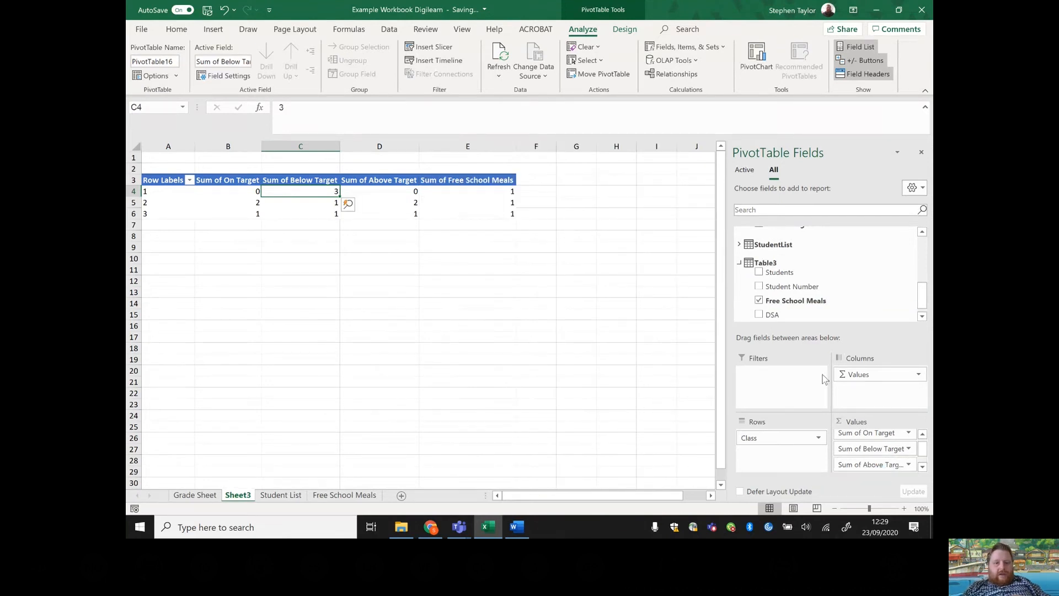
pyautogui.moveTo(777, 315); pyautogui.dragTo(883, 476)
pyautogui.scroll(-1, 922, 455)
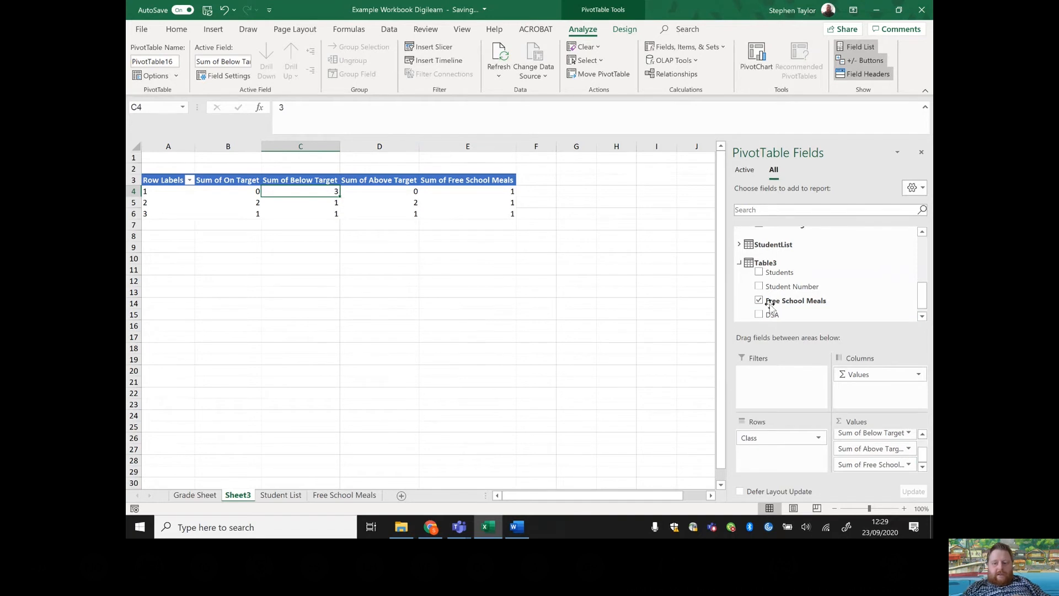
pyautogui.moveTo(772, 314); pyautogui.dragTo(855, 472)
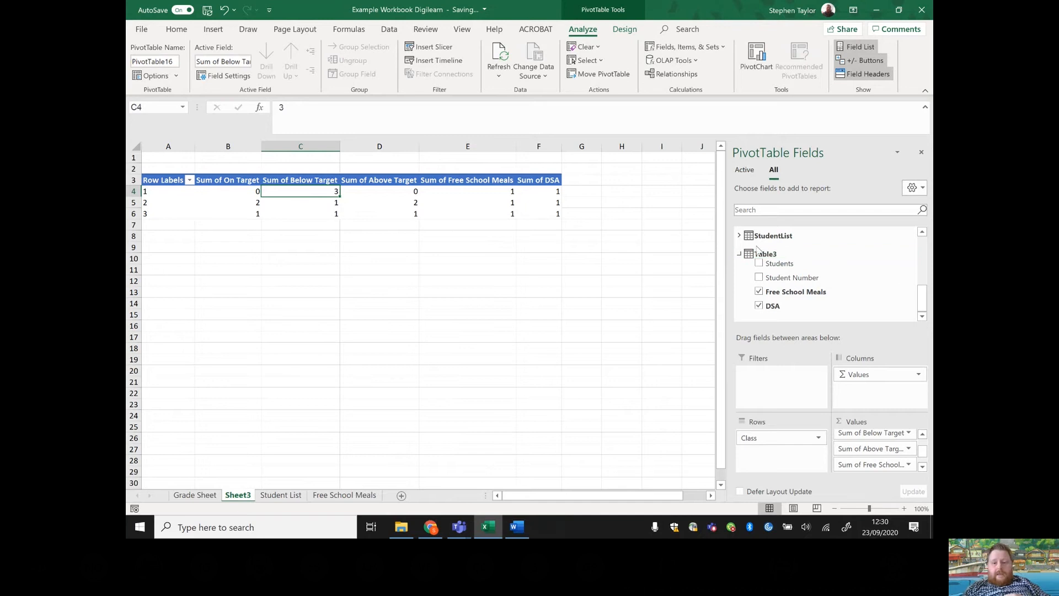
pyautogui.moveTo(922, 298); pyautogui.dragTo(923, 247)
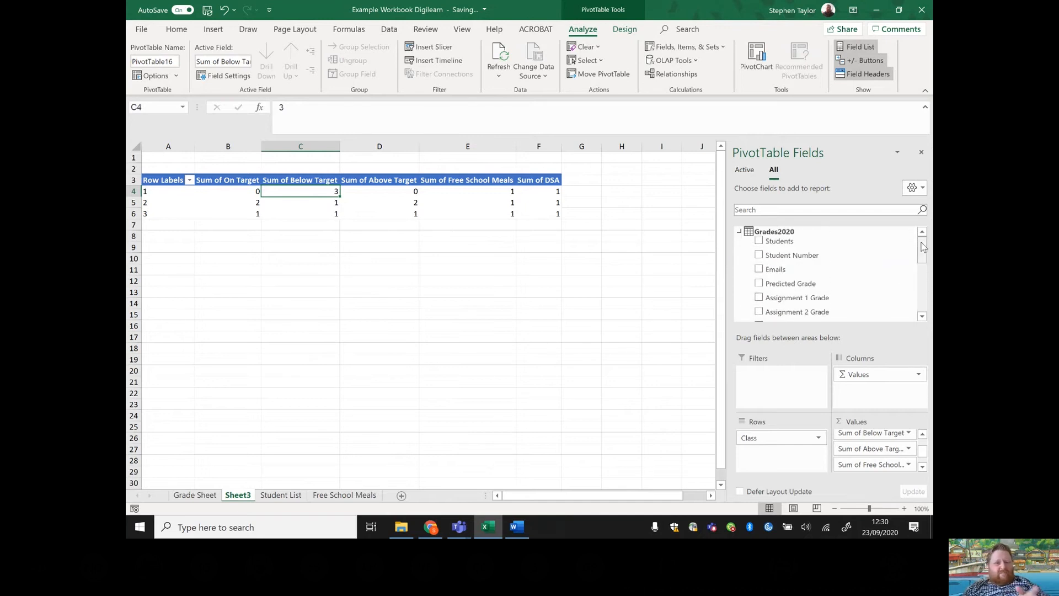
pyautogui.click(650, 225)
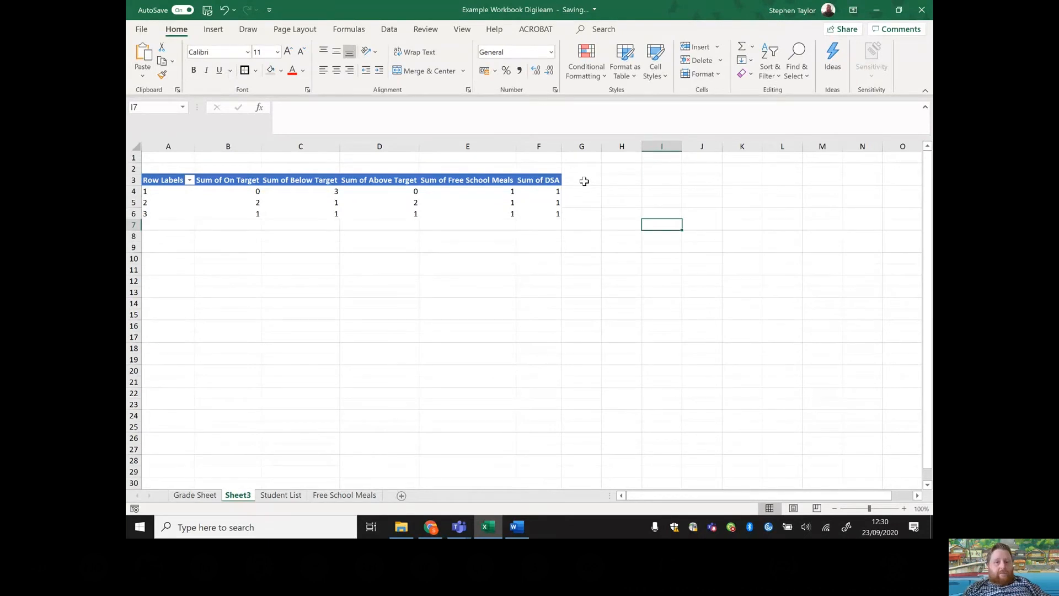
# Insert a slicer on StudentList's Student Number field for the PivotTable.
pyautogui.click(429, 194)
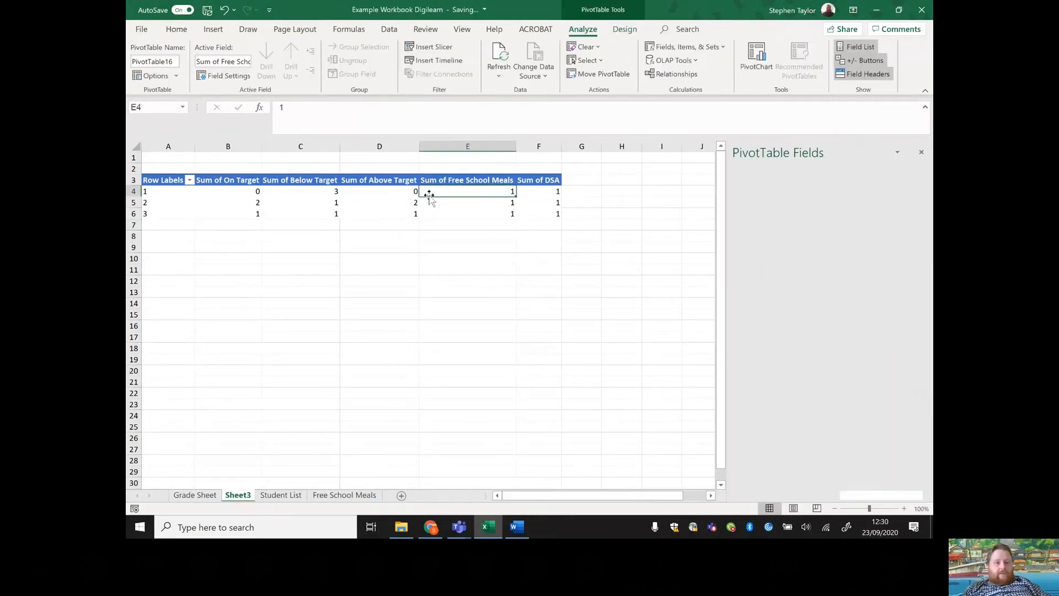
pyautogui.click(425, 49)
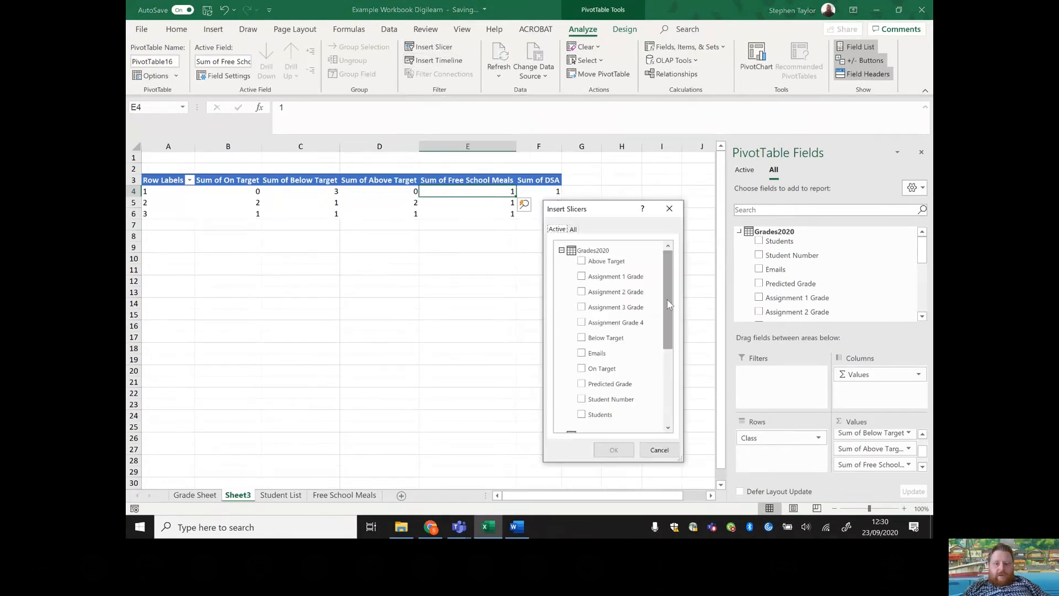
pyautogui.click(561, 252)
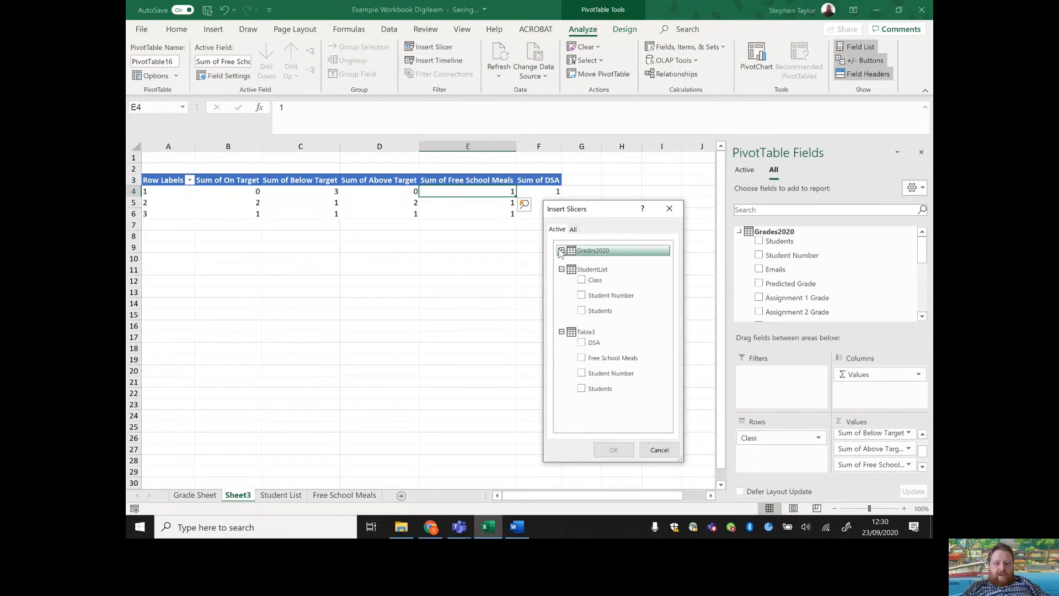
pyautogui.click(562, 332)
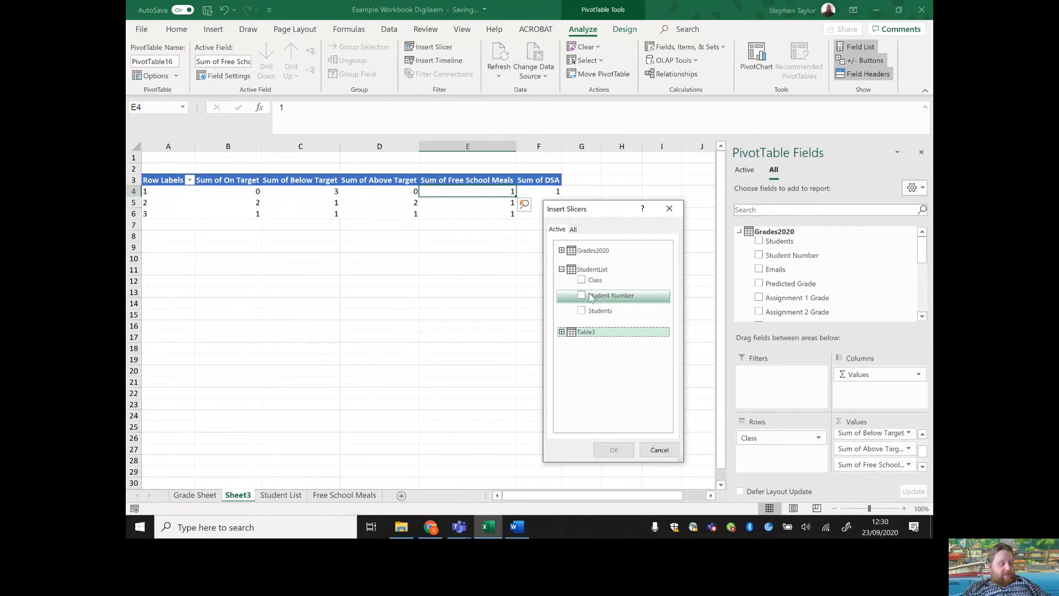
pyautogui.click(588, 298)
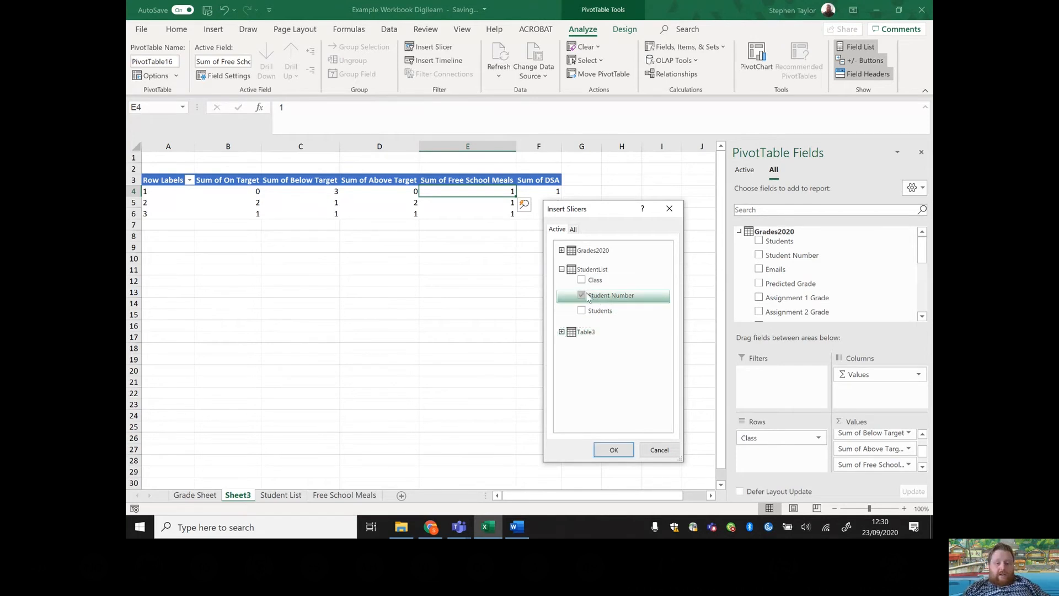
pyautogui.click(614, 450)
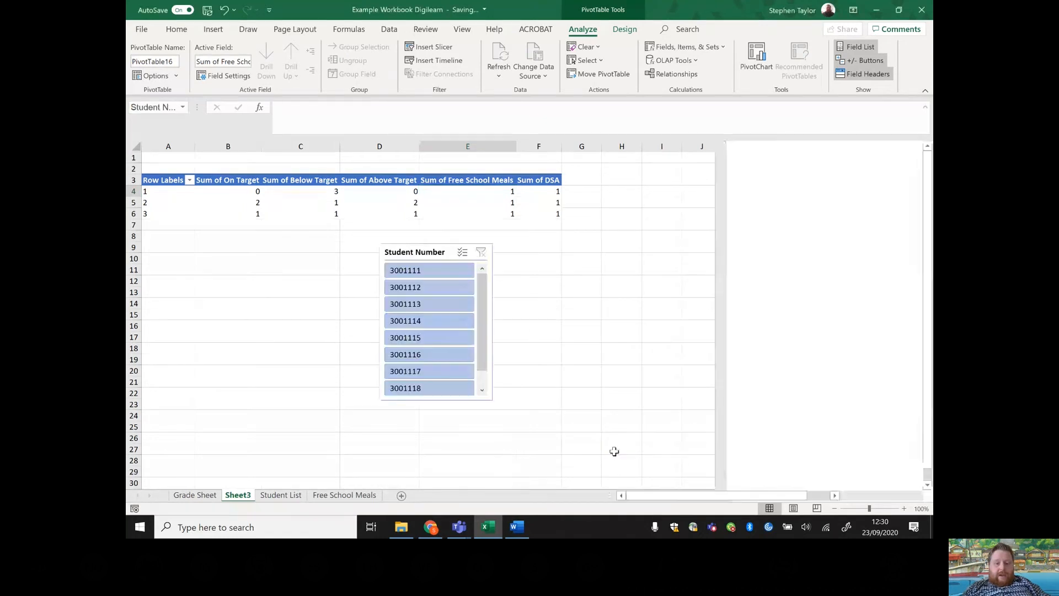
pyautogui.moveTo(400, 256); pyautogui.dragTo(667, 186)
pyautogui.click(685, 200)
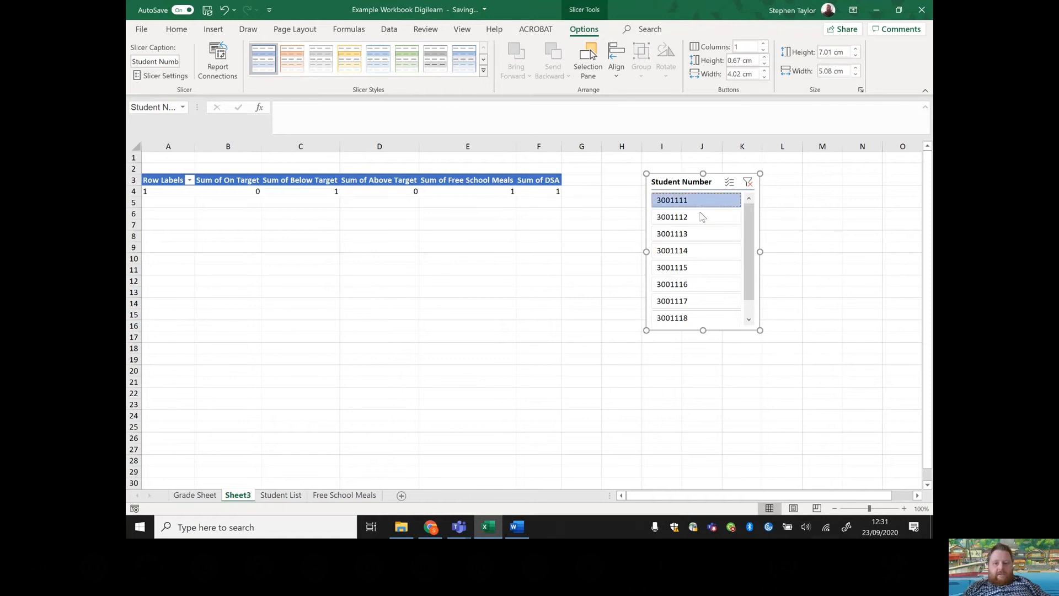
pyautogui.click(700, 267)
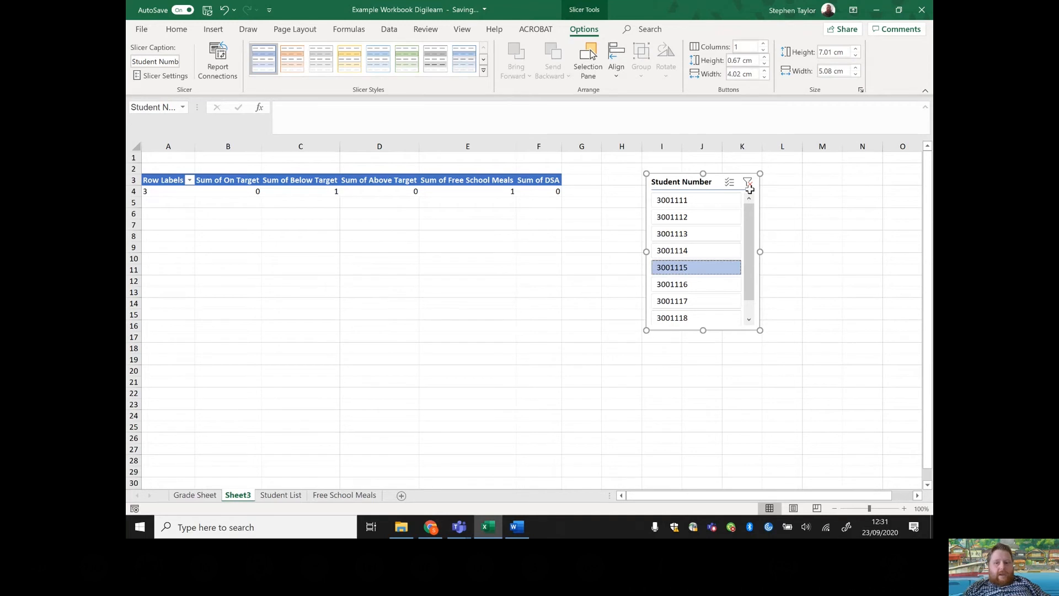
pyautogui.click(366, 189)
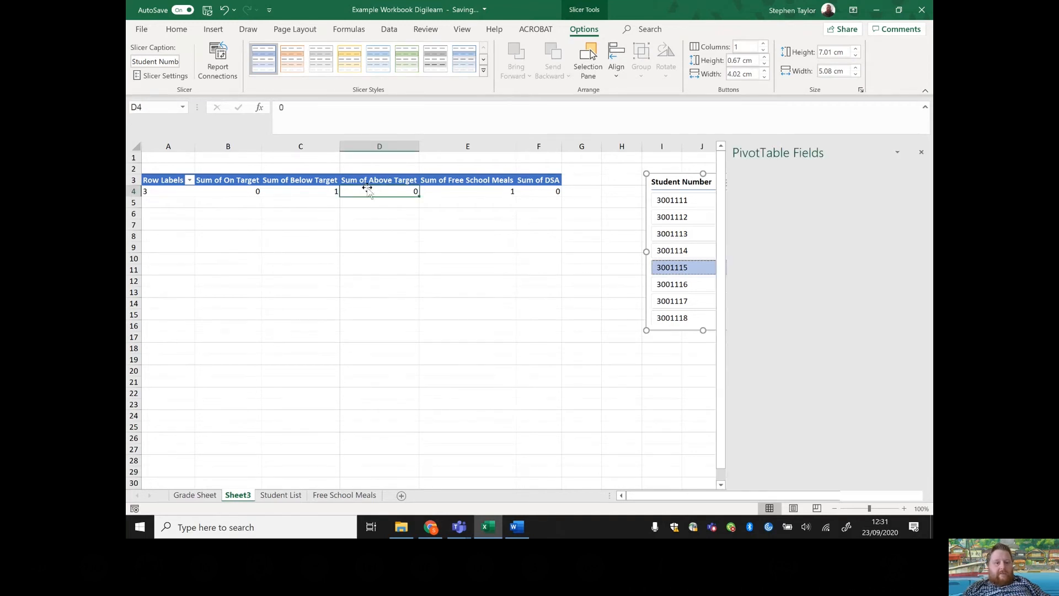
pyautogui.click(166, 180)
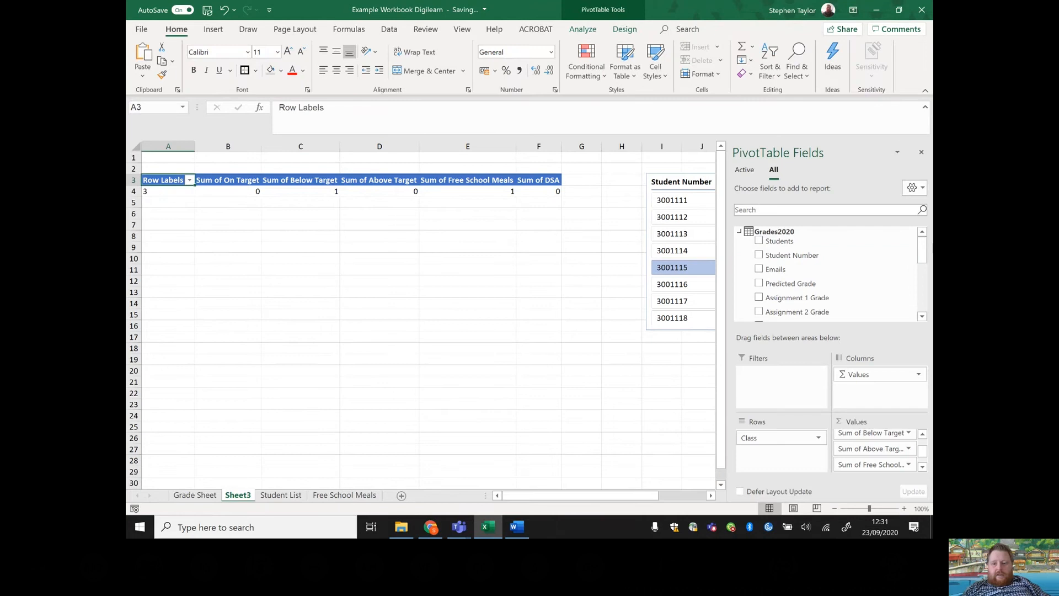
# Add StudentList's Students field to Rows beneath Class.
pyautogui.click(740, 231)
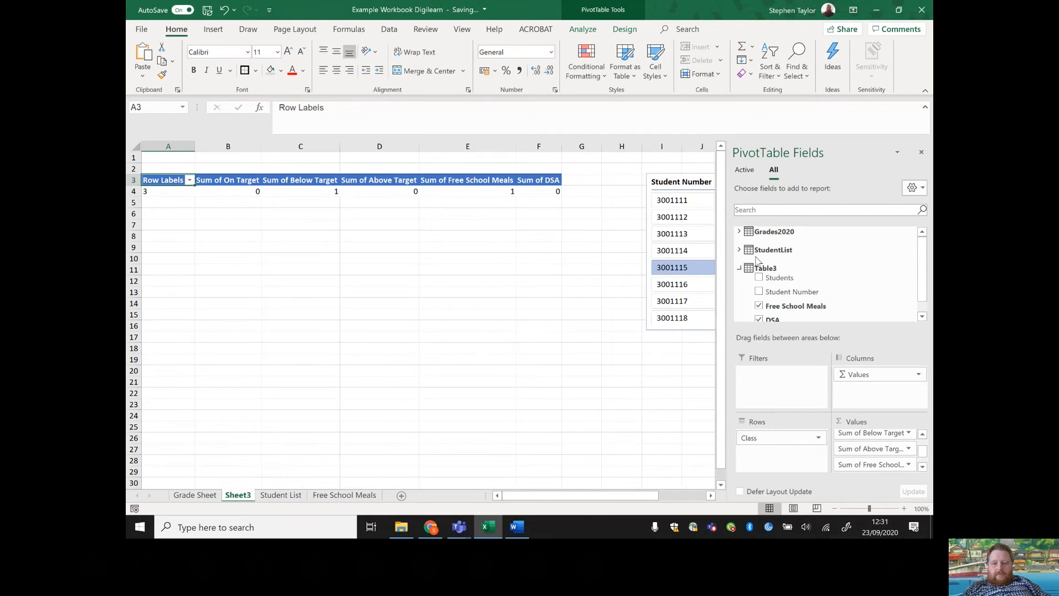
pyautogui.click(740, 251)
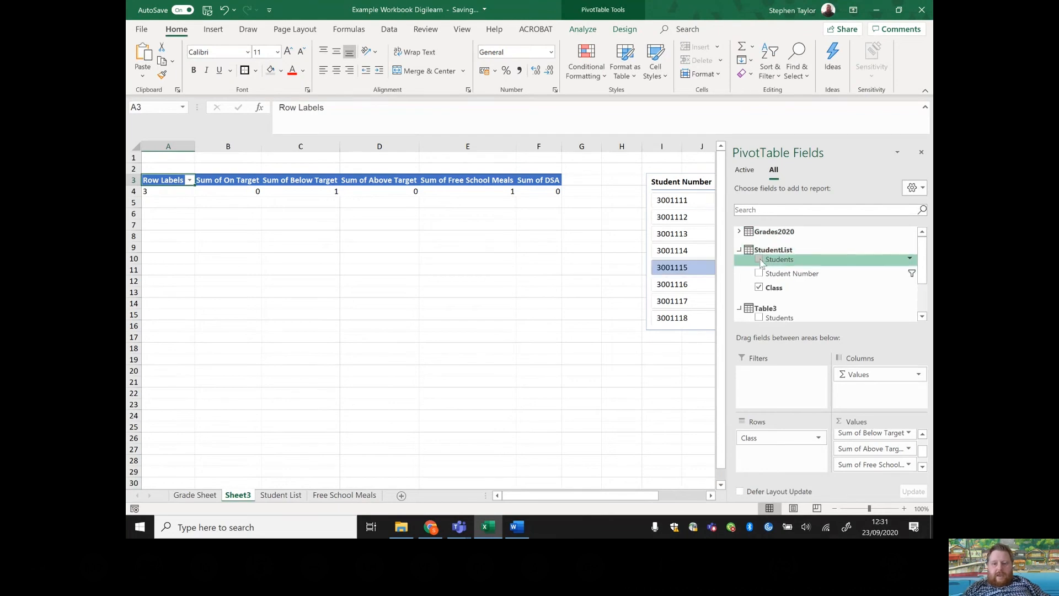
pyautogui.moveTo(762, 261); pyautogui.dragTo(760, 456)
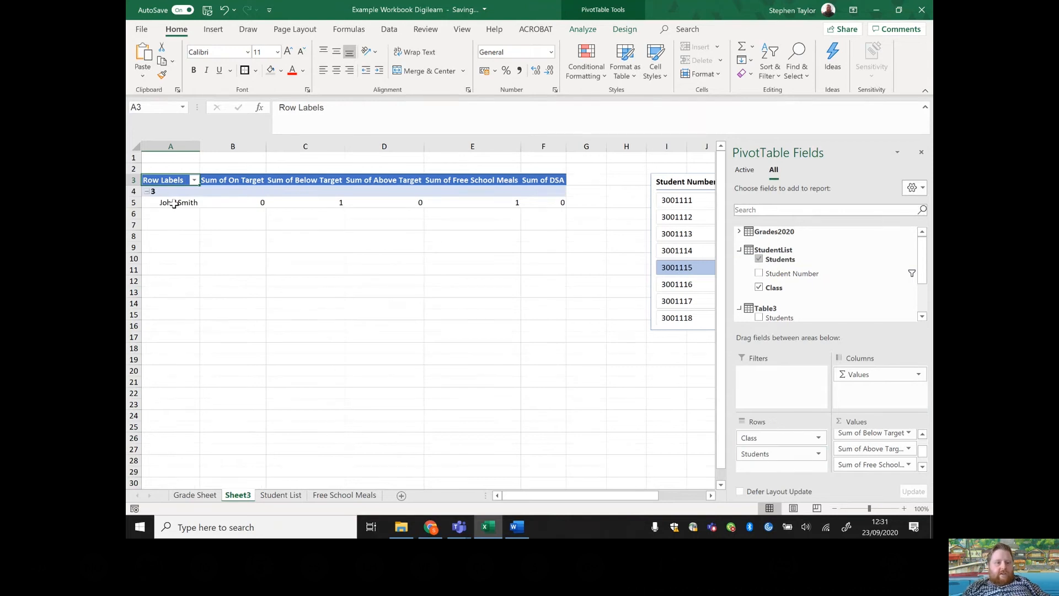
# Clear the Student Number slicer filter so all eight students show, then close the field list.
pyautogui.moveTo(684, 187); pyautogui.dragTo(613, 174)
pyautogui.click(683, 175)
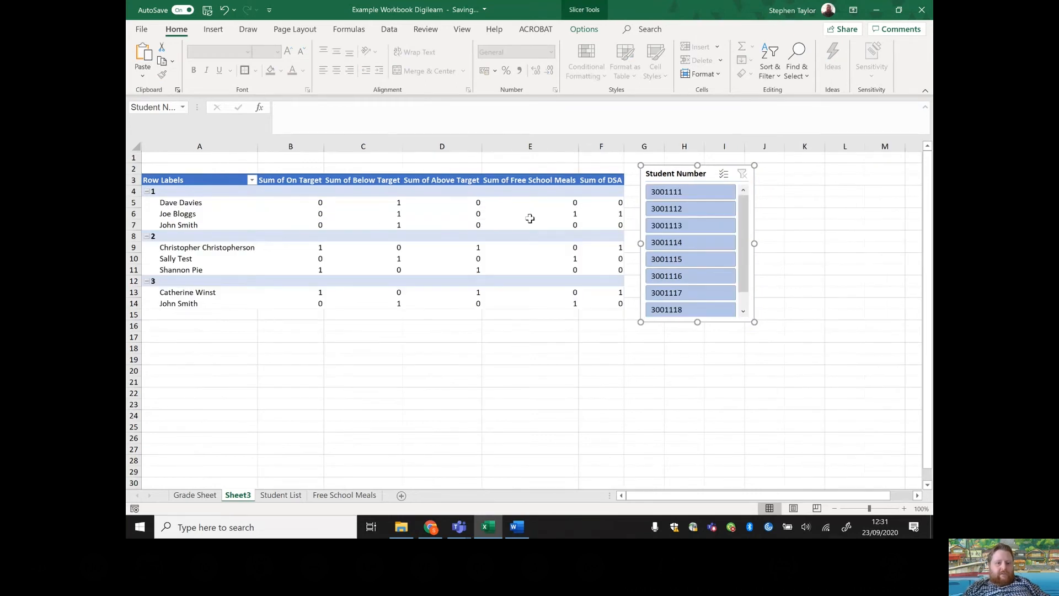
pyautogui.click(331, 302)
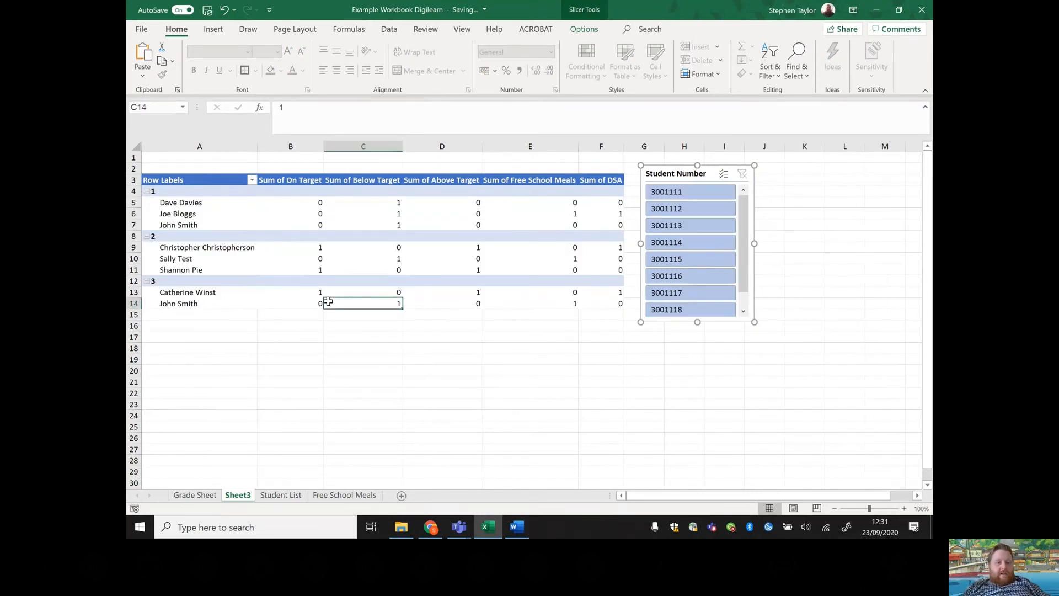
pyautogui.click(476, 301)
pyautogui.click(527, 301)
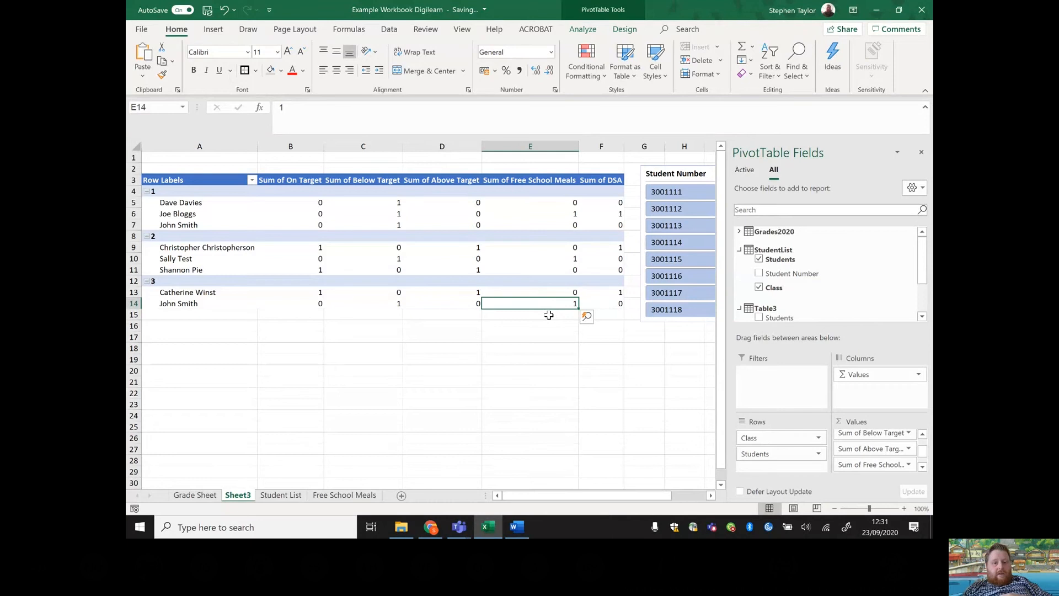
pyautogui.click(925, 151)
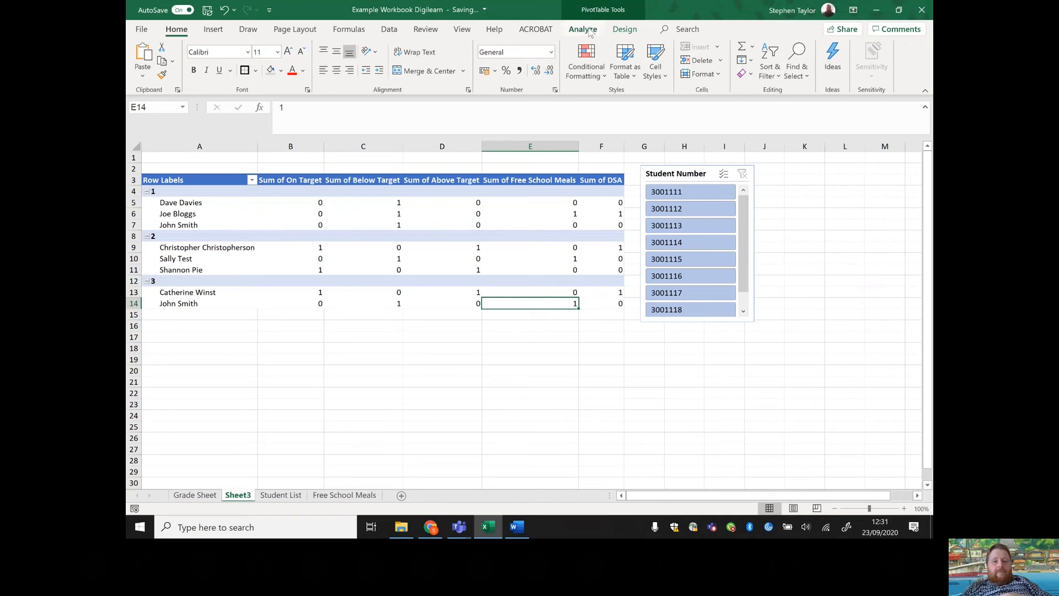
# Insert a clustered column PivotChart and place it below the pivot table near row 15.
pyautogui.click(214, 32)
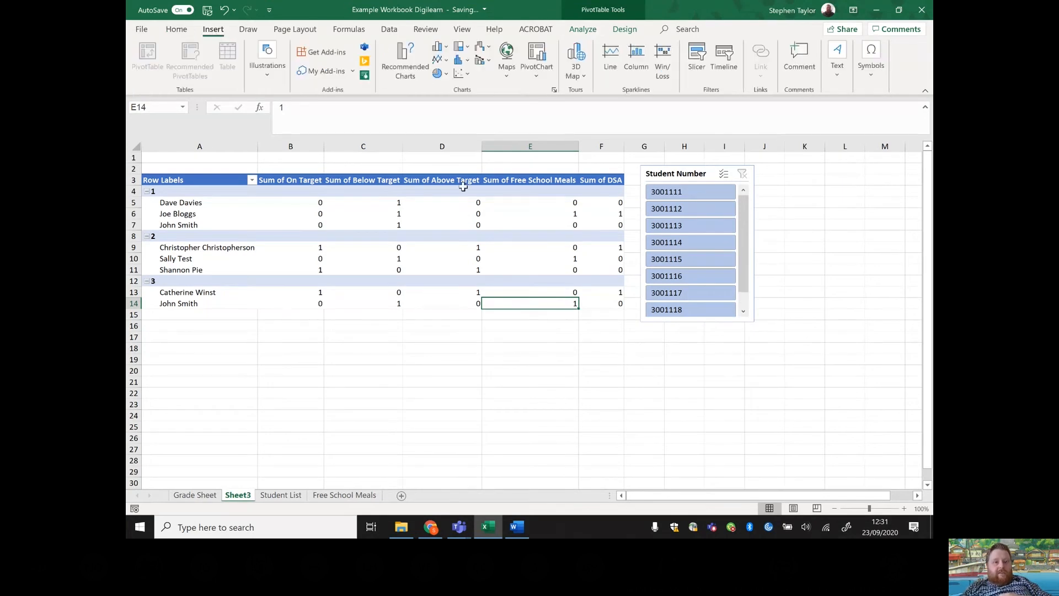
pyautogui.click(537, 58)
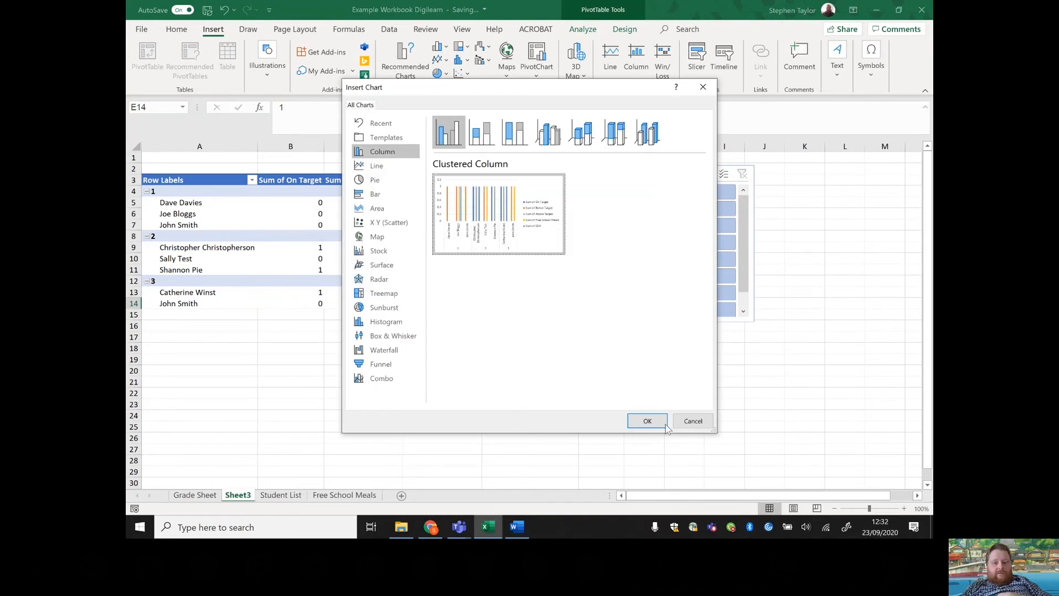
pyautogui.click(645, 421)
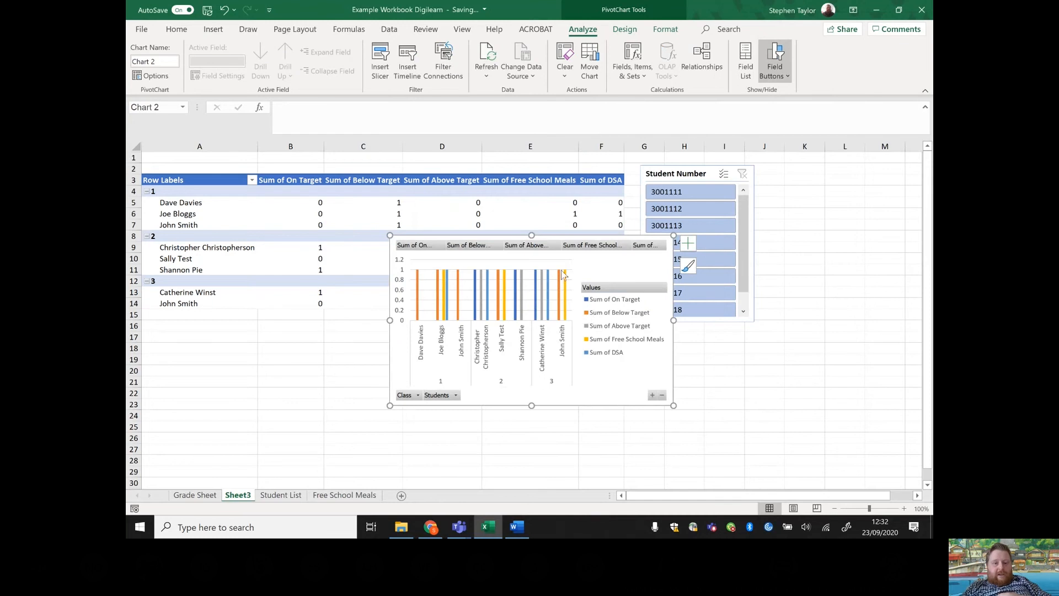
pyautogui.click(563, 274)
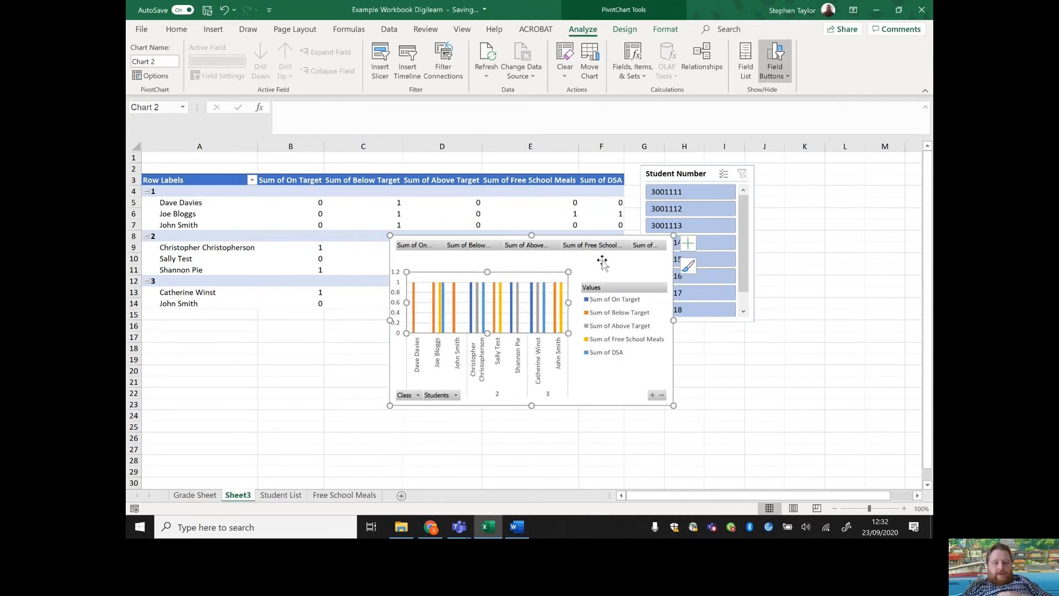
pyautogui.moveTo(602, 263); pyautogui.dragTo(504, 351)
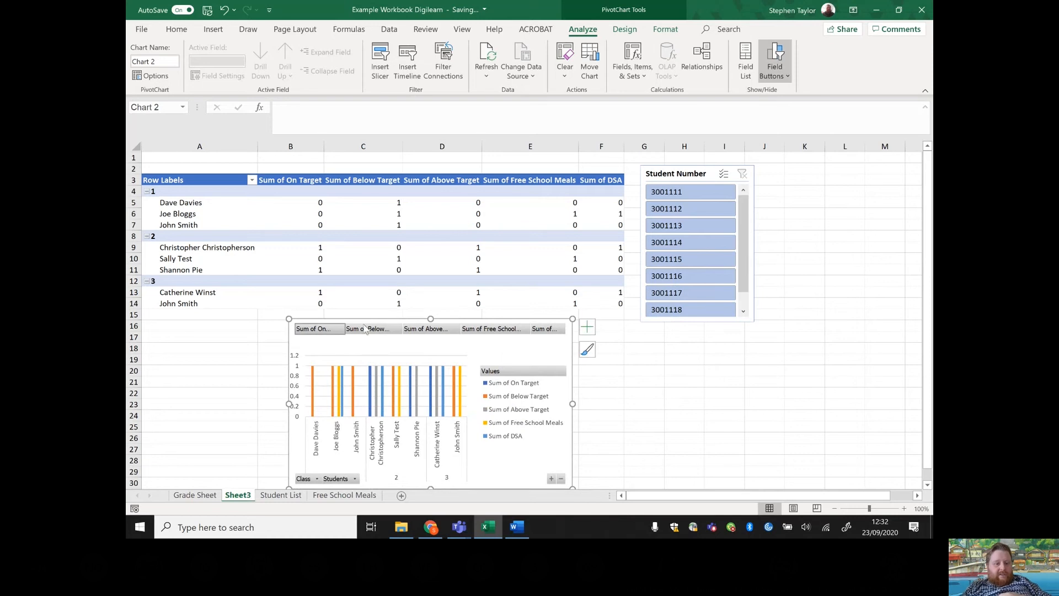
pyautogui.click(478, 259)
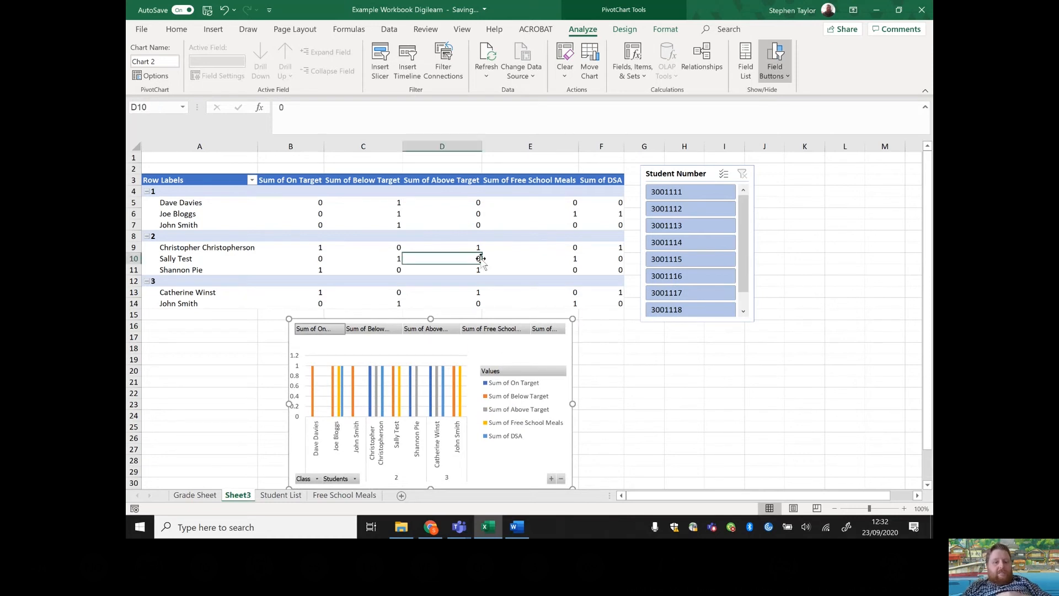
# Remove Students and Class from the PivotChart's axis categories.
pyautogui.click(290, 183)
pyautogui.click(458, 355)
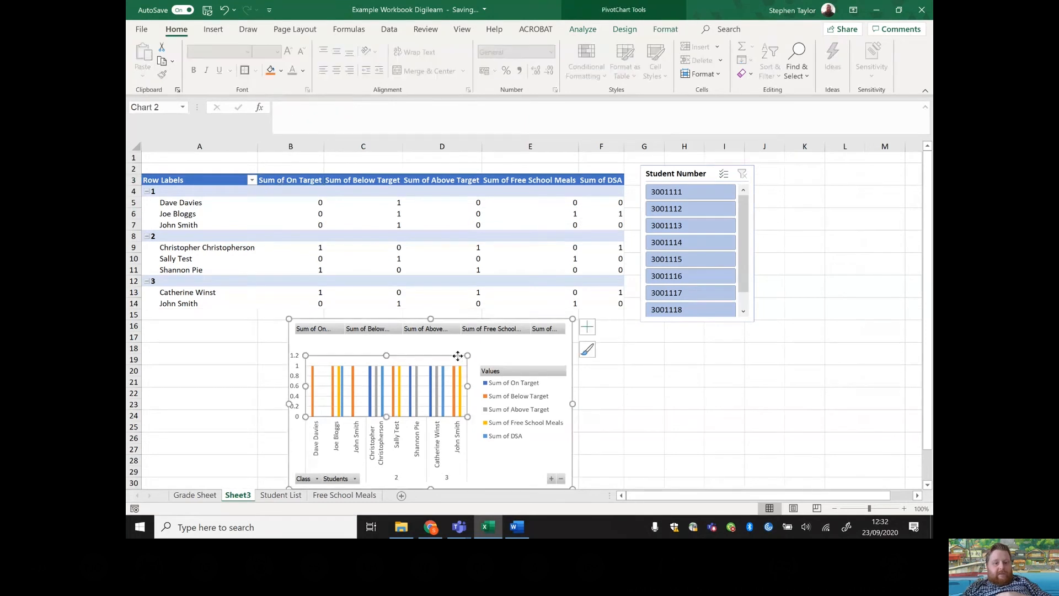
pyautogui.click(585, 30)
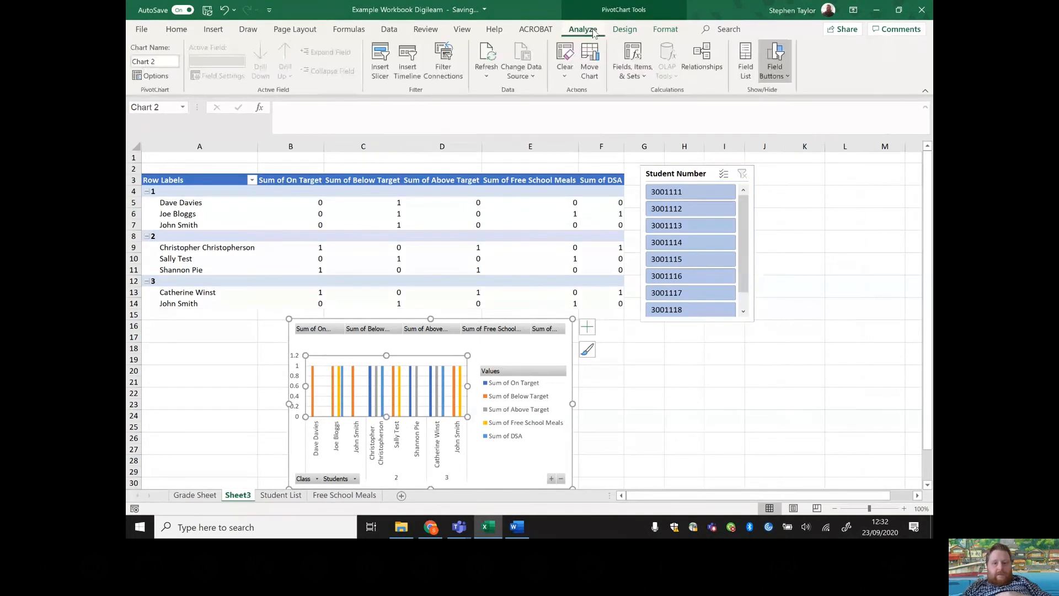
pyautogui.click(743, 48)
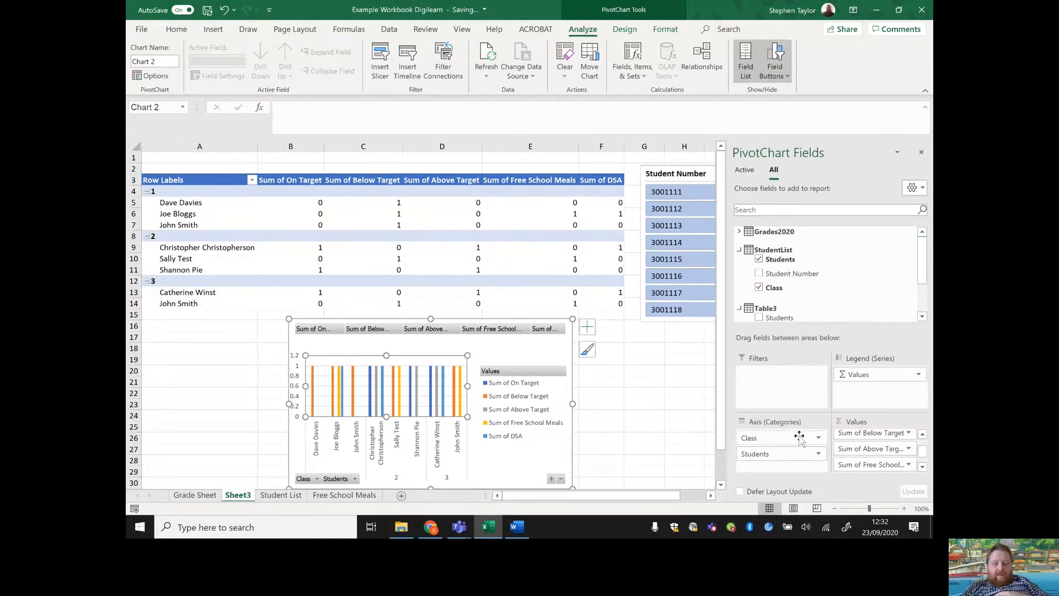
pyautogui.moveTo(786, 439); pyautogui.dragTo(799, 370)
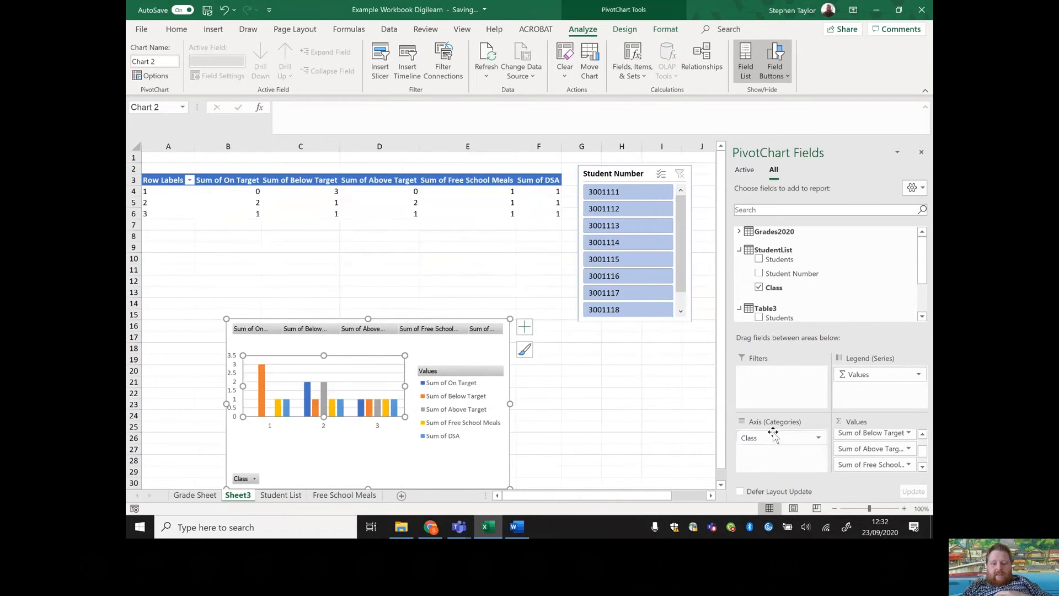
pyautogui.moveTo(772, 436)
pyautogui.mouseDown()
pyautogui.moveTo(806, 361)
pyautogui.moveTo(817, 283)
pyautogui.moveTo(777, 444)
pyautogui.mouseUp()
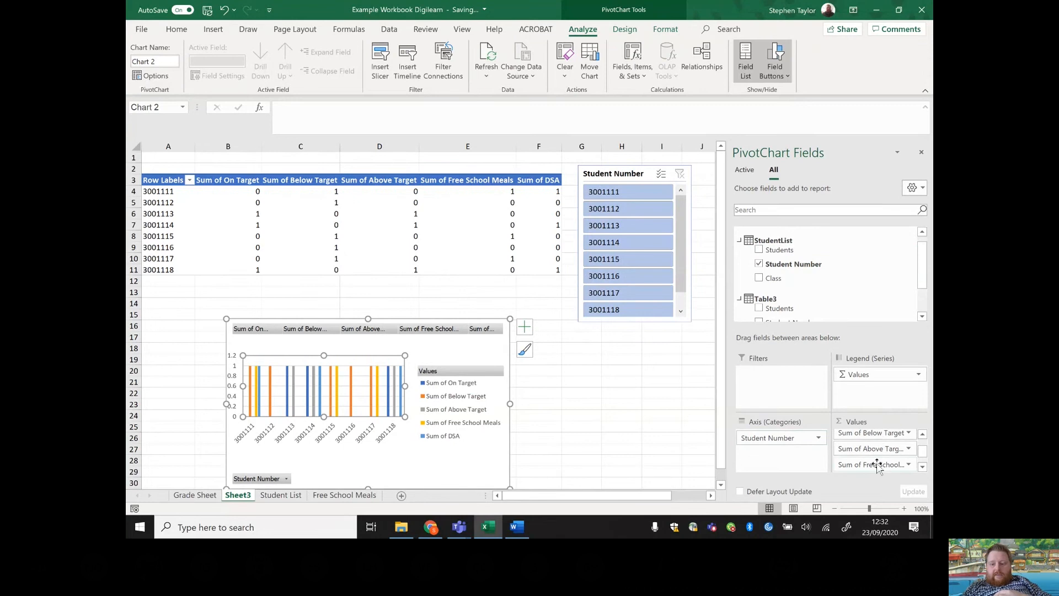
# Remove Sum of DSA, Free School Meals, Above Target and On Target from the chart values.
pyautogui.scroll(-1, 923, 453)
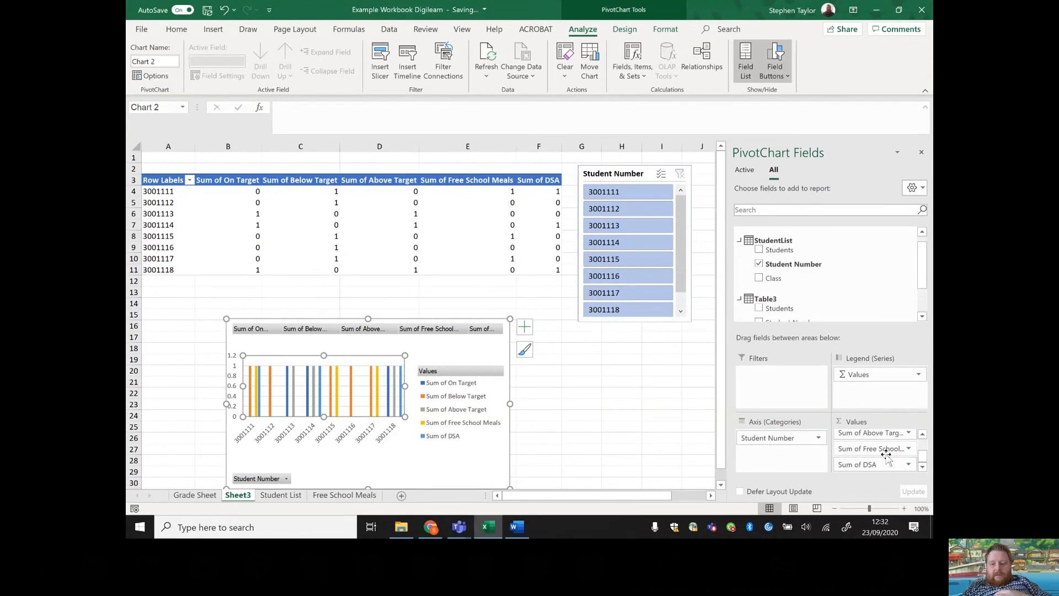
pyautogui.moveTo(885, 468); pyautogui.dragTo(868, 282)
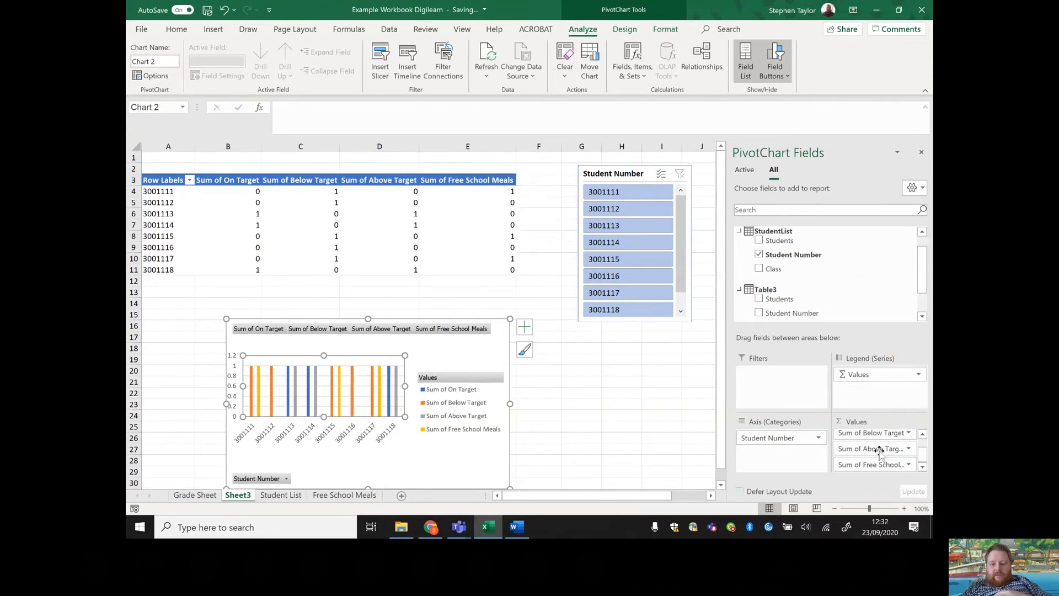
pyautogui.moveTo(871, 465); pyautogui.dragTo(876, 298)
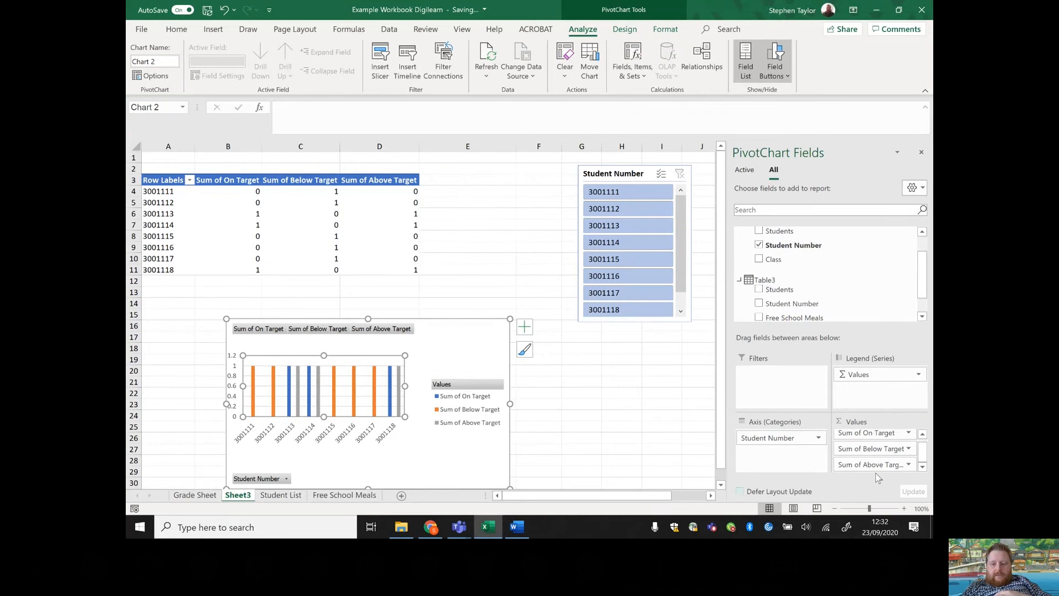
pyautogui.moveTo(876, 466); pyautogui.dragTo(859, 292)
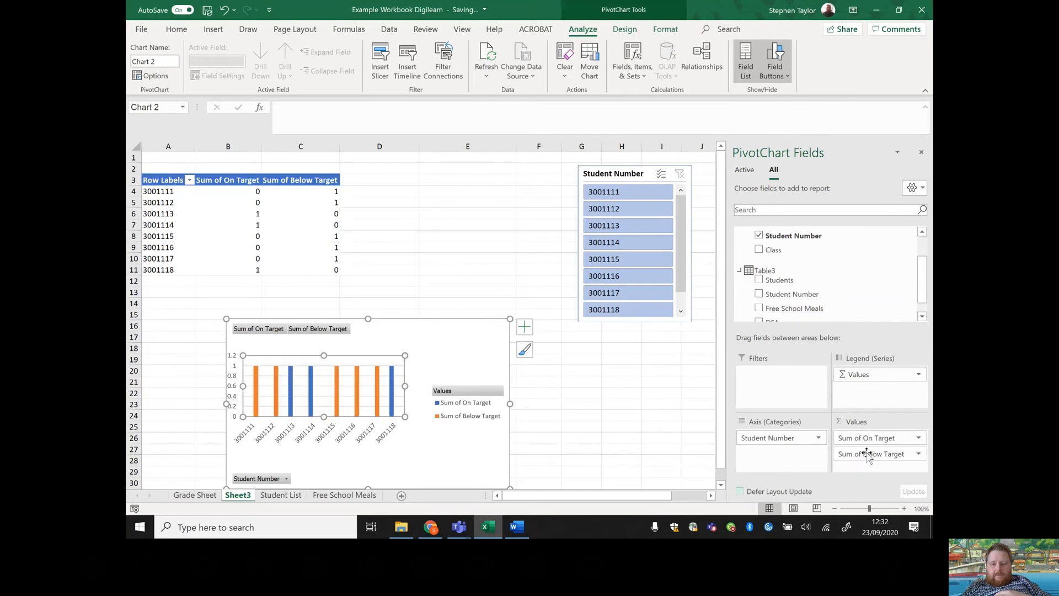
pyautogui.moveTo(872, 438); pyautogui.dragTo(844, 290)
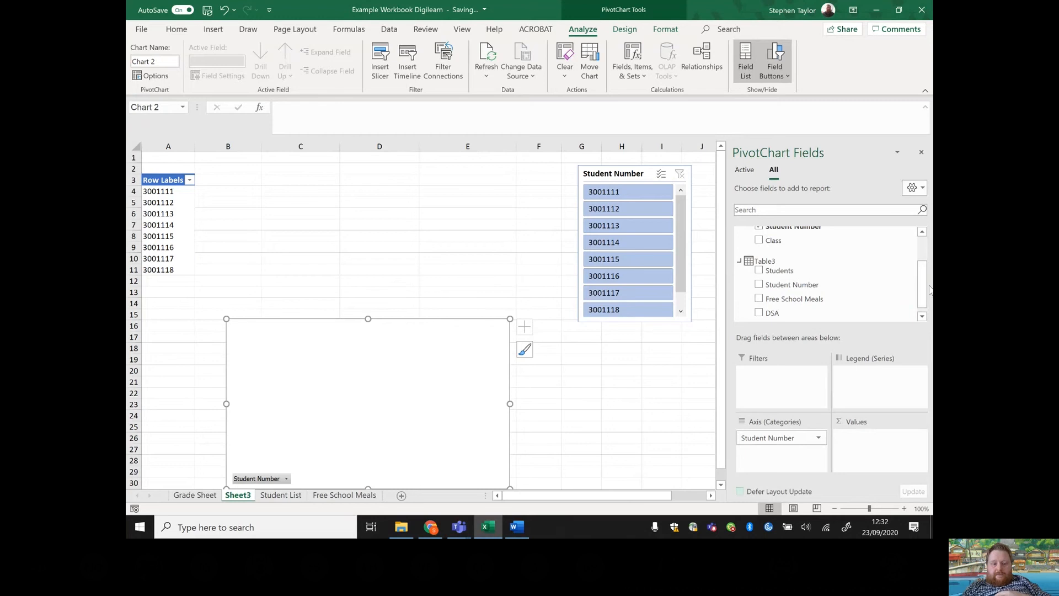
# Add Grades2020's Assignment 1, 2, 3 Grade and Predicted Grade as chart values.
pyautogui.scroll(3, 930, 291)
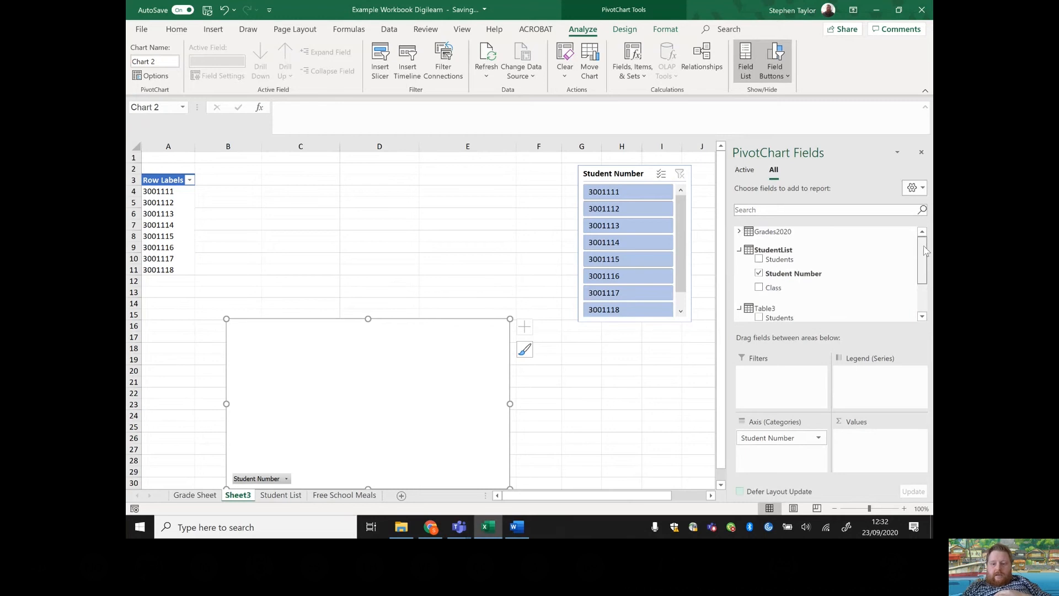
pyautogui.click(739, 231)
pyautogui.moveTo(811, 298); pyautogui.dragTo(875, 445)
pyautogui.moveTo(794, 311); pyautogui.dragTo(883, 466)
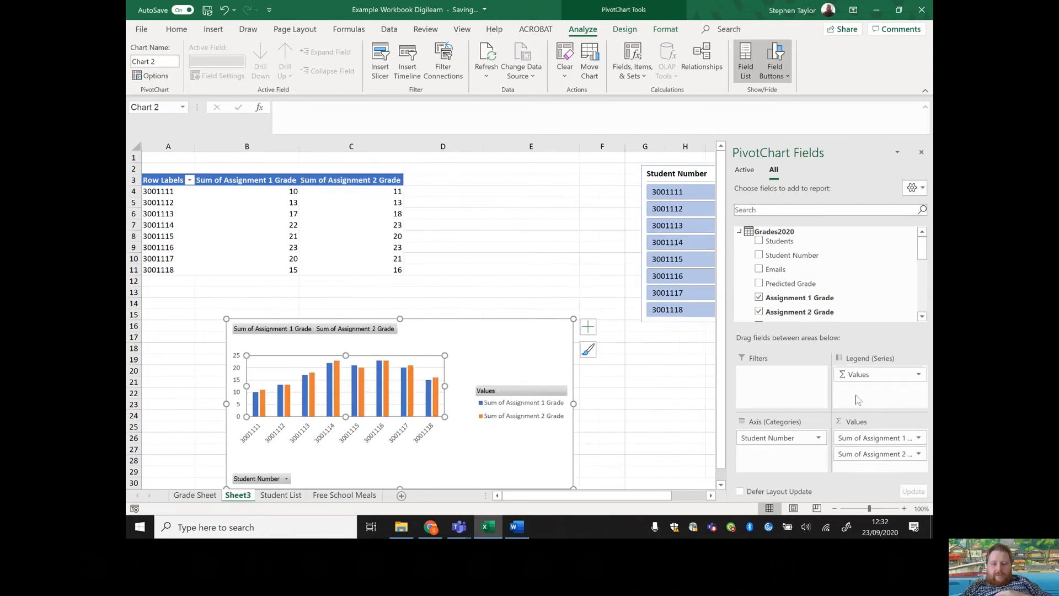
pyautogui.click(923, 318)
pyautogui.moveTo(808, 309); pyautogui.dragTo(866, 463)
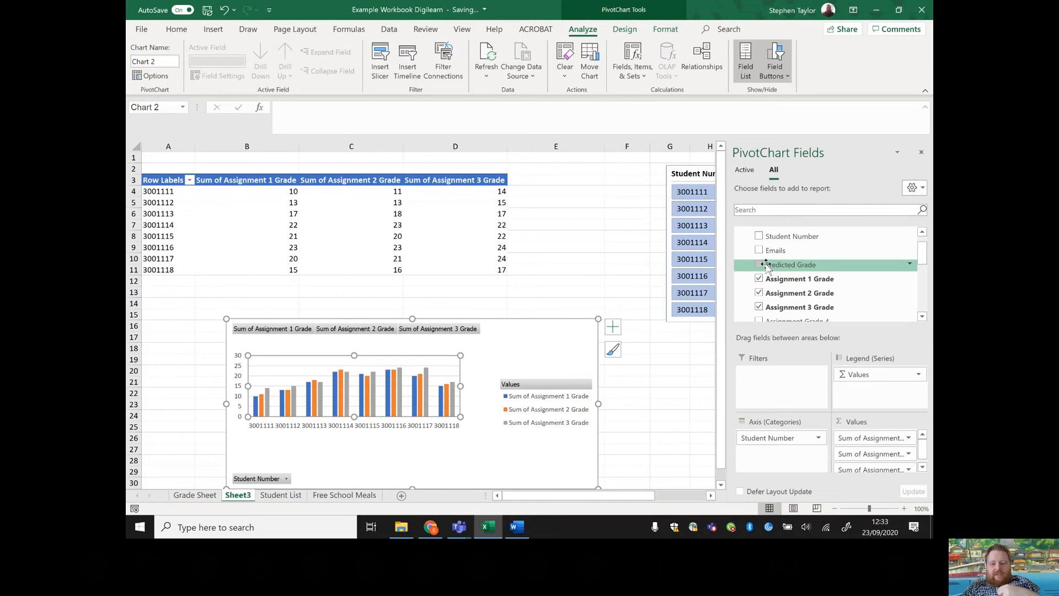
pyautogui.moveTo(766, 265); pyautogui.dragTo(866, 435)
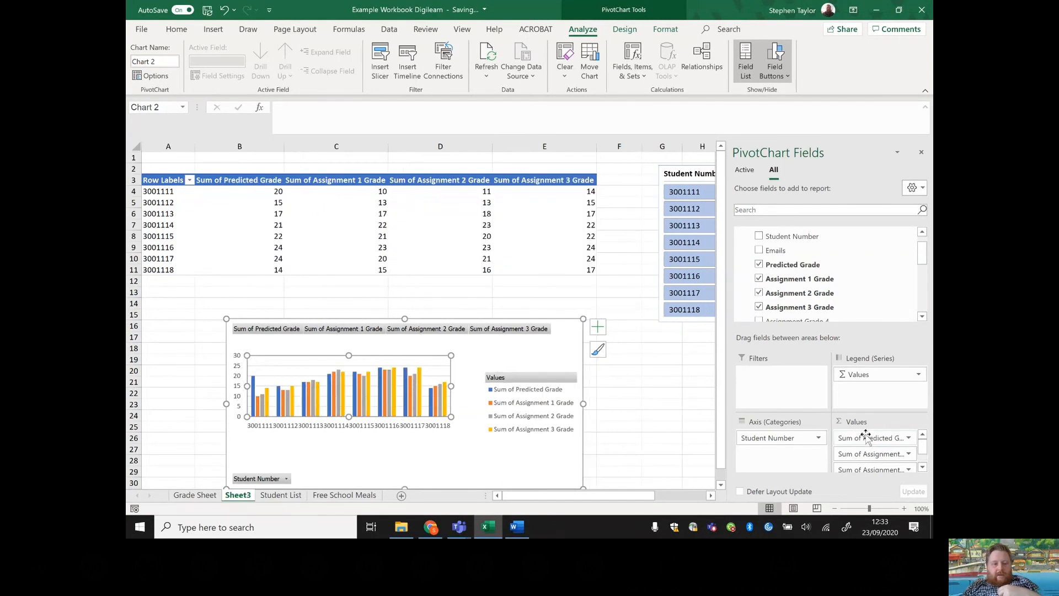